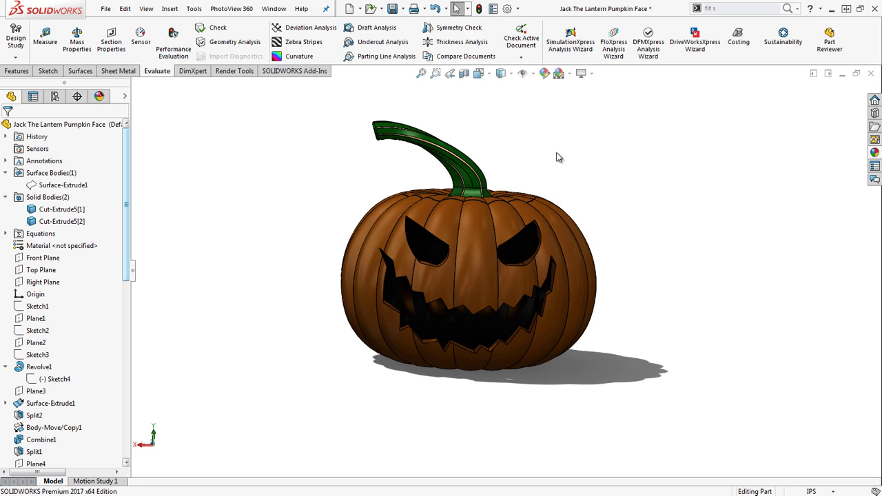
{"action": "middle_click_drag", "start_coordinate": [510, 147], "coordinate": [558, 166]}
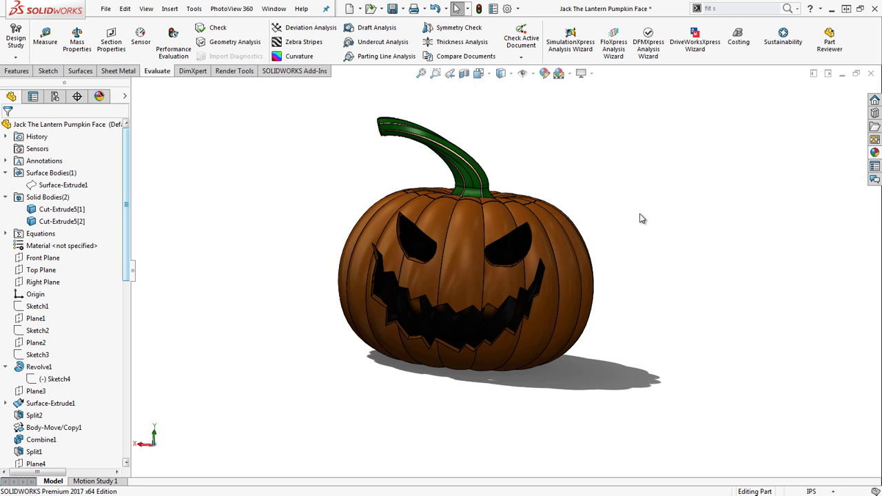
{"action": "middle_click_drag", "start_coordinate": [641, 218], "coordinate": [379, 197]}
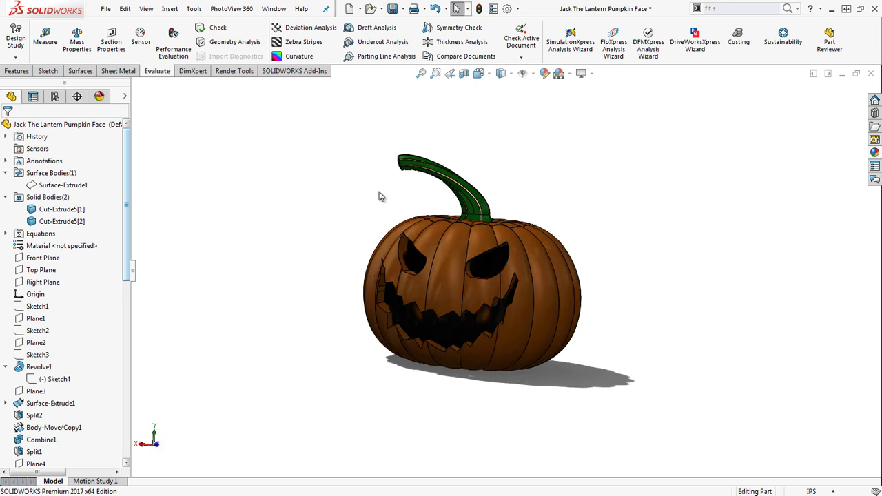
{"action": "middle_click_drag", "start_coordinate": [379, 197], "coordinate": [662, 245]}
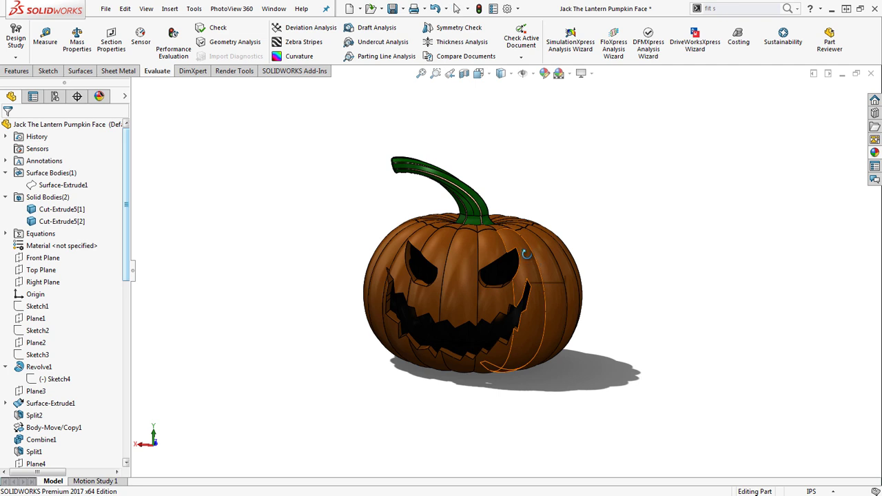
{"action": "middle_click_drag", "start_coordinate": [525, 256], "coordinate": [507, 257]}
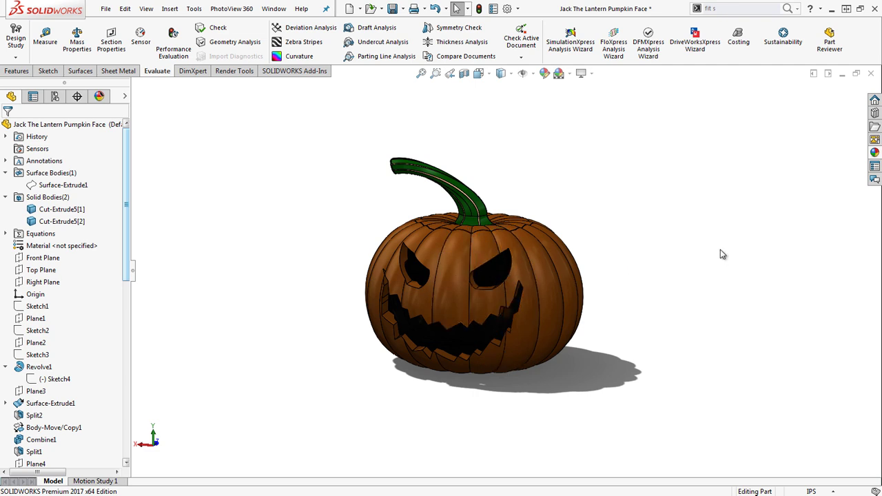
{"action": "scroll", "coordinate": [516, 211], "scroll_direction": "down", "scroll_amount": 2}
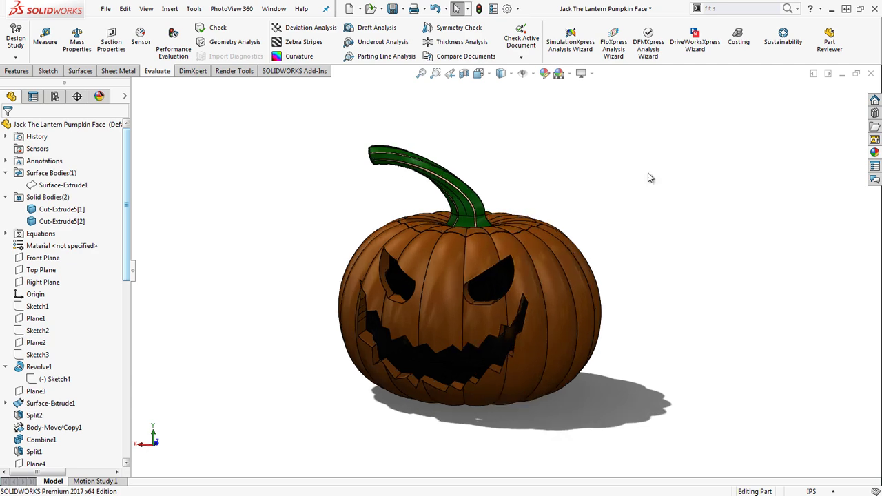
- Create a new part document from the PartIPS template
{"action": "left_click", "coordinate": [105, 8]}
{"action": "left_click", "coordinate": [124, 26]}
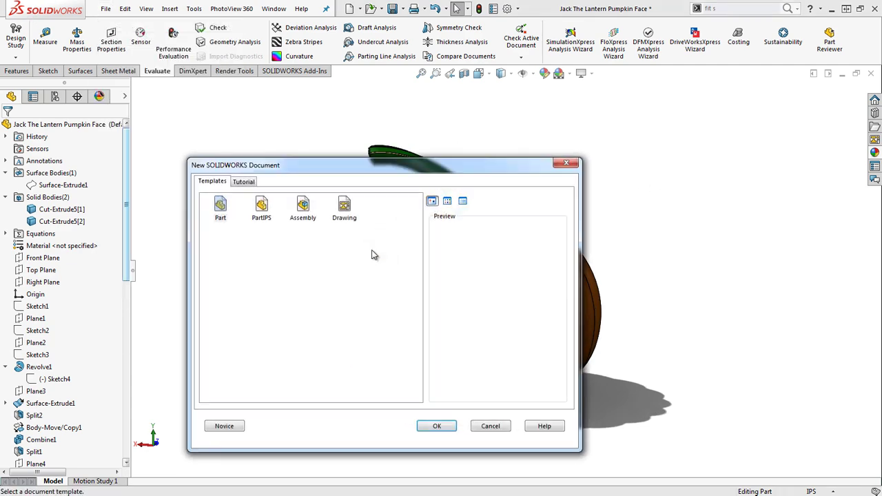
{"action": "left_click", "coordinate": [260, 210]}
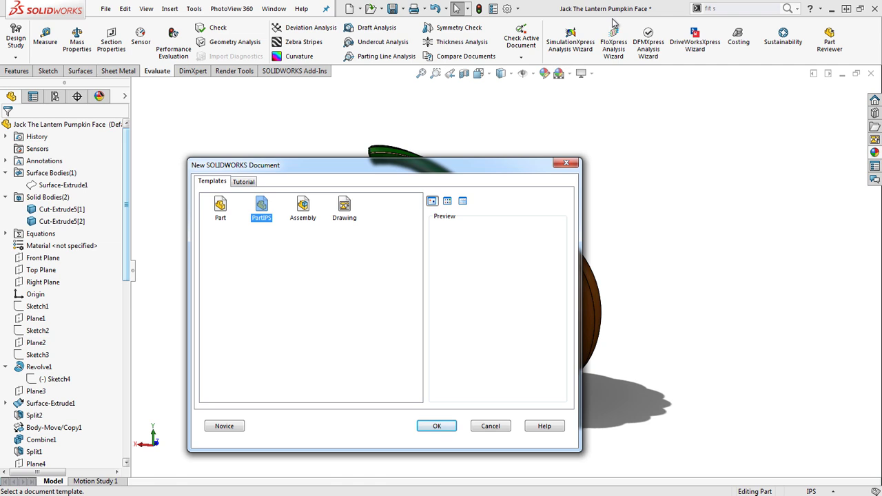
{"action": "left_click", "coordinate": [419, 428]}
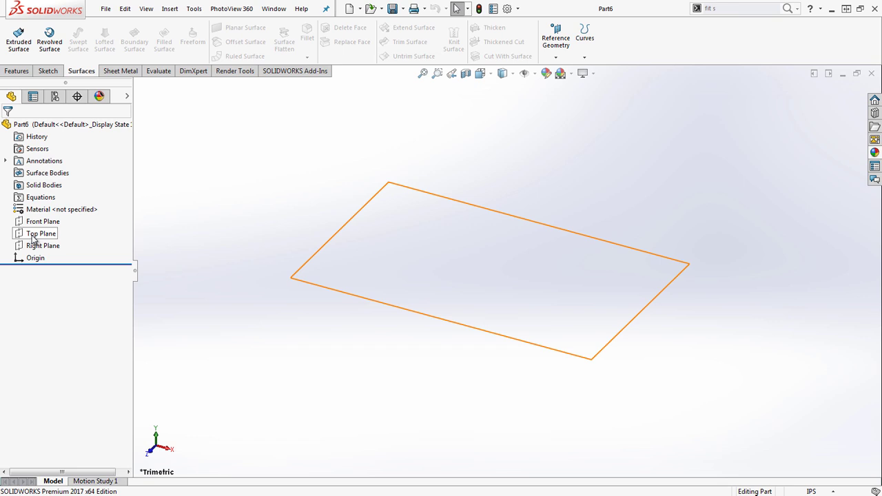
- Sketch a circle centred on the origin on the Top Plane, with a radius of about 3.53 in
{"action": "left_click", "coordinate": [34, 235]}
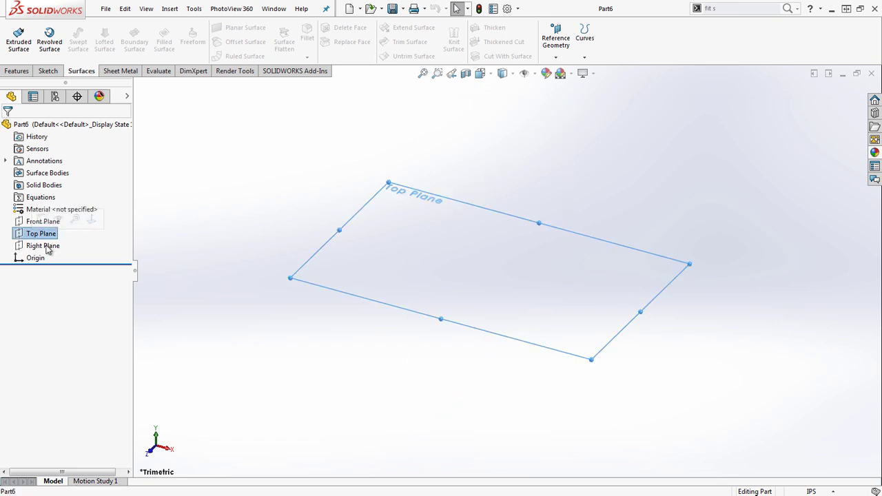
{"action": "left_click", "coordinate": [48, 71]}
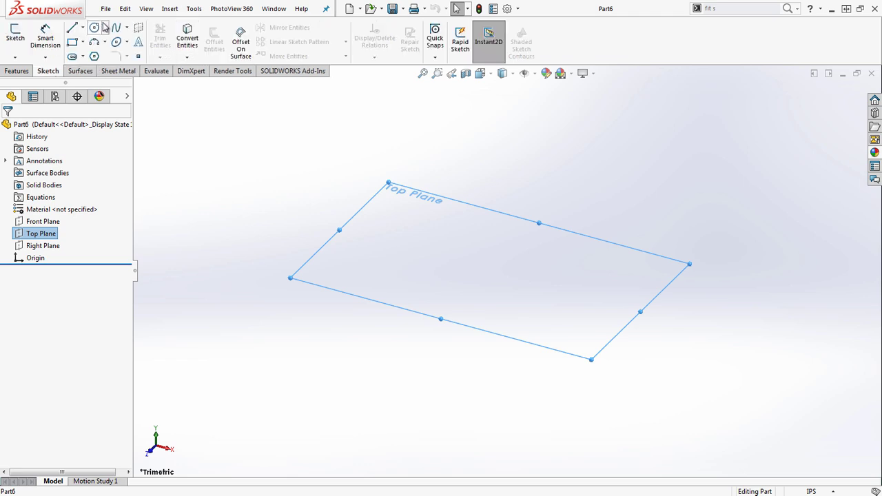
{"action": "left_click", "coordinate": [94, 27]}
{"action": "left_click", "coordinate": [507, 269]}
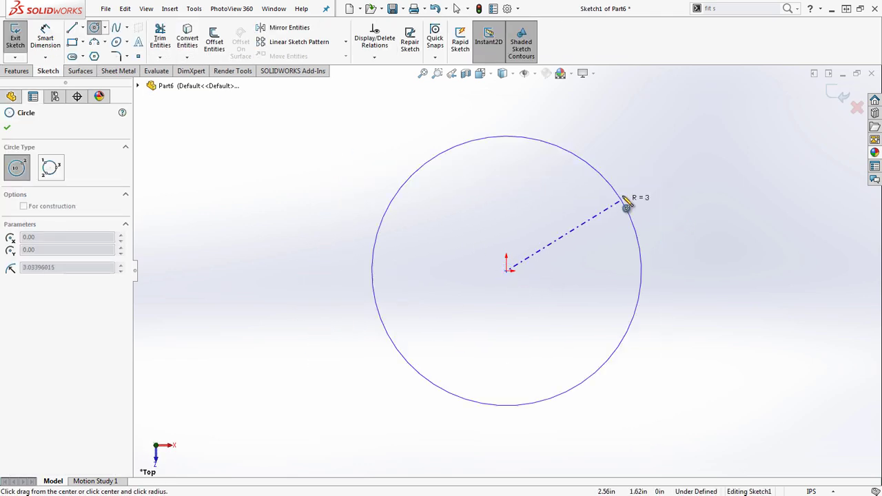
{"action": "left_click", "coordinate": [638, 180]}
{"action": "right_click", "coordinate": [452, 241]}
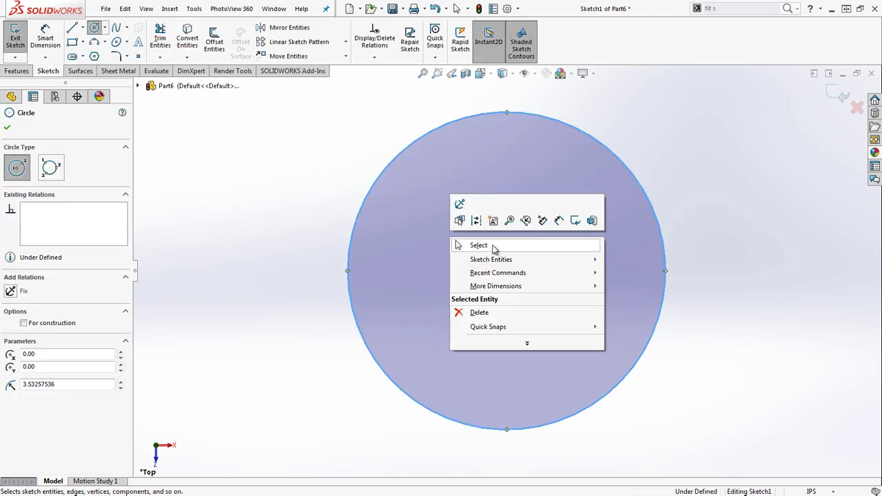
{"action": "left_click", "coordinate": [492, 246]}
- Dimension the Top Plane circle's diameter as 12 in and exit the sketch
{"action": "right_click_drag", "start_coordinate": [545, 168], "coordinate": [545, 131]}
{"action": "left_click", "coordinate": [657, 220]}
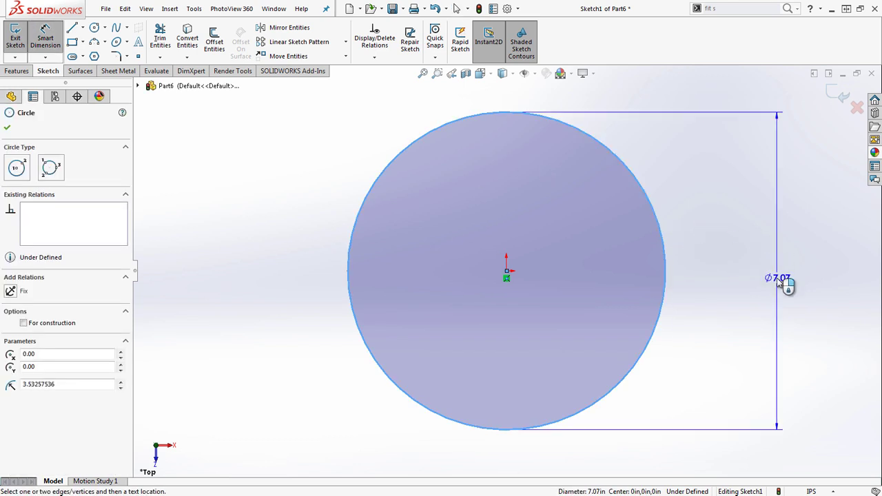
{"action": "left_click", "coordinate": [777, 277]}
{"action": "type", "text": "12"}
{"action": "key", "text": "Return"}
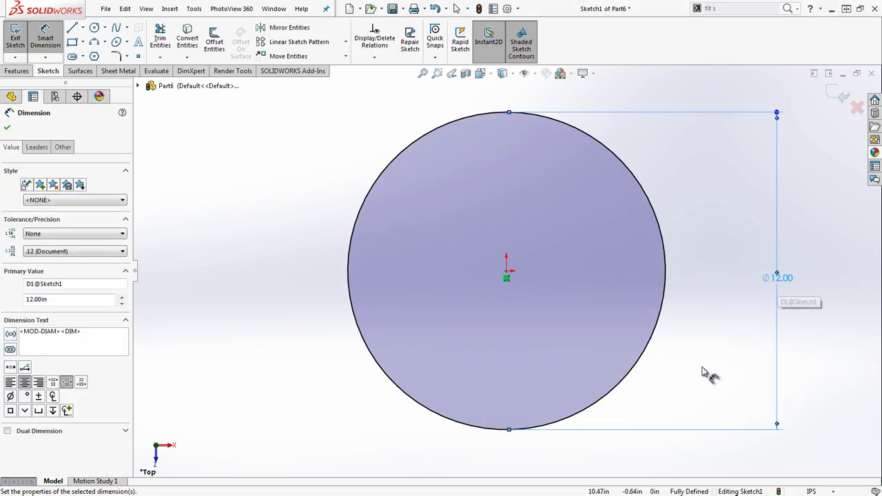
{"action": "middle_click_drag", "start_coordinate": [705, 374], "coordinate": [686, 145]}
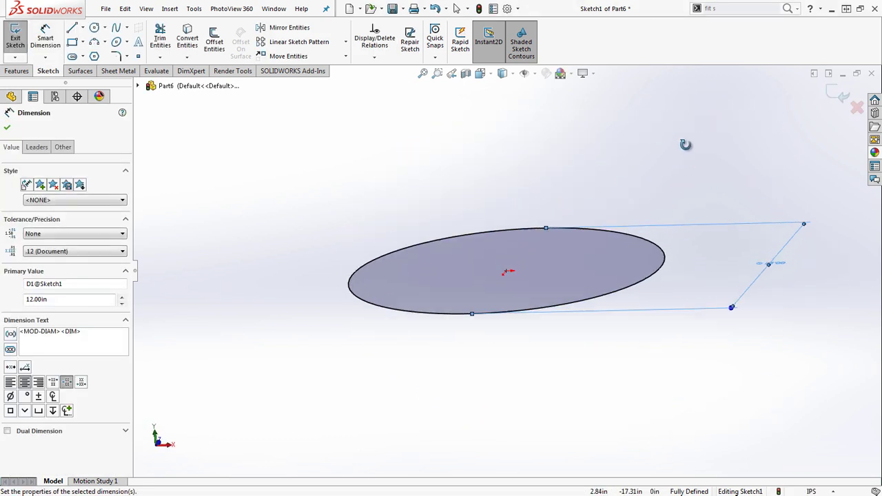
{"action": "left_click", "coordinate": [843, 97]}
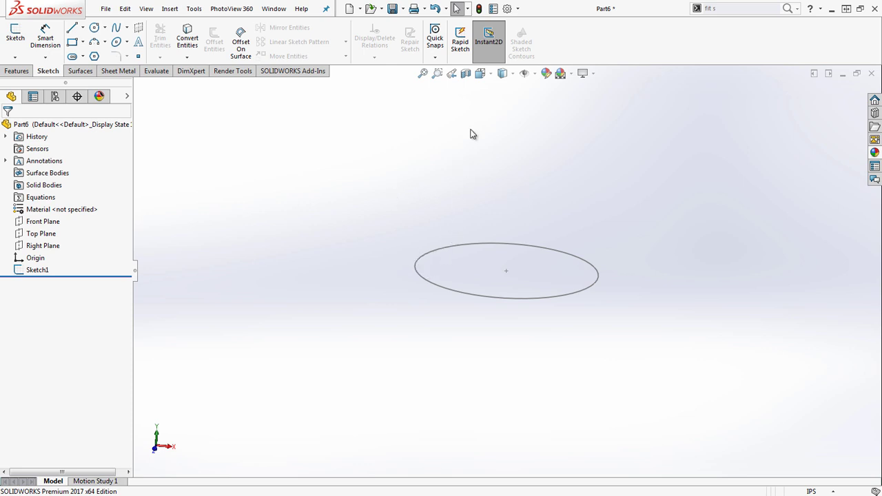
- Create two parallel reference planes above the Top Plane with an offset spacing of 5 in
{"action": "left_click", "coordinate": [47, 235]}
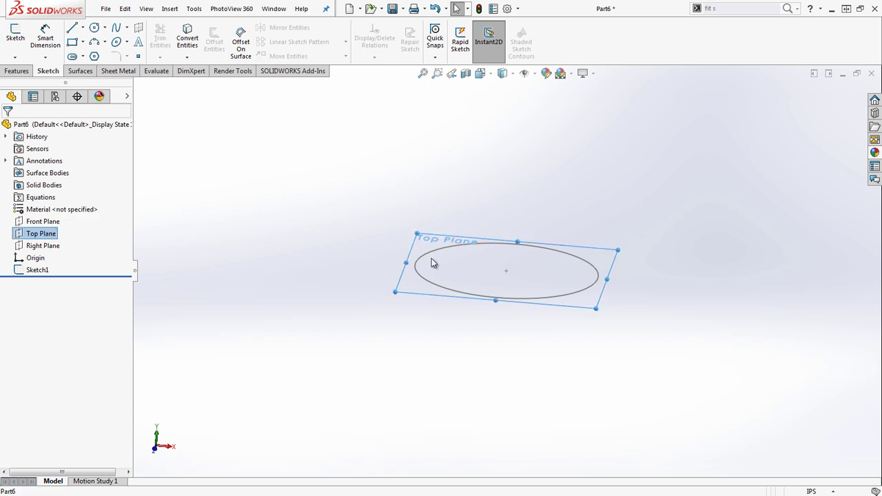
{"action": "middle_click_drag", "start_coordinate": [421, 275], "coordinate": [404, 282]}
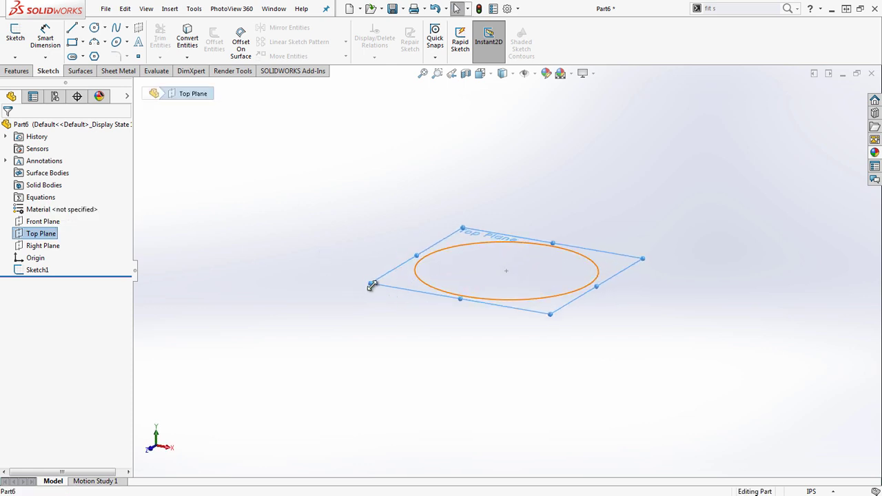
{"action": "key", "text": "Escape"}
{"action": "left_click", "coordinate": [46, 236]}
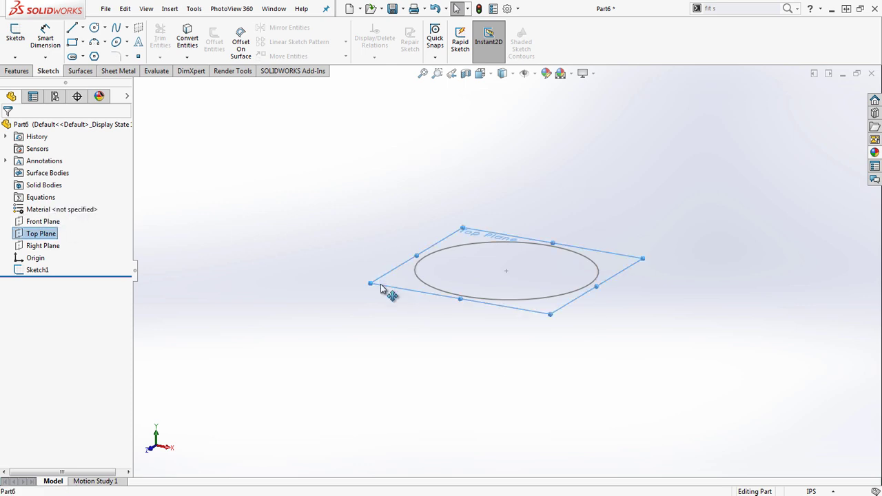
{"action": "left_click_drag", "start_coordinate": [371, 285], "coordinate": [380, 233], "text": "ctrl"}
{"action": "double_click", "coordinate": [31, 266]}
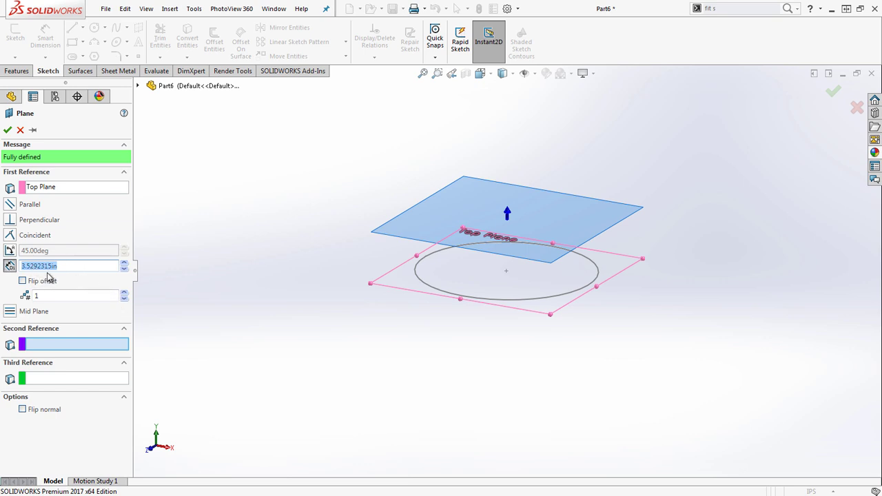
{"action": "type", "text": "5"}
{"action": "key", "text": "Return"}
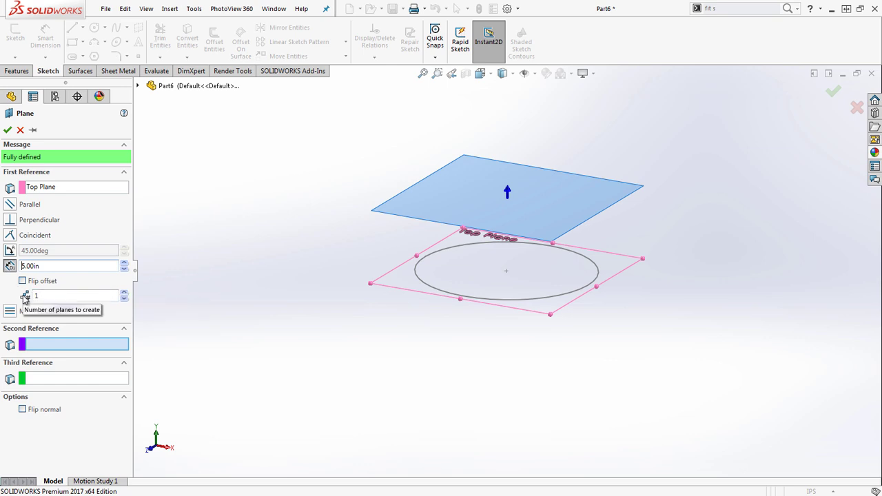
{"action": "left_click", "coordinate": [124, 293]}
{"action": "middle_click_drag", "start_coordinate": [331, 324], "coordinate": [448, 256]}
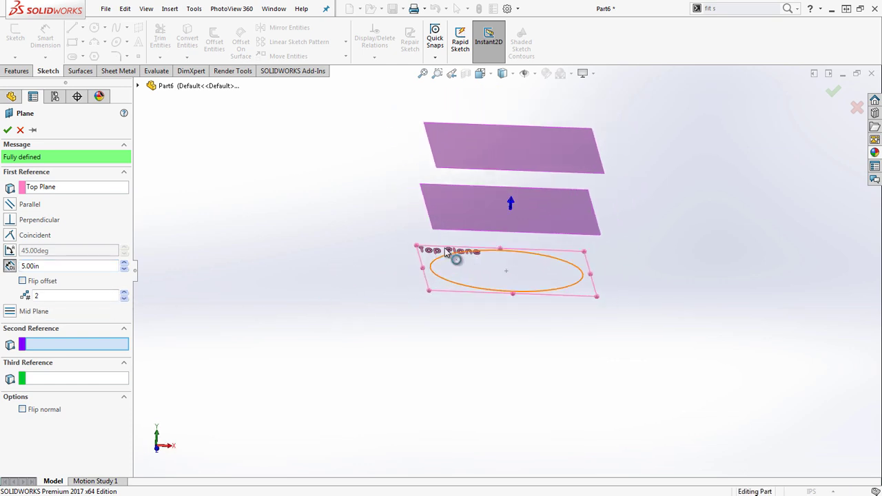
{"action": "left_click", "coordinate": [8, 130]}
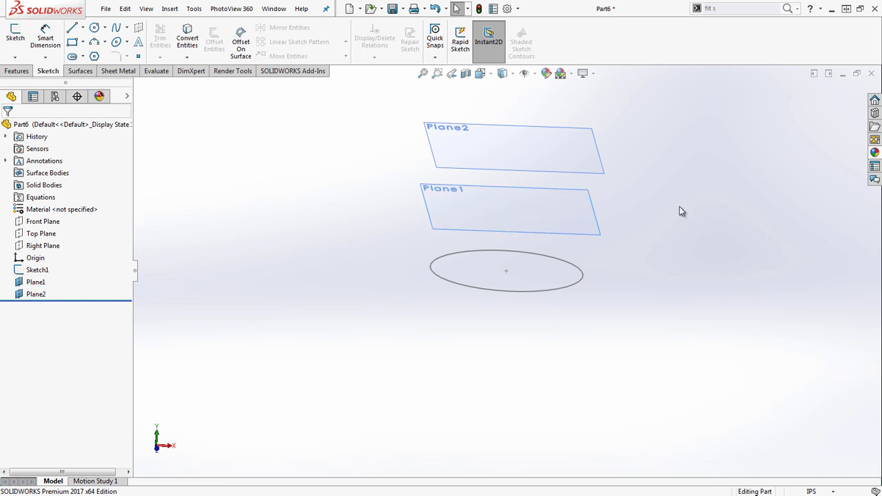
- Sketch a circle centred on the origin on Plane1, with a radius of about 8.71 in
{"action": "left_click", "coordinate": [530, 195]}
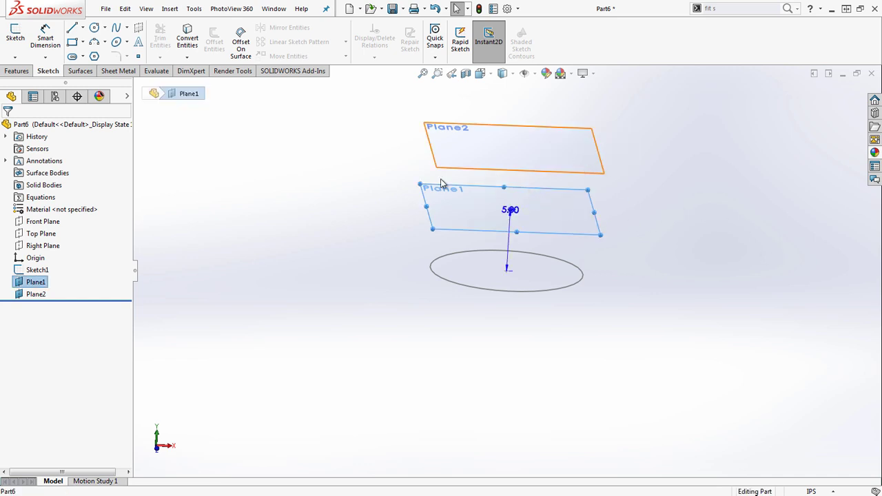
{"action": "left_click", "coordinate": [15, 38]}
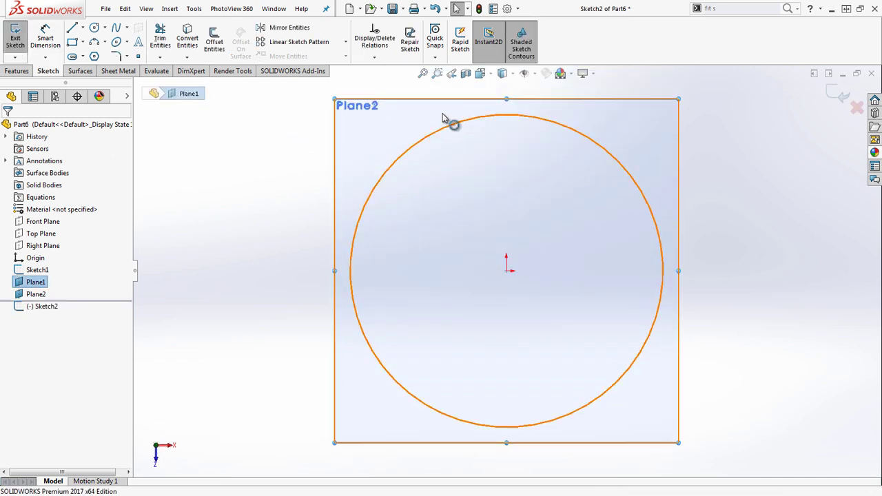
{"action": "left_click", "coordinate": [95, 27]}
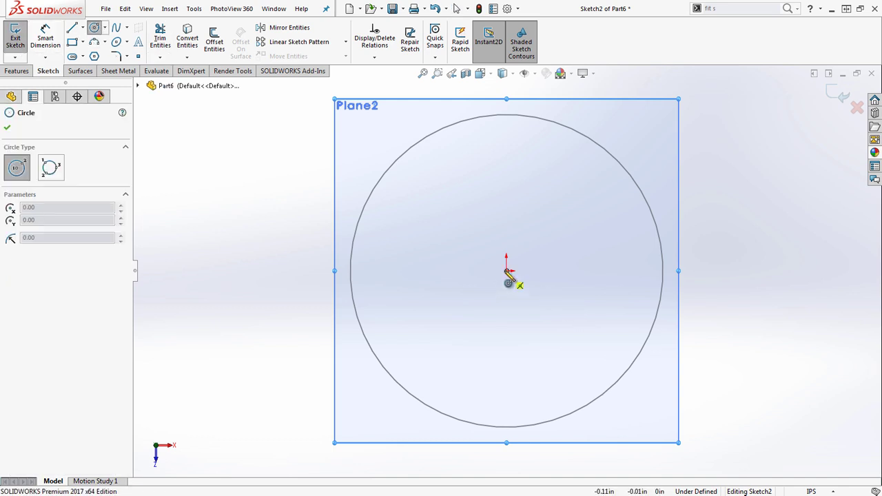
{"action": "left_click", "coordinate": [507, 271]}
{"action": "left_click", "coordinate": [731, 228]}
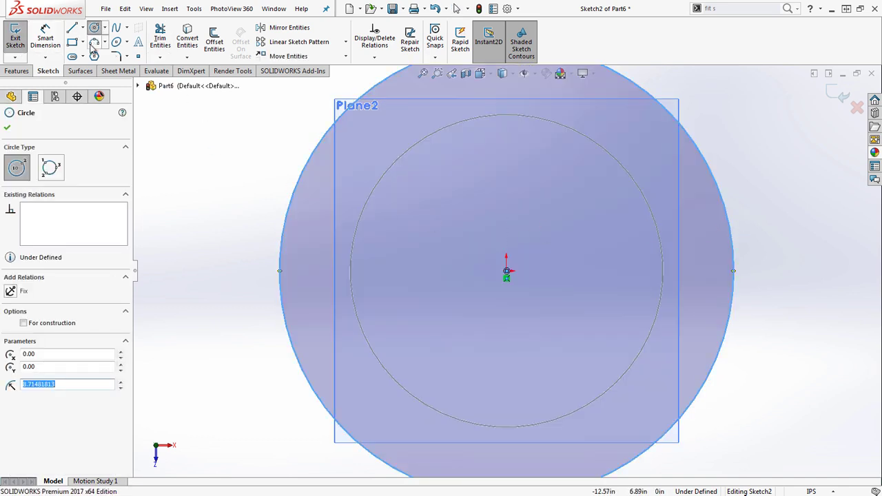
- Dimension the Plane1 circle's diameter as 15 in and exit the sketch
{"action": "left_click", "coordinate": [44, 38]}
{"action": "key", "text": "f"}
{"action": "left_click", "coordinate": [637, 273]}
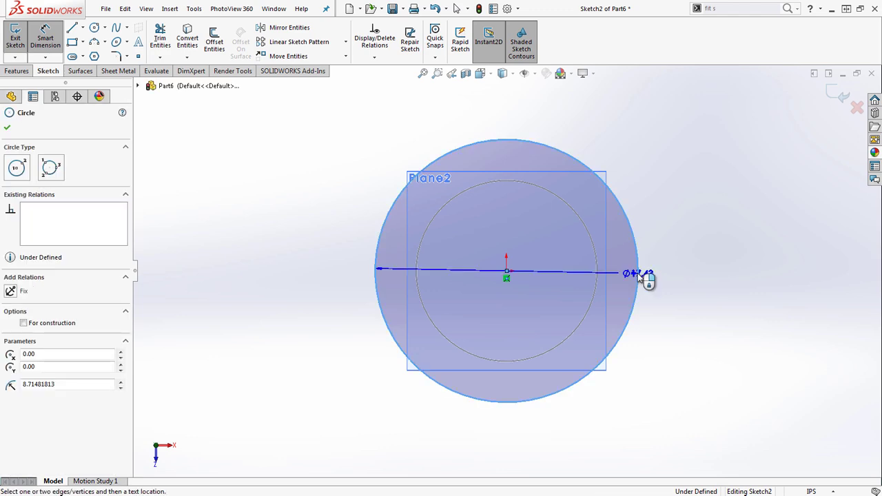
{"action": "left_click", "coordinate": [710, 267]}
{"action": "type", "text": "15"}
{"action": "key", "text": "Return"}
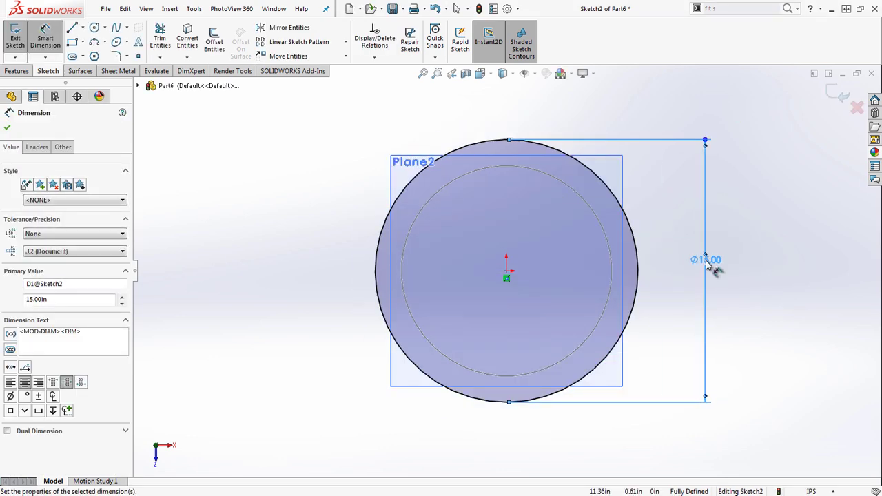
{"action": "middle_click_drag", "start_coordinate": [673, 364], "coordinate": [676, 197]}
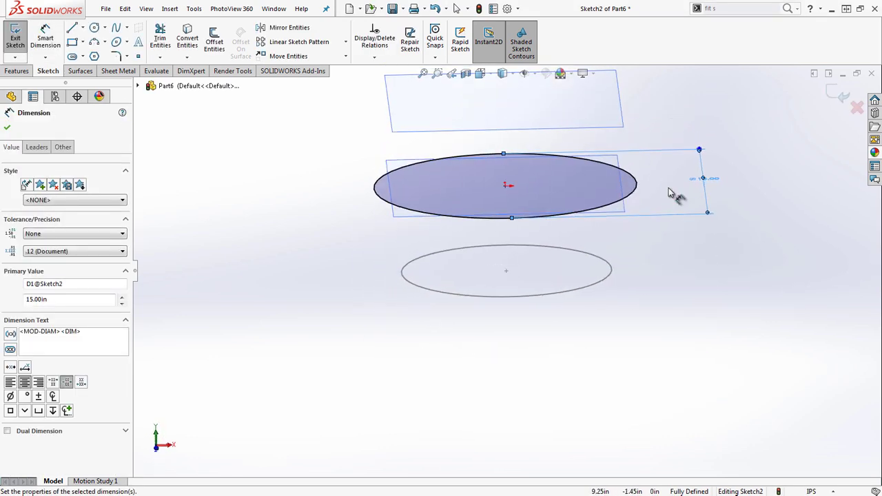
{"action": "left_click", "coordinate": [845, 96]}
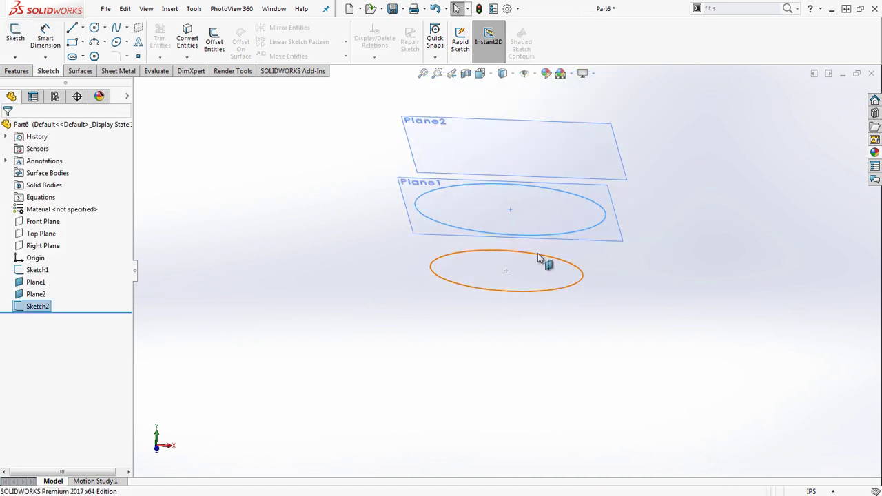
- Start a sketch on Plane2, convert the bottom 12 in circle into it, and exit the sketch
{"action": "left_click", "coordinate": [558, 167]}
{"action": "left_click", "coordinate": [597, 129]}
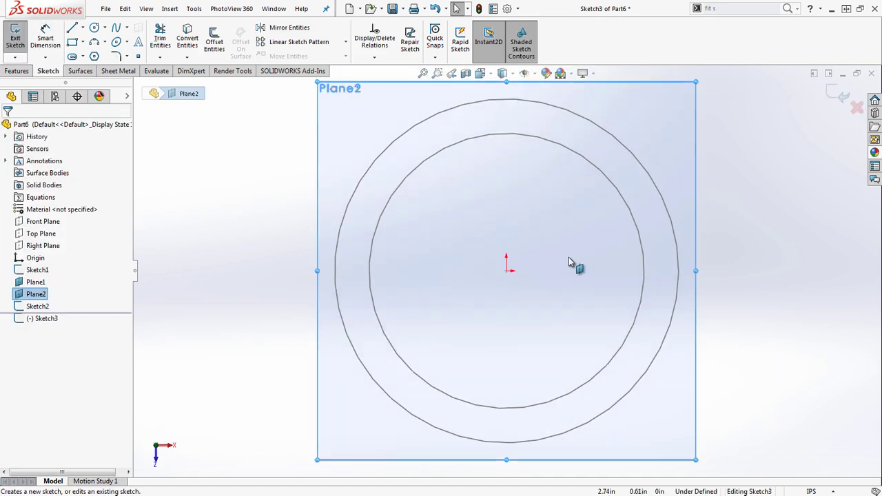
{"action": "left_click", "coordinate": [545, 139]}
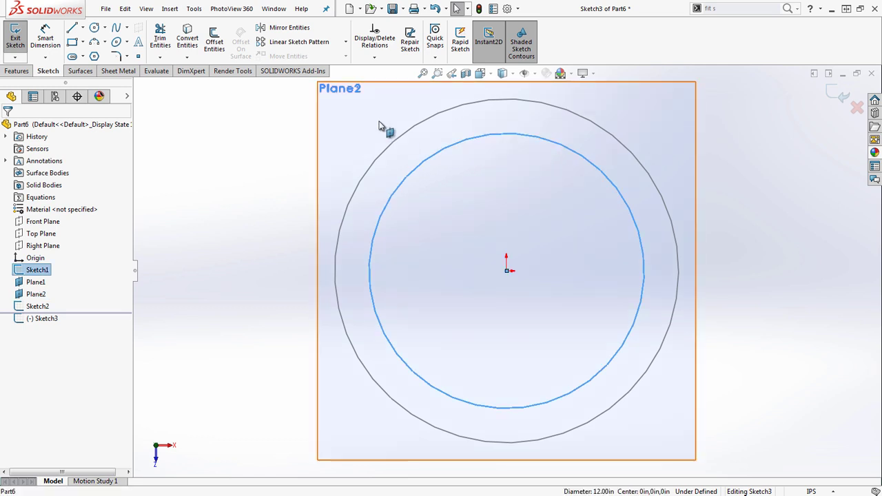
{"action": "left_click", "coordinate": [187, 40]}
{"action": "middle_click_drag", "start_coordinate": [536, 331], "coordinate": [665, 185]}
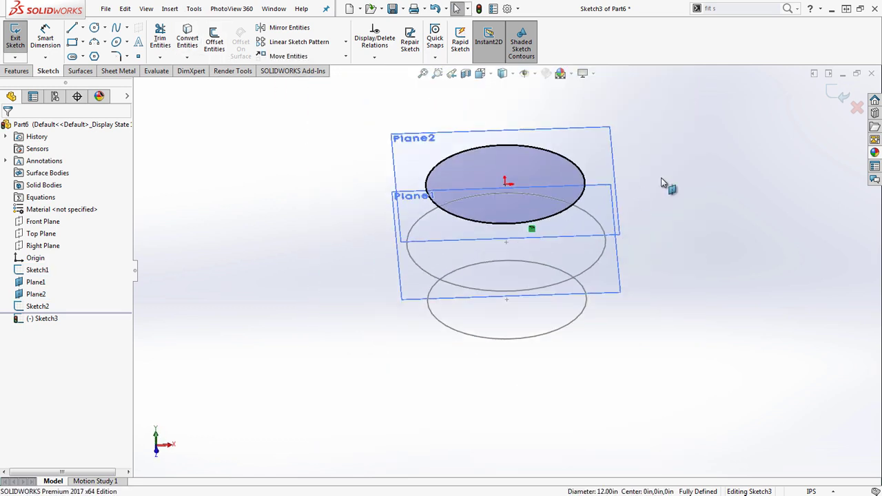
{"action": "left_click", "coordinate": [835, 92]}
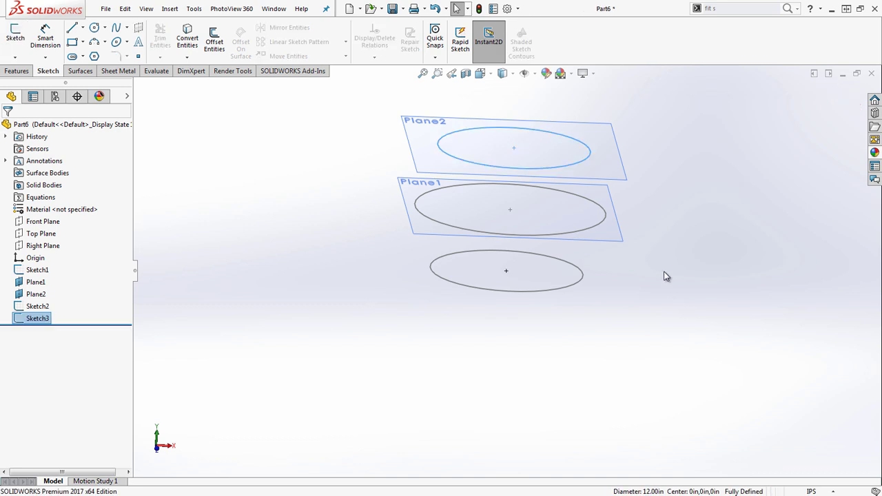
{"action": "scroll", "coordinate": [659, 275], "scroll_direction": "up", "scroll_amount": 3}
{"action": "scroll", "coordinate": [562, 103], "scroll_direction": "down", "scroll_amount": 4}
{"action": "middle_click_drag", "start_coordinate": [470, 369], "coordinate": [463, 287]}
{"action": "middle_click_drag", "start_coordinate": [542, 275], "coordinate": [538, 270]}
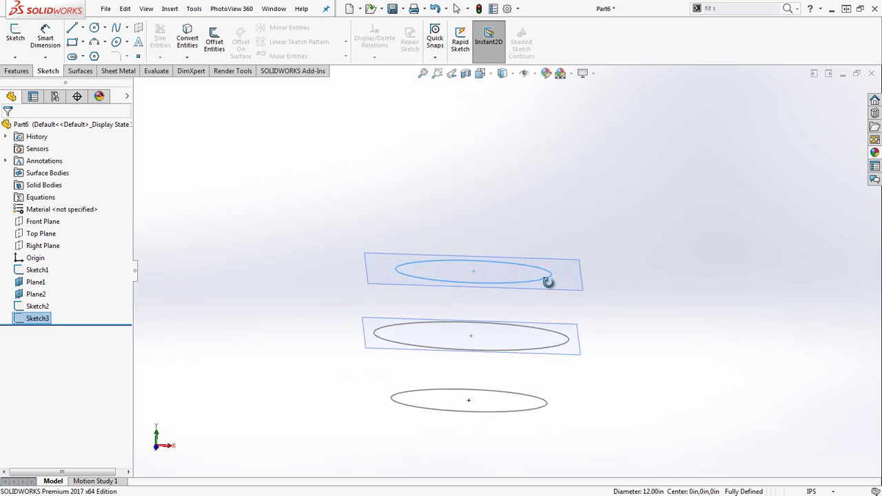
{"action": "left_click", "coordinate": [479, 274]}
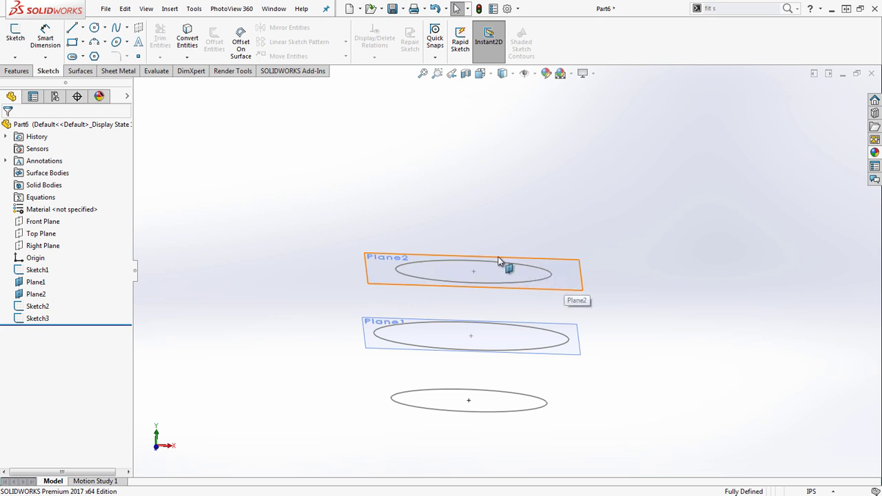
{"action": "mouse_move", "coordinate": [502, 266]}
{"action": "middle_mouse_down"}
{"action": "mouse_move", "coordinate": [508, 213]}
{"action": "mouse_move", "coordinate": [494, 286]}
{"action": "mouse_move", "coordinate": [508, 282]}
{"action": "mouse_move", "coordinate": [495, 275]}
{"action": "middle_mouse_up"}
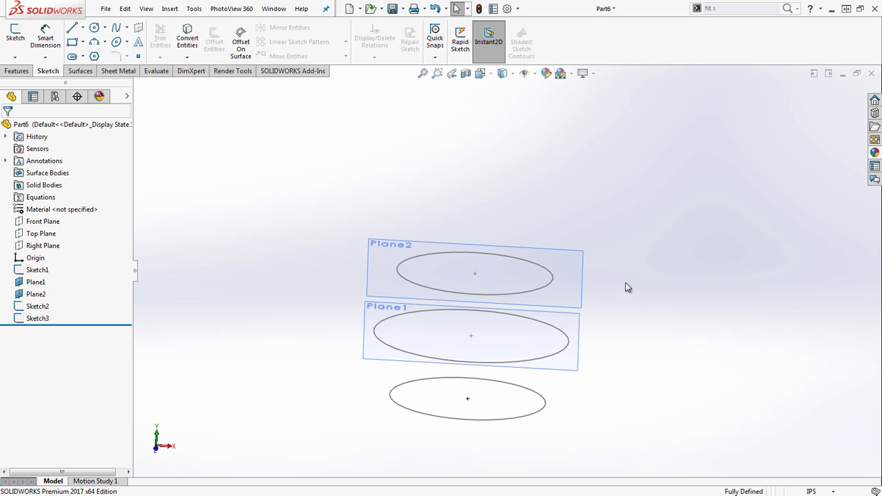
{"action": "middle_click_drag", "start_coordinate": [628, 306], "coordinate": [541, 280]}
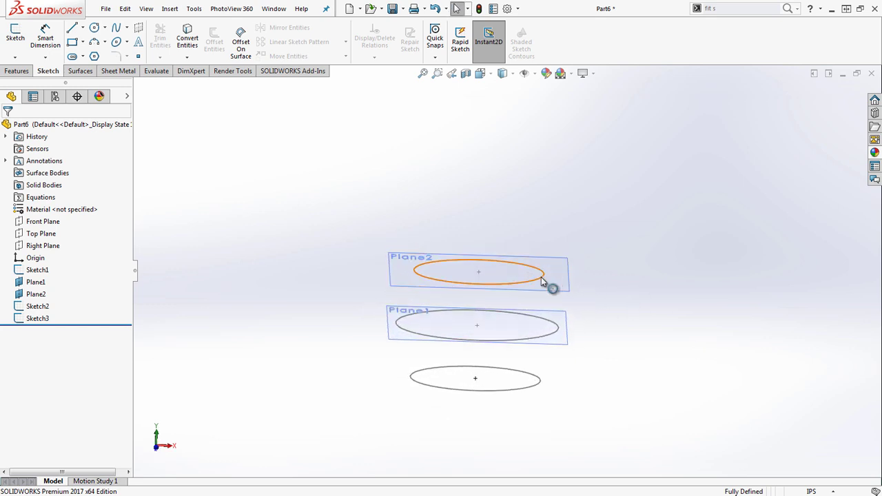
- Save the part on the Desktop under the name "Jack The Lantern Pumpkin Face 1"
{"action": "left_click", "coordinate": [403, 8]}
{"action": "left_click", "coordinate": [417, 36]}
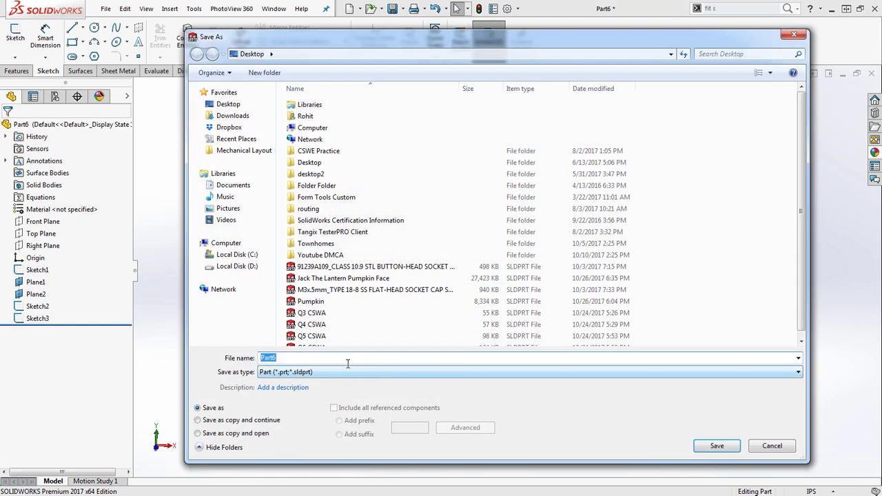
{"action": "left_click", "coordinate": [315, 279]}
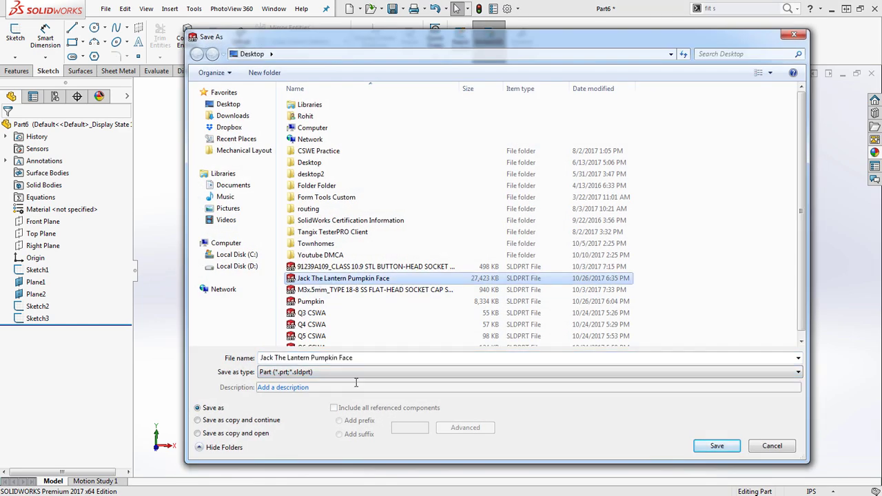
{"action": "left_click", "coordinate": [392, 358]}
{"action": "left_click", "coordinate": [390, 359]}
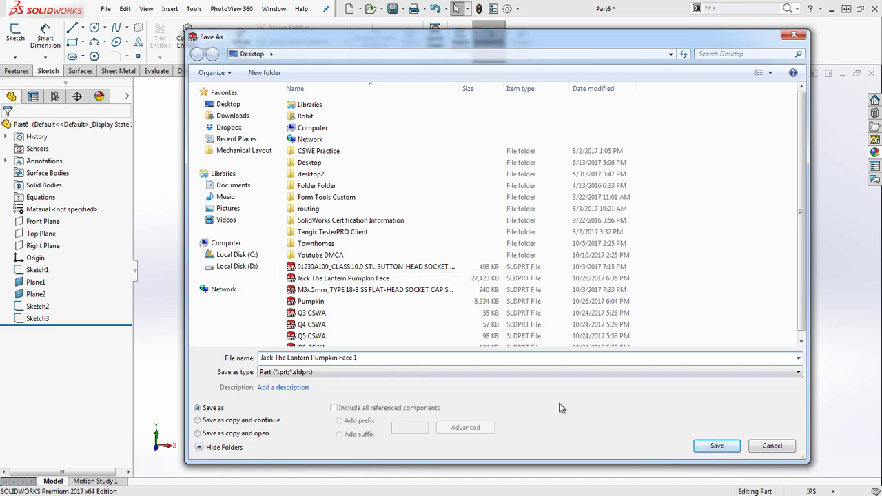
{"action": "left_click", "coordinate": [737, 449]}
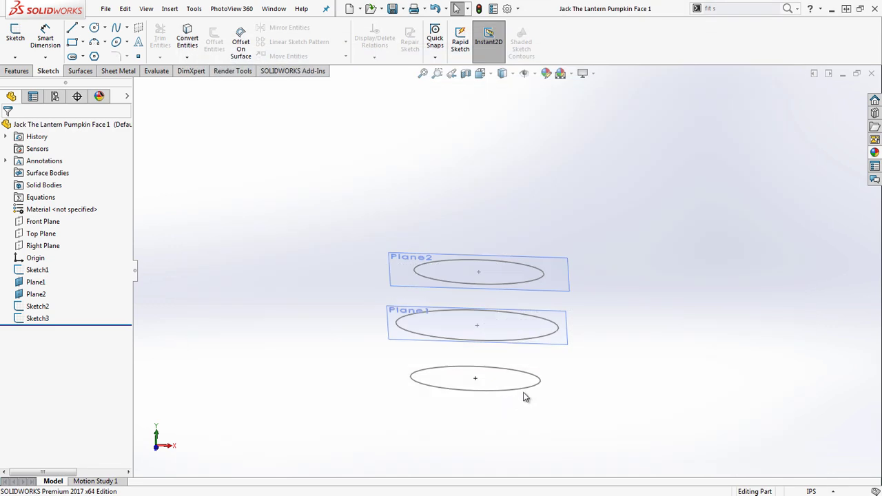
- Switch to the finished Jack The Lantern Pumpkin Face part and examine its Revolve1 feature and the underlying Sketch4 profile
{"action": "mouse_move", "coordinate": [524, 396]}
{"action": "middle_mouse_down"}
{"action": "mouse_move", "coordinate": [492, 347]}
{"action": "mouse_move", "coordinate": [478, 370]}
{"action": "mouse_move", "coordinate": [560, 279]}
{"action": "mouse_move", "coordinate": [507, 224]}
{"action": "middle_mouse_up"}
{"action": "left_click", "coordinate": [274, 8]}
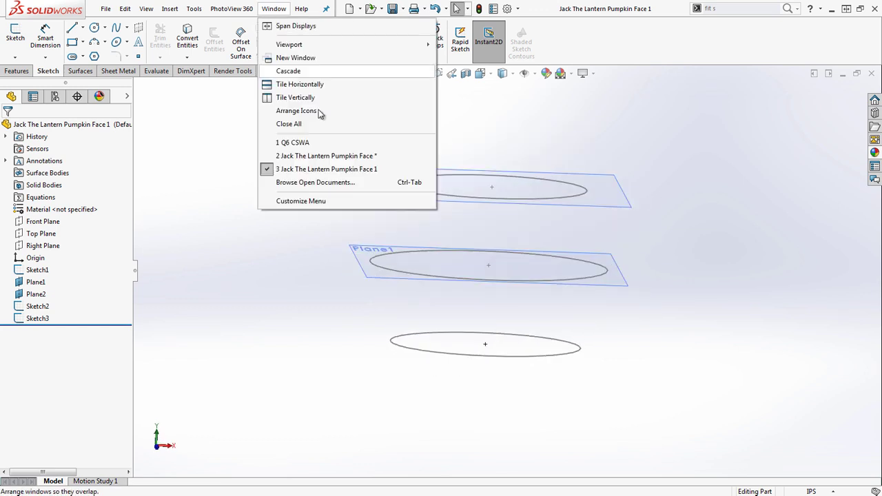
{"action": "left_click", "coordinate": [320, 159]}
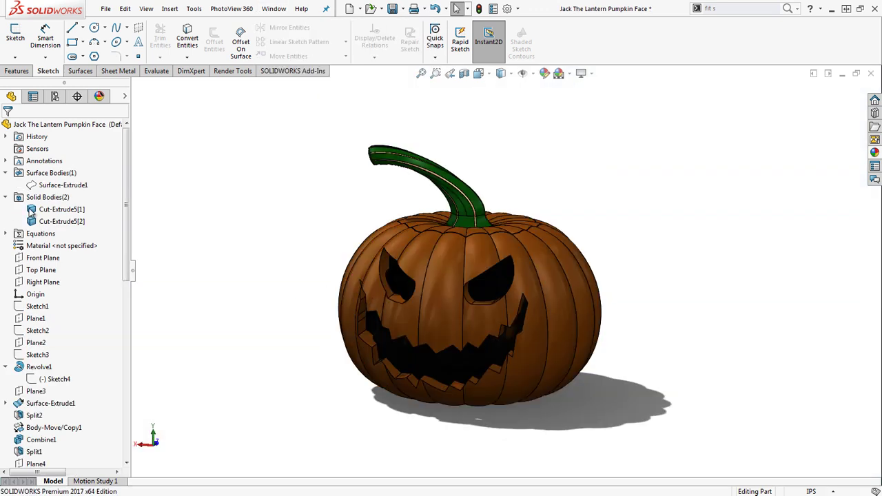
{"action": "left_click", "coordinate": [39, 367]}
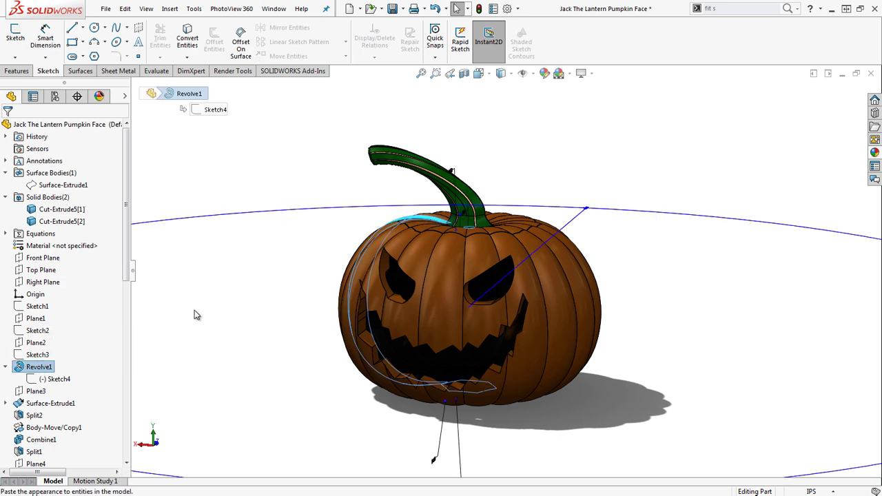
{"action": "mouse_move", "coordinate": [198, 278]}
{"action": "middle_mouse_down"}
{"action": "mouse_move", "coordinate": [236, 241]}
{"action": "mouse_move", "coordinate": [244, 255]}
{"action": "middle_mouse_up"}
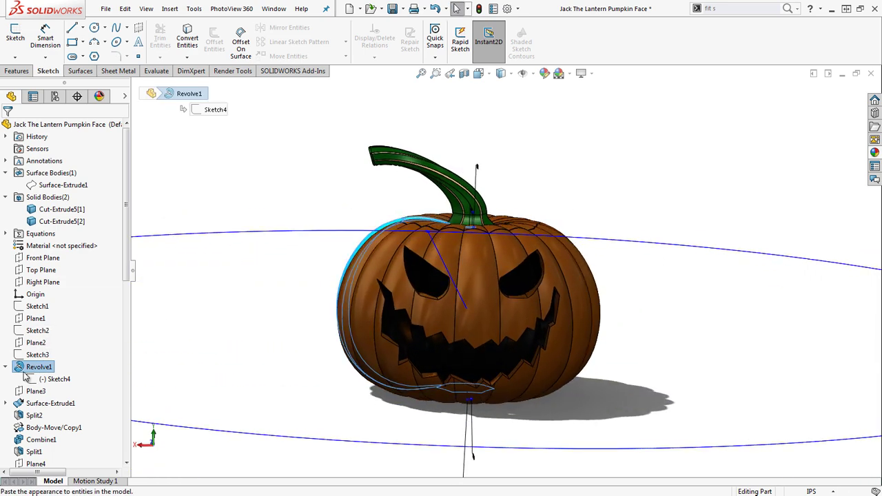
{"action": "right_click", "coordinate": [47, 381]}
{"action": "left_click", "coordinate": [115, 270]}
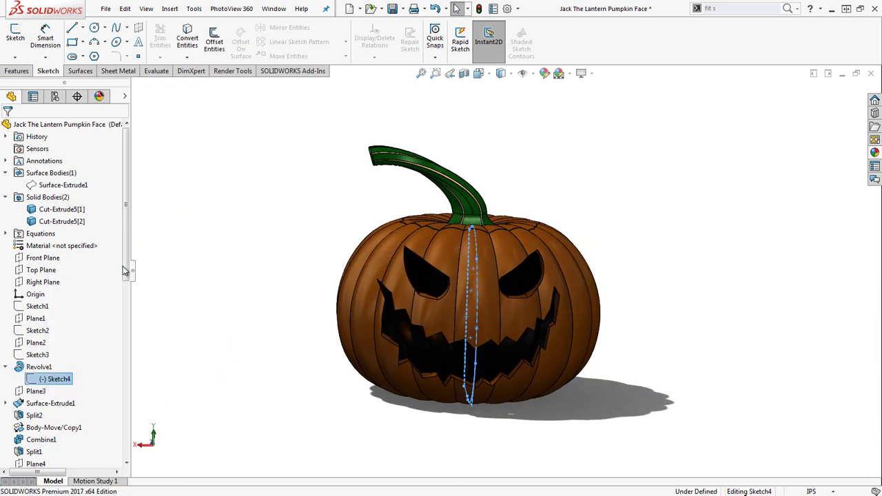
{"action": "mouse_move", "coordinate": [413, 266]}
{"action": "middle_mouse_down"}
{"action": "mouse_move", "coordinate": [502, 232]}
{"action": "mouse_move", "coordinate": [524, 276]}
{"action": "mouse_move", "coordinate": [498, 264]}
{"action": "mouse_move", "coordinate": [496, 274]}
{"action": "mouse_move", "coordinate": [512, 255]}
{"action": "mouse_move", "coordinate": [512, 268]}
{"action": "middle_mouse_up"}
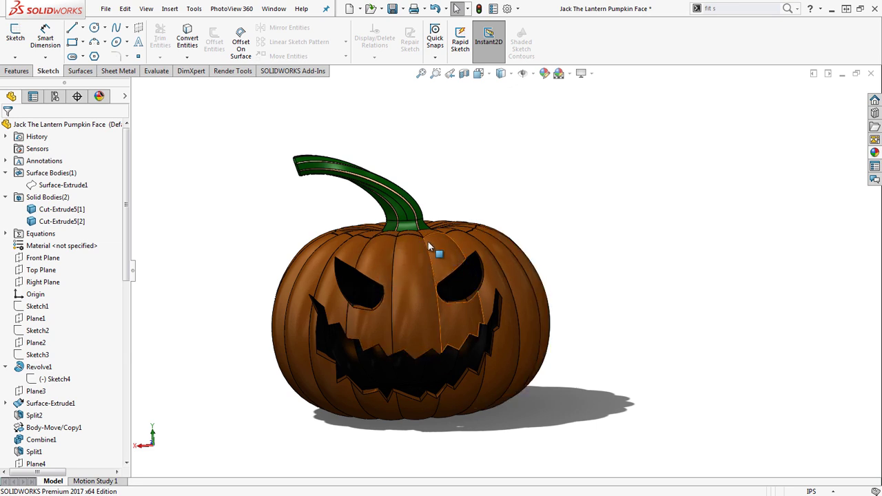
- Examine the finished pumpkin's ribbed body, stem and carved face from the front, sides and above
{"action": "key", "text": "ctrl+s"}
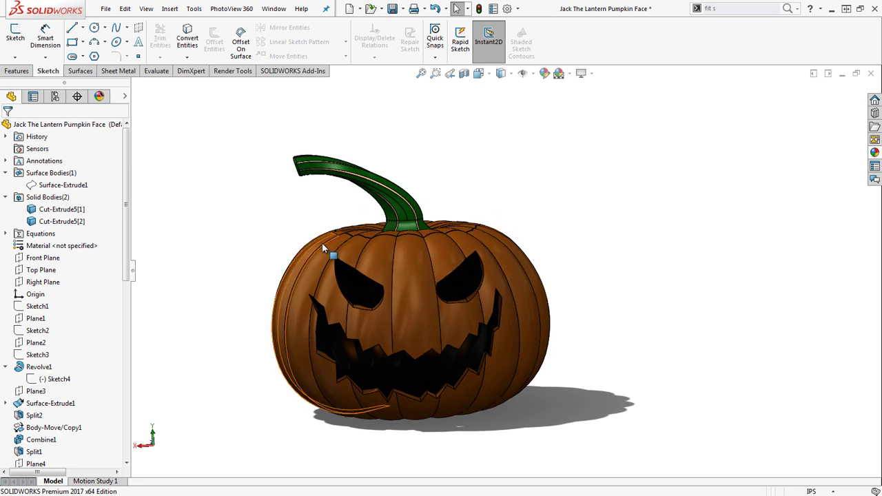
{"action": "middle_click_drag", "start_coordinate": [465, 258], "coordinate": [528, 248]}
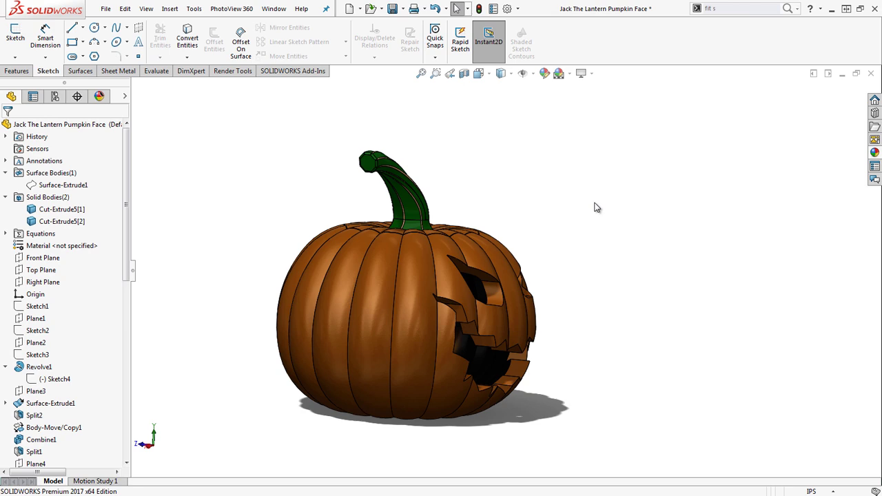
{"action": "middle_click_drag", "start_coordinate": [586, 228], "coordinate": [516, 285]}
{"action": "middle_click_drag", "start_coordinate": [488, 333], "coordinate": [492, 301]}
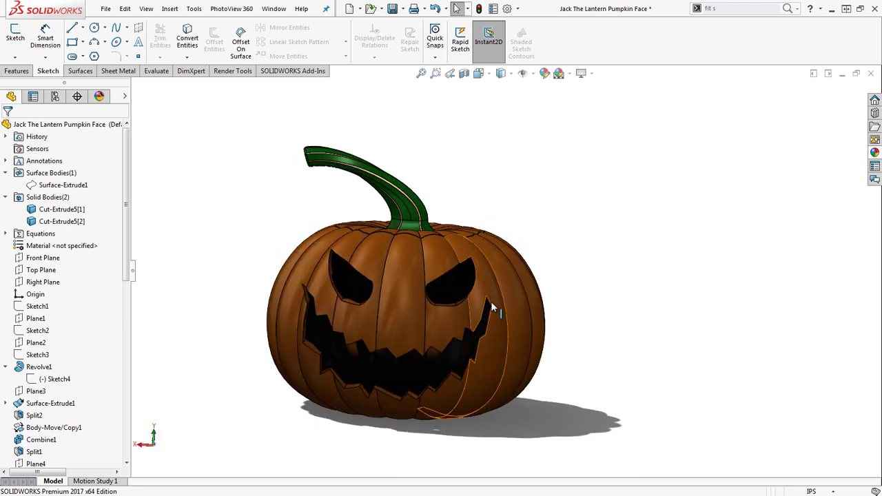
{"action": "scroll", "coordinate": [492, 302], "scroll_direction": "up", "scroll_amount": 1}
{"action": "scroll", "coordinate": [516, 275], "scroll_direction": "down", "scroll_amount": 2}
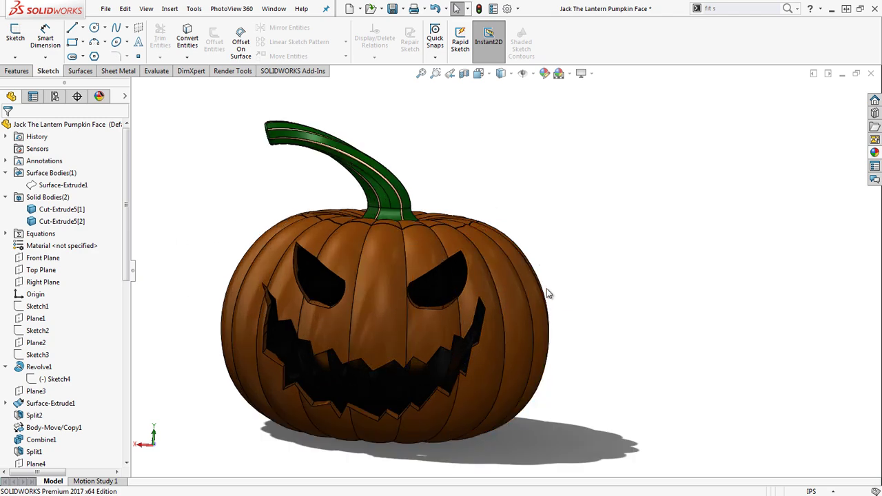
{"action": "middle_click_drag", "start_coordinate": [521, 269], "coordinate": [476, 332]}
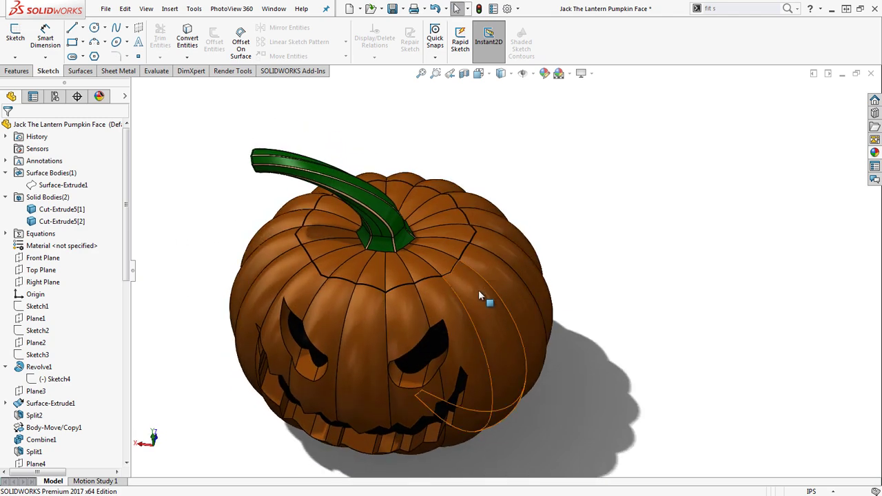
{"action": "left_click", "coordinate": [478, 290]}
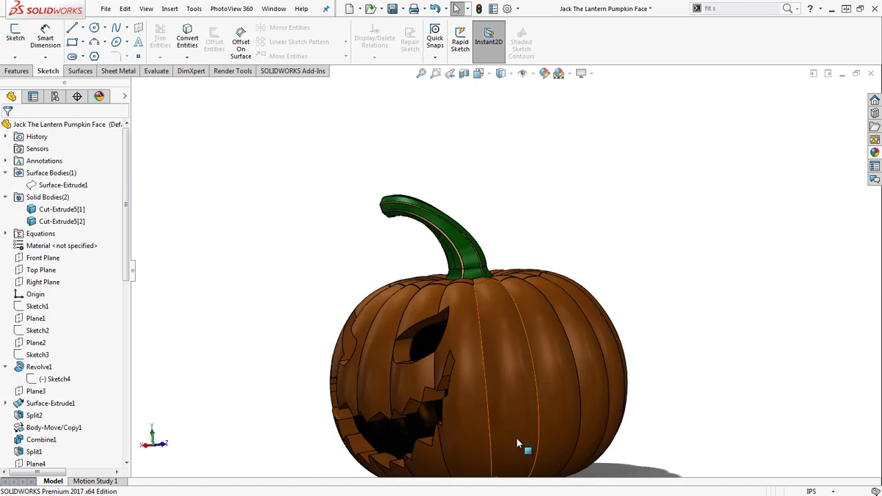
{"action": "middle_click_drag", "start_coordinate": [664, 427], "coordinate": [602, 445]}
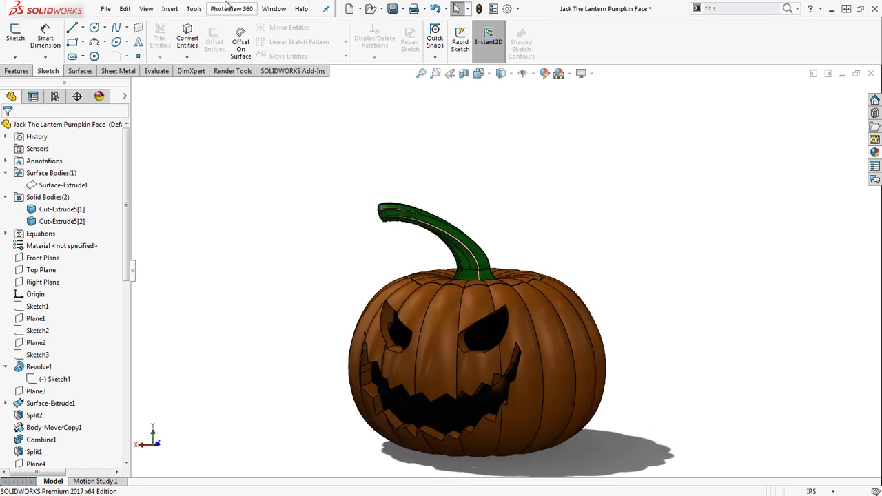
- Return to the Jack The Lantern Pumpkin Face 1 part and sketch a vertical Front Plane line from the top circle's centre to the origin
{"action": "left_click", "coordinate": [273, 9]}
{"action": "left_click", "coordinate": [342, 173]}
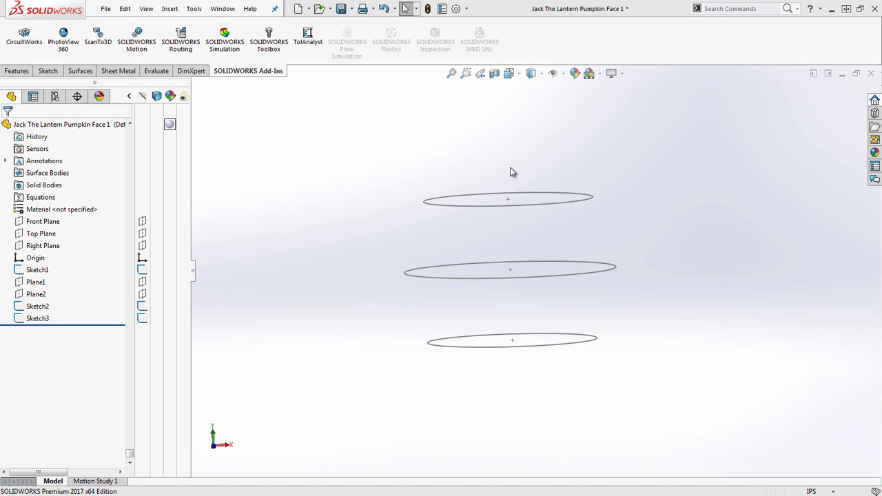
{"action": "left_click", "coordinate": [413, 275]}
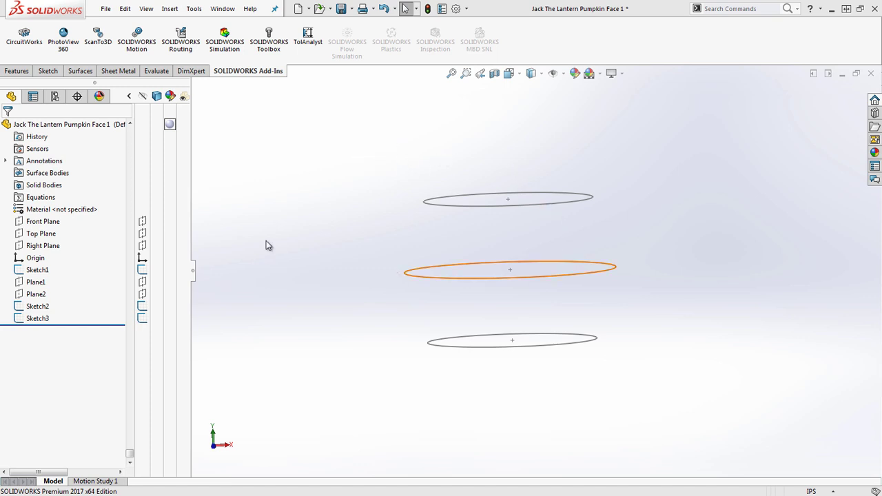
{"action": "left_click", "coordinate": [42, 222]}
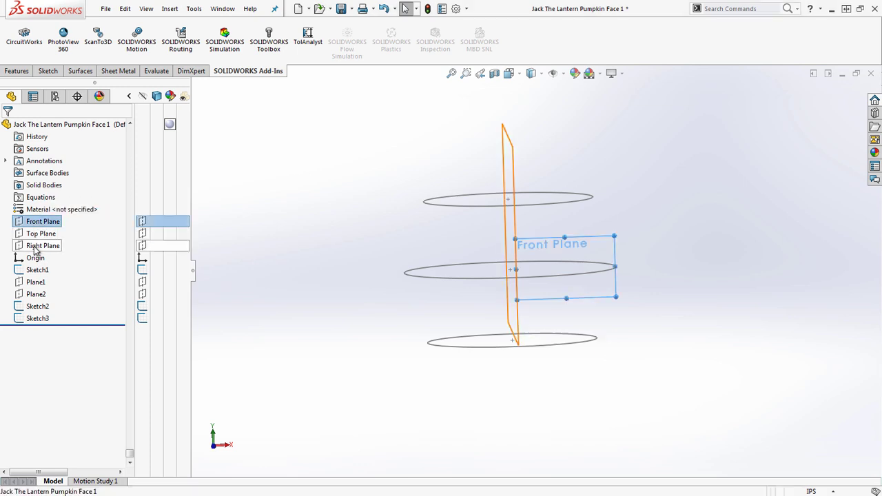
{"action": "left_click", "coordinate": [48, 72]}
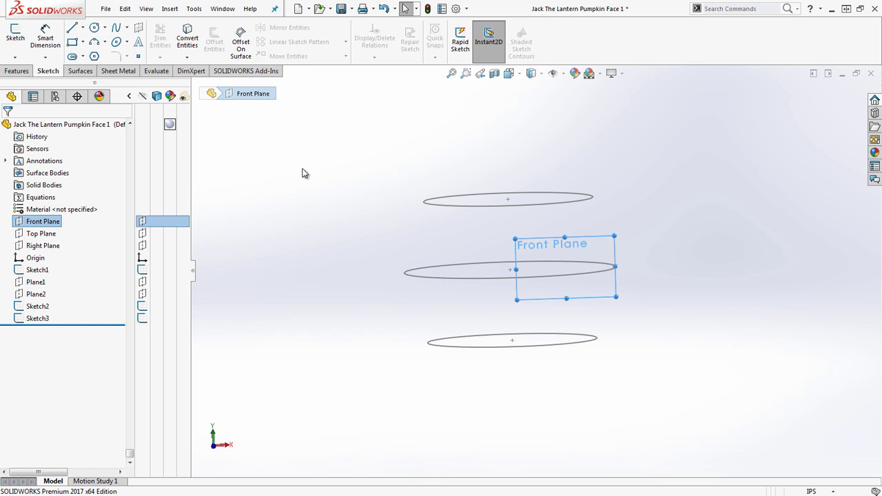
{"action": "left_click", "coordinate": [72, 27]}
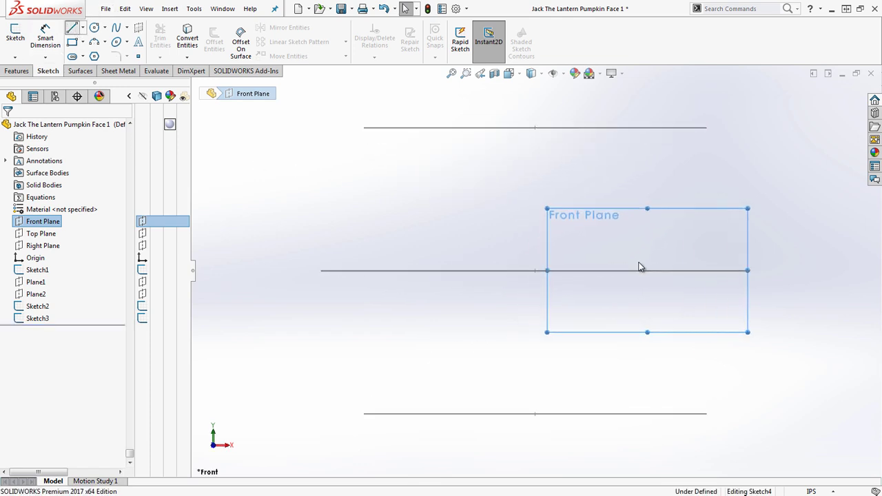
{"action": "left_click", "coordinate": [535, 127]}
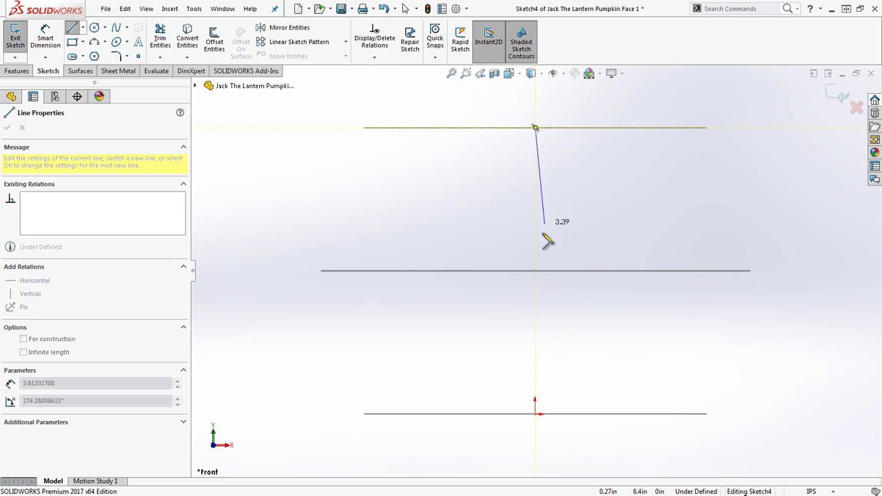
{"action": "left_click", "coordinate": [535, 414]}
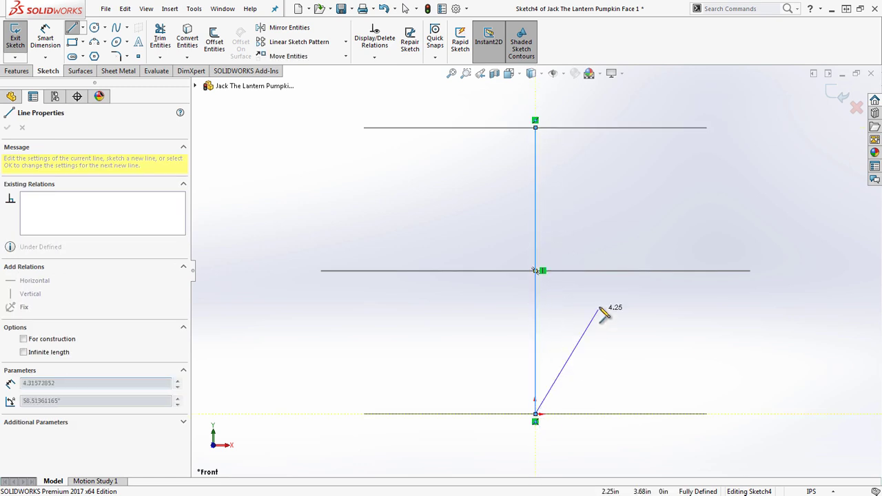
{"action": "right_click", "coordinate": [604, 312]}
{"action": "left_click", "coordinate": [622, 316]}
- Sketch a short, slightly rising line about 2.06 in long outward from the vertical line's upper end
{"action": "mouse_move", "coordinate": [588, 322]}
{"action": "middle_mouse_down"}
{"action": "mouse_move", "coordinate": [552, 346]}
{"action": "mouse_move", "coordinate": [525, 421]}
{"action": "middle_mouse_up"}
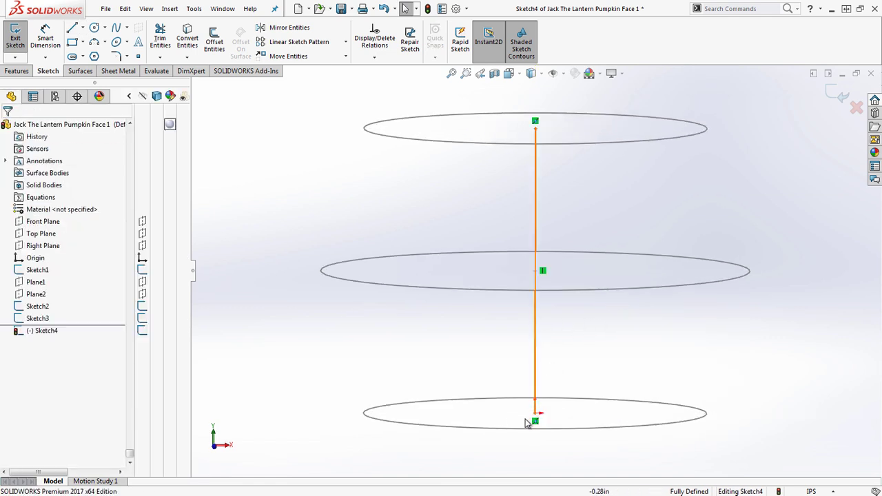
{"action": "key", "text": "z"}
{"action": "key", "text": "z"}
{"action": "key", "text": "z"}
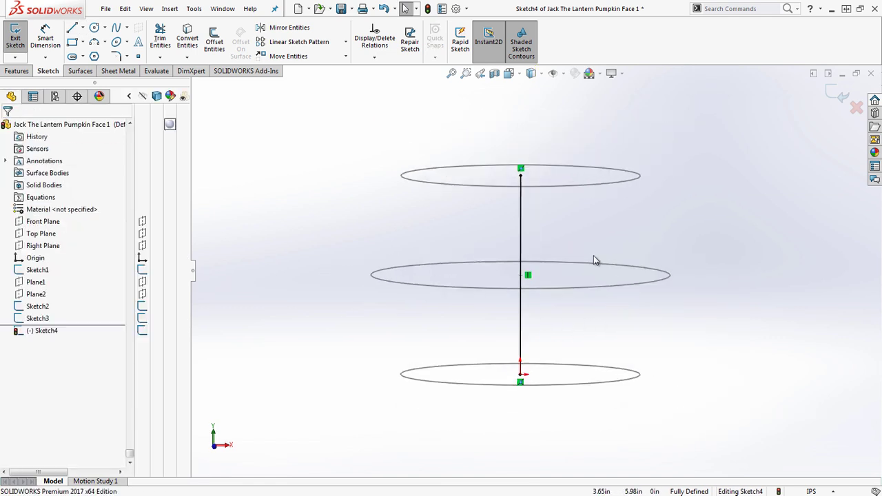
{"action": "mouse_move", "coordinate": [597, 257]}
{"action": "middle_mouse_down"}
{"action": "mouse_move", "coordinate": [597, 239]}
{"action": "mouse_move", "coordinate": [598, 252]}
{"action": "middle_mouse_up"}
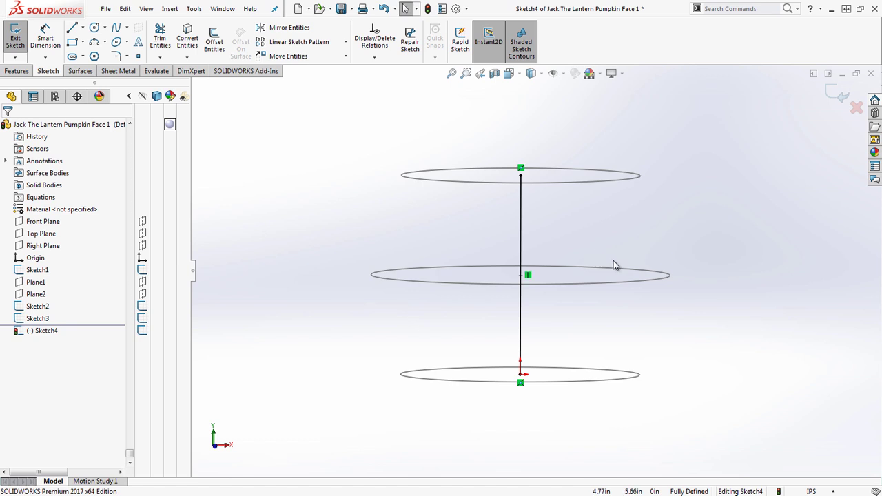
{"action": "left_click", "coordinate": [72, 28]}
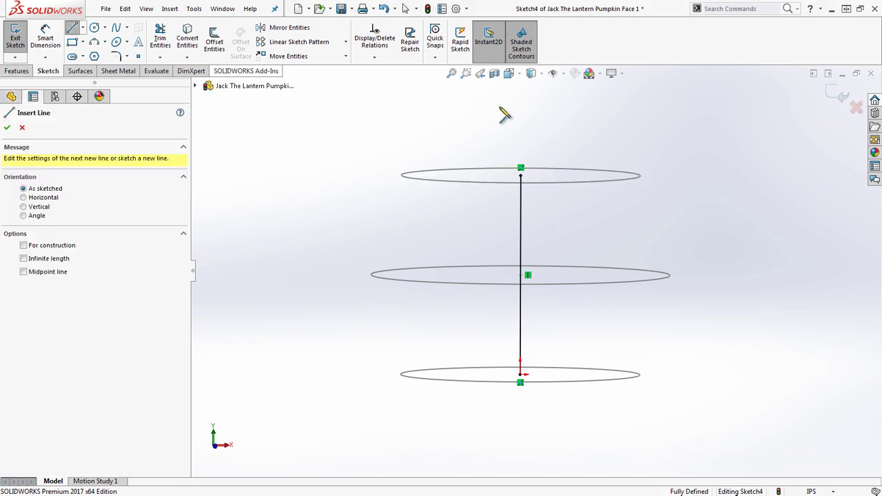
{"action": "left_click", "coordinate": [521, 176]}
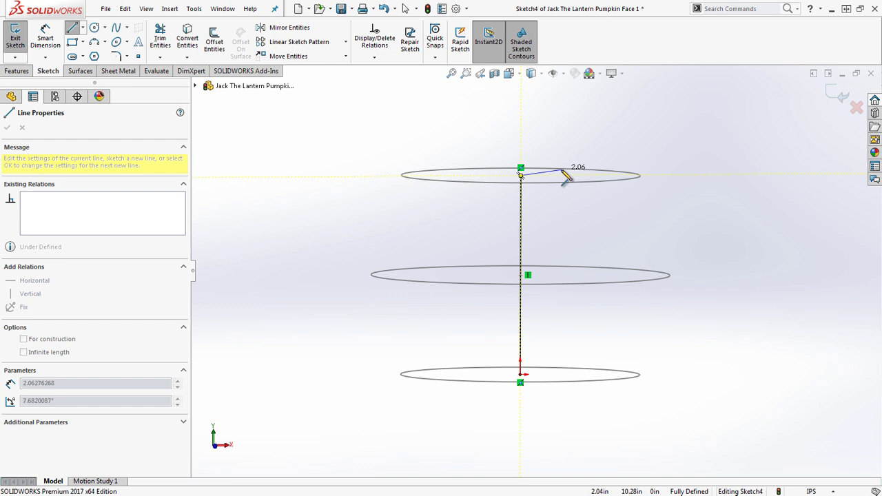
{"action": "left_click", "coordinate": [562, 171]}
{"action": "right_click", "coordinate": [565, 150]}
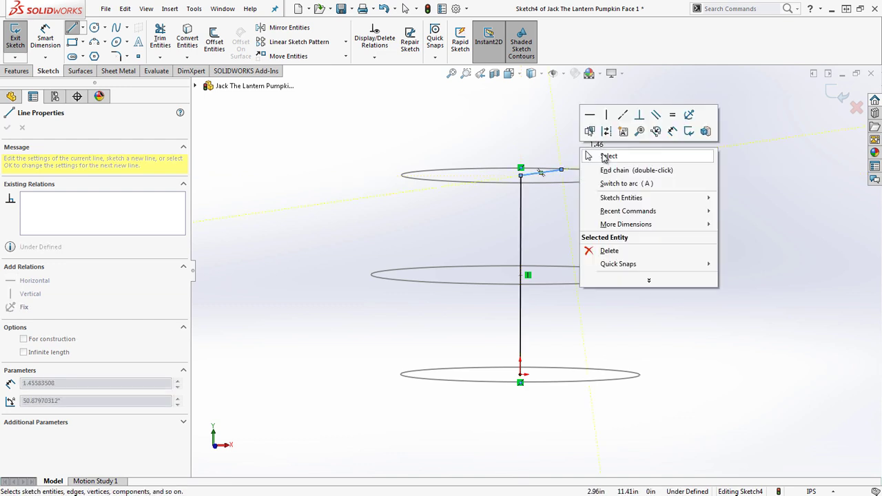
{"action": "left_click", "coordinate": [611, 154]}
{"action": "middle_click_drag", "start_coordinate": [620, 193], "coordinate": [579, 180]}
{"action": "left_click", "coordinate": [104, 43]}
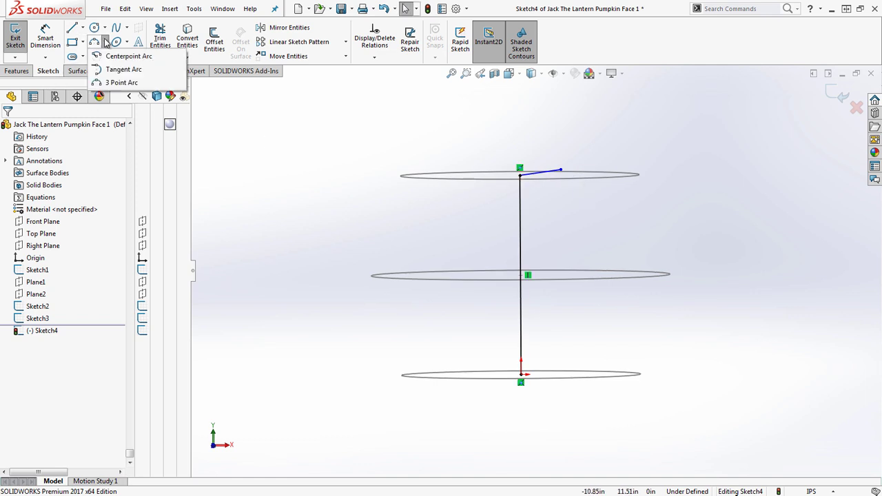
{"action": "left_click", "coordinate": [122, 83]}
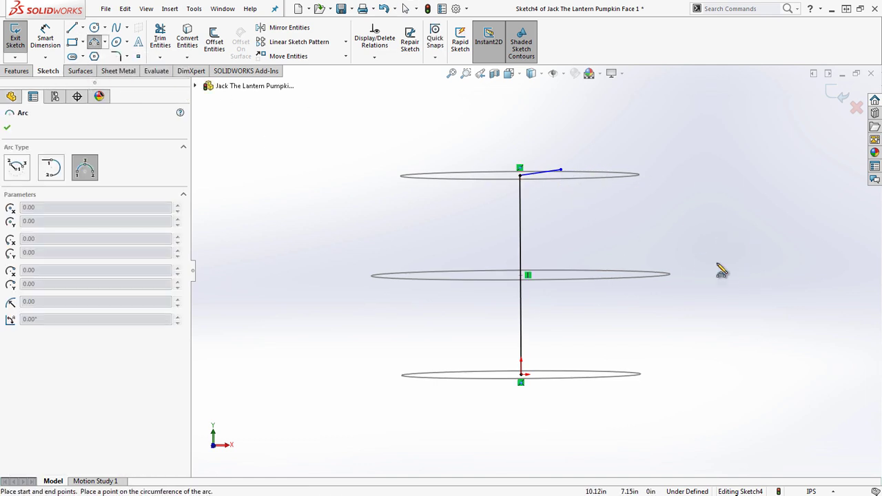
{"action": "right_click", "coordinate": [672, 168]}
{"action": "left_click", "coordinate": [720, 207]}
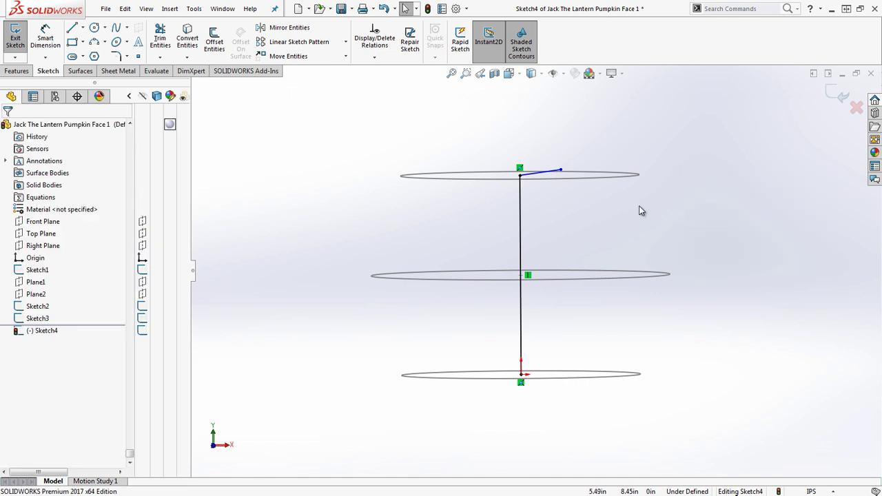
- Sketch two connected tangent arcs from the sloped line's outer end, bulging past the middle circle and curving down to the bottom circle
{"action": "mouse_move", "coordinate": [625, 209]}
{"action": "middle_mouse_down"}
{"action": "mouse_move", "coordinate": [615, 202]}
{"action": "mouse_move", "coordinate": [599, 226]}
{"action": "middle_mouse_up"}
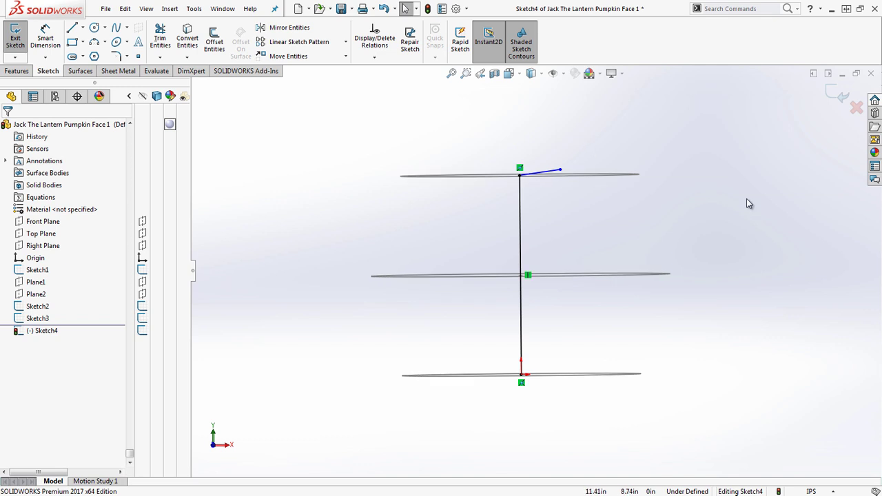
{"action": "middle_click_drag", "start_coordinate": [713, 230], "coordinate": [708, 236]}
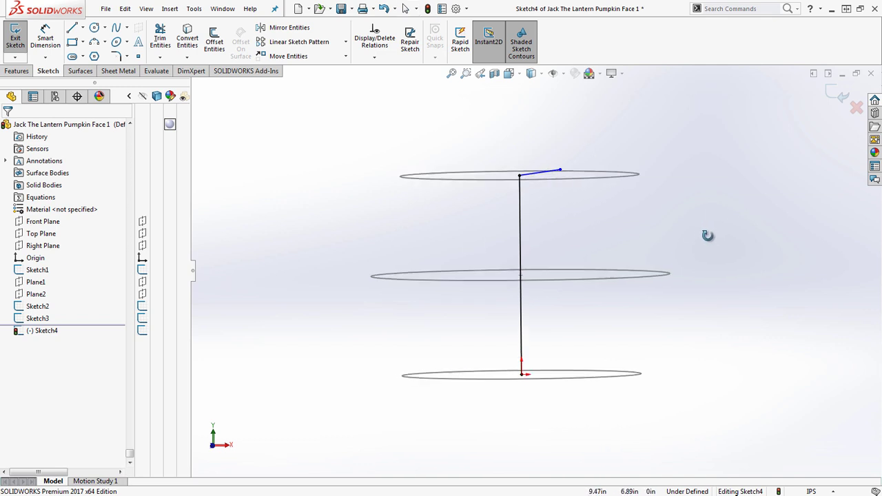
{"action": "left_click", "coordinate": [105, 43]}
{"action": "left_click", "coordinate": [117, 69]}
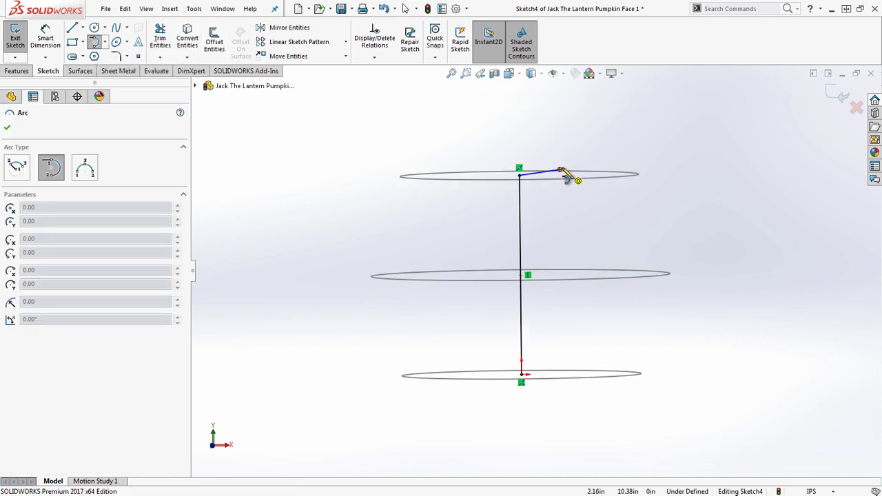
{"action": "left_click", "coordinate": [560, 170]}
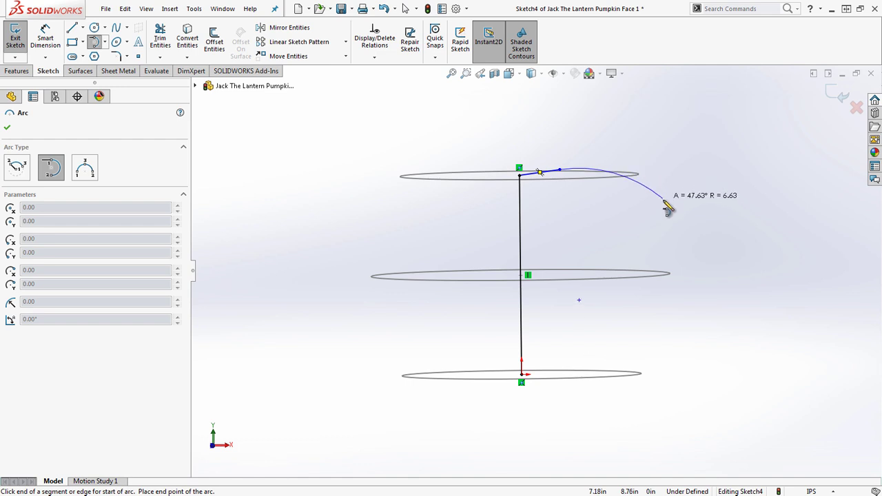
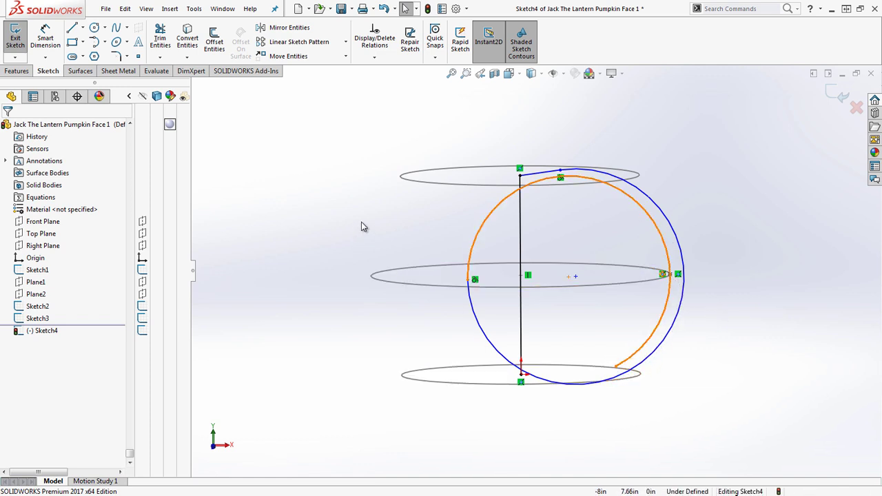
- Undo the last arc distortion, move the outer arc's point onto the middle circle and add a Pierce relation between them
{"action": "left_click", "coordinate": [124, 8]}
{"action": "left_click", "coordinate": [148, 25]}
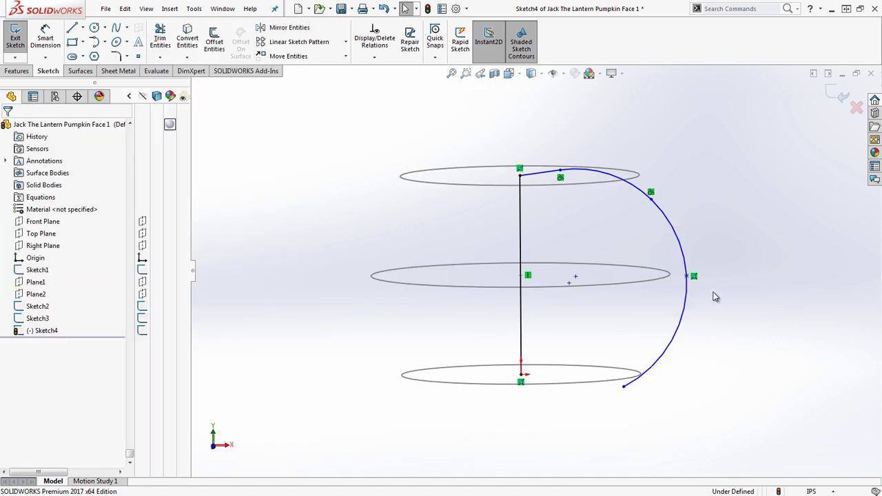
{"action": "left_click_drag", "start_coordinate": [693, 276], "coordinate": [670, 275]}
{"action": "left_click", "coordinate": [669, 274]}
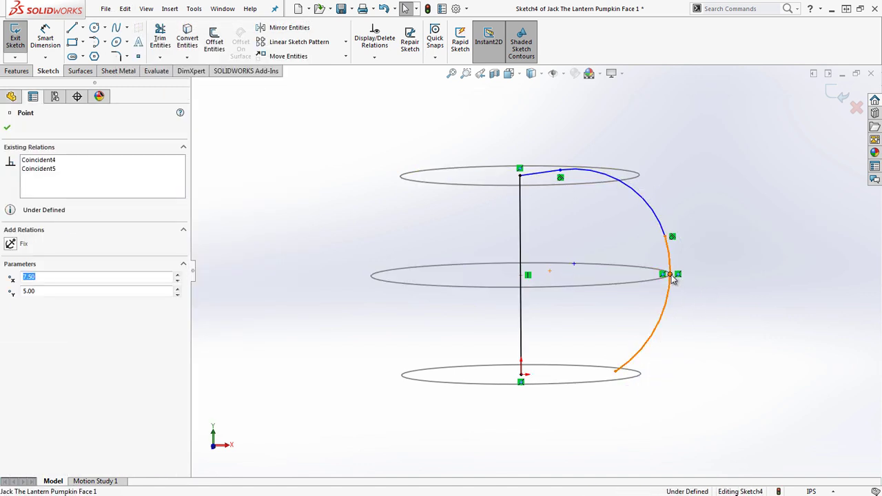
{"action": "left_click", "coordinate": [648, 283], "text": "ctrl"}
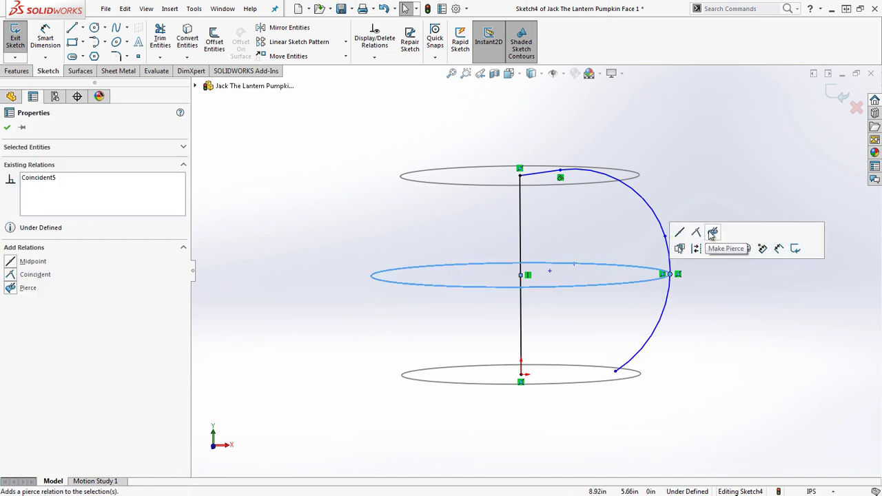
{"action": "left_click", "coordinate": [712, 233]}
{"action": "left_click", "coordinate": [705, 346]}
- Lower the outer arc's free end slightly and connect it to the origin with a shallow three-point arc of about 14.31 in radius
{"action": "mouse_move", "coordinate": [615, 371]}
{"action": "left_mouse_down"}
{"action": "mouse_move", "coordinate": [630, 399]}
{"action": "mouse_move", "coordinate": [615, 391]}
{"action": "mouse_move", "coordinate": [633, 386]}
{"action": "mouse_move", "coordinate": [623, 381]}
{"action": "left_mouse_up"}
{"action": "left_click", "coordinate": [672, 421]}
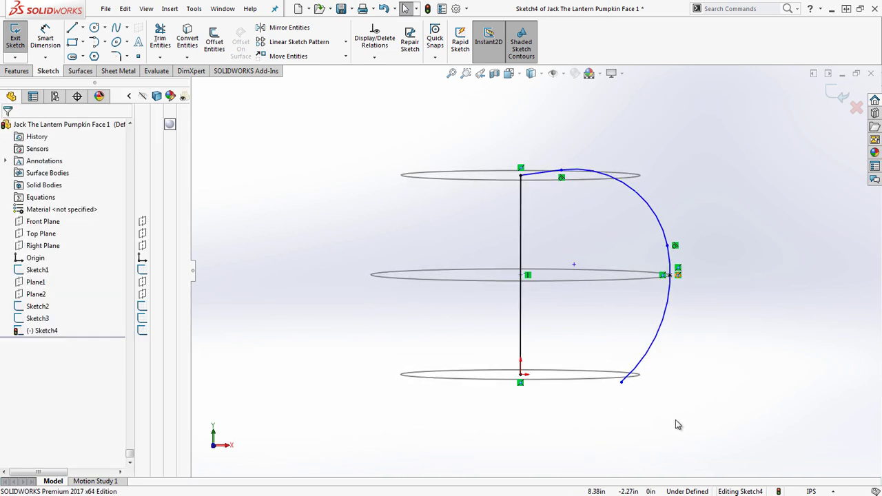
{"action": "left_click", "coordinate": [105, 43]}
{"action": "left_click", "coordinate": [121, 82]}
{"action": "left_click", "coordinate": [520, 374]}
{"action": "left_click", "coordinate": [621, 381]}
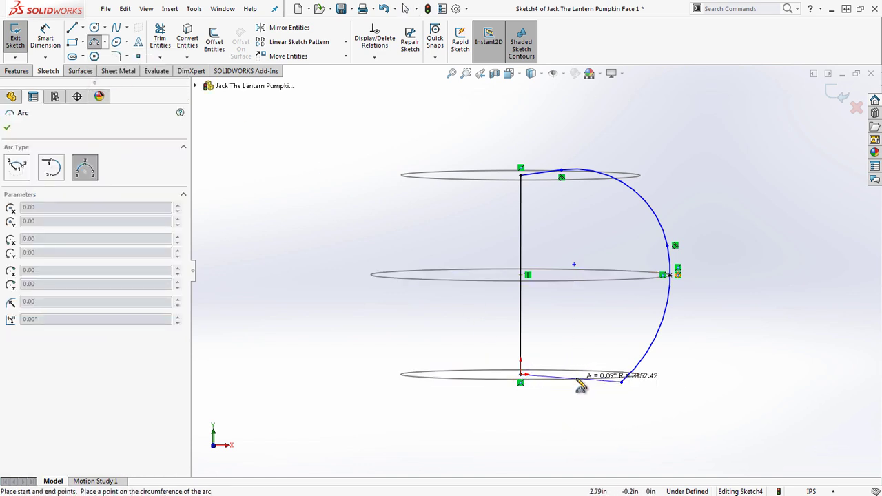
{"action": "left_click", "coordinate": [579, 378]}
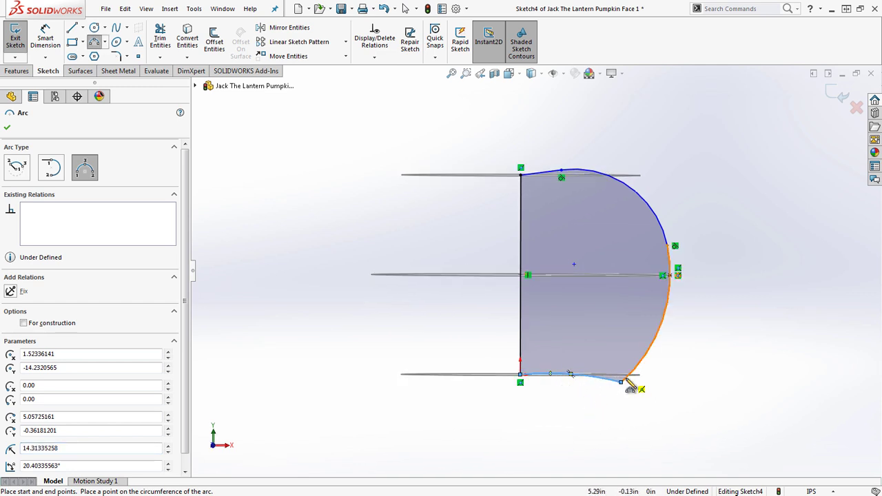
{"action": "right_click", "coordinate": [652, 422]}
{"action": "left_click", "coordinate": [669, 394]}
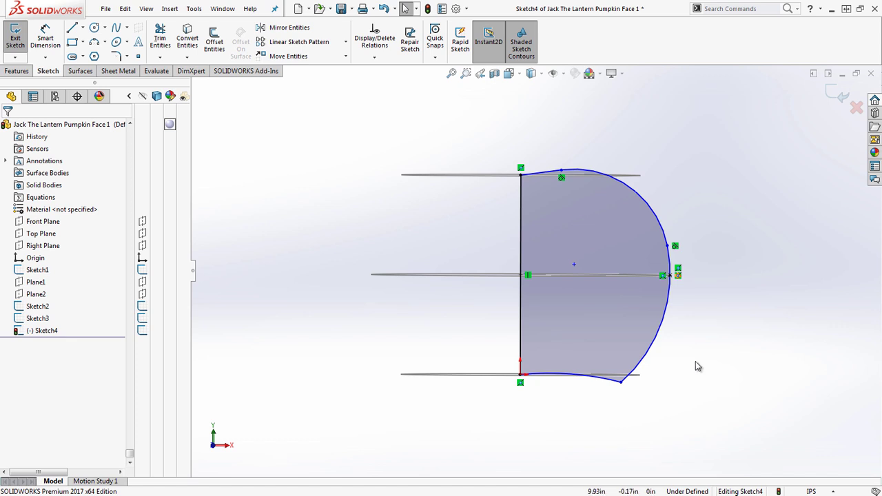
- Dimension the horizontal length of the sloped top line as 2 in
{"action": "left_click", "coordinate": [46, 38]}
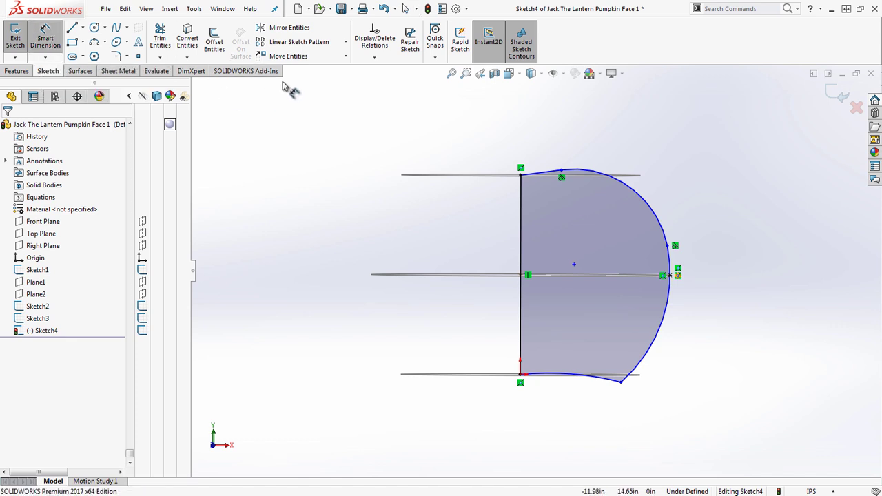
{"action": "left_click", "coordinate": [555, 172]}
{"action": "left_click", "coordinate": [543, 139]}
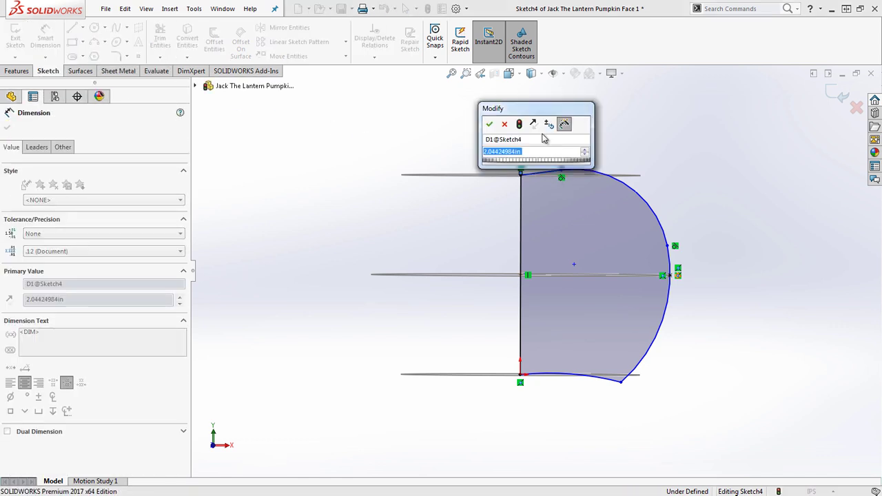
{"action": "type", "text": "2"}
{"action": "key", "text": "Return"}
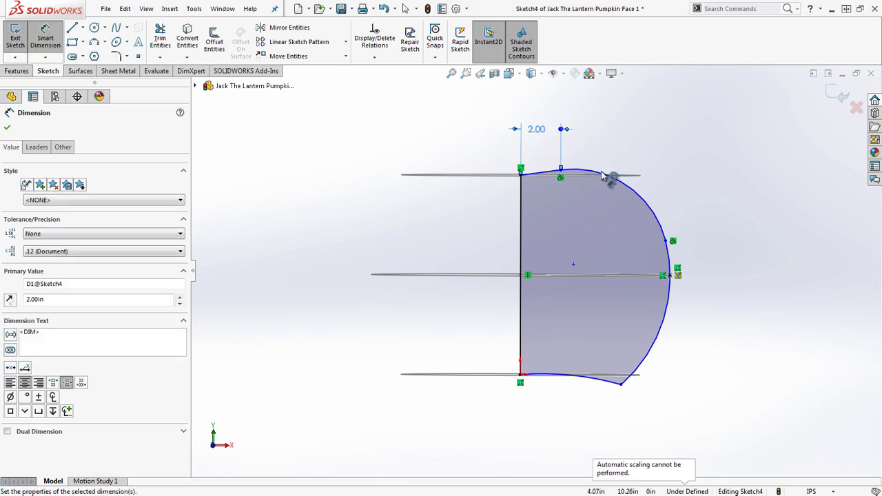
- Dimension the radius of the upper tangent arc as 4 in
{"action": "left_click", "coordinate": [608, 174]}
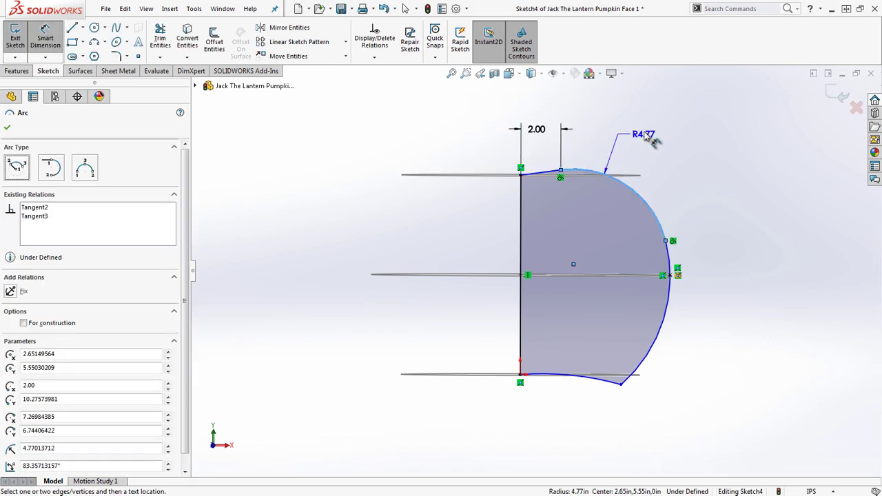
{"action": "left_click", "coordinate": [646, 134]}
{"action": "type", "text": "4"}
{"action": "key", "text": "Return"}
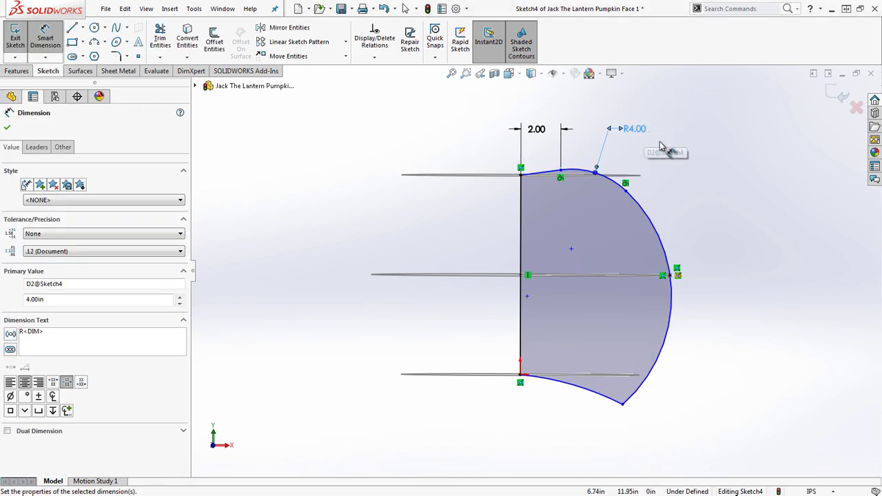
{"action": "right_click", "coordinate": [762, 324]}
{"action": "left_click", "coordinate": [766, 353]}
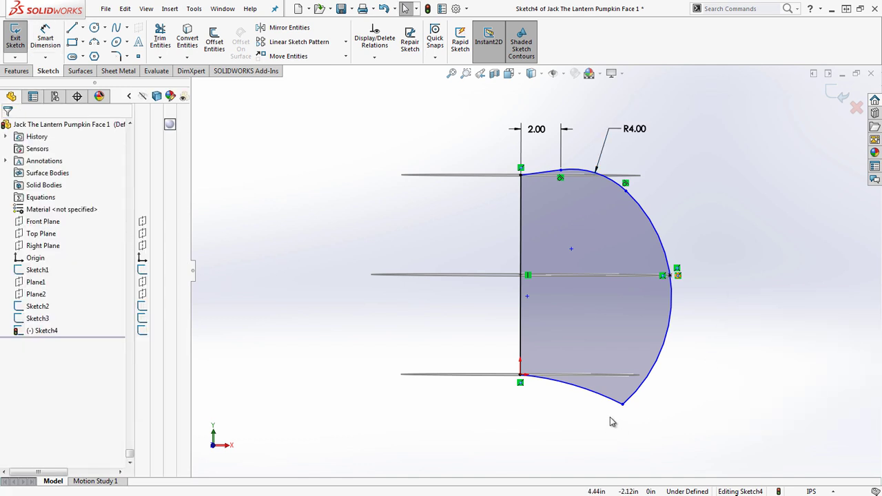
- Raise the profile's lower outer corner closer to the bottom circle and dimension the bottom arc's radius as 10 in
{"action": "left_click_drag", "start_coordinate": [622, 403], "coordinate": [624, 386]}
{"action": "key", "text": "Escape"}
{"action": "left_click", "coordinate": [46, 38]}
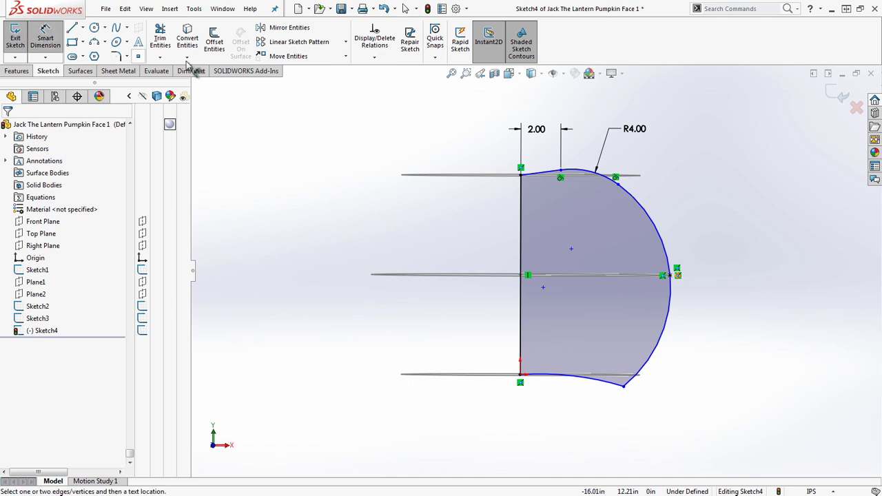
{"action": "left_click", "coordinate": [580, 377]}
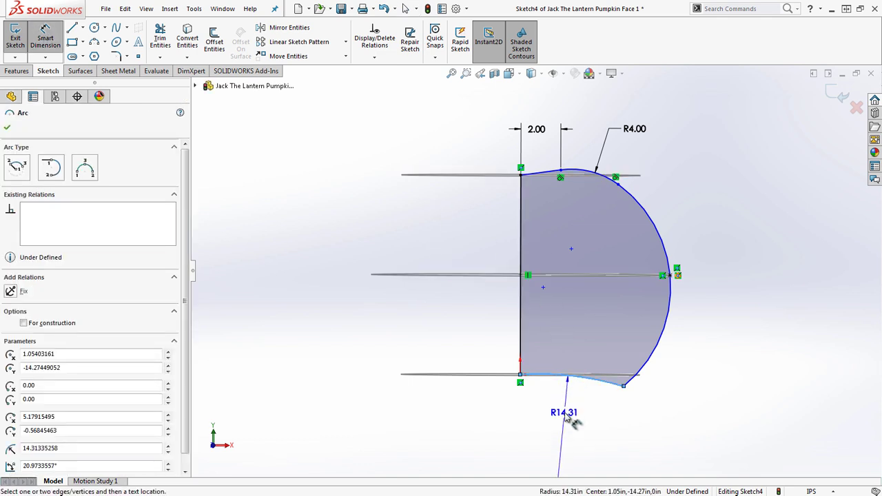
{"action": "left_click", "coordinate": [572, 420]}
{"action": "type", "text": "10"}
{"action": "key", "text": "Return"}
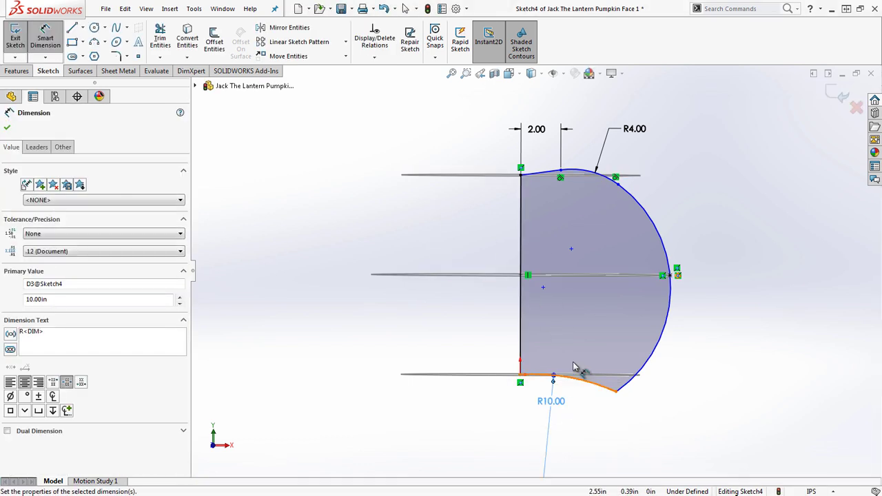
{"action": "right_click", "coordinate": [689, 424]}
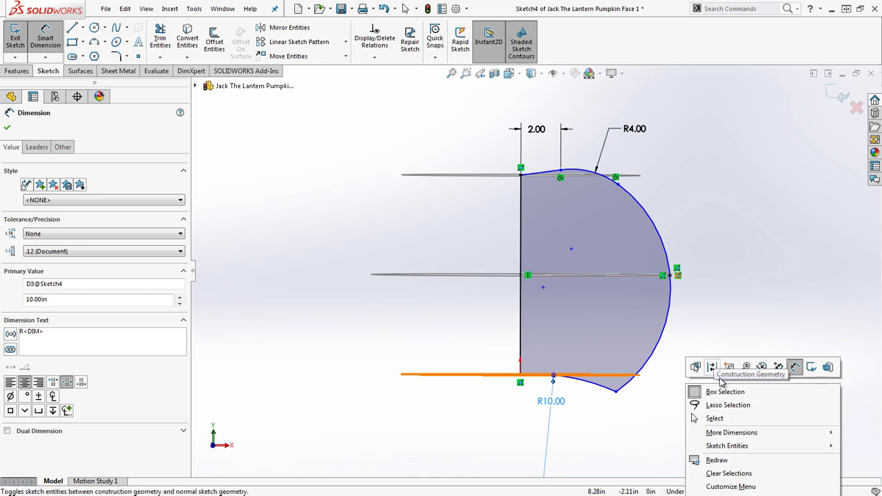
{"action": "left_click", "coordinate": [715, 418]}
- Raise the lower outer corner slightly and round it with a 4 in sketch fillet
{"action": "left_click", "coordinate": [612, 391]}
{"action": "left_click_drag", "start_coordinate": [613, 394], "coordinate": [612, 384]}
{"action": "left_click", "coordinate": [699, 396]}
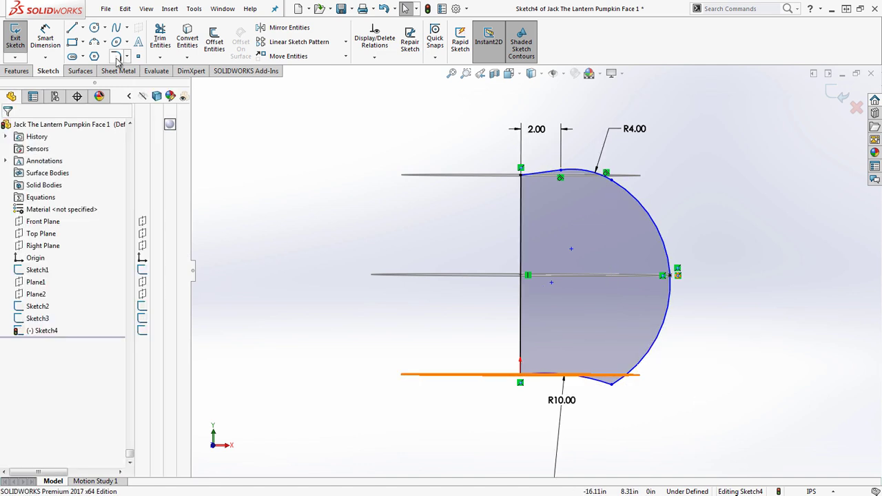
{"action": "left_click", "coordinate": [116, 57]}
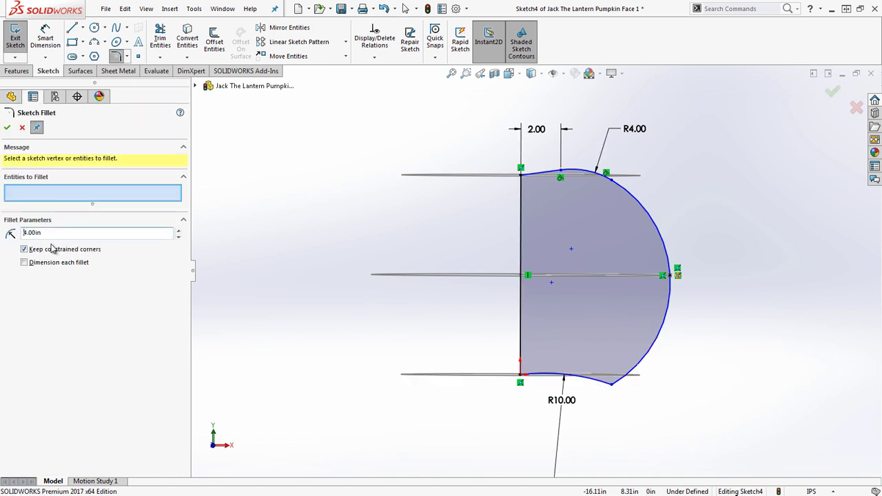
{"action": "left_click", "coordinate": [618, 391]}
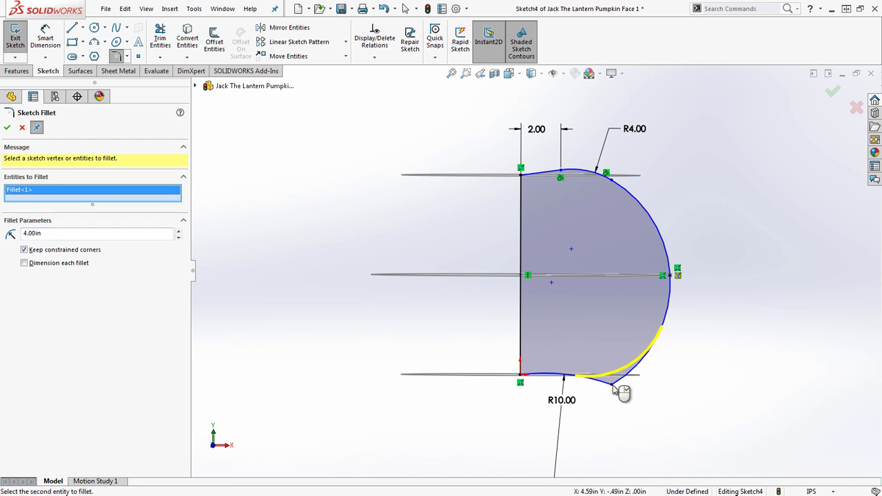
{"action": "left_click", "coordinate": [615, 390]}
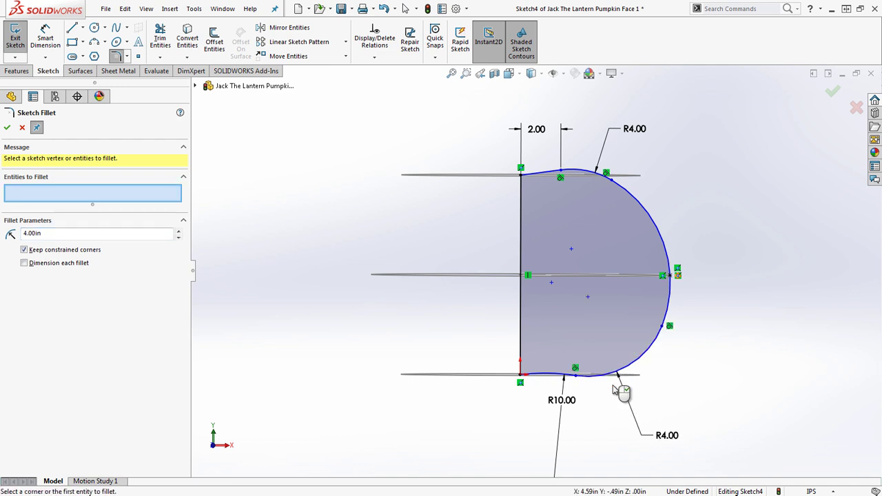
{"action": "left_click", "coordinate": [613, 182]}
{"action": "key", "text": "Escape"}
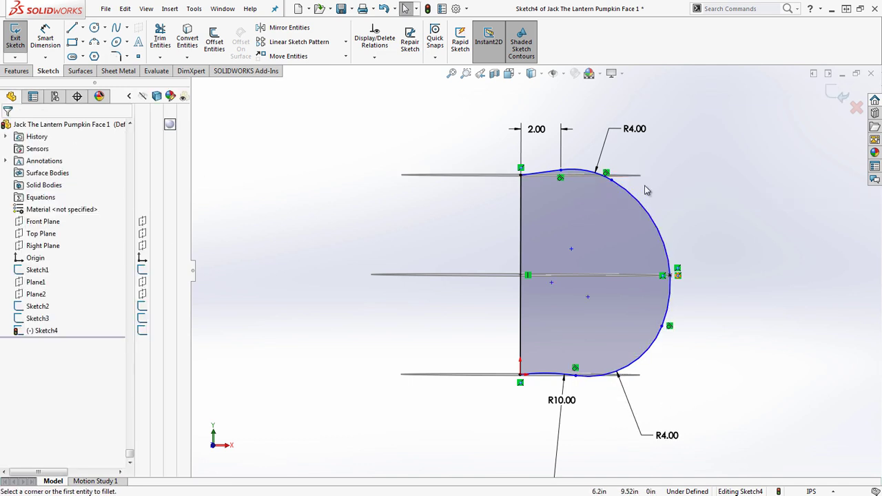
- Reshape the profile's upper shoulder by shifting the junction of the two arcs outward and adjusting the top arc slightly
{"action": "mouse_move", "coordinate": [608, 174]}
{"action": "left_mouse_down"}
{"action": "mouse_move", "coordinate": [628, 189]}
{"action": "mouse_move", "coordinate": [620, 181]}
{"action": "left_mouse_up"}
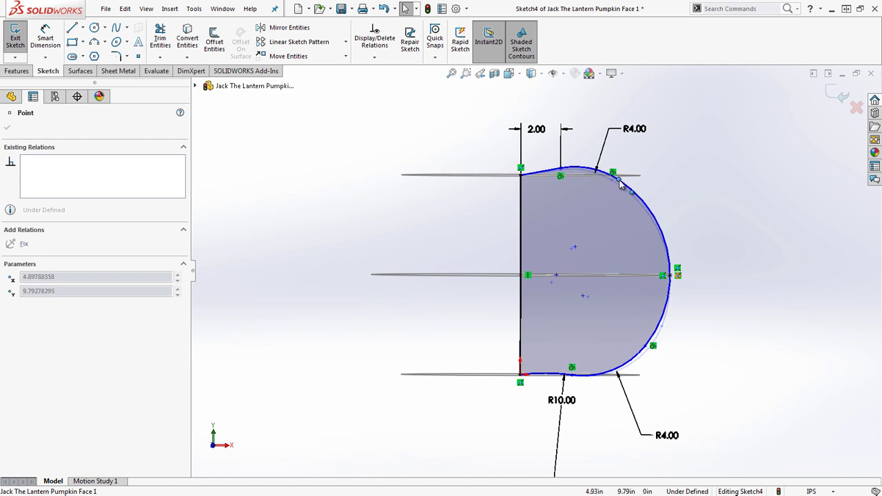
{"action": "left_click", "coordinate": [561, 168]}
{"action": "left_click_drag", "start_coordinate": [573, 166], "coordinate": [576, 167]}
{"action": "left_click", "coordinate": [752, 224]}
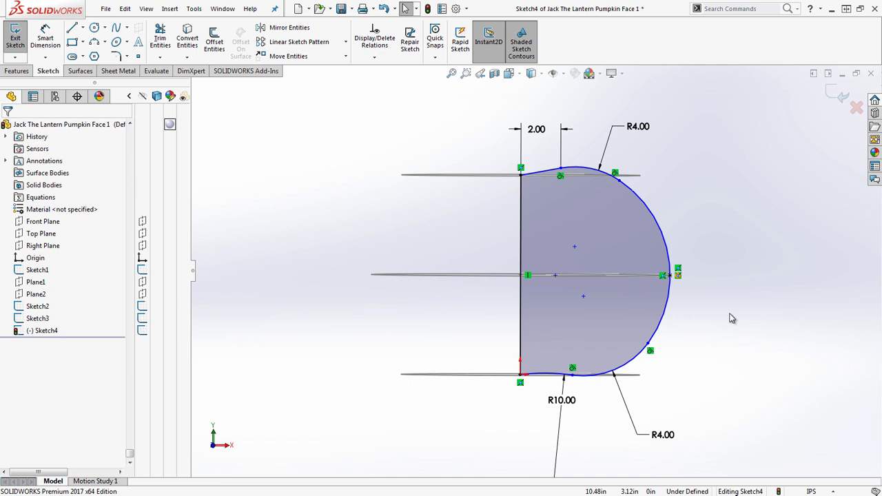
{"action": "middle_click_drag", "start_coordinate": [686, 204], "coordinate": [695, 208]}
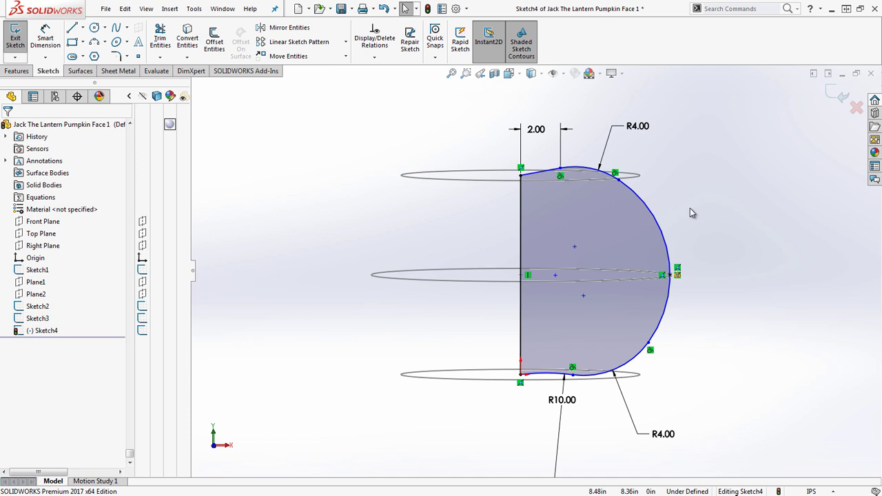
{"action": "middle_click_drag", "start_coordinate": [692, 211], "coordinate": [686, 235]}
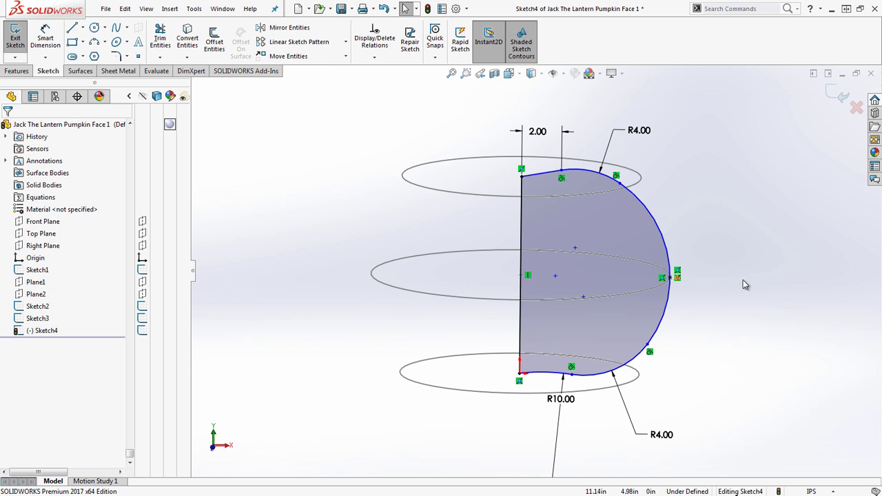
{"action": "scroll", "coordinate": [743, 279], "scroll_direction": "up", "scroll_amount": 1}
{"action": "scroll", "coordinate": [680, 264], "scroll_direction": "down", "scroll_amount": 1}
{"action": "middle_click_drag", "start_coordinate": [679, 263], "coordinate": [676, 245]}
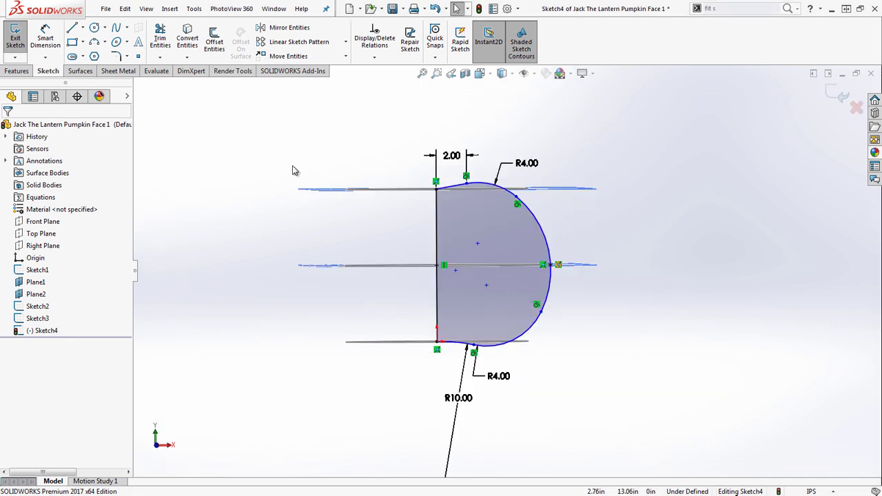
- Revolve the closed pumpkin profile 360 degrees about its vertical centre line
{"action": "left_click", "coordinate": [16, 71]}
{"action": "left_click", "coordinate": [65, 45]}
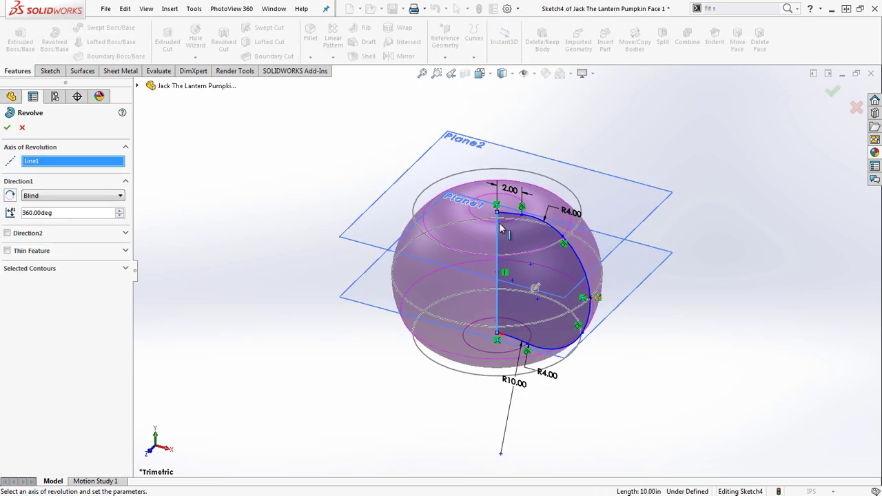
{"action": "left_click", "coordinate": [7, 128]}
{"action": "left_click", "coordinate": [287, 179]}
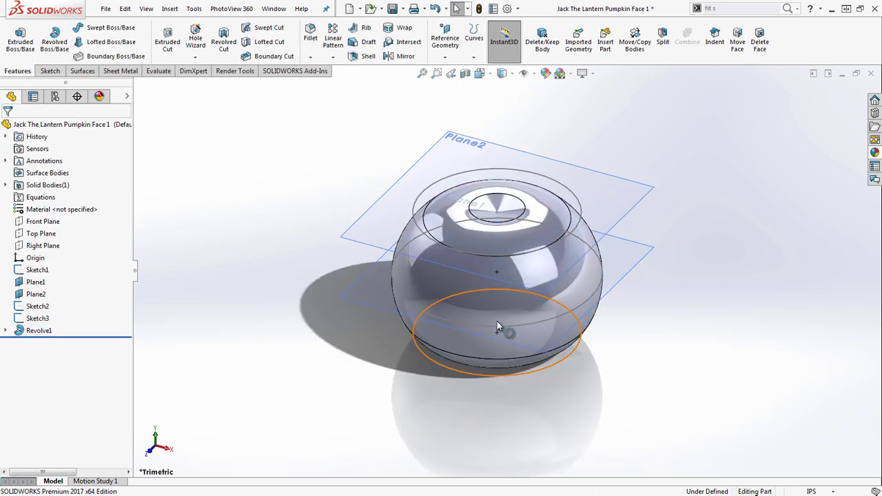
- Hide Plane1, Plane2 and the three guide circle sketches around the revolved body
{"action": "right_click", "coordinate": [580, 190]}
{"action": "left_click", "coordinate": [594, 171]}
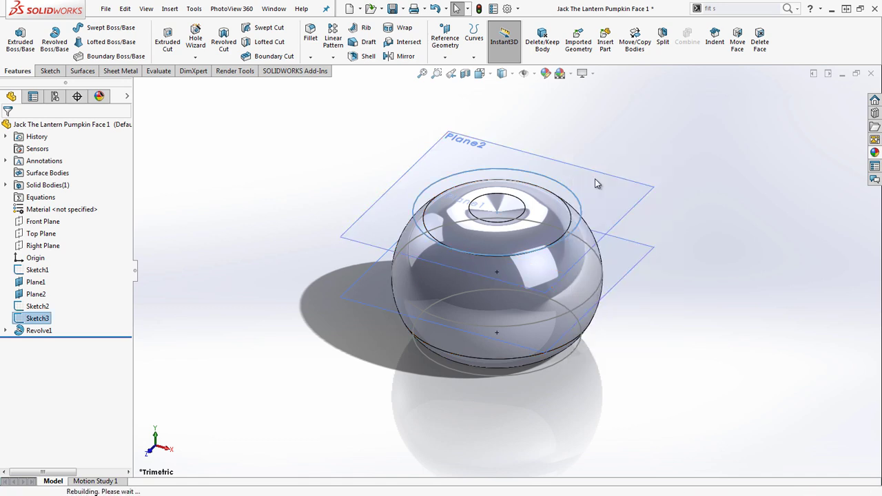
{"action": "right_click", "coordinate": [612, 196]}
{"action": "left_click", "coordinate": [659, 178]}
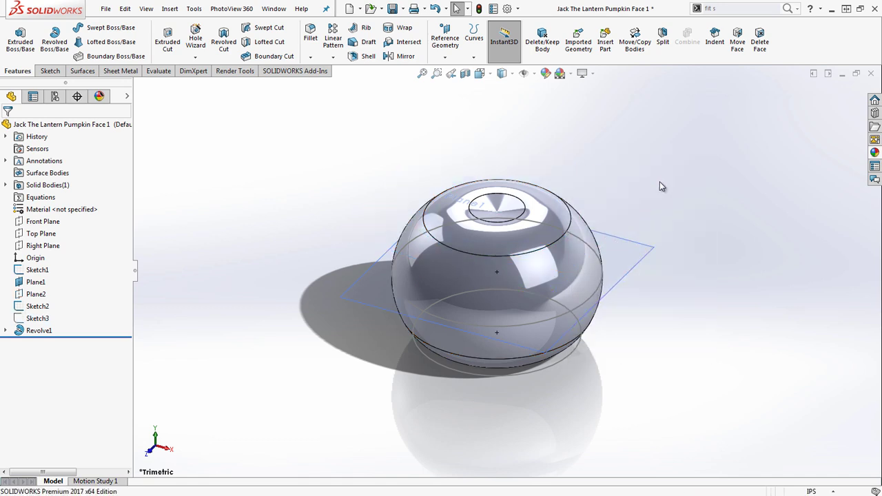
{"action": "right_click", "coordinate": [599, 256]}
{"action": "left_click", "coordinate": [625, 241]}
{"action": "right_click", "coordinate": [592, 314]}
{"action": "left_click", "coordinate": [626, 301]}
{"action": "right_click", "coordinate": [625, 273]}
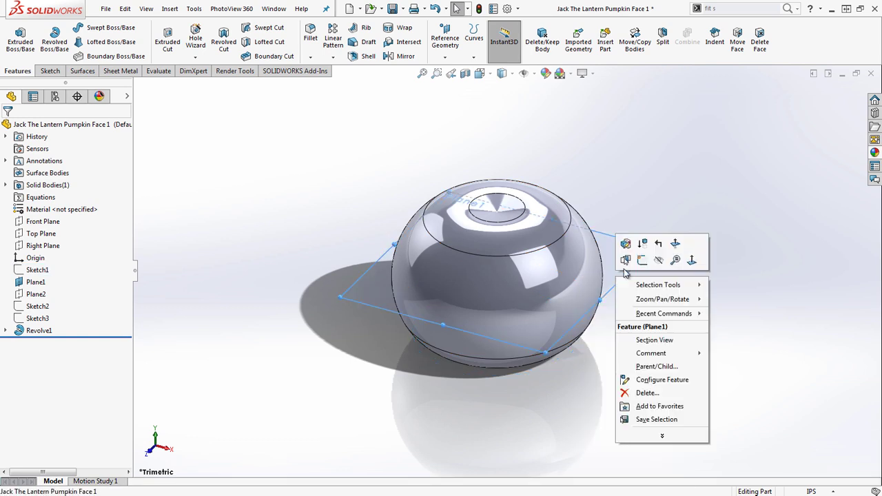
{"action": "left_click", "coordinate": [659, 259]}
{"action": "middle_click_drag", "start_coordinate": [632, 361], "coordinate": [509, 269]}
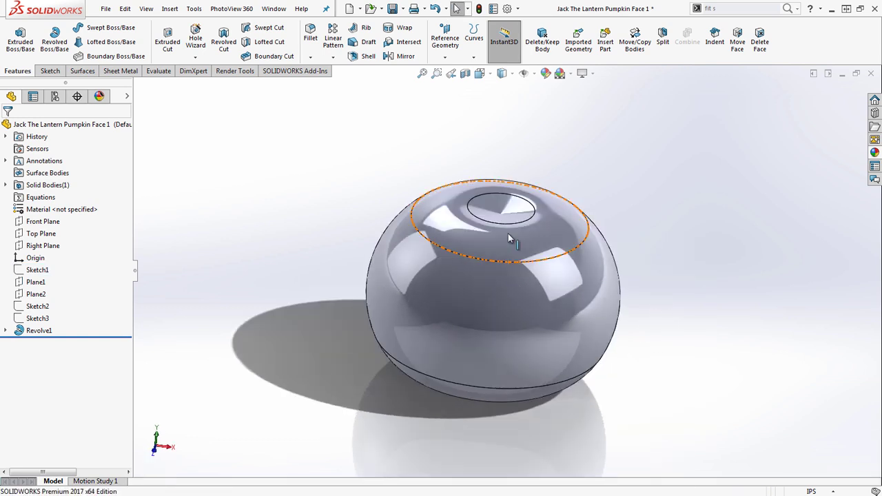
{"action": "middle_click_drag", "start_coordinate": [577, 225], "coordinate": [574, 378]}
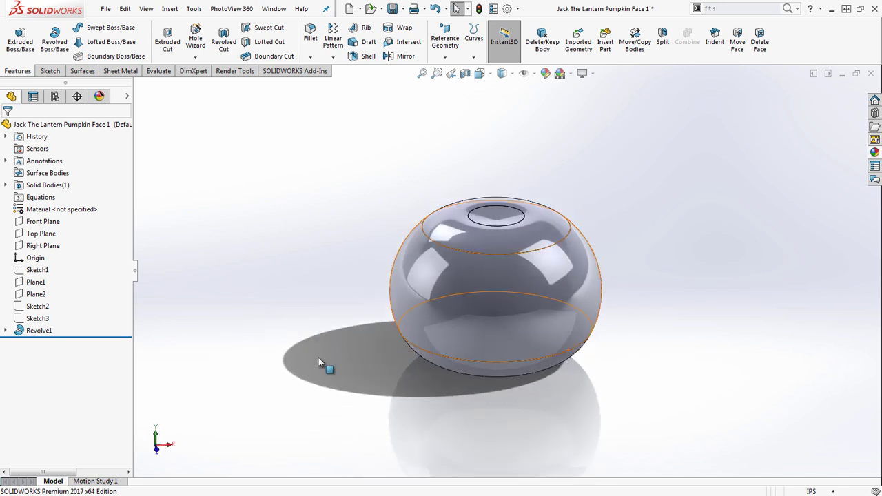
- Reopen the revolve's profile sketch for editing and start the Fit Spline command by searching the commands for "fit spline"
{"action": "left_click", "coordinate": [5, 330]}
{"action": "right_click", "coordinate": [48, 343]}
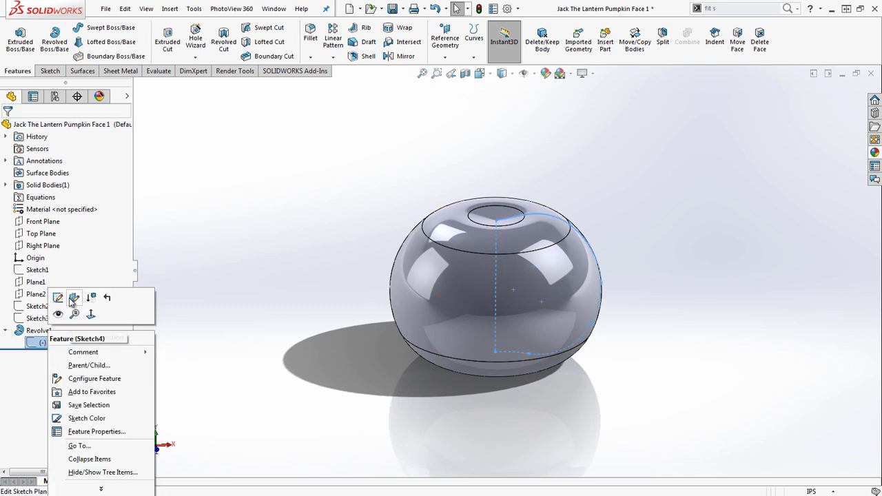
{"action": "left_click", "coordinate": [59, 297]}
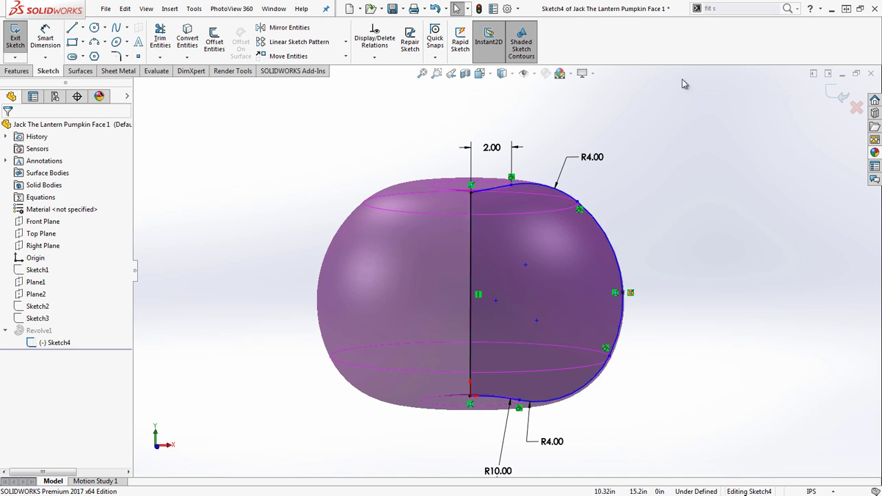
{"action": "left_click", "coordinate": [797, 8]}
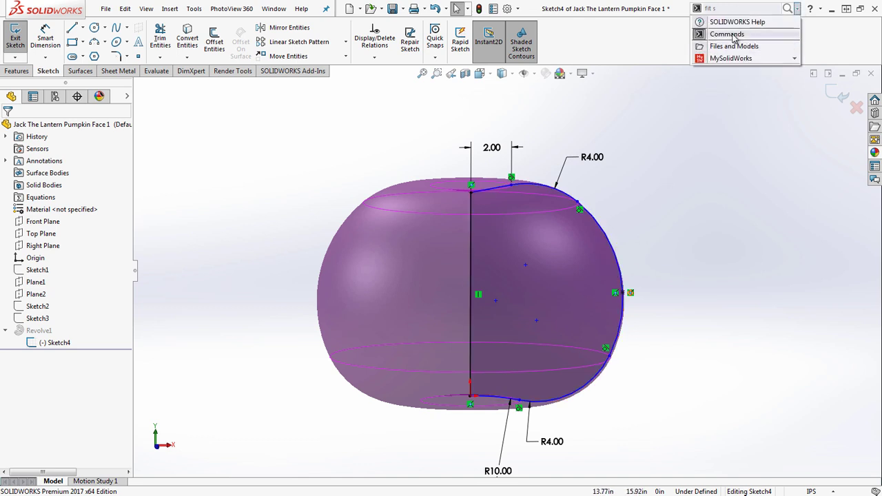
{"action": "left_click", "coordinate": [722, 10]}
{"action": "left_click", "coordinate": [731, 11]}
{"action": "type", "text": "fit spline"}
{"action": "key", "text": "Return"}
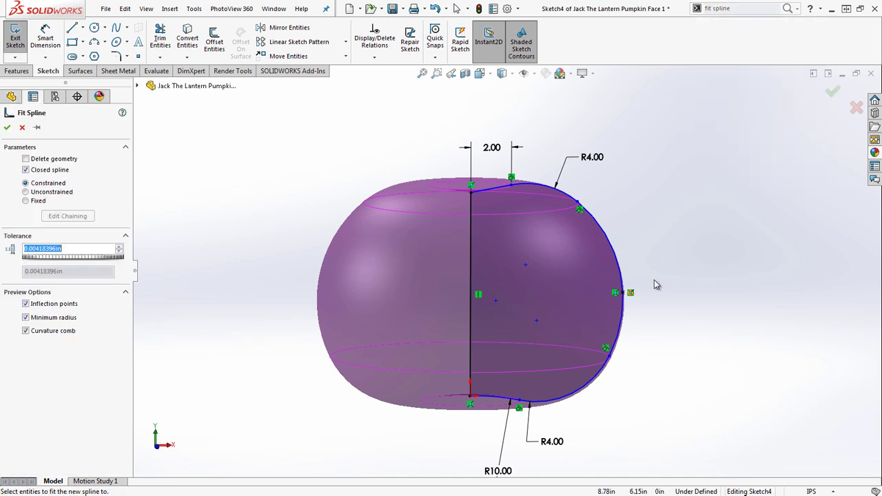
- Fit a constrained spline over the five connected outer profile segments, from the top line to the bottom arc, with Closed spline turned off
{"action": "left_click", "coordinate": [495, 187]}
{"action": "left_click", "coordinate": [540, 186]}
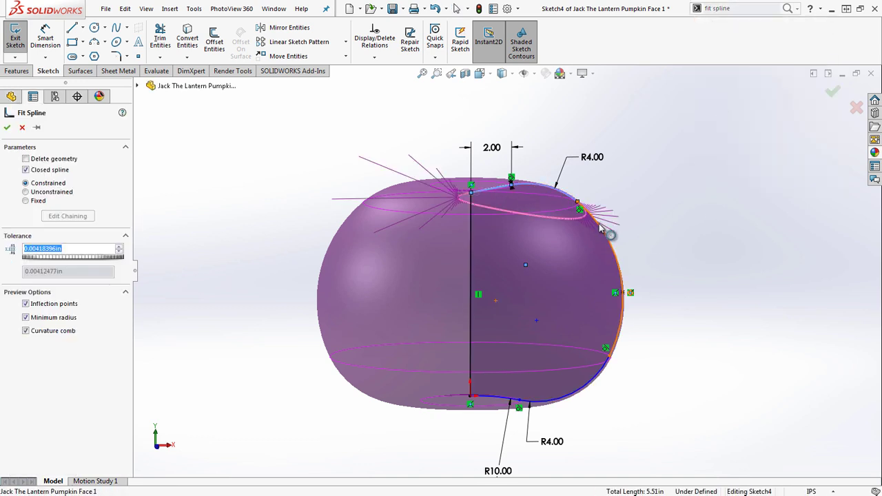
{"action": "left_click", "coordinate": [599, 228]}
{"action": "left_click", "coordinate": [608, 379]}
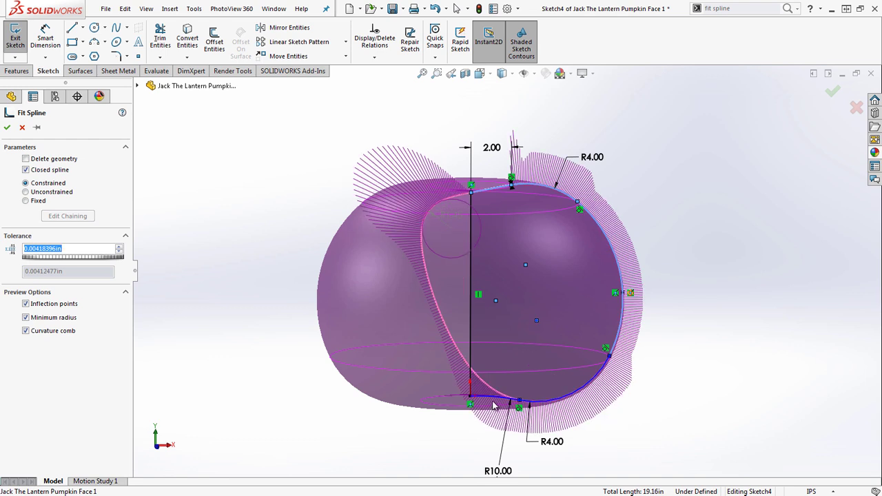
{"action": "left_click", "coordinate": [508, 402]}
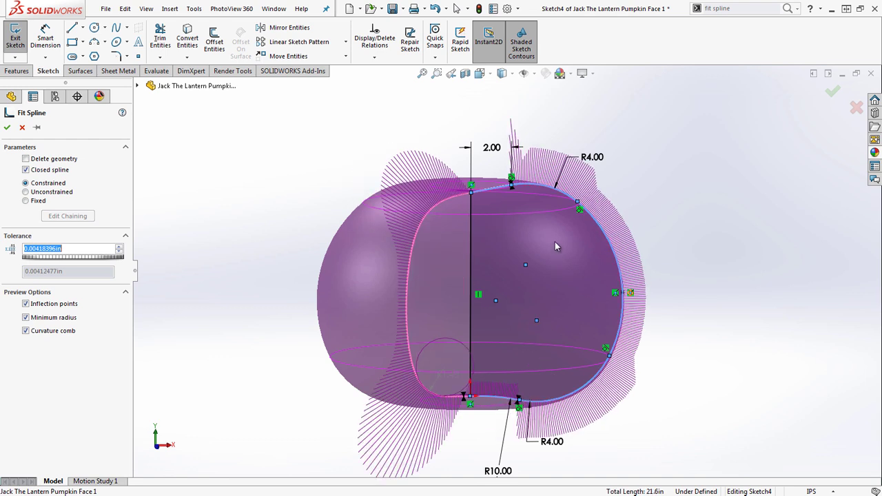
{"action": "left_click", "coordinate": [25, 170]}
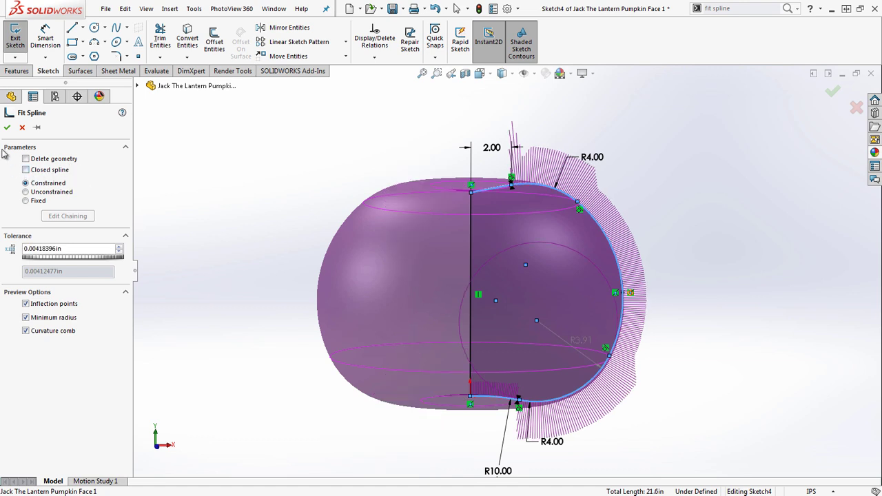
{"action": "mouse_move", "coordinate": [496, 186]}
{"action": "middle_mouse_down"}
{"action": "mouse_move", "coordinate": [486, 191]}
{"action": "mouse_move", "coordinate": [493, 195]}
{"action": "middle_mouse_up"}
{"action": "scroll", "coordinate": [533, 395], "scroll_direction": "down", "scroll_amount": 3}
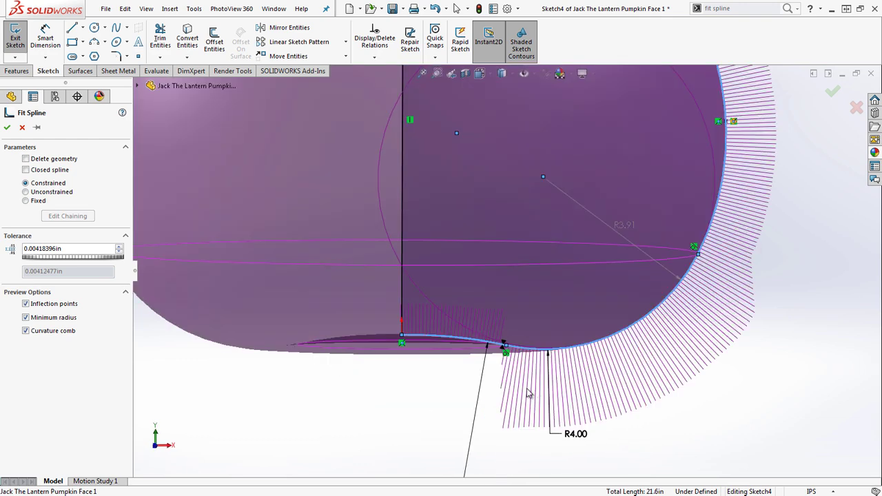
{"action": "scroll", "coordinate": [689, 293], "scroll_direction": "up", "scroll_amount": 5}
{"action": "scroll", "coordinate": [482, 172], "scroll_direction": "down", "scroll_amount": 5}
{"action": "scroll", "coordinate": [444, 185], "scroll_direction": "up", "scroll_amount": 3}
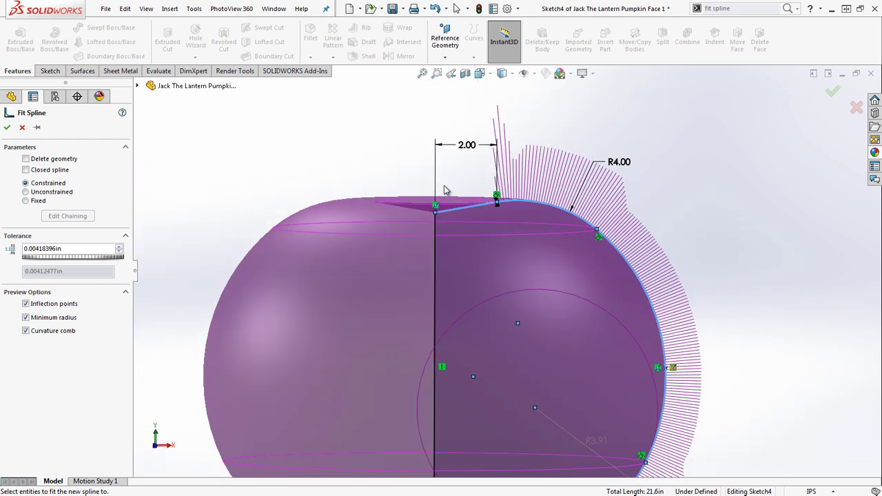
{"action": "scroll", "coordinate": [503, 261], "scroll_direction": "up", "scroll_amount": 1}
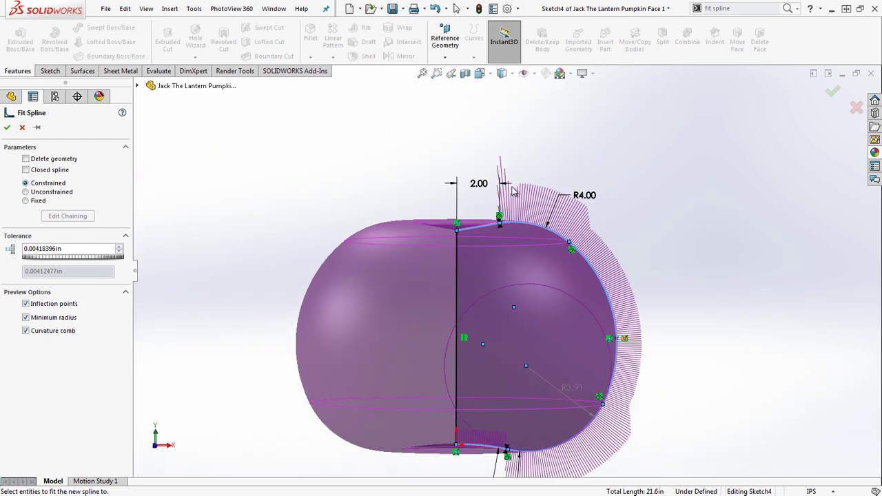
{"action": "scroll", "coordinate": [564, 452], "scroll_direction": "up", "scroll_amount": 1}
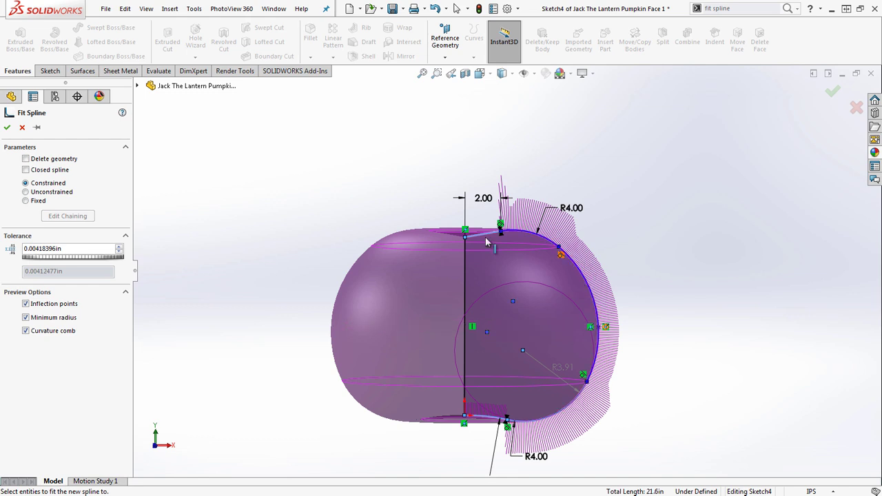
{"action": "left_click", "coordinate": [7, 128]}
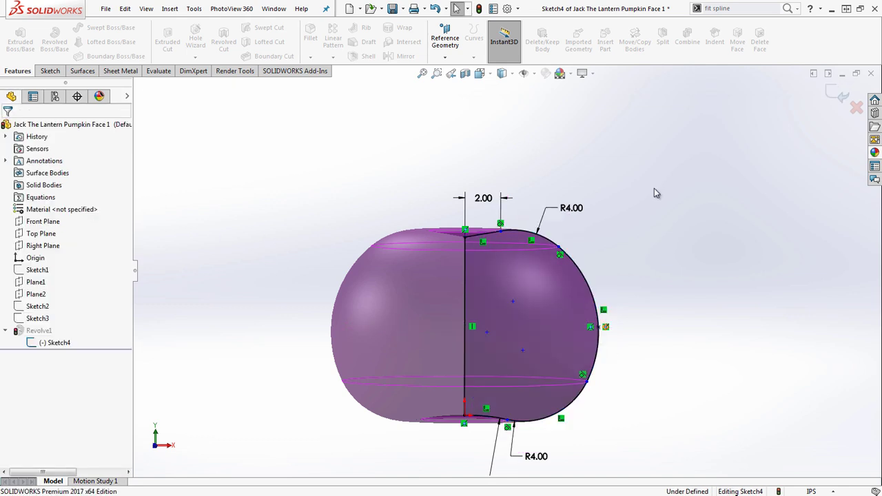
- Exit the profile sketch to rebuild the revolved body and inspect its smoothed surface from the side and above
{"action": "scroll", "coordinate": [462, 313], "scroll_direction": "down", "scroll_amount": 2}
{"action": "scroll", "coordinate": [513, 295], "scroll_direction": "up", "scroll_amount": 2}
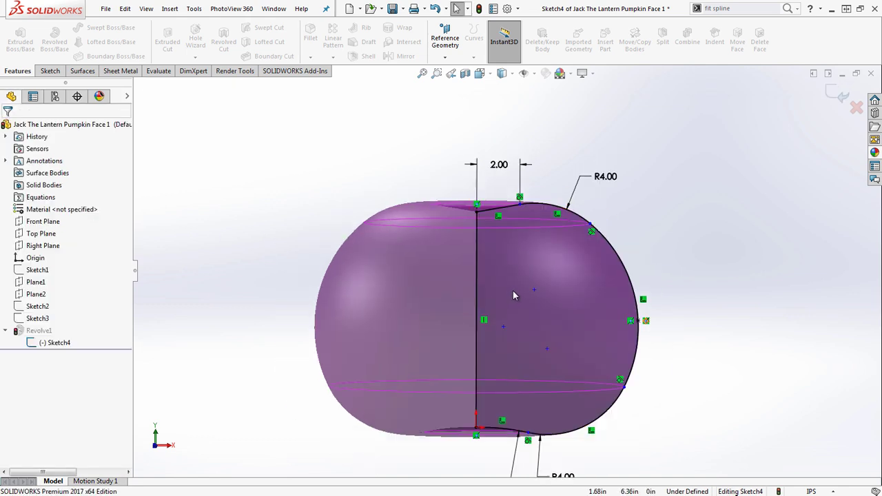
{"action": "mouse_move", "coordinate": [596, 294]}
{"action": "middle_mouse_down"}
{"action": "mouse_move", "coordinate": [587, 287]}
{"action": "mouse_move", "coordinate": [596, 290]}
{"action": "middle_mouse_up"}
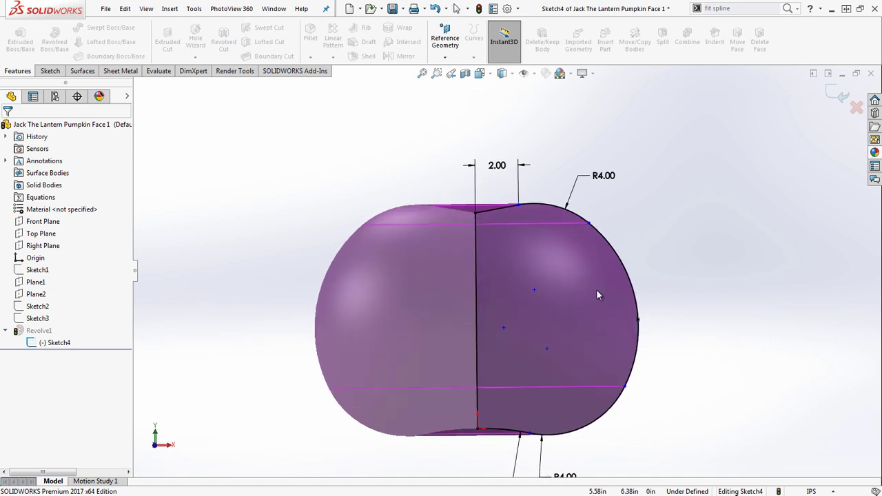
{"action": "left_click", "coordinate": [841, 97]}
{"action": "middle_click_drag", "start_coordinate": [533, 251], "coordinate": [530, 278]}
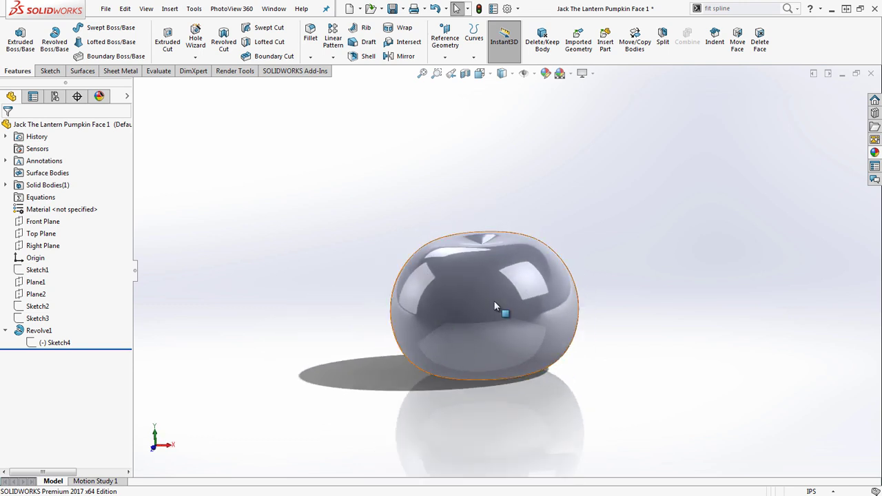
{"action": "middle_click_drag", "start_coordinate": [478, 350], "coordinate": [485, 331]}
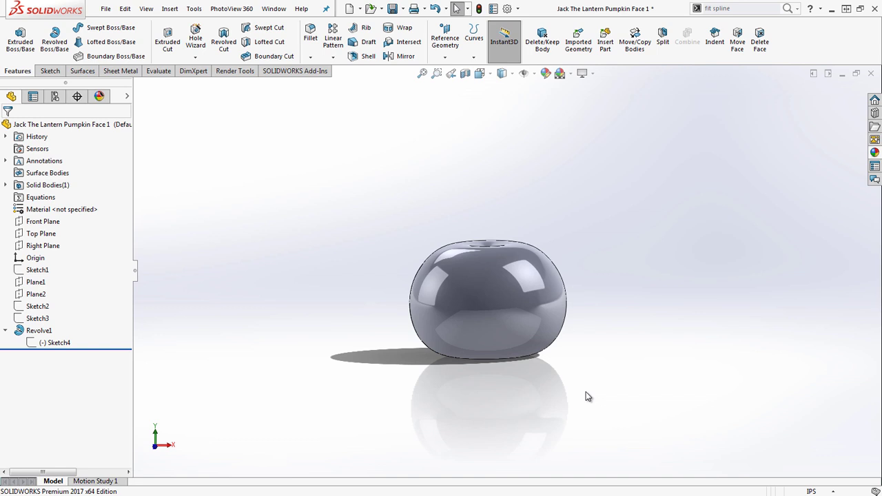
{"action": "middle_click_drag", "start_coordinate": [483, 263], "coordinate": [461, 393]}
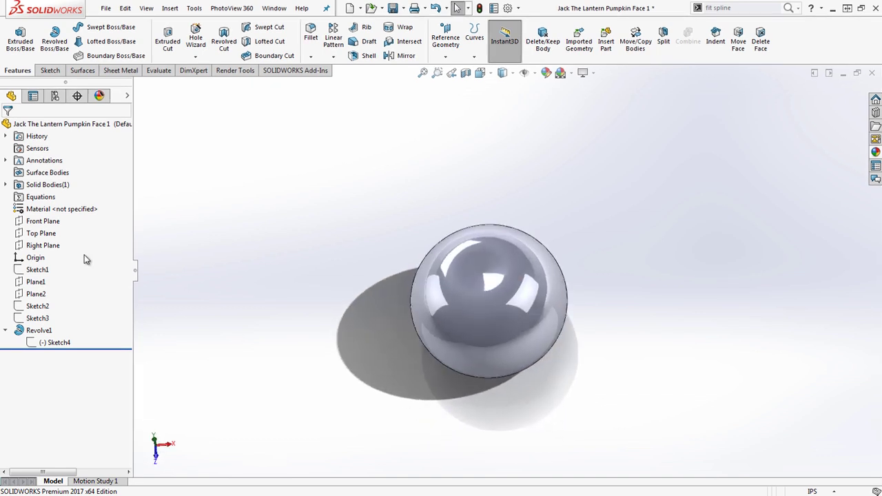
- Turn on the display of temporary axes to show the pumpkin body's vertical revolve axis
{"action": "left_click", "coordinate": [43, 245]}
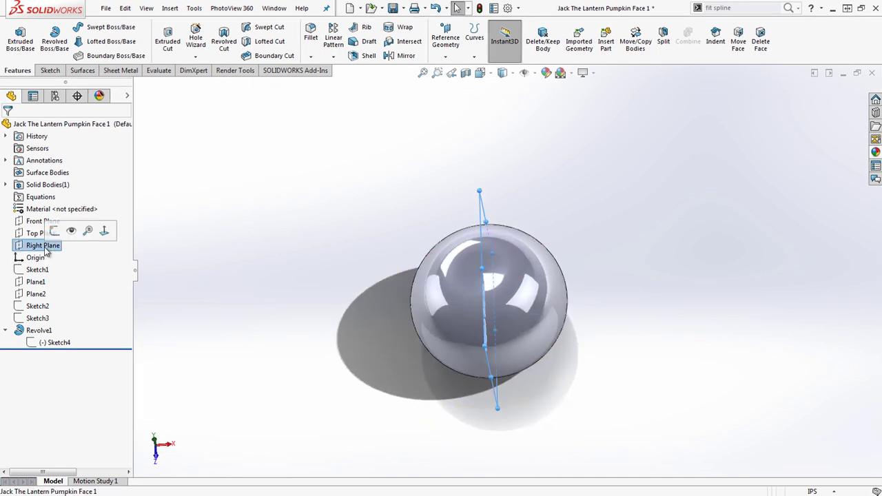
{"action": "middle_click_drag", "start_coordinate": [521, 222], "coordinate": [580, 171]}
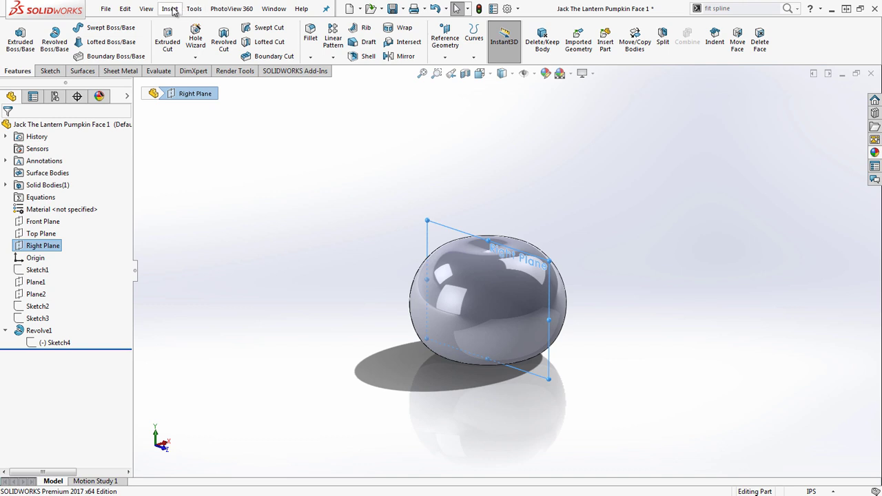
{"action": "left_click", "coordinate": [146, 8]}
{"action": "mouse_move", "coordinate": [227, 103]}
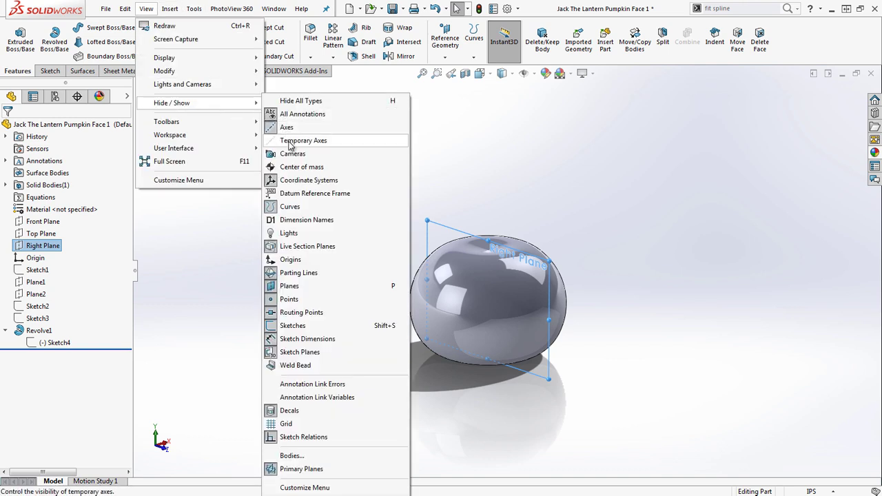
{"action": "left_click", "coordinate": [295, 142]}
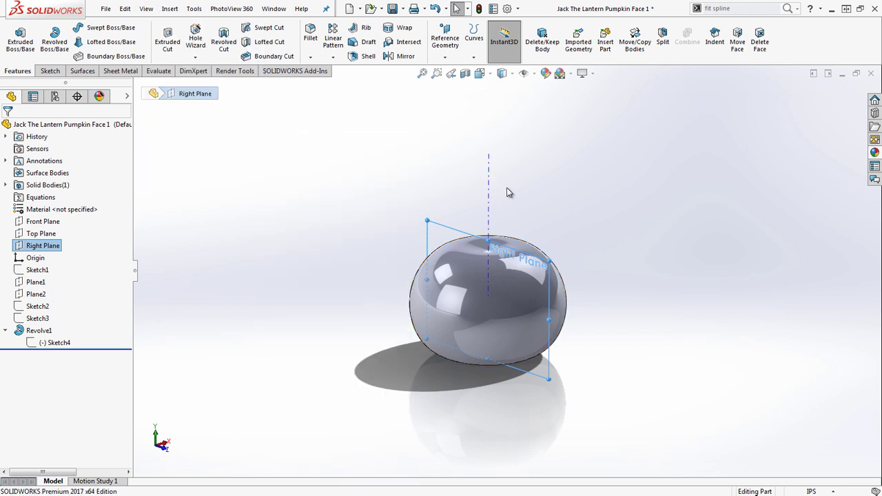
{"action": "left_click", "coordinate": [532, 195]}
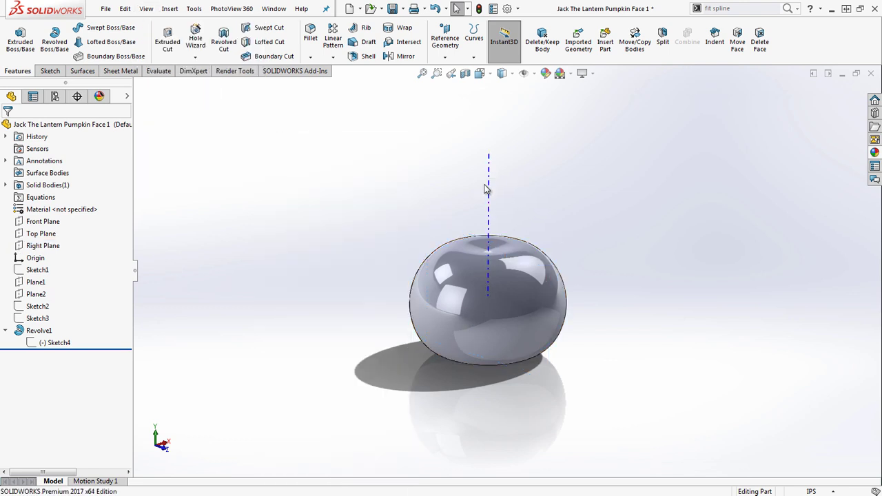
- Create a reference plane through the pumpkin's vertical temporary axis at 15 degrees to the Right Plane
{"action": "left_click", "coordinate": [43, 245]}
{"action": "left_click", "coordinate": [444, 42]}
{"action": "left_click", "coordinate": [457, 71]}
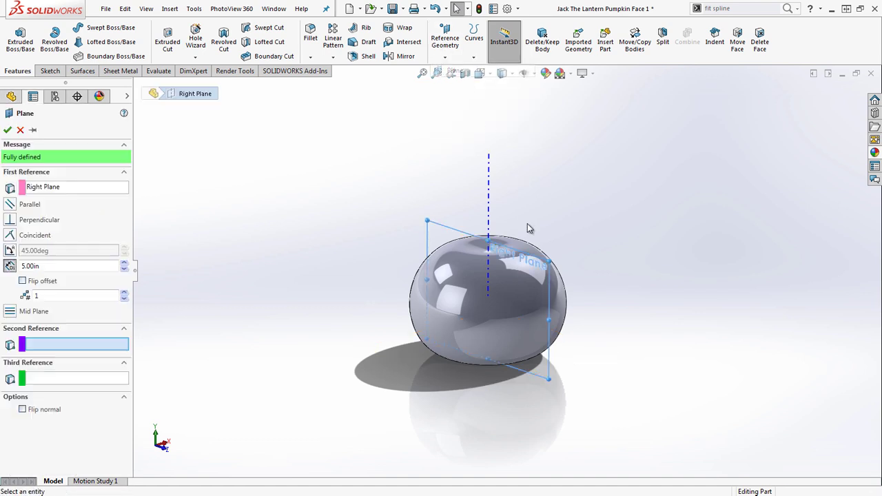
{"action": "left_click", "coordinate": [490, 203]}
{"action": "middle_click_drag", "start_coordinate": [541, 279], "coordinate": [526, 290]}
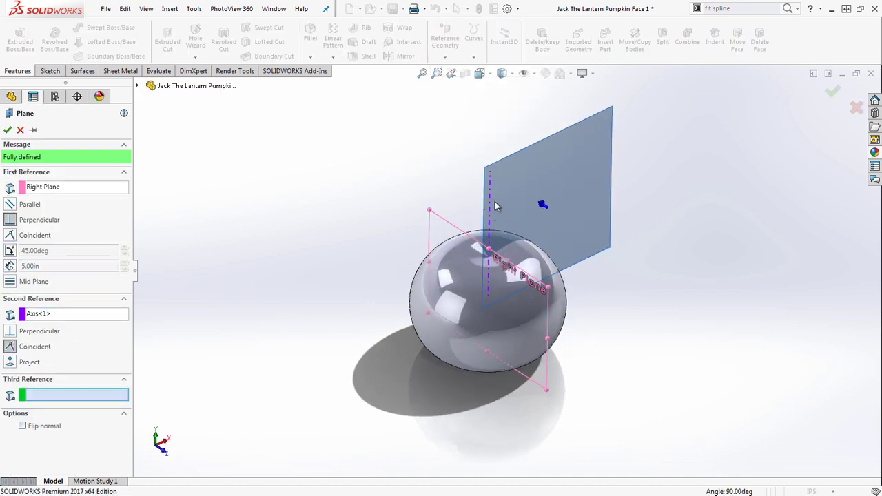
{"action": "left_click", "coordinate": [10, 252]}
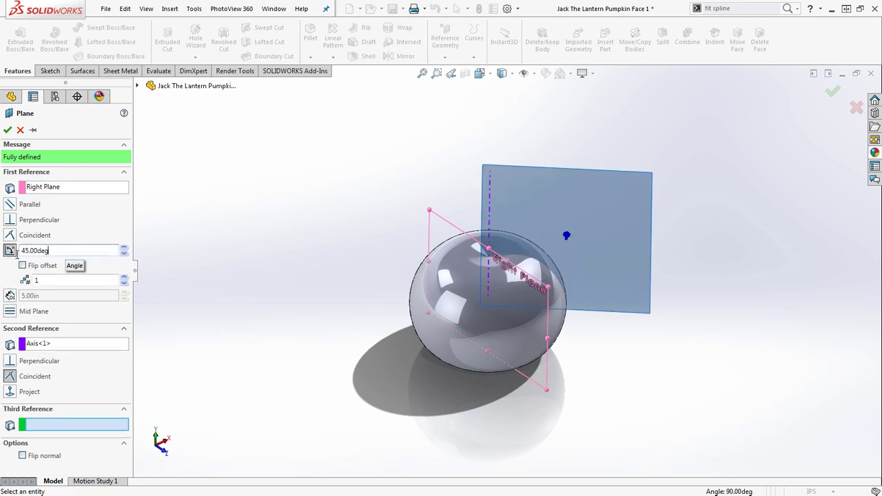
{"action": "type", "text": "15"}
{"action": "key", "text": "Return"}
{"action": "middle_click_drag", "start_coordinate": [493, 421], "coordinate": [475, 493]}
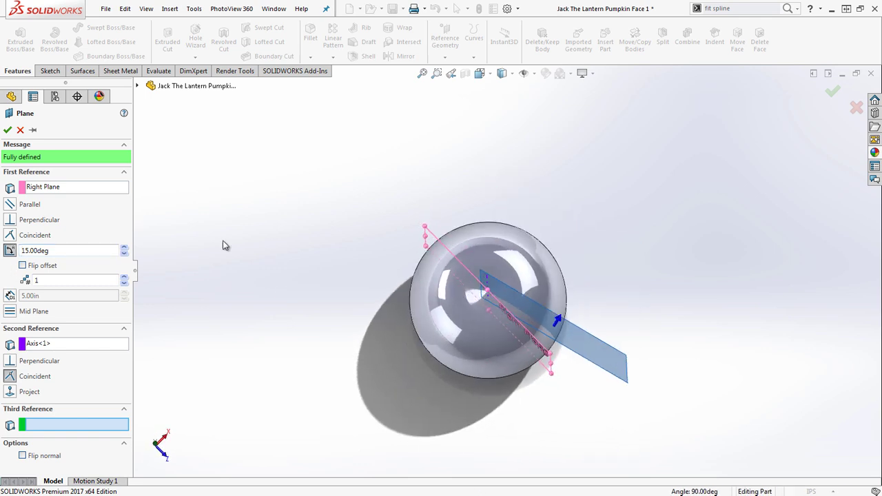
{"action": "left_click", "coordinate": [7, 131]}
- Show the Right Plane and inspect its 15-degree angle to Plane3 around the pumpkin body
{"action": "right_click", "coordinate": [38, 247]}
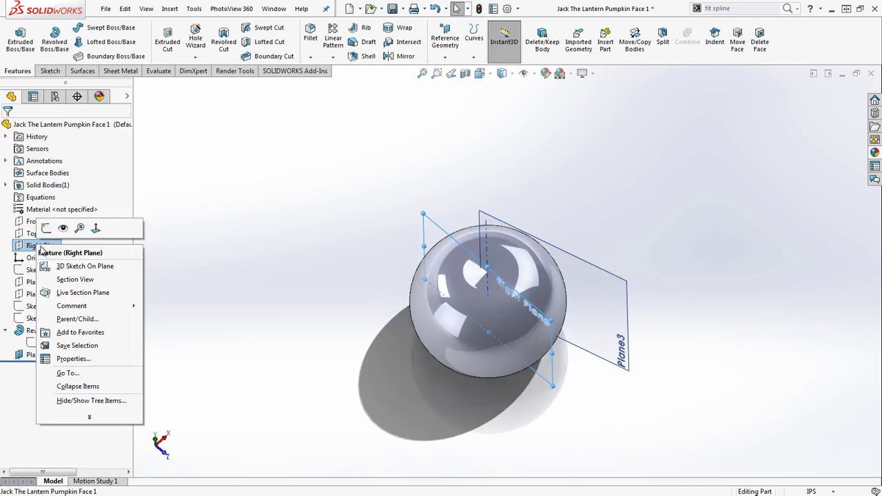
{"action": "left_click", "coordinate": [62, 228]}
{"action": "left_click", "coordinate": [386, 209]}
{"action": "left_click_drag", "start_coordinate": [554, 322], "coordinate": [590, 347]}
{"action": "middle_click_drag", "start_coordinate": [591, 347], "coordinate": [580, 400]}
{"action": "middle_click_drag", "start_coordinate": [550, 364], "coordinate": [512, 221]}
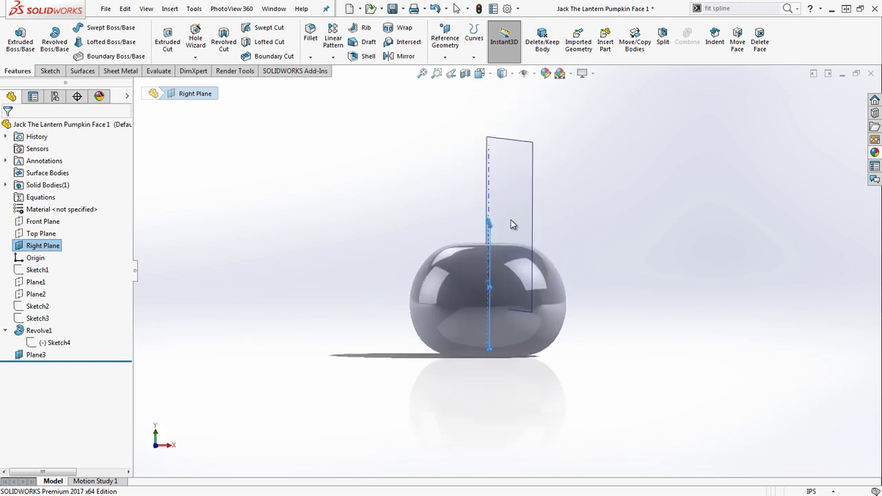
{"action": "left_click", "coordinate": [547, 306]}
{"action": "left_click", "coordinate": [535, 318]}
{"action": "middle_click_drag", "start_coordinate": [536, 368], "coordinate": [515, 367]}
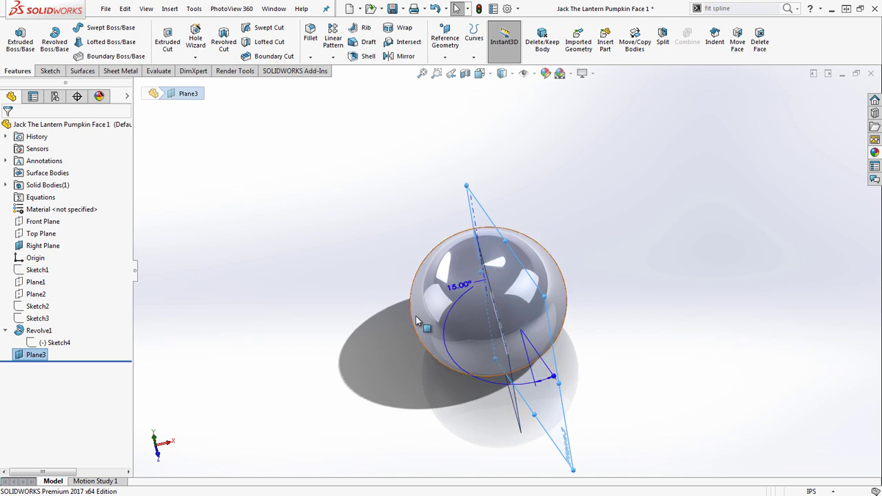
{"action": "scroll", "coordinate": [495, 365], "scroll_direction": "down", "scroll_amount": 5}
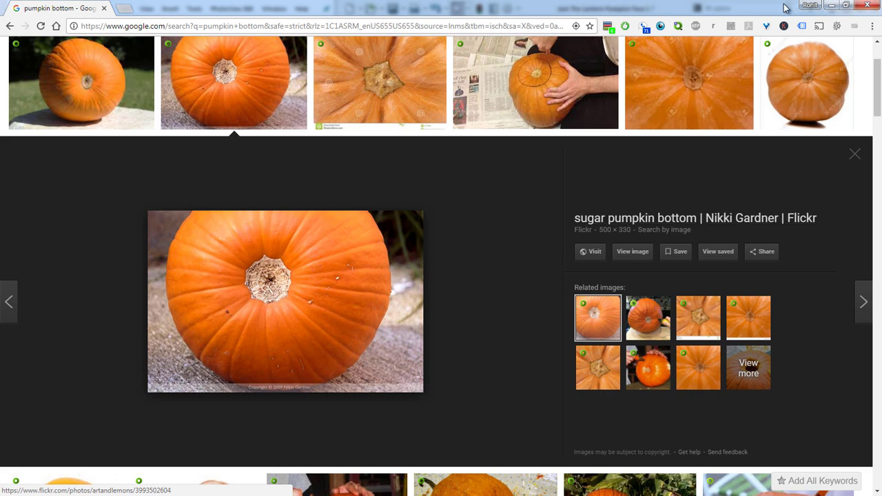
- Close the pumpkin reference photo and sketch a hexagon about 5.13 in across flats on the Top Plane, centred on the origin
{"action": "left_click", "coordinate": [874, 4]}
{"action": "middle_click_drag", "start_coordinate": [484, 319], "coordinate": [488, 312]}
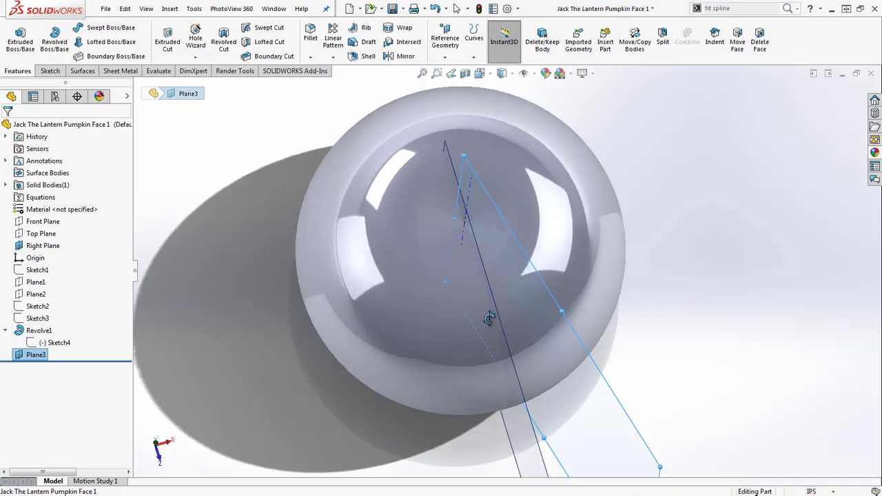
{"action": "left_click", "coordinate": [41, 233]}
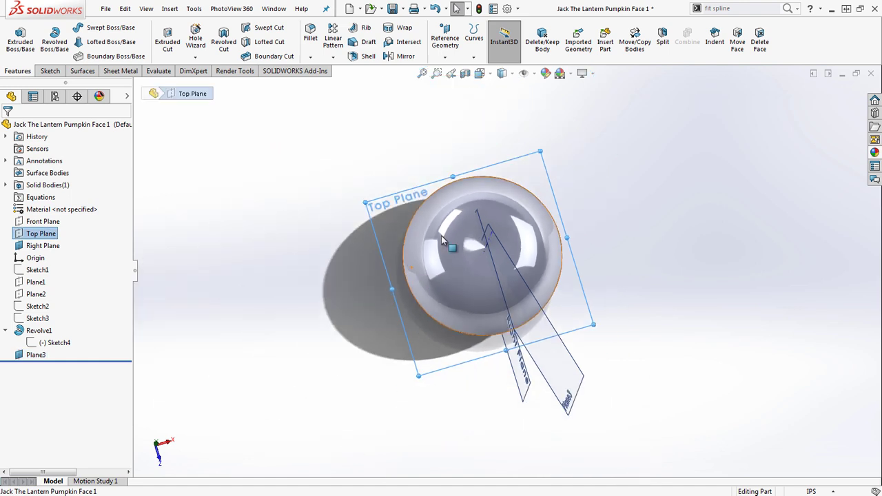
{"action": "left_click", "coordinate": [51, 72]}
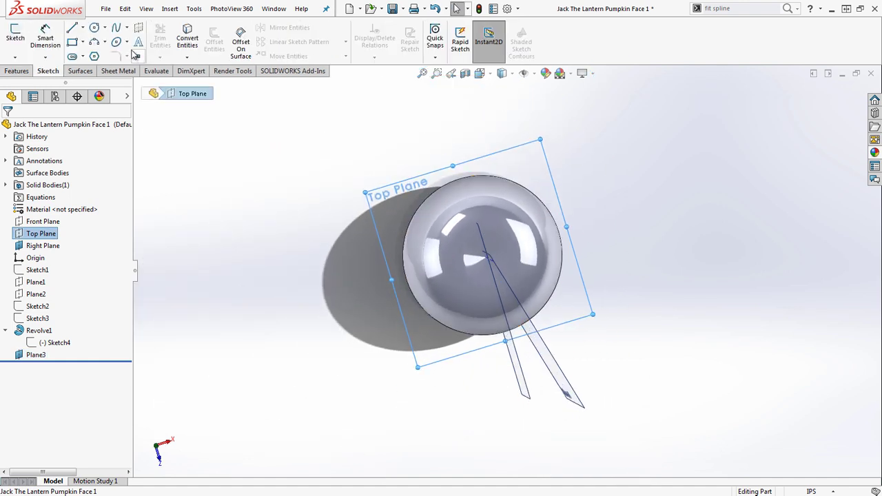
{"action": "left_click", "coordinate": [96, 56]}
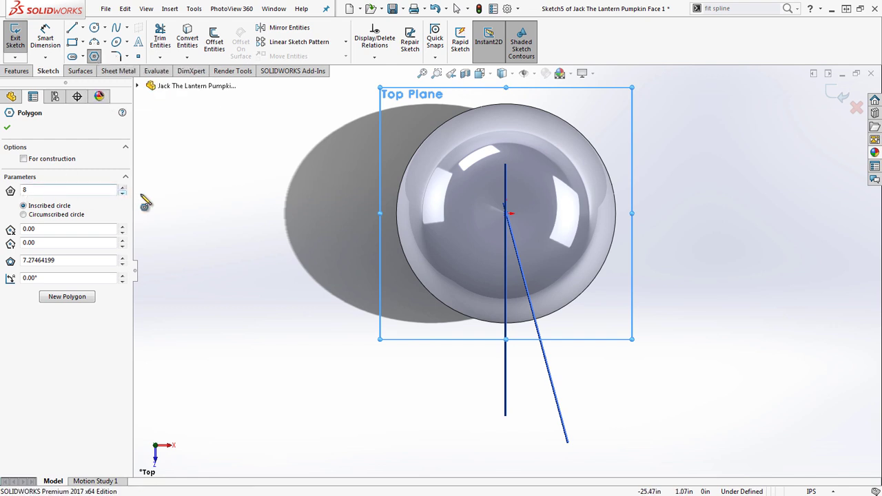
{"action": "double_click", "coordinate": [123, 194]}
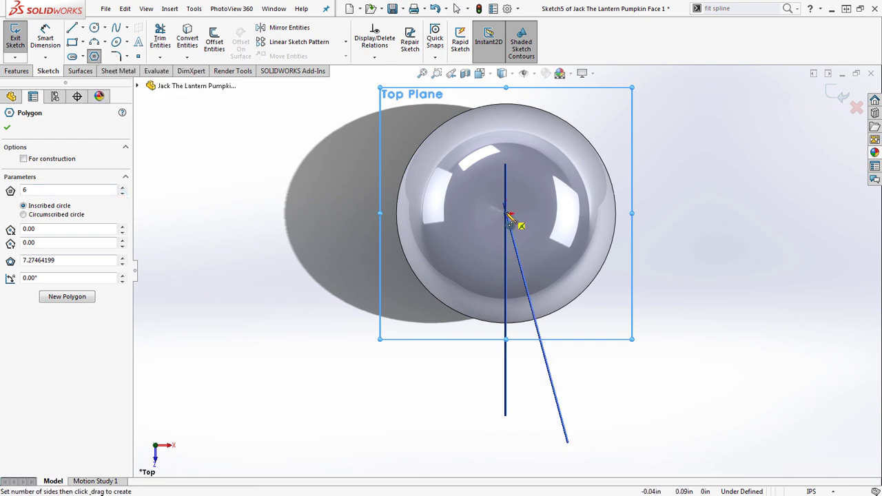
{"action": "scroll", "coordinate": [513, 228], "scroll_direction": "down", "scroll_amount": 3}
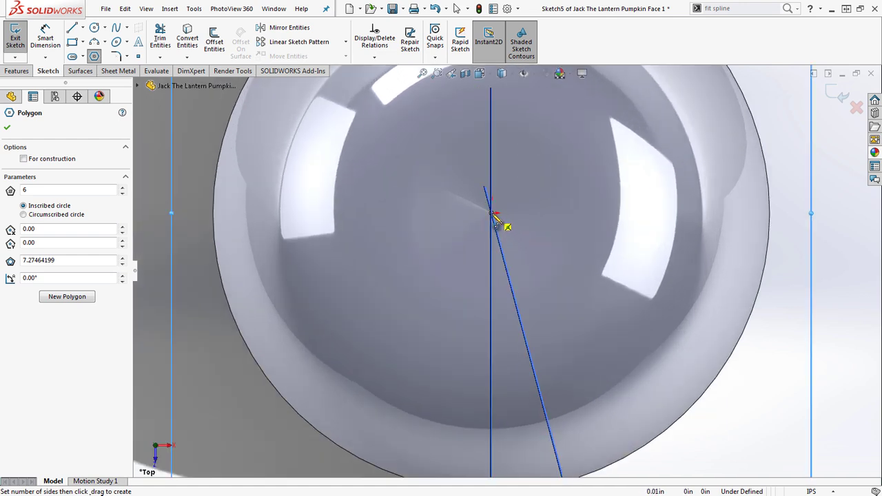
{"action": "left_click", "coordinate": [494, 212]}
{"action": "scroll", "coordinate": [528, 207], "scroll_direction": "up", "scroll_amount": 3}
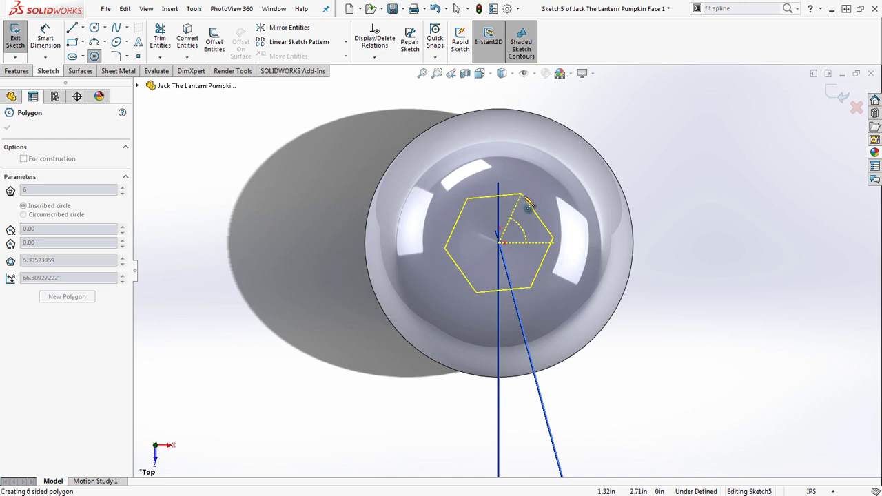
{"action": "left_click", "coordinate": [525, 200]}
{"action": "right_click", "coordinate": [666, 193]}
{"action": "left_click", "coordinate": [685, 201]}
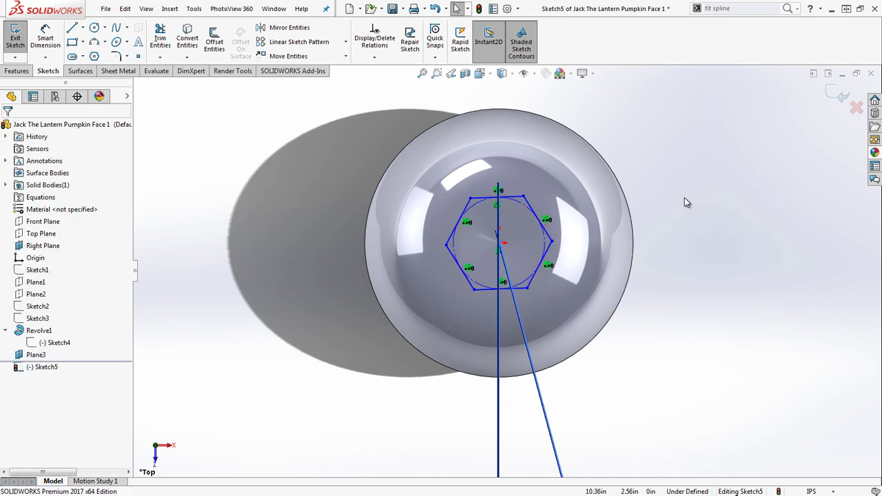
- Dimension the hexagon across two opposite flats at 3.00 in
{"action": "left_click", "coordinate": [45, 38]}
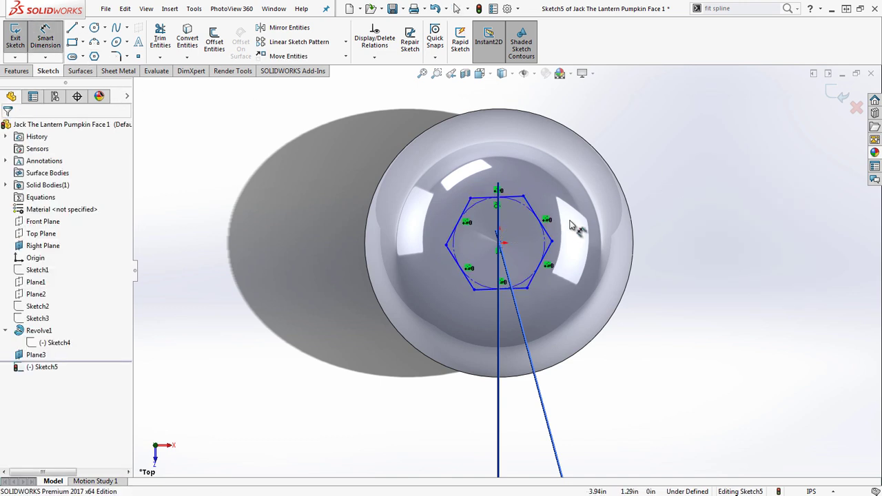
{"action": "left_click", "coordinate": [502, 199]}
{"action": "left_click", "coordinate": [525, 289]}
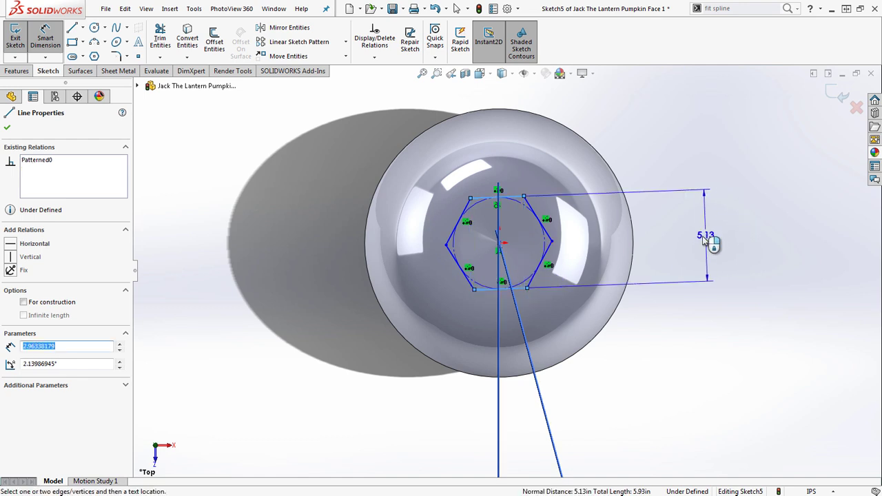
{"action": "left_click", "coordinate": [703, 244]}
{"action": "type", "text": "3.00in"}
{"action": "key", "text": "Return"}
- Extrude the hexagon sketch as a blind surface about 11.31 in upward through the pumpkin body and out its top
{"action": "middle_click_drag", "start_coordinate": [703, 275], "coordinate": [693, 308]}
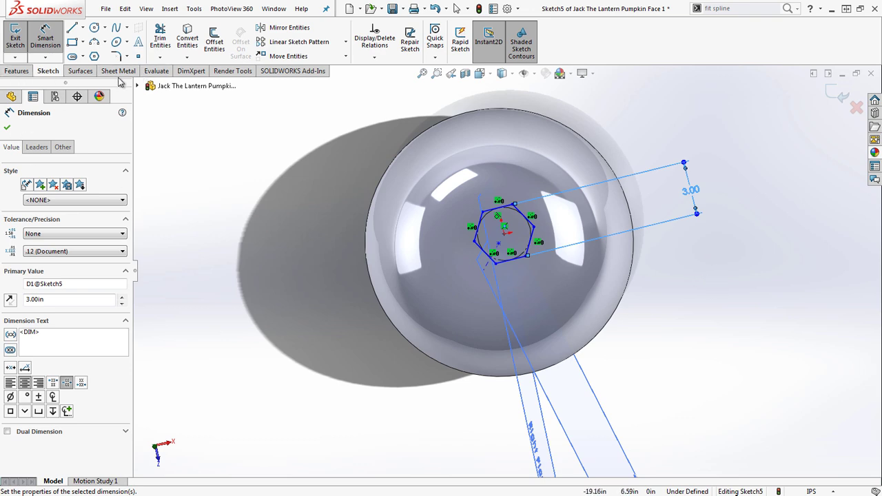
{"action": "left_click", "coordinate": [82, 71]}
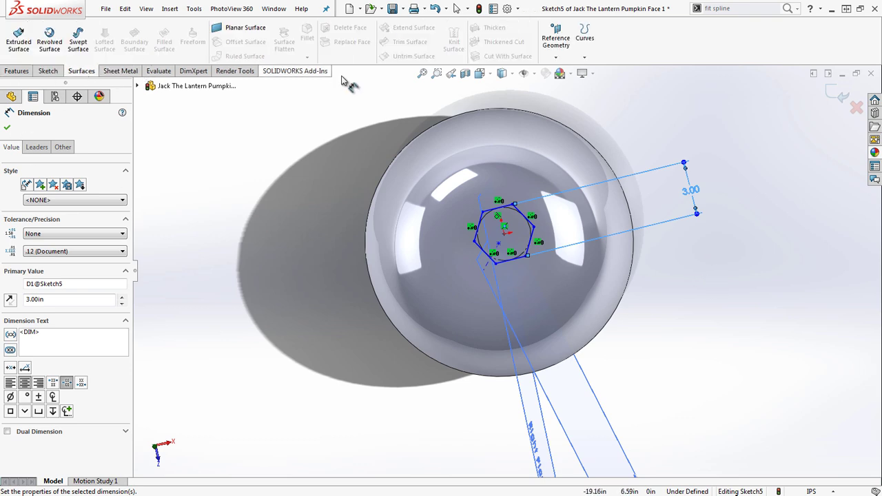
{"action": "left_click", "coordinate": [19, 38]}
{"action": "mouse_move", "coordinate": [521, 262]}
{"action": "middle_mouse_down"}
{"action": "mouse_move", "coordinate": [490, 315]}
{"action": "mouse_move", "coordinate": [534, 259]}
{"action": "middle_mouse_up"}
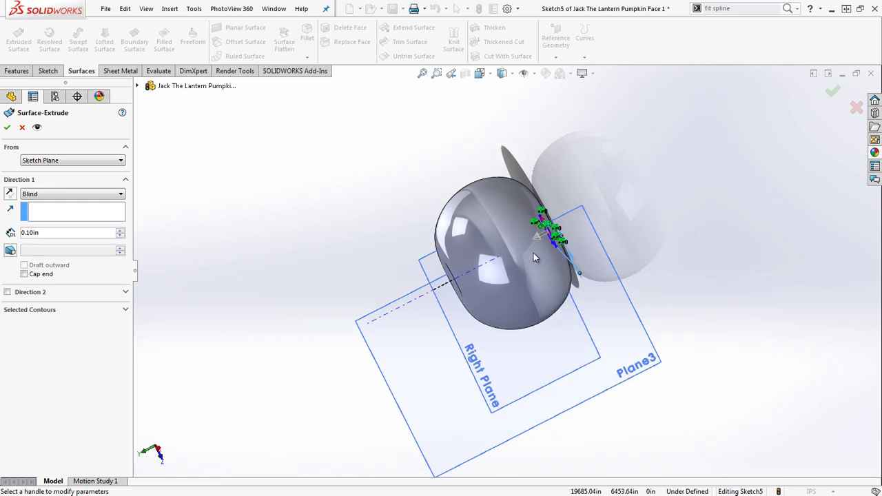
{"action": "left_click_drag", "start_coordinate": [536, 240], "coordinate": [450, 284]}
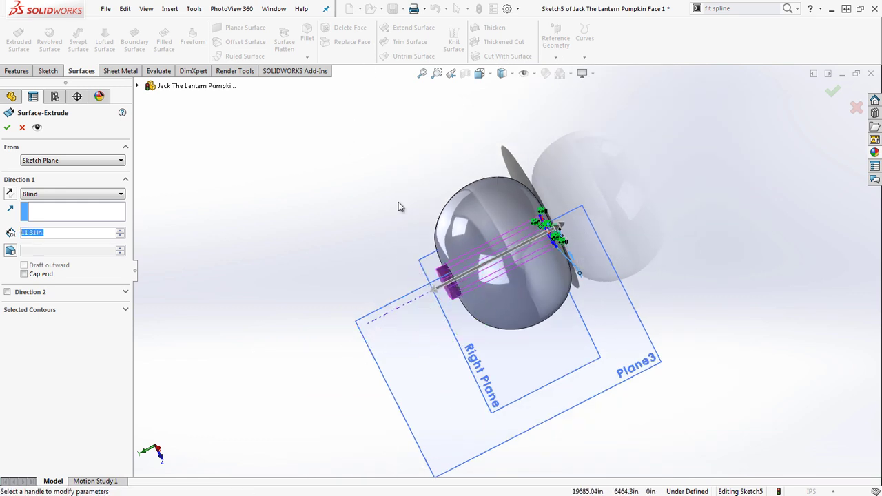
{"action": "left_click", "coordinate": [7, 128]}
{"action": "middle_click_drag", "start_coordinate": [388, 315], "coordinate": [463, 90]}
{"action": "scroll", "coordinate": [536, 218], "scroll_direction": "down", "scroll_amount": 3}
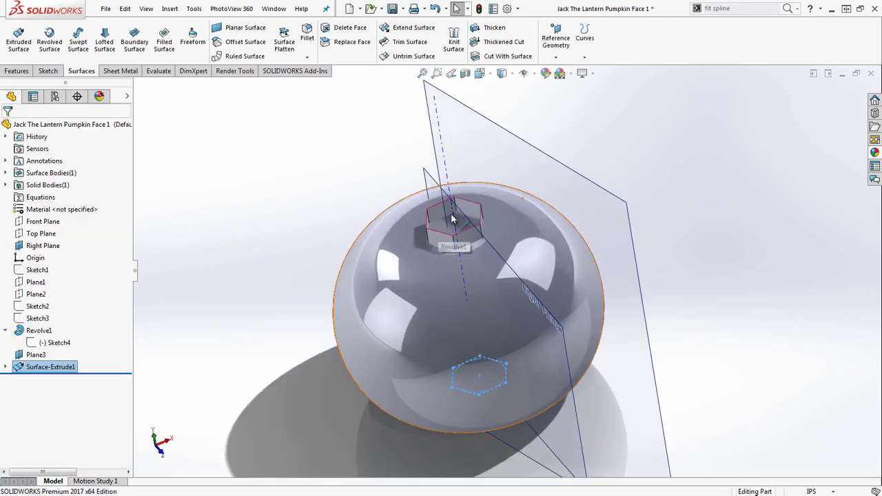
{"action": "scroll", "coordinate": [482, 313], "scroll_direction": "up", "scroll_amount": 3}
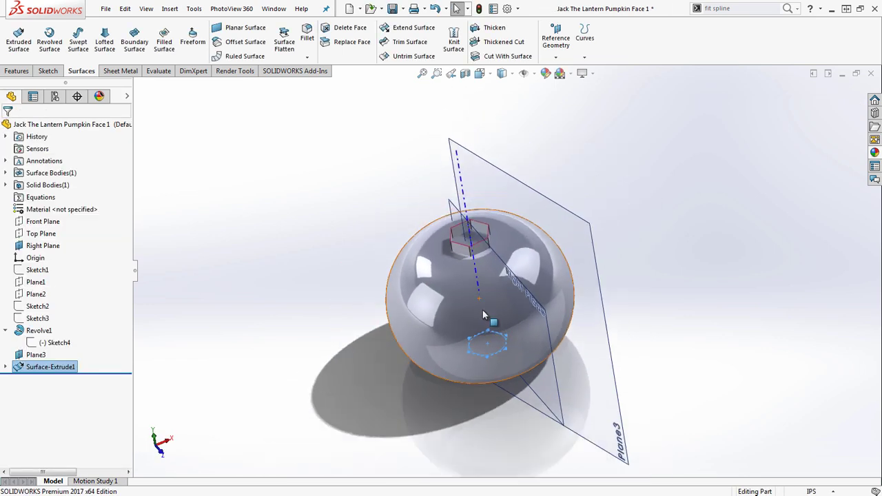
{"action": "left_click", "coordinate": [625, 156]}
{"action": "scroll", "coordinate": [493, 355], "scroll_direction": "down", "scroll_amount": 2}
{"action": "scroll", "coordinate": [517, 324], "scroll_direction": "up", "scroll_amount": 1}
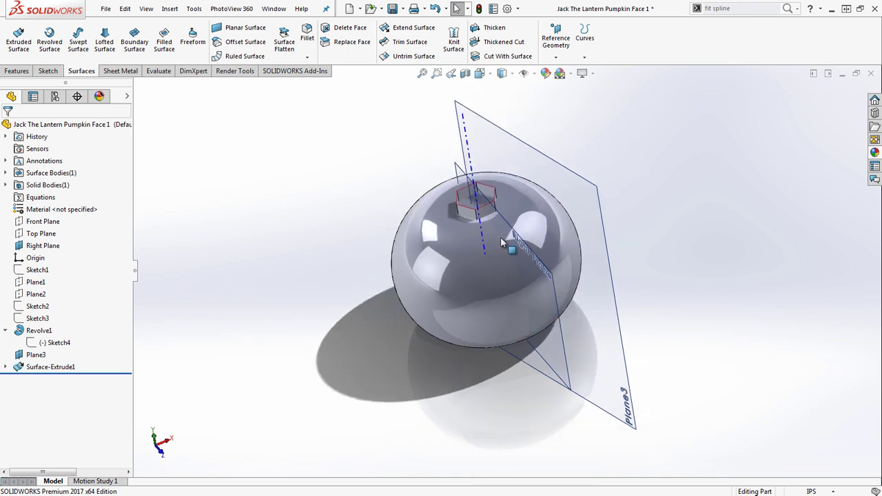
- Apply an orange colour appearance to the whole pumpkin part
{"action": "left_click", "coordinate": [127, 97]}
{"action": "left_click", "coordinate": [168, 124]}
{"action": "left_click", "coordinate": [185, 133]}
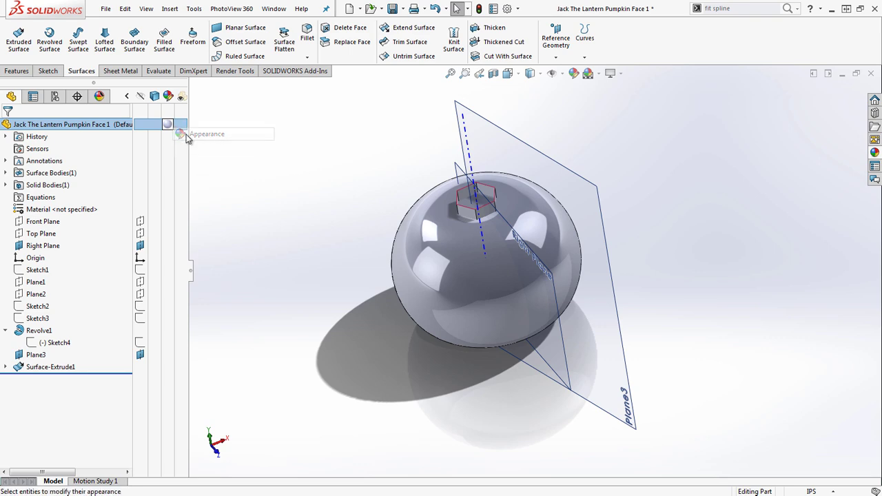
{"action": "left_click", "coordinate": [76, 452]}
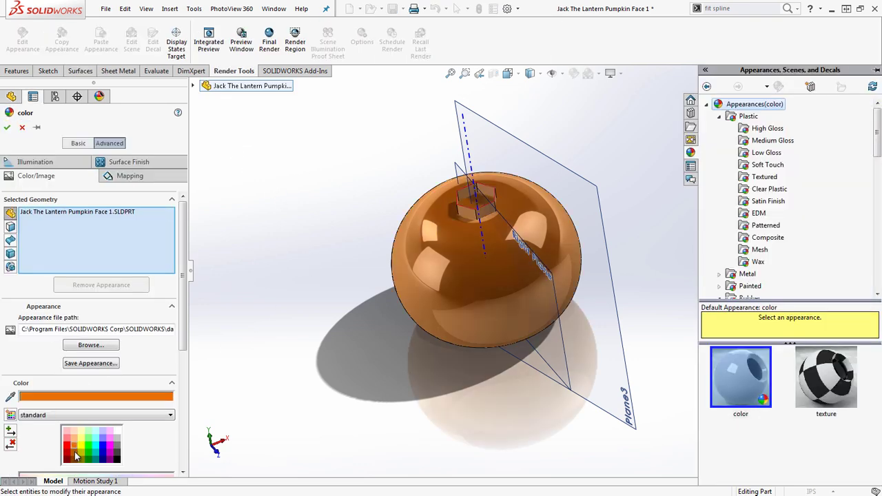
{"action": "left_click", "coordinate": [7, 127]}
{"action": "middle_click_drag", "start_coordinate": [376, 161], "coordinate": [488, 294]}
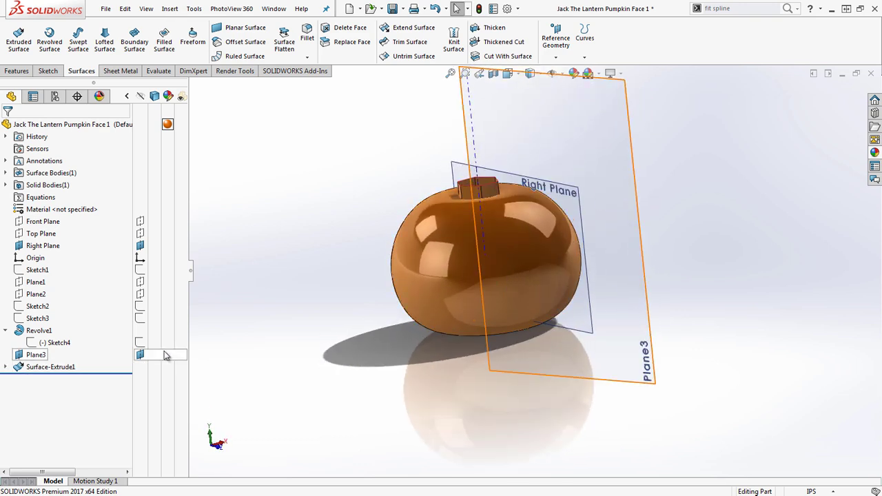
- Edit the hexagonal surface extrusion to add a second direction, blind 3 in downward below the pumpkin body
{"action": "scroll", "coordinate": [469, 338], "scroll_direction": "down", "scroll_amount": 5}
{"action": "scroll", "coordinate": [509, 323], "scroll_direction": "up", "scroll_amount": 5}
{"action": "scroll", "coordinate": [538, 344], "scroll_direction": "down", "scroll_amount": 7}
{"action": "mouse_move", "coordinate": [538, 343]}
{"action": "middle_mouse_down"}
{"action": "mouse_move", "coordinate": [528, 291]}
{"action": "mouse_move", "coordinate": [535, 243]}
{"action": "mouse_move", "coordinate": [536, 345]}
{"action": "middle_mouse_up"}
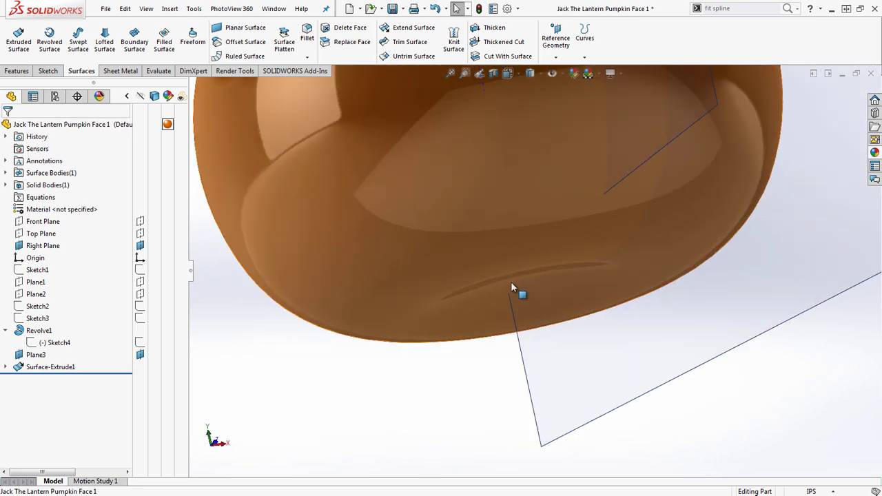
{"action": "right_click", "coordinate": [50, 369]}
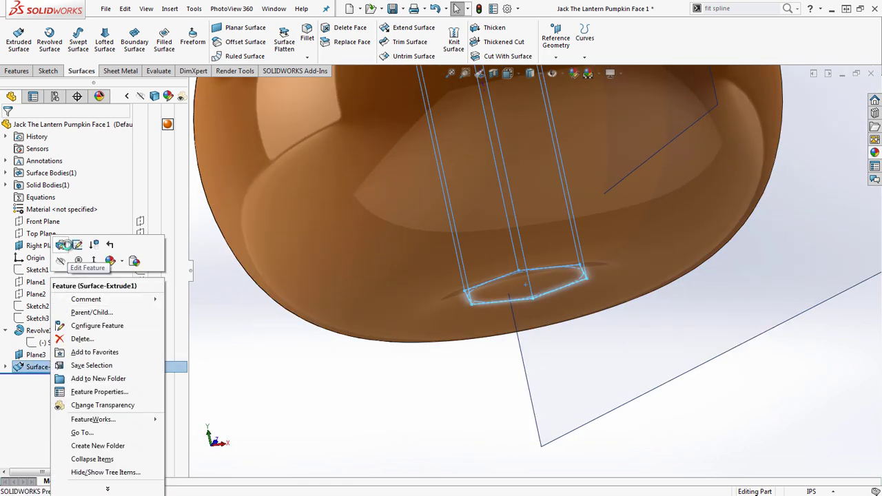
{"action": "left_click", "coordinate": [67, 245]}
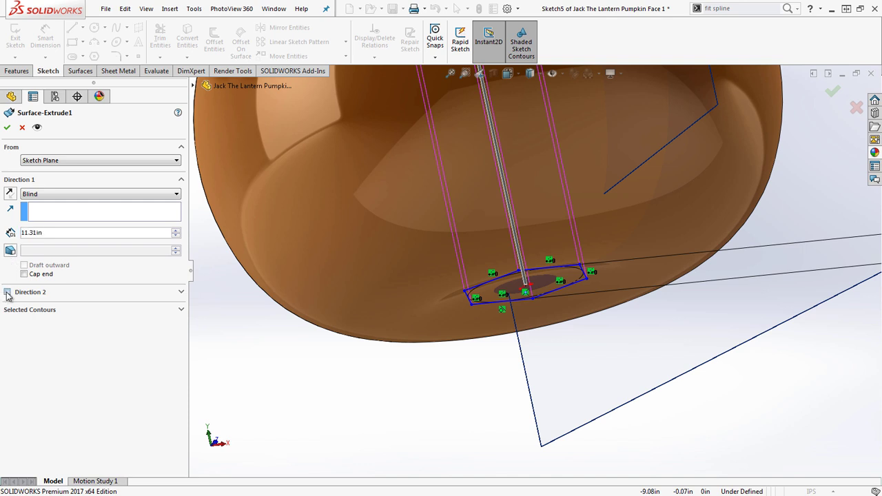
{"action": "left_click", "coordinate": [7, 292]}
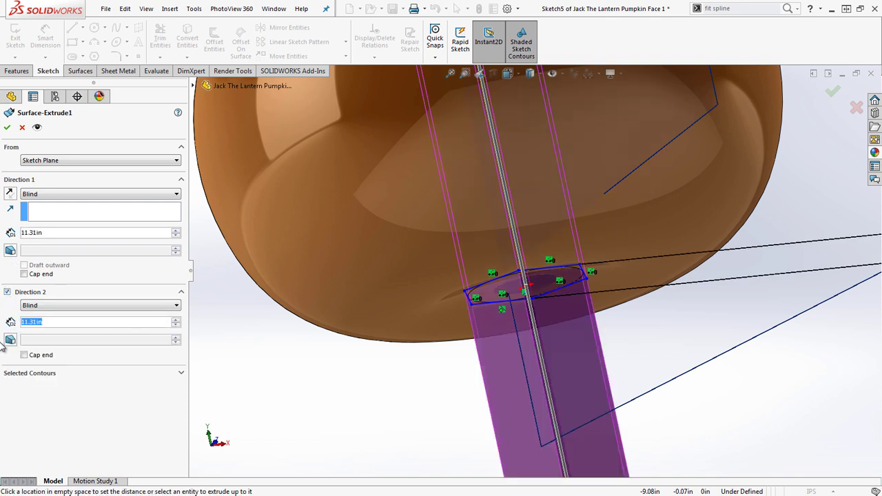
{"action": "type", "text": "3"}
{"action": "key", "text": "Return"}
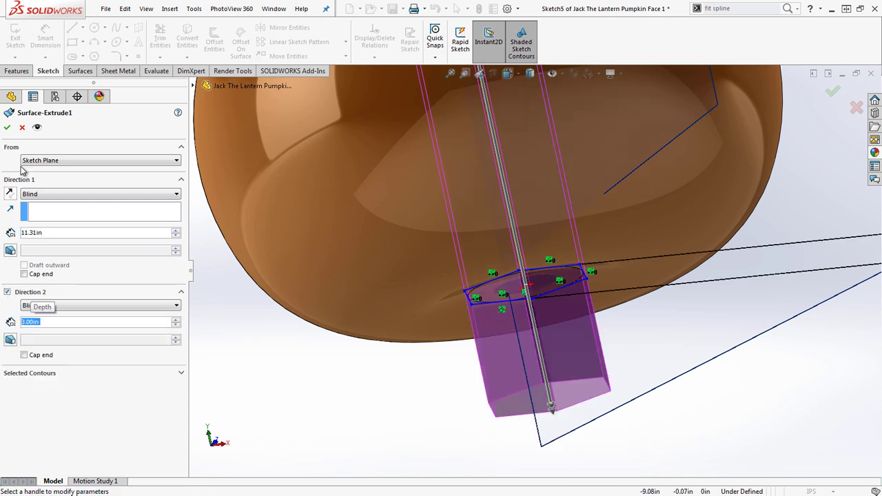
{"action": "left_click", "coordinate": [7, 128]}
{"action": "middle_click_drag", "start_coordinate": [256, 253], "coordinate": [508, 443]}
{"action": "scroll", "coordinate": [659, 193], "scroll_direction": "down", "scroll_amount": 3}
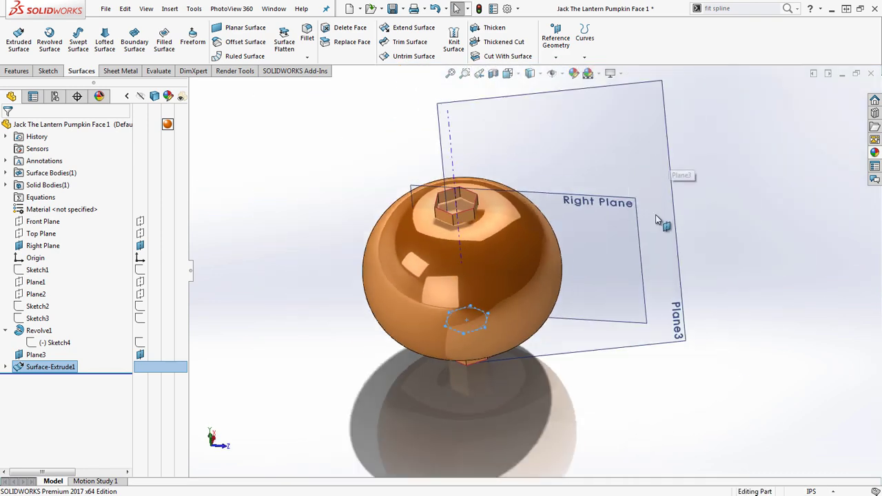
- Turn off the display of temporary axes and reference axes
{"action": "left_click", "coordinate": [561, 73]}
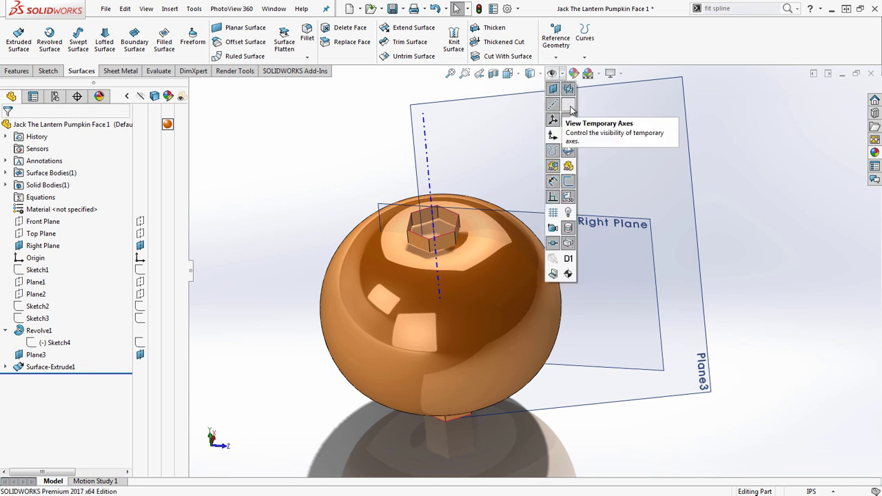
{"action": "left_click", "coordinate": [343, 162]}
{"action": "scroll", "coordinate": [299, 136], "scroll_direction": "up", "scroll_amount": 2}
{"action": "middle_click_drag", "start_coordinate": [331, 160], "coordinate": [331, 129]}
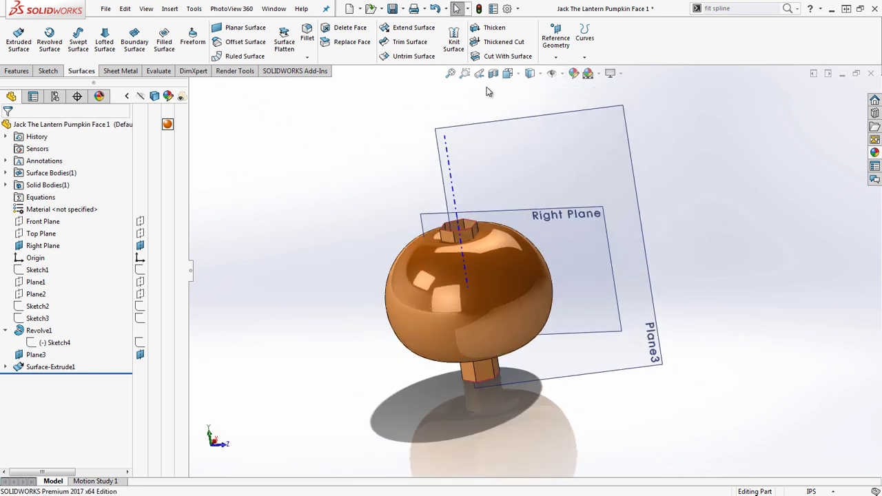
{"action": "left_click", "coordinate": [564, 73]}
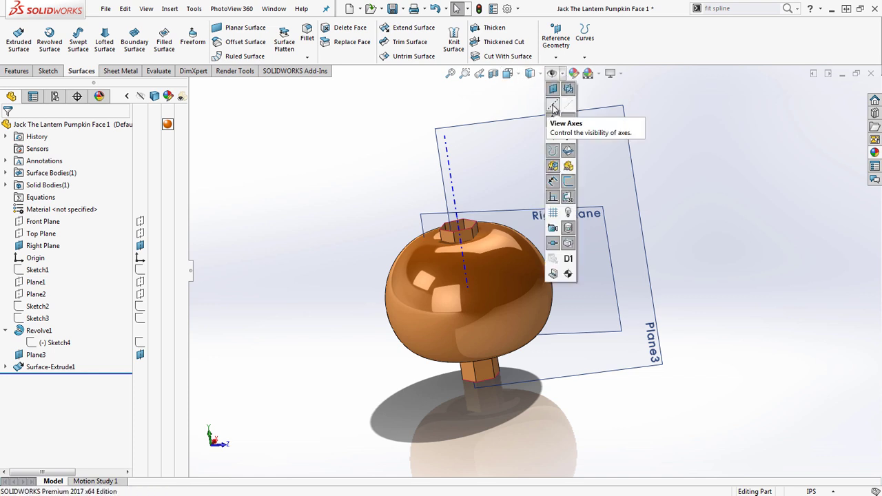
{"action": "left_click", "coordinate": [553, 105]}
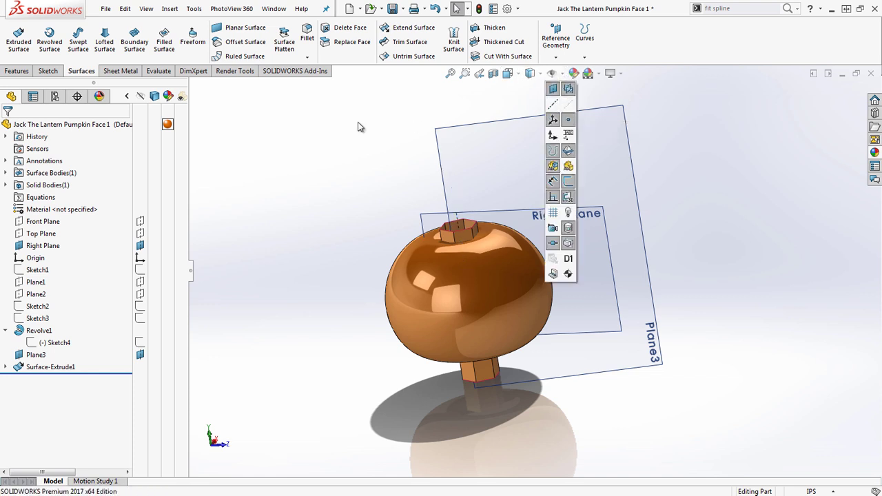
- Hide all item types in the view, including the planes, and inspect the hexagonal surface at the pumpkin's ends
{"action": "left_click", "coordinate": [552, 74]}
{"action": "scroll", "coordinate": [454, 233], "scroll_direction": "down", "scroll_amount": 3}
{"action": "middle_click_drag", "start_coordinate": [469, 249], "coordinate": [522, 270]}
{"action": "scroll", "coordinate": [530, 271], "scroll_direction": "up", "scroll_amount": 3}
{"action": "scroll", "coordinate": [512, 286], "scroll_direction": "down", "scroll_amount": 3}
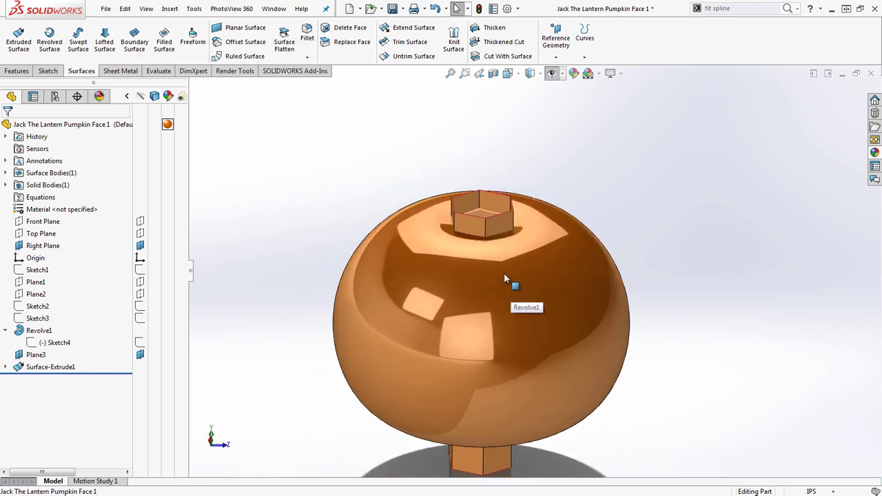
- Split all bodies with the hexagonal extruded surface as the trim tool and cut the bodies
{"action": "left_click", "coordinate": [16, 71]}
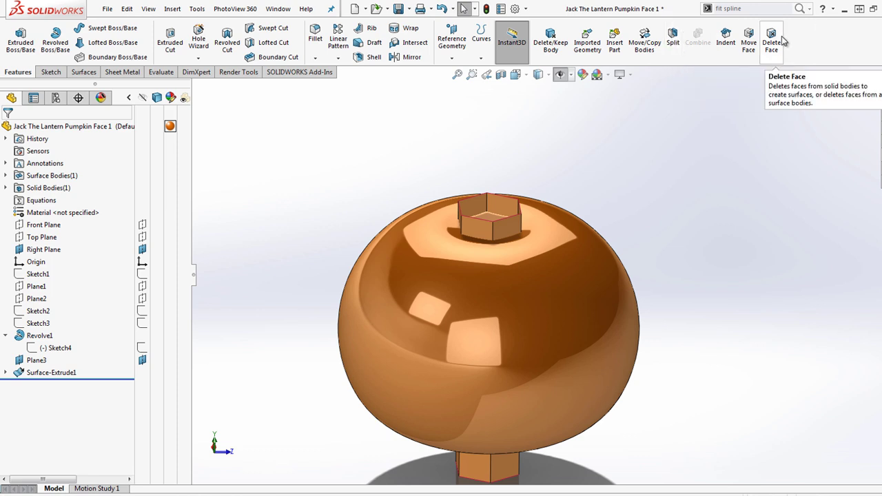
{"action": "left_click", "coordinate": [172, 8]}
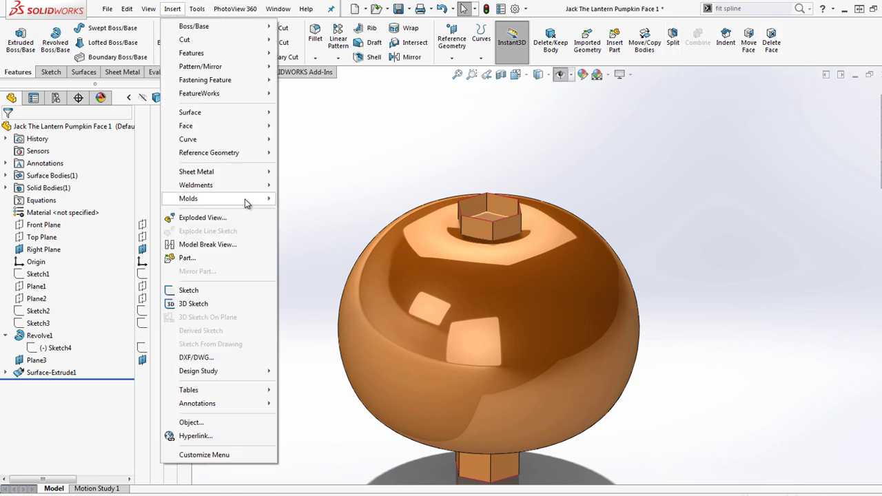
{"action": "mouse_move", "coordinate": [242, 53]}
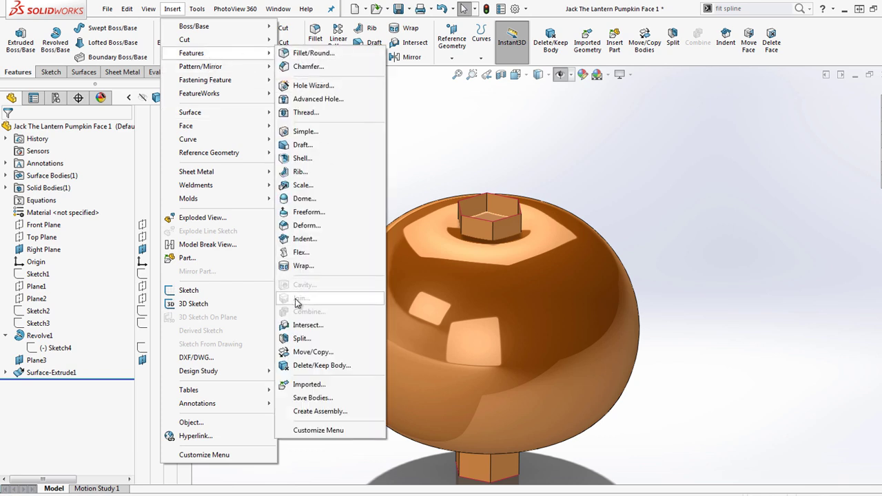
{"action": "left_click", "coordinate": [677, 139]}
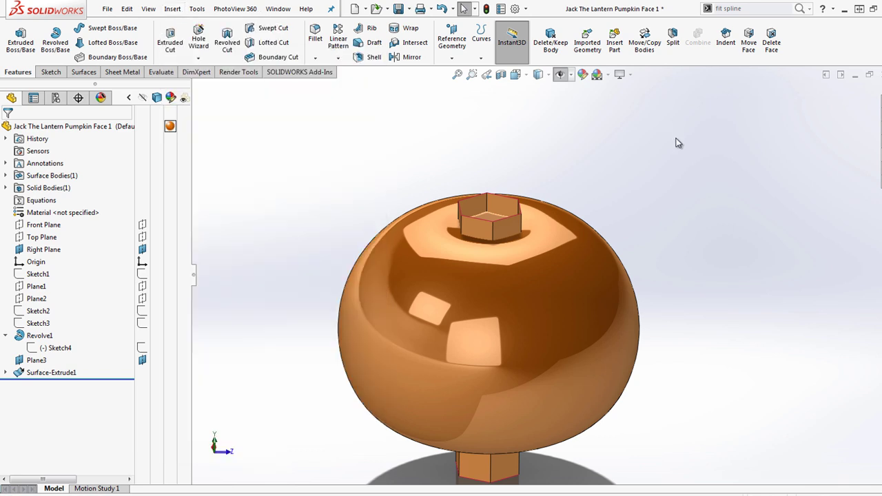
{"action": "left_click", "coordinate": [674, 41]}
{"action": "left_click", "coordinate": [489, 209]}
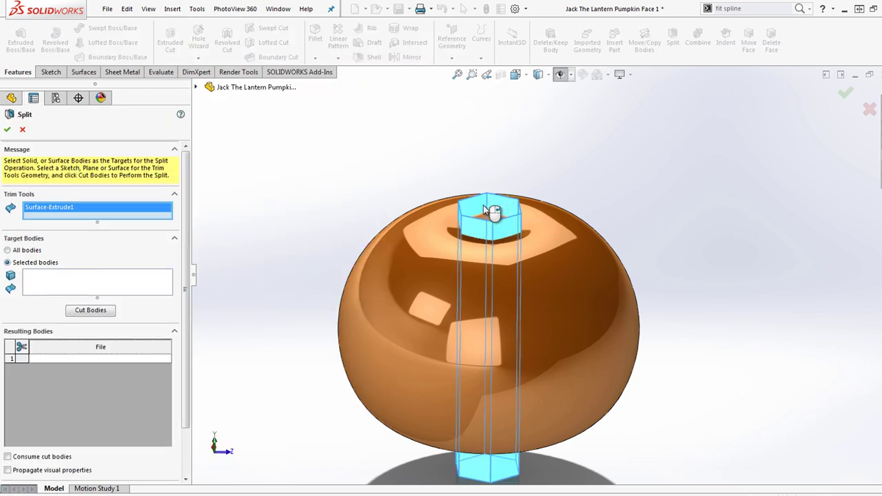
{"action": "left_click", "coordinate": [19, 251]}
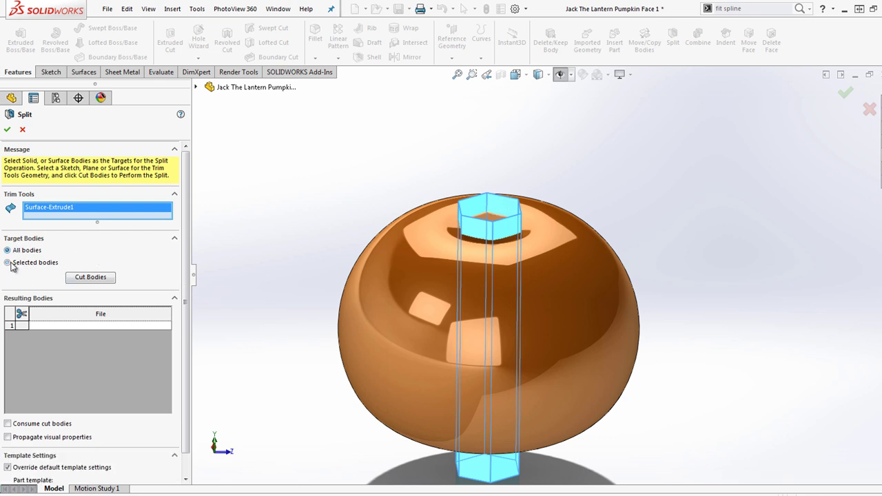
{"action": "left_click", "coordinate": [100, 278]}
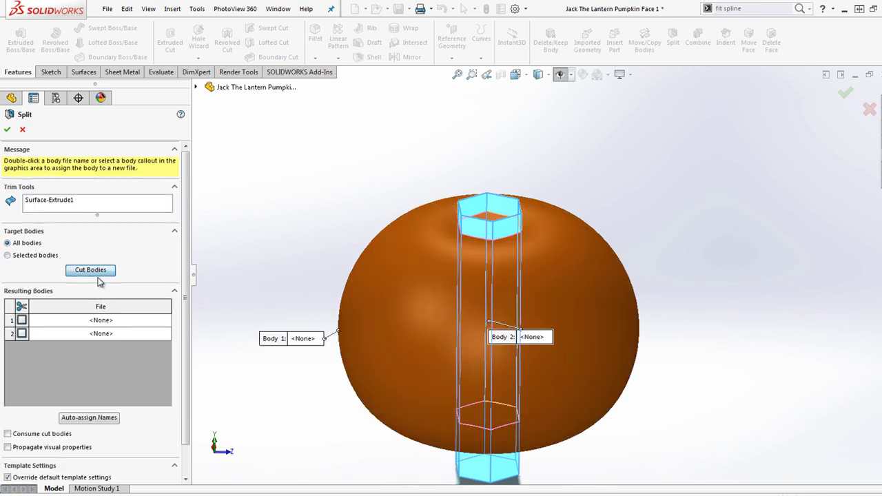
- Mark both resulting bodies for the split, leave Consume cut bodies off, and accept the split
{"action": "left_click", "coordinate": [22, 320]}
{"action": "left_click", "coordinate": [21, 334]}
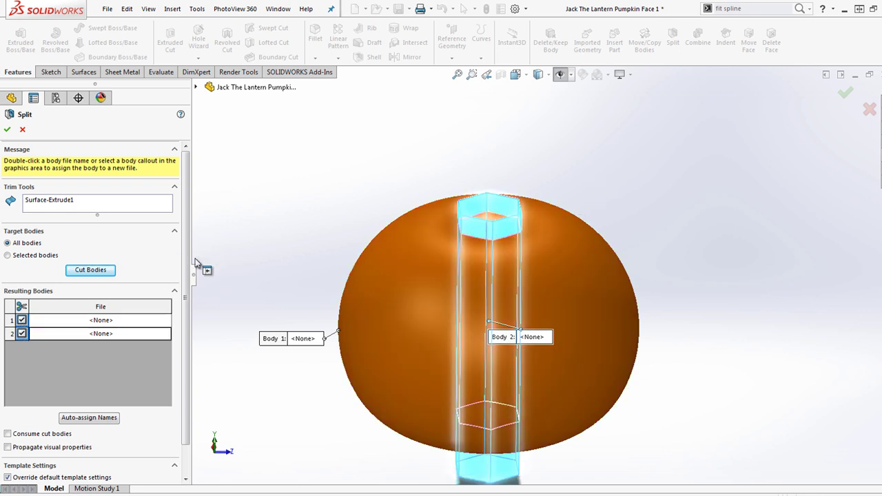
{"action": "left_click", "coordinate": [100, 322]}
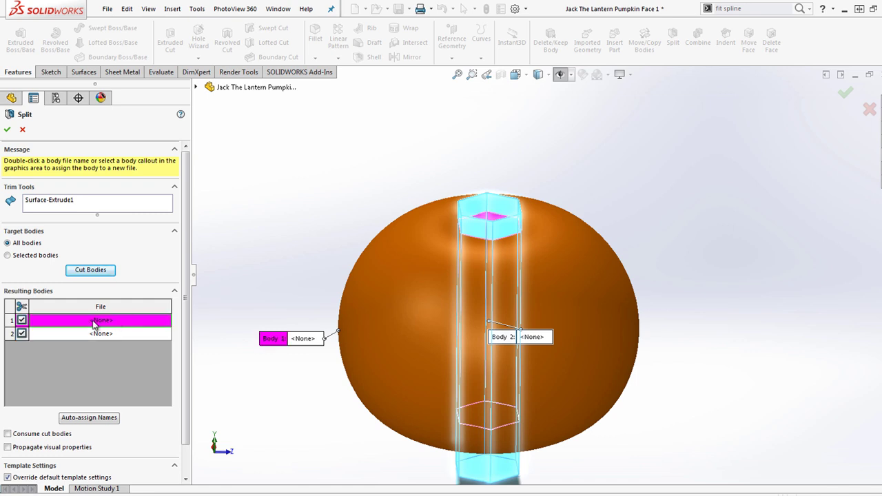
{"action": "left_click", "coordinate": [8, 434]}
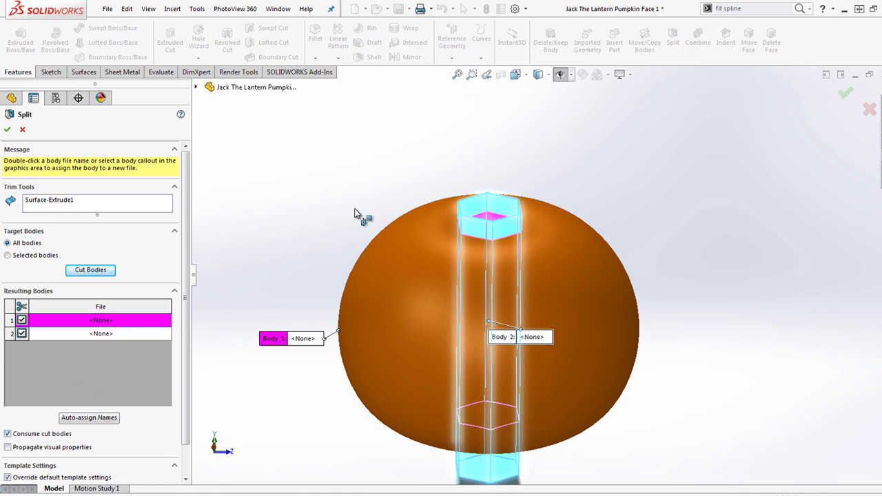
{"action": "left_click", "coordinate": [22, 333]}
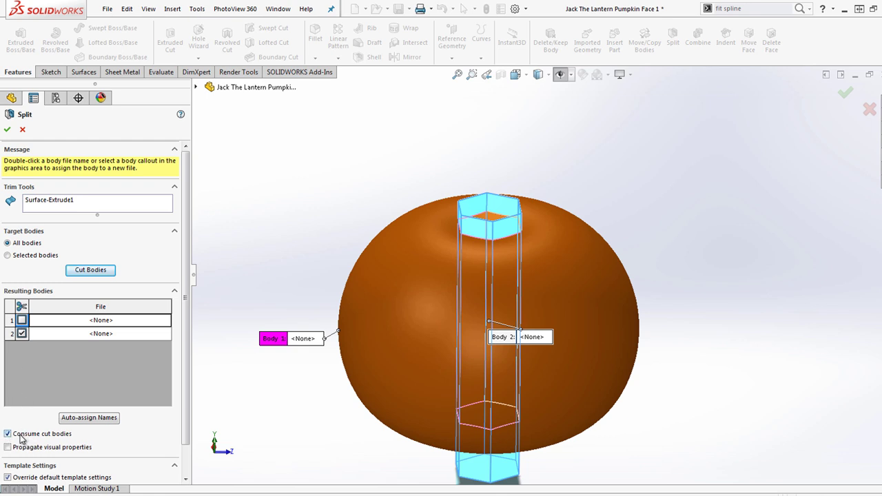
{"action": "left_click", "coordinate": [21, 320]}
{"action": "left_click", "coordinate": [7, 434]}
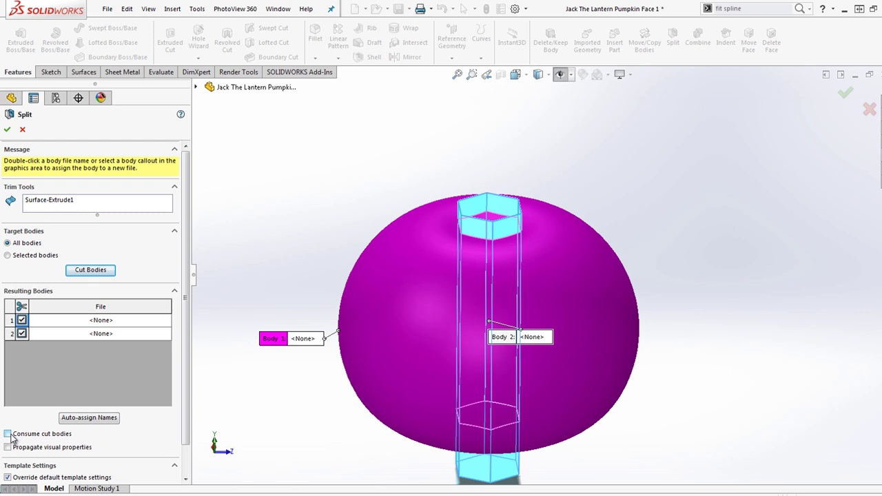
{"action": "left_click", "coordinate": [7, 130]}
- List the solid bodies and hide the hexagonal surface body that sticks out of the pumpkin
{"action": "scroll", "coordinate": [430, 145], "scroll_direction": "up", "scroll_amount": 2}
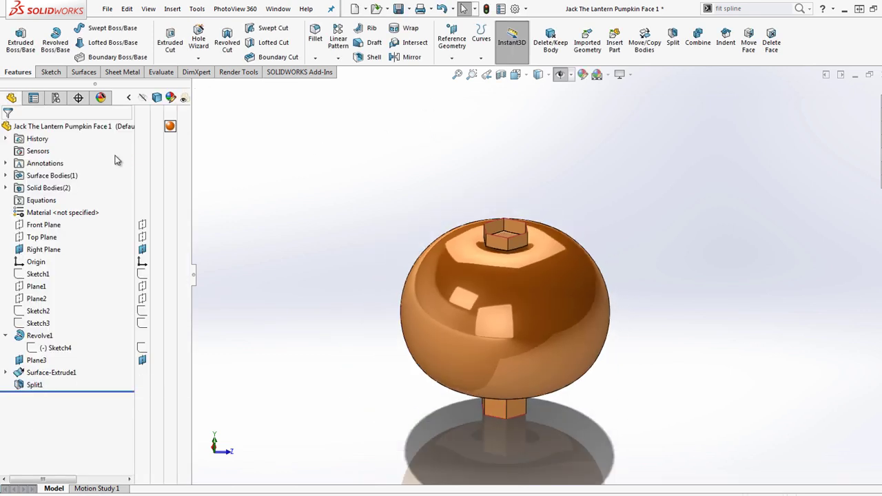
{"action": "left_click", "coordinate": [6, 188]}
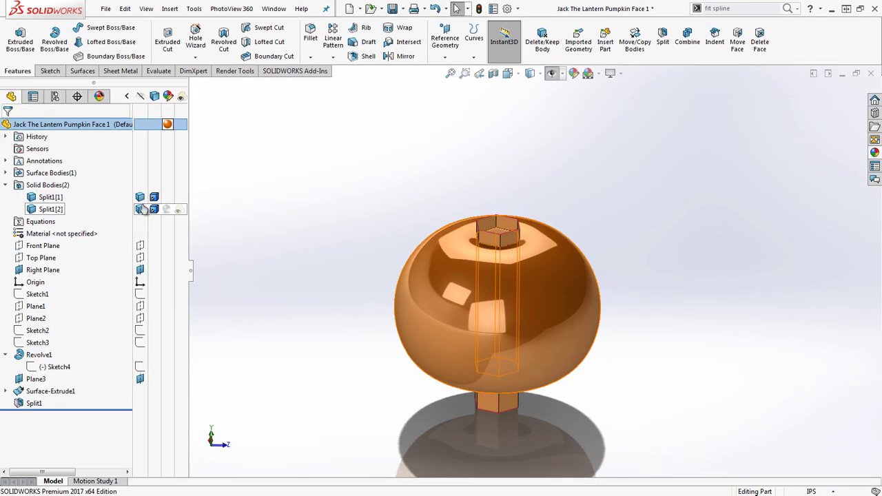
{"action": "right_click", "coordinate": [507, 409]}
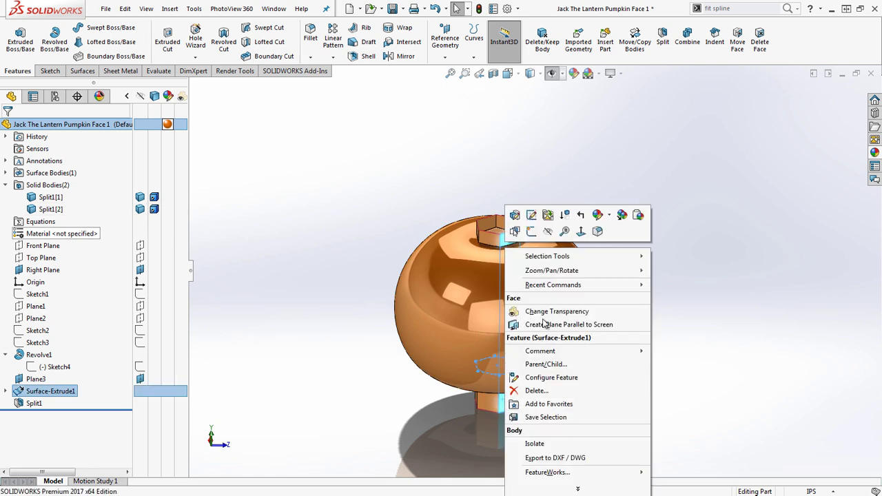
{"action": "left_click", "coordinate": [556, 231]}
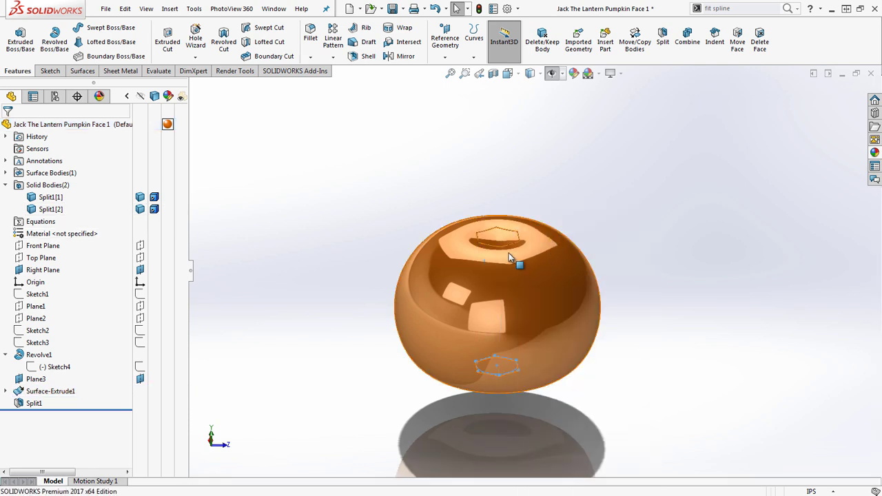
- Apply a white colour appearance to the central hexagonal solid body only
{"action": "left_click", "coordinate": [50, 209]}
{"action": "right_click", "coordinate": [50, 216]}
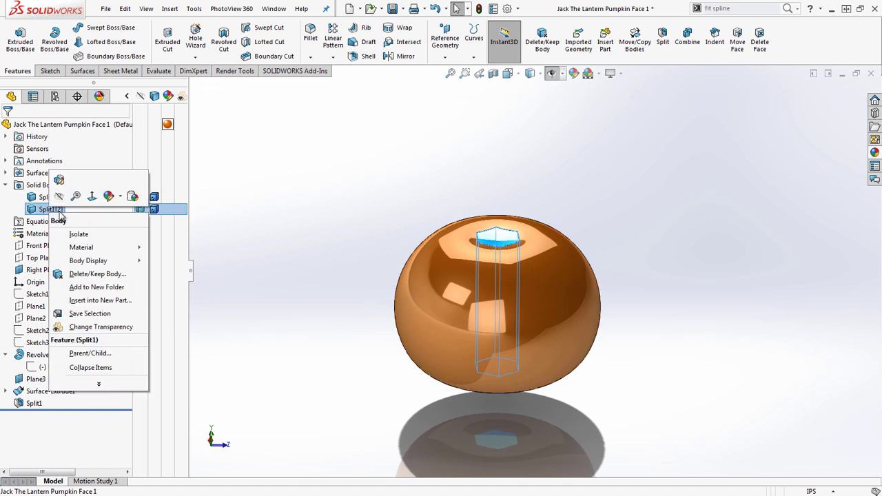
{"action": "left_click", "coordinate": [123, 198]}
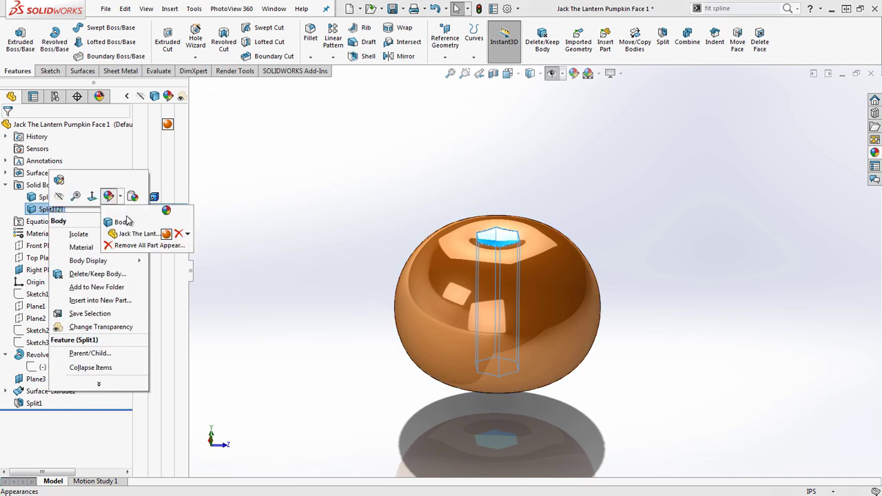
{"action": "left_click", "coordinate": [168, 224]}
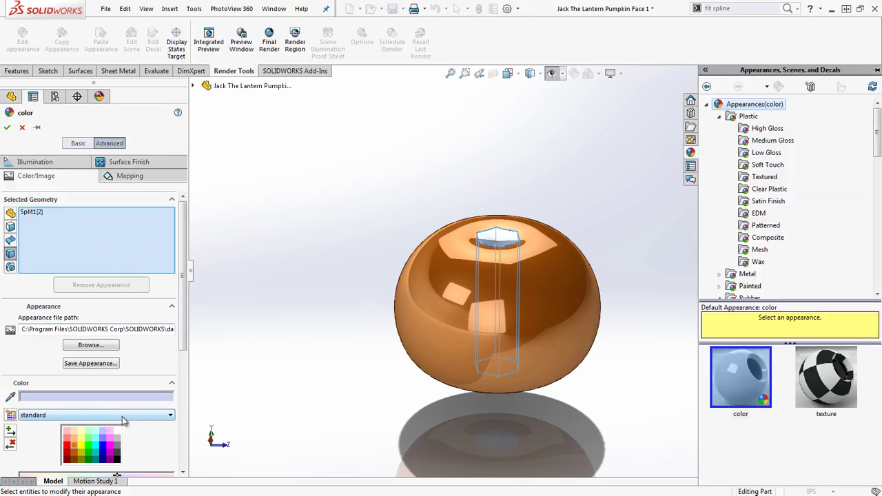
{"action": "left_click", "coordinate": [117, 431]}
{"action": "left_click", "coordinate": [7, 128]}
- Turn the display of the hidden item types back on, including Plane3 and the Right Plane
{"action": "middle_click_drag", "start_coordinate": [415, 223], "coordinate": [406, 290]}
{"action": "scroll", "coordinate": [482, 282], "scroll_direction": "down", "scroll_amount": 2}
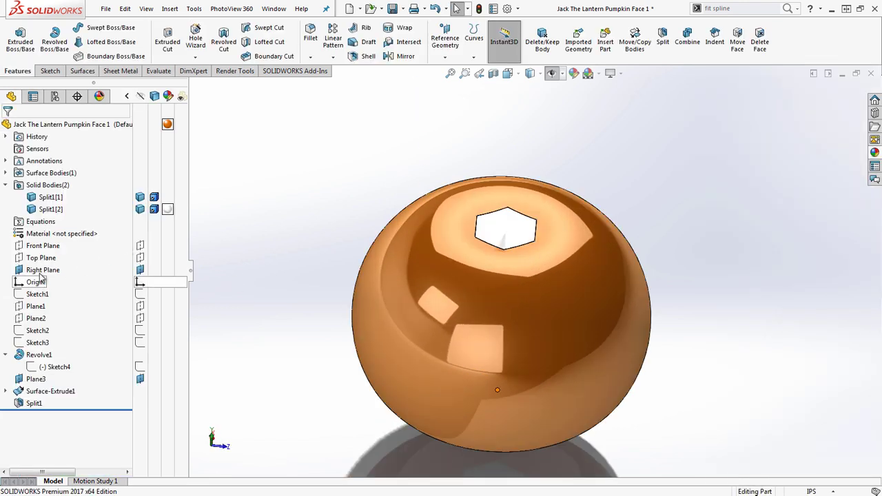
{"action": "left_click", "coordinate": [554, 77]}
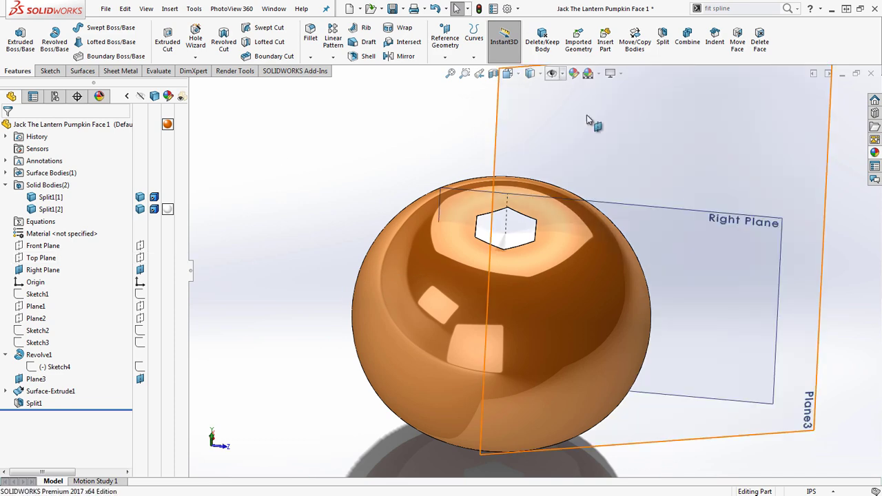
- Examine from above how Plane3 and the Right Plane are oriented relative to the hexagonal core's flat sides
{"action": "middle_click_drag", "start_coordinate": [618, 166], "coordinate": [598, 309]}
{"action": "scroll", "coordinate": [522, 338], "scroll_direction": "down", "scroll_amount": 3}
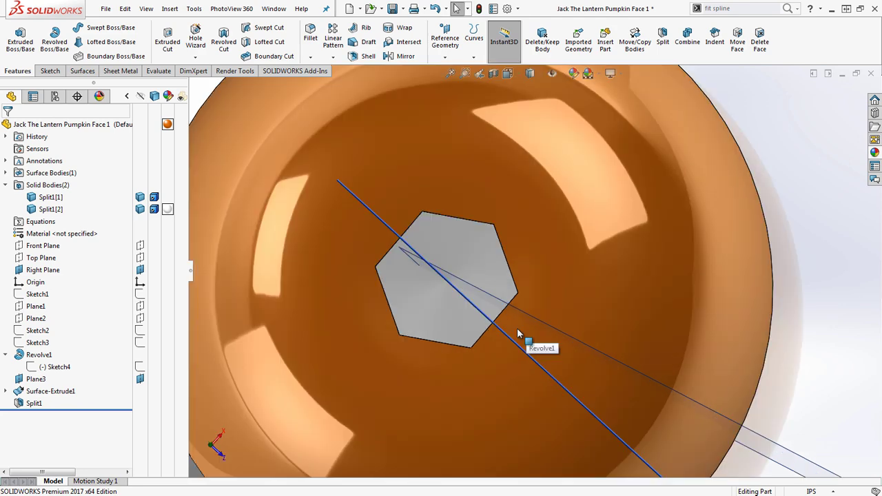
{"action": "scroll", "coordinate": [522, 323], "scroll_direction": "up", "scroll_amount": 1}
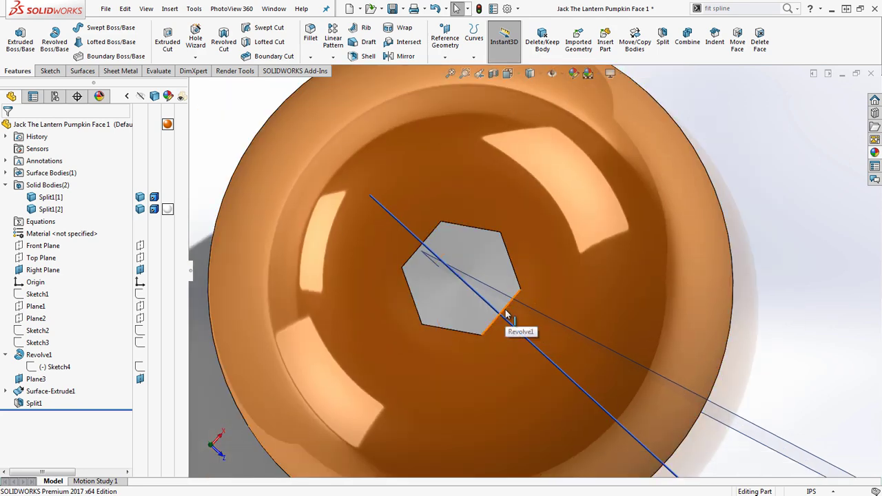
{"action": "scroll", "coordinate": [511, 336], "scroll_direction": "up", "scroll_amount": 2}
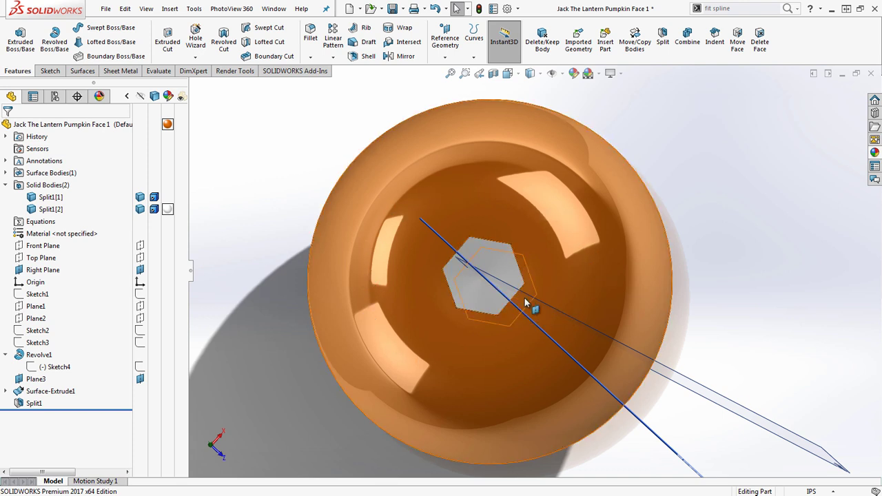
{"action": "scroll", "coordinate": [514, 314], "scroll_direction": "down", "scroll_amount": 1}
{"action": "middle_click_drag", "start_coordinate": [514, 314], "coordinate": [466, 287]}
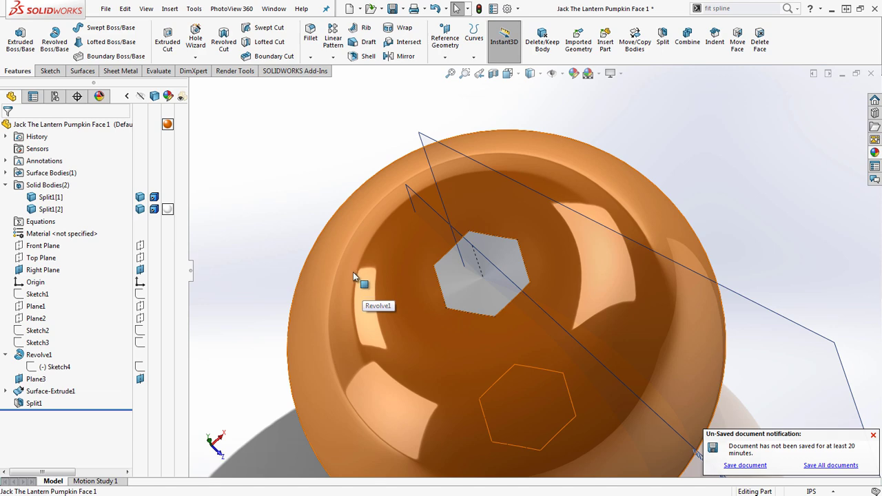
{"action": "middle_click_drag", "start_coordinate": [518, 272], "coordinate": [587, 344]}
{"action": "middle_click_drag", "start_coordinate": [483, 271], "coordinate": [633, 197]}
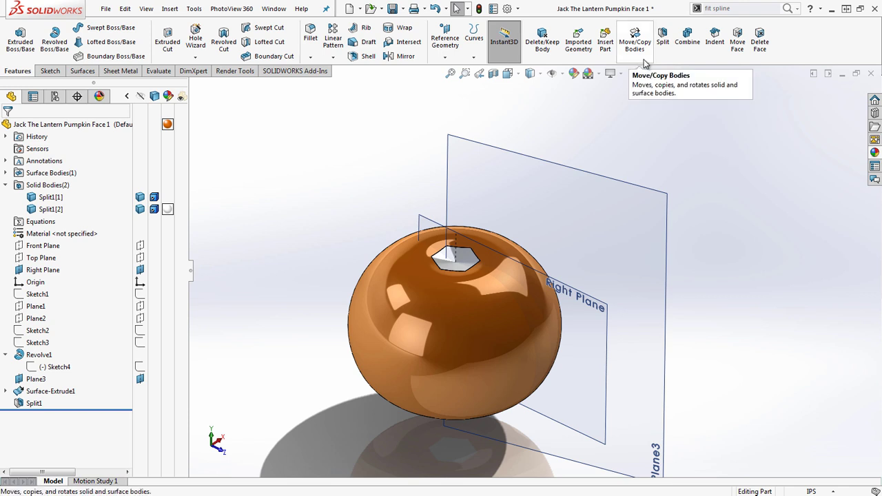
{"action": "left_click", "coordinate": [170, 8]}
{"action": "mouse_move", "coordinate": [199, 57]}
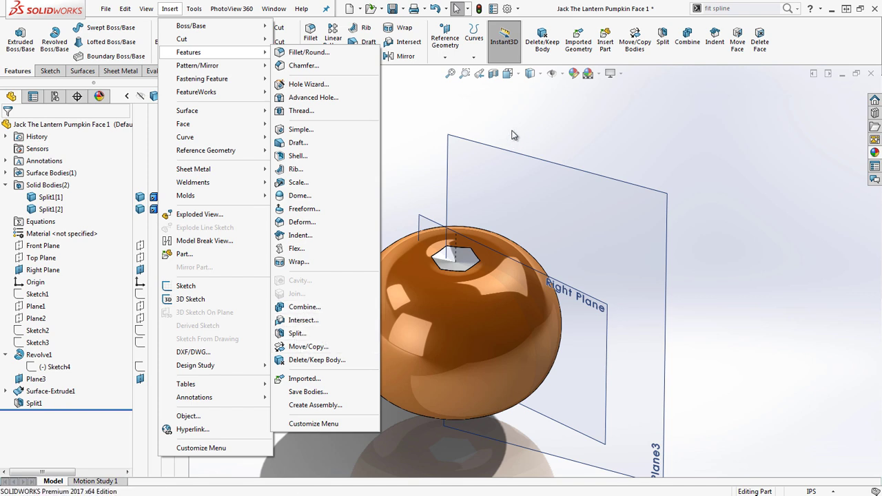
{"action": "left_click", "coordinate": [489, 110]}
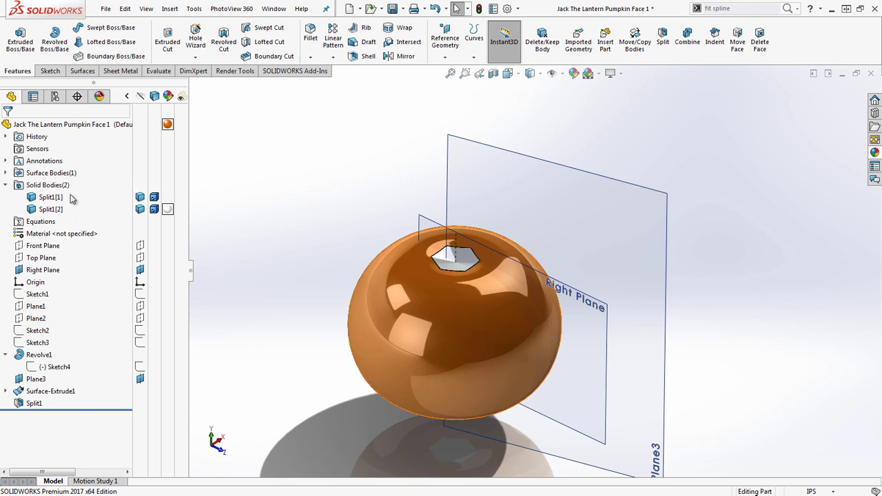
{"action": "left_click_drag", "start_coordinate": [70, 195], "coordinate": [40, 213]}
{"action": "right_click", "coordinate": [34, 199]}
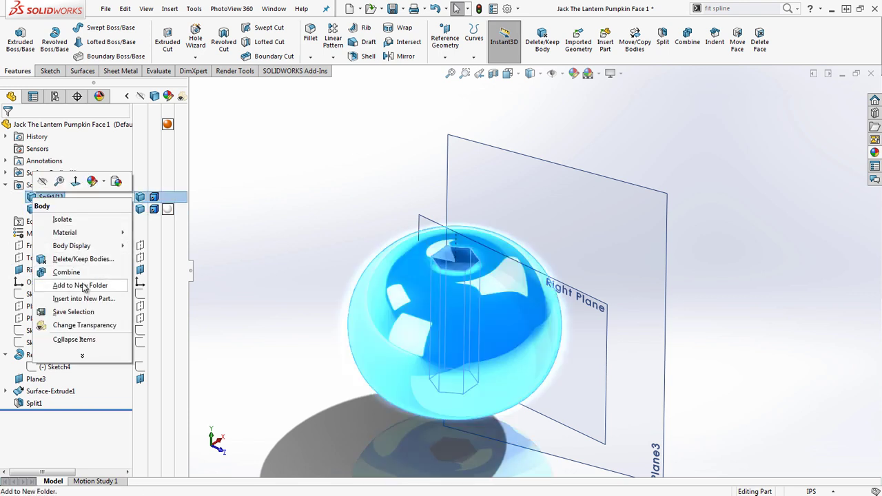
{"action": "left_click", "coordinate": [343, 141]}
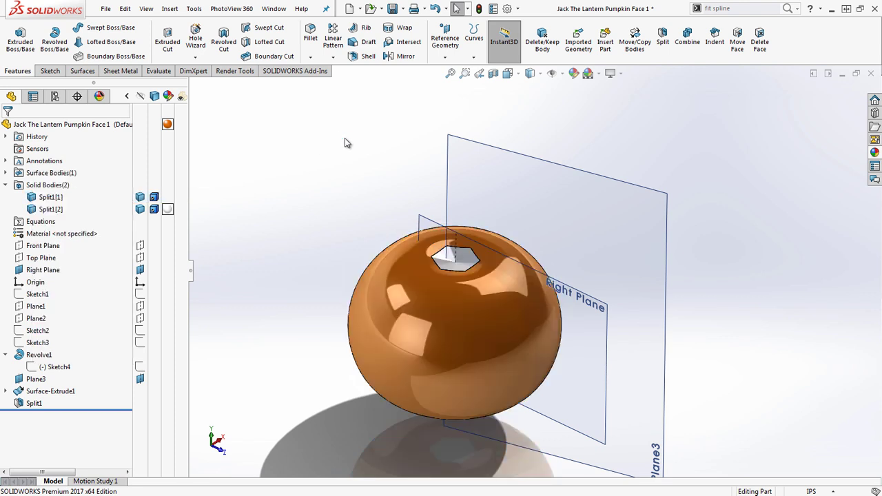
- Make one copy of the white hexagonal core body in place with Move/Copy Bodies, without any translation or rotation
{"action": "left_click", "coordinate": [650, 40]}
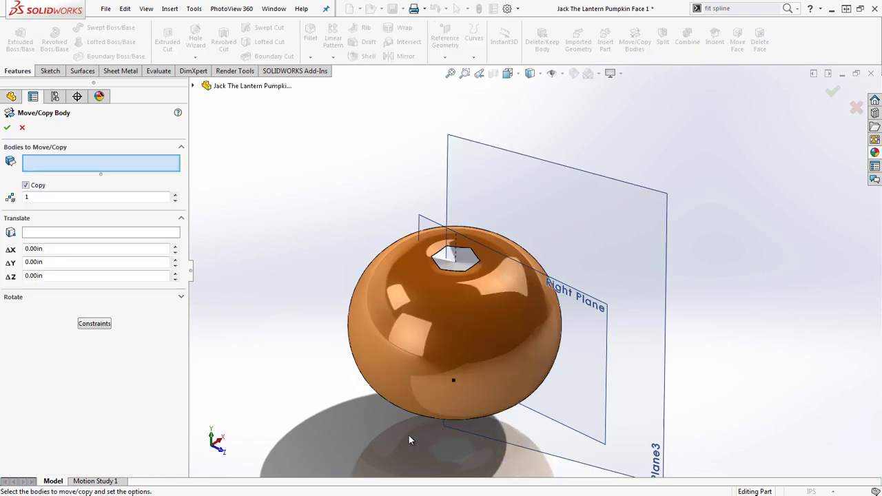
{"action": "left_click", "coordinate": [449, 258]}
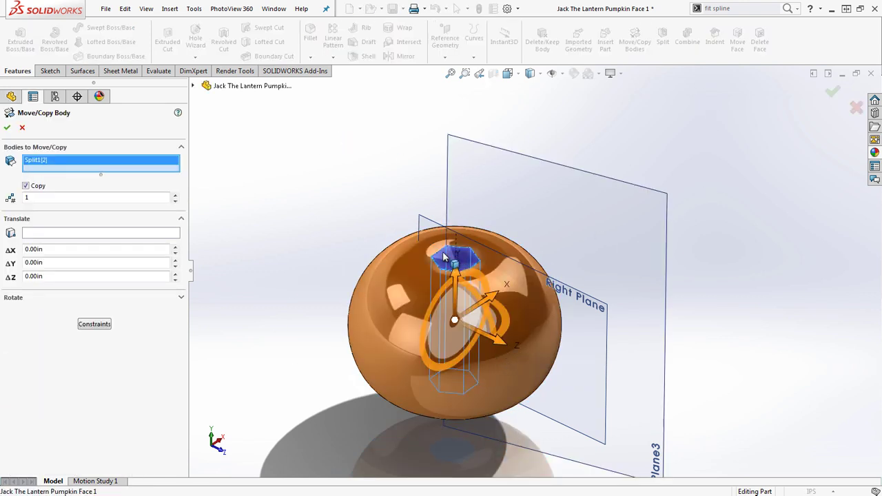
{"action": "left_click", "coordinate": [92, 325]}
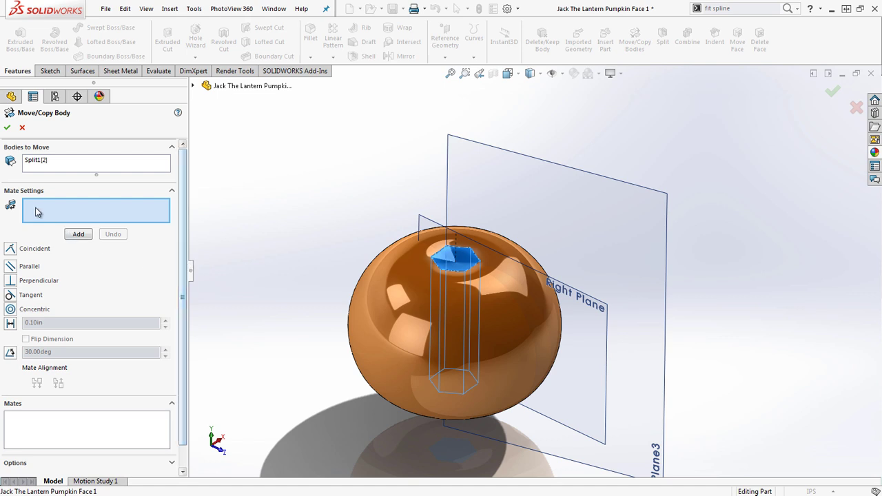
{"action": "scroll", "coordinate": [104, 379], "scroll_direction": "down", "scroll_amount": 1}
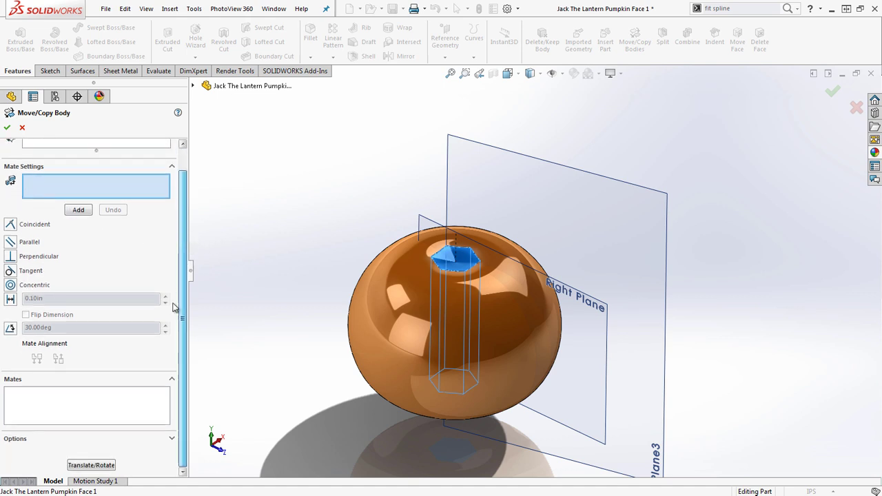
{"action": "left_click", "coordinate": [91, 465]}
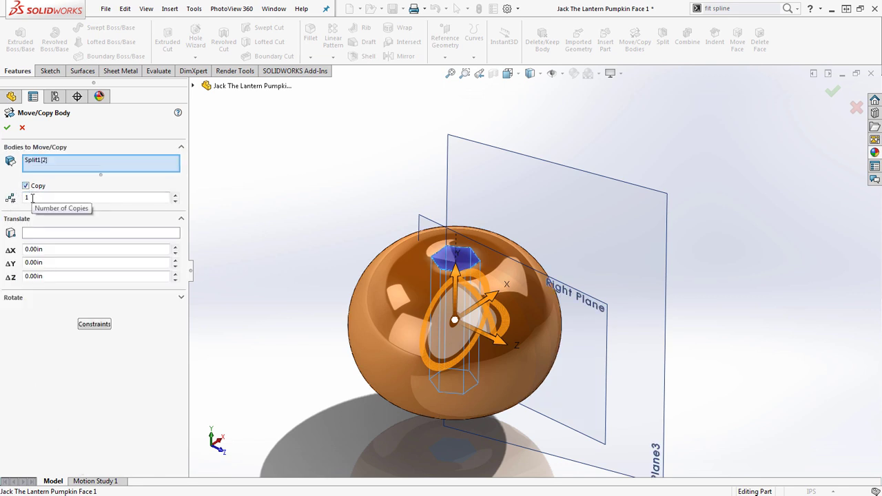
{"action": "left_click", "coordinate": [8, 128]}
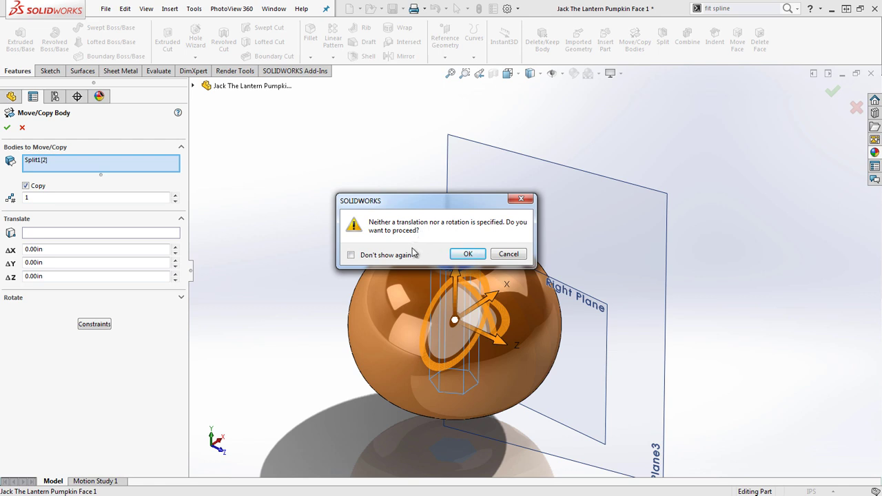
{"action": "left_click", "coordinate": [468, 255]}
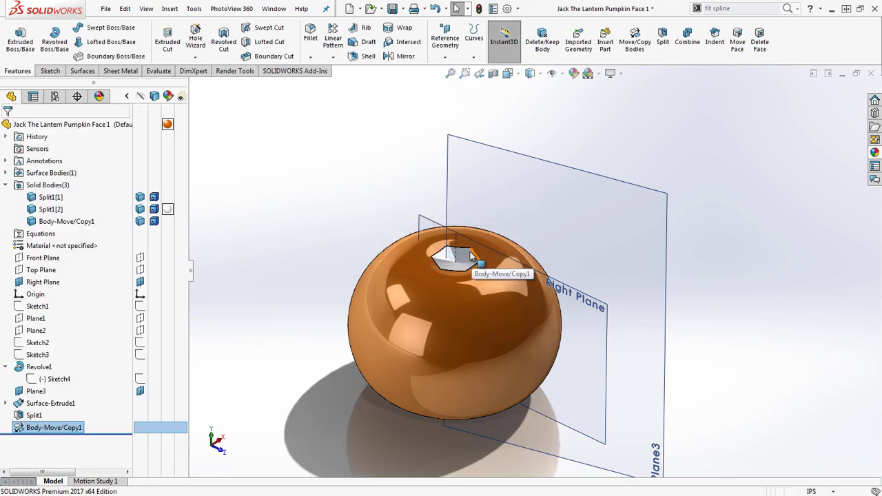
- Combine the copied hexagonal core with the orange pumpkin body using the Add operation
{"action": "left_click", "coordinate": [51, 223]}
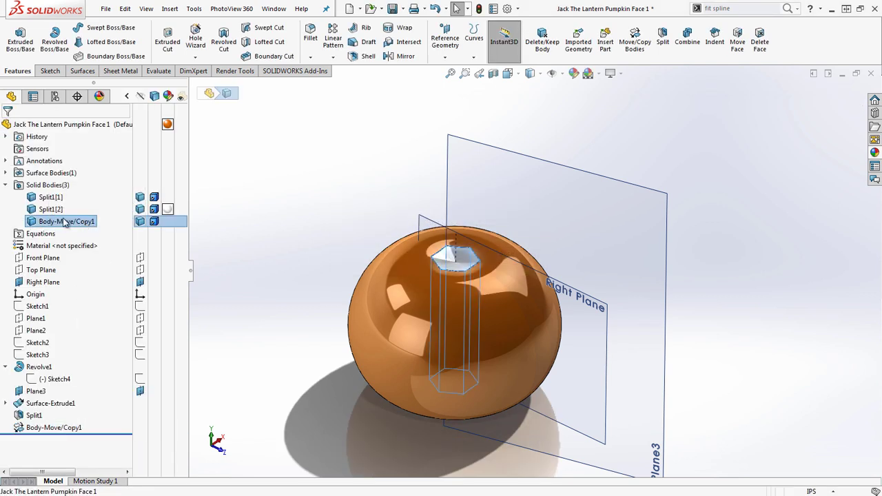
{"action": "left_click", "coordinate": [48, 198], "text": "ctrl"}
{"action": "right_click", "coordinate": [44, 204]}
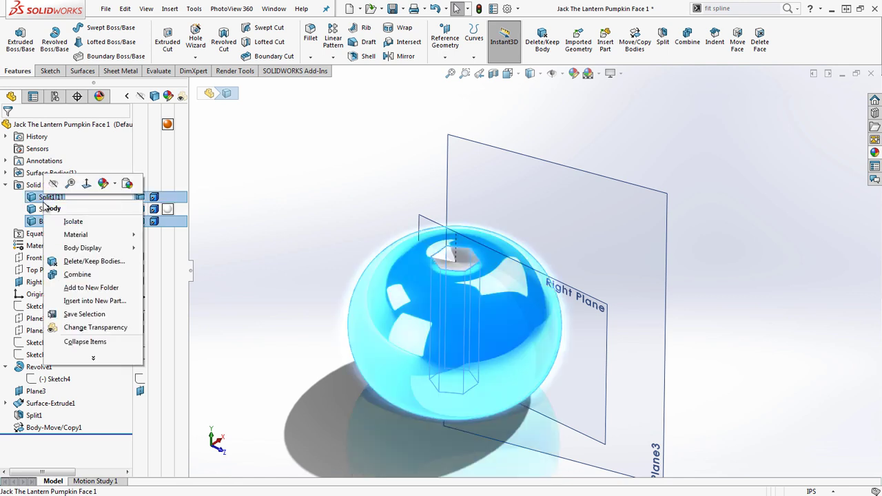
{"action": "left_click", "coordinate": [76, 273]}
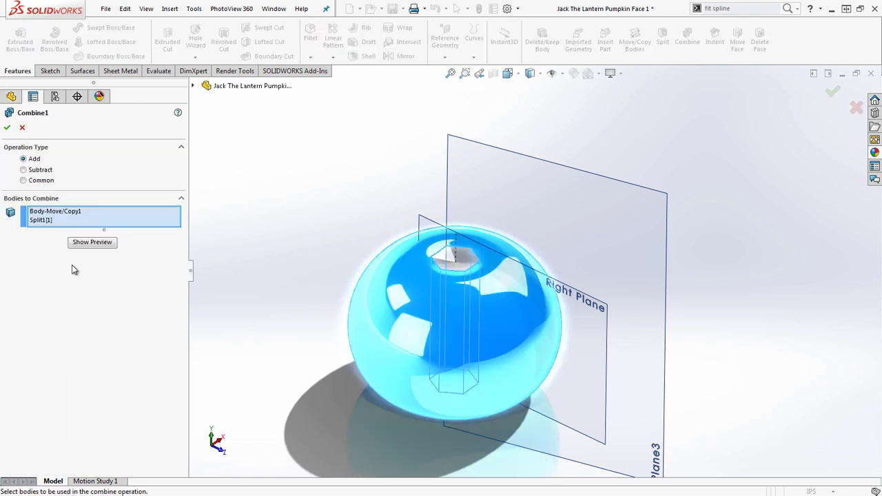
{"action": "left_click", "coordinate": [7, 127]}
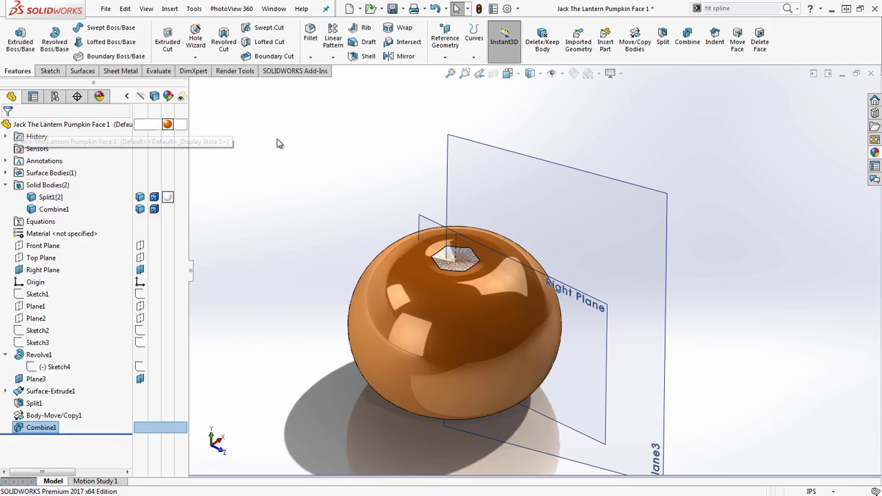
- Hide the white hexagonal core body and check the combined pumpkin body on its own
{"action": "left_click", "coordinate": [141, 199]}
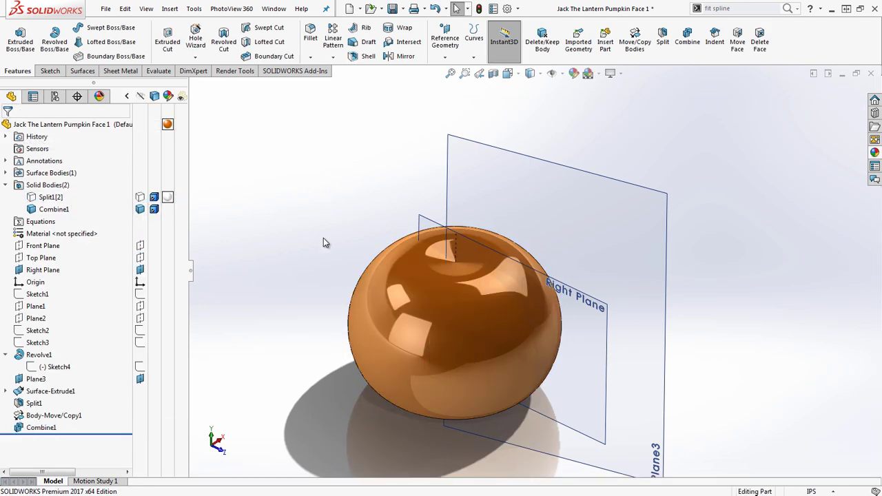
{"action": "left_click", "coordinate": [54, 208]}
{"action": "middle_click_drag", "start_coordinate": [337, 258], "coordinate": [416, 276]}
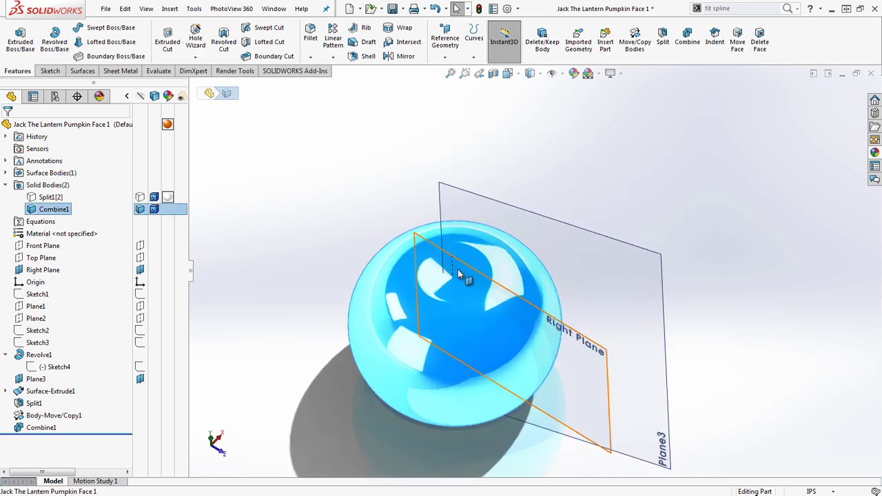
{"action": "left_click", "coordinate": [369, 219]}
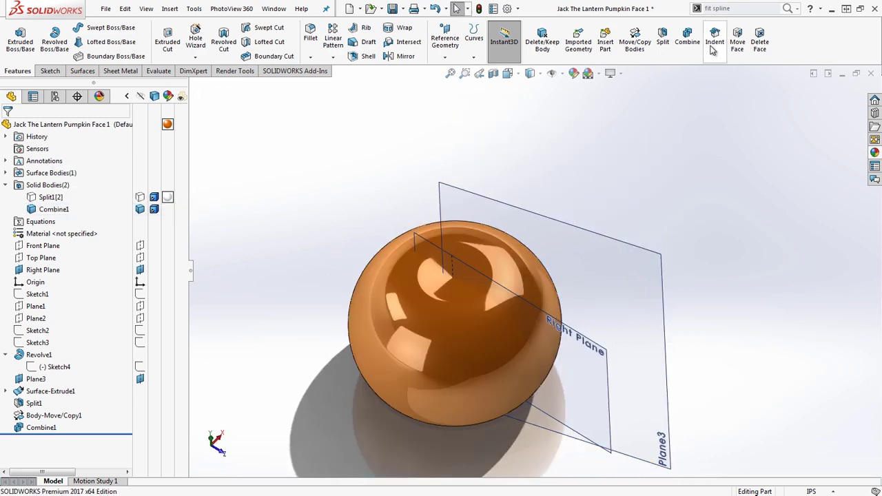
- Split the pumpkin body using the Right Plane and Plane3 as trim tools, choosing resulting body 1, the thin wedge
{"action": "left_click", "coordinate": [663, 43]}
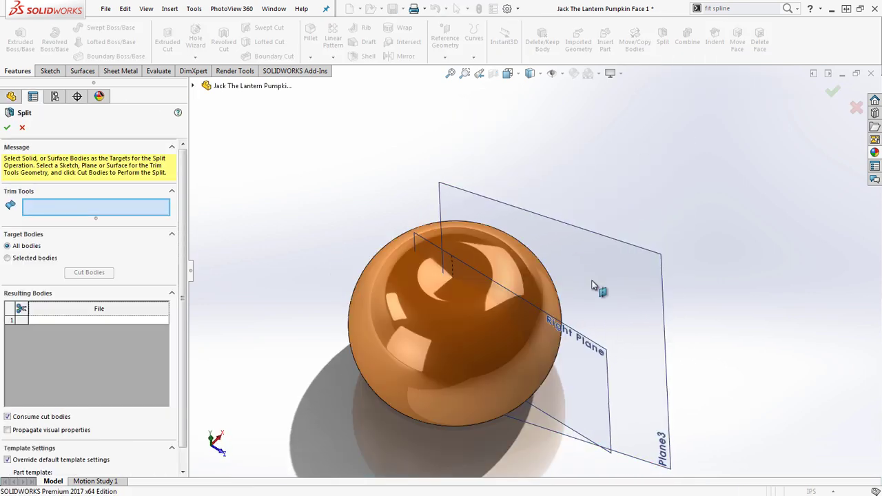
{"action": "left_click", "coordinate": [577, 343]}
{"action": "left_click", "coordinate": [635, 243]}
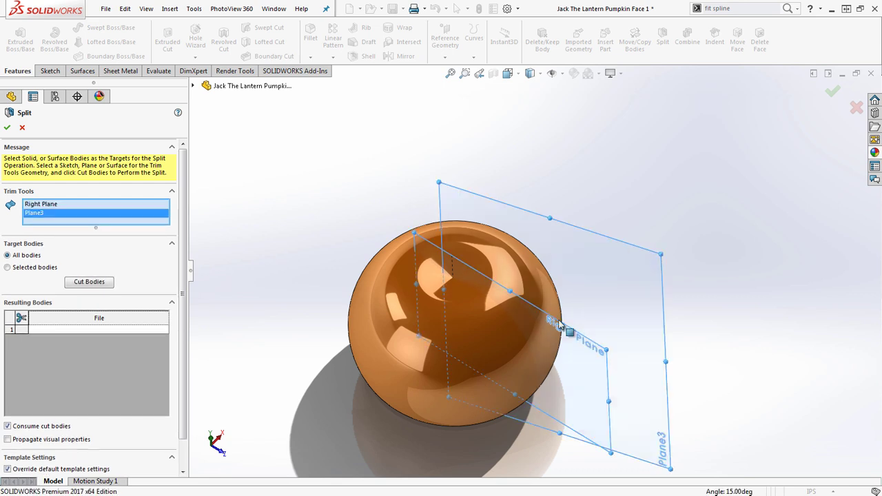
{"action": "left_click", "coordinate": [88, 281]}
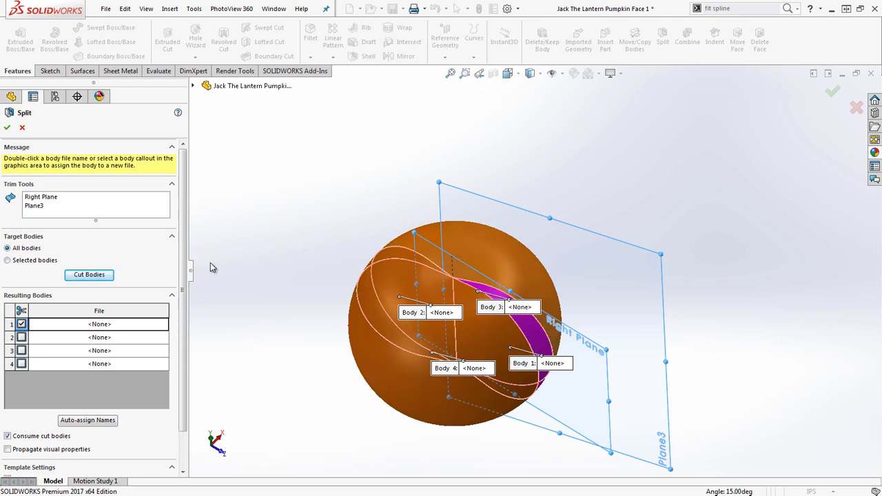
{"action": "left_click", "coordinate": [7, 127]}
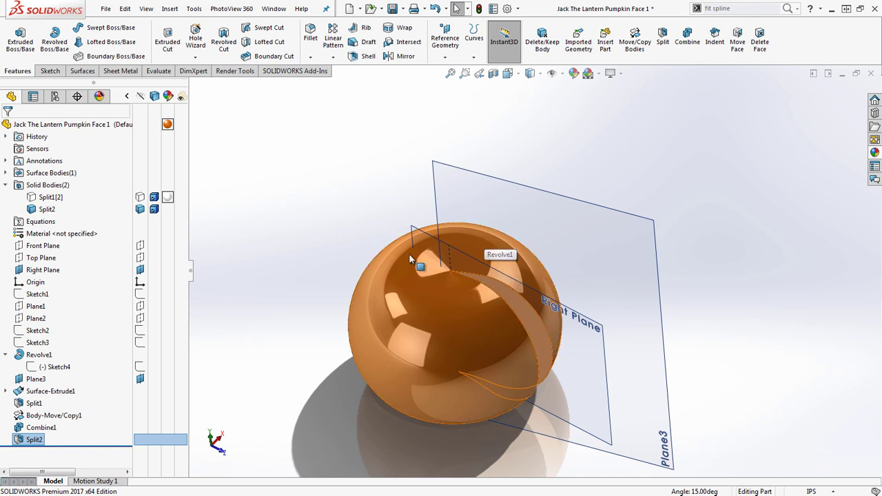
- Edit the pumpkin wedge split so that cut bodies are not consumed and the wedge remains as its own solid body
{"action": "right_click", "coordinate": [31, 441]}
{"action": "left_click", "coordinate": [32, 241]}
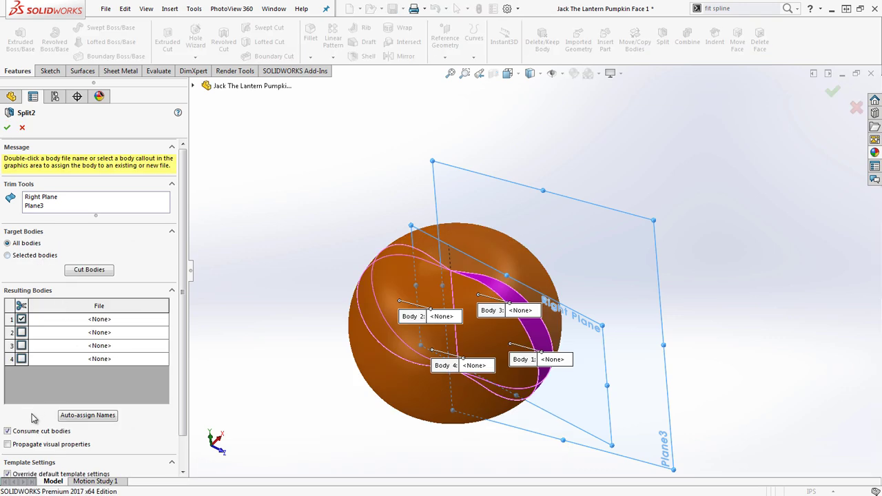
{"action": "left_click", "coordinate": [7, 128]}
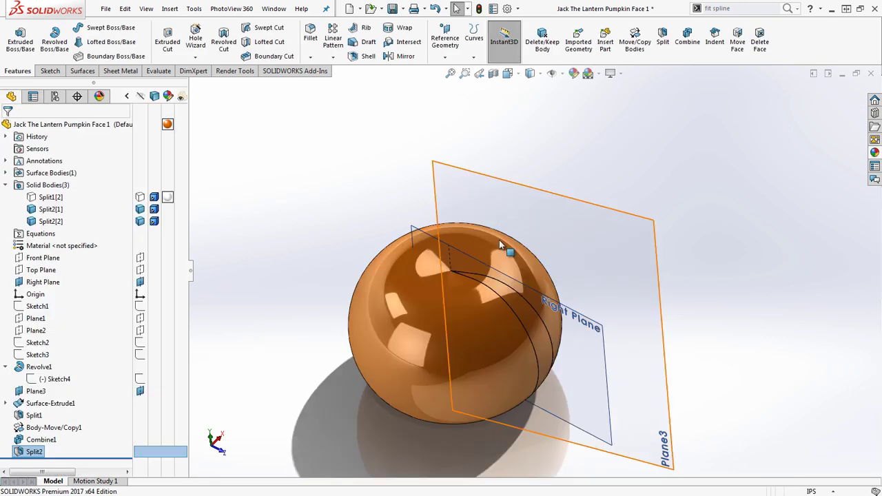
- Delete the large remaining pumpkin body Split2[2] so that only the thin wedge is left
{"action": "double_click", "coordinate": [534, 320]}
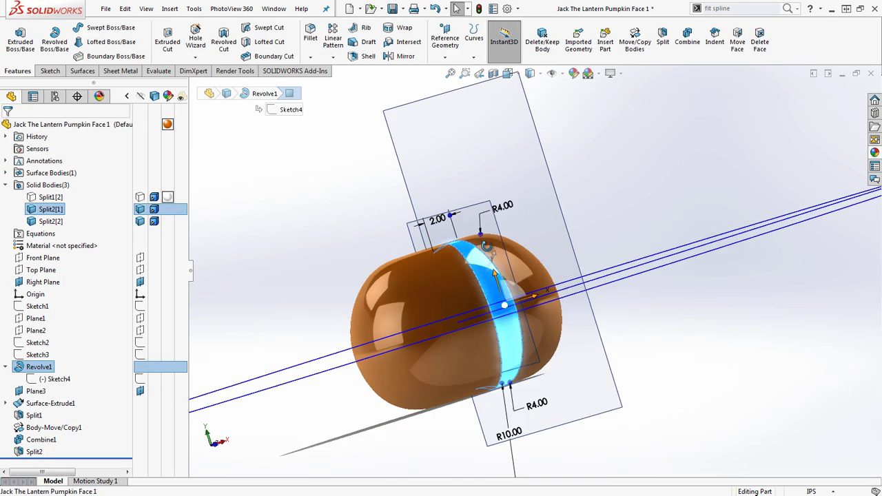
{"action": "middle_click_drag", "start_coordinate": [519, 307], "coordinate": [425, 287]}
{"action": "scroll", "coordinate": [425, 288], "scroll_direction": "up", "scroll_amount": 2}
{"action": "left_click", "coordinate": [298, 129]}
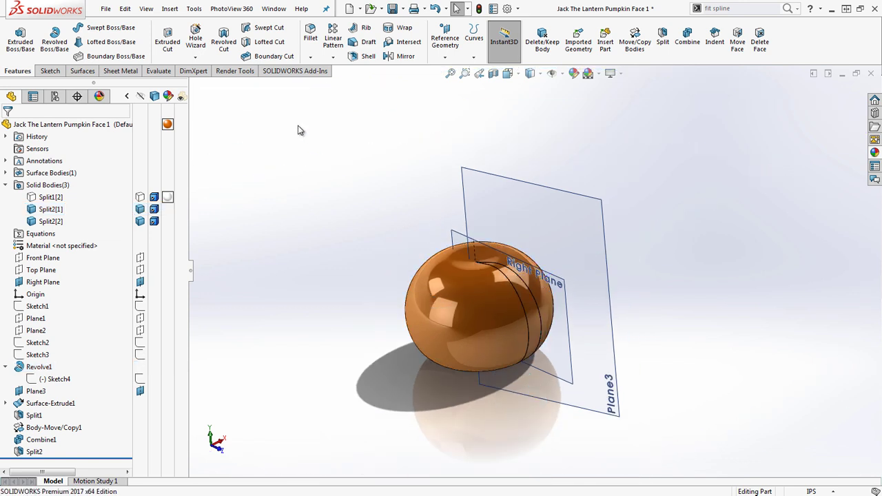
{"action": "right_click", "coordinate": [45, 224]}
{"action": "left_click", "coordinate": [95, 284]}
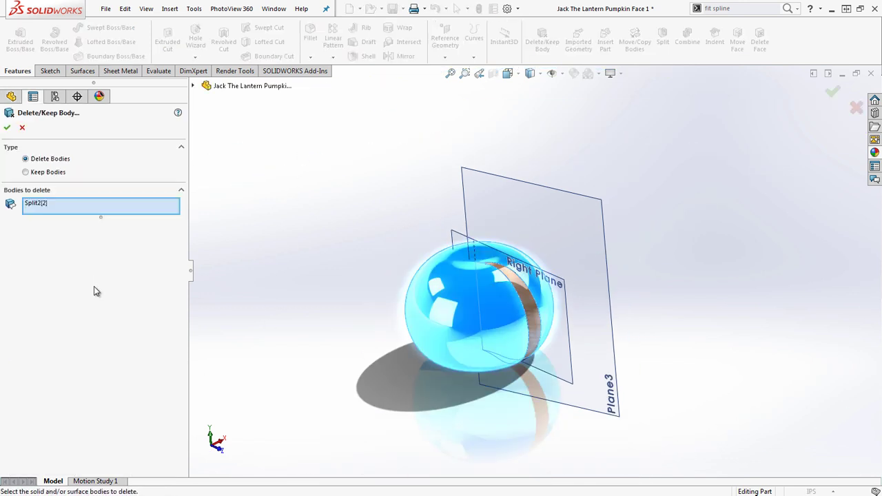
{"action": "left_click", "coordinate": [7, 128]}
{"action": "mouse_move", "coordinate": [465, 221]}
{"action": "middle_mouse_down"}
{"action": "mouse_move", "coordinate": [371, 228]}
{"action": "mouse_move", "coordinate": [317, 244]}
{"action": "mouse_move", "coordinate": [456, 223]}
{"action": "middle_mouse_up"}
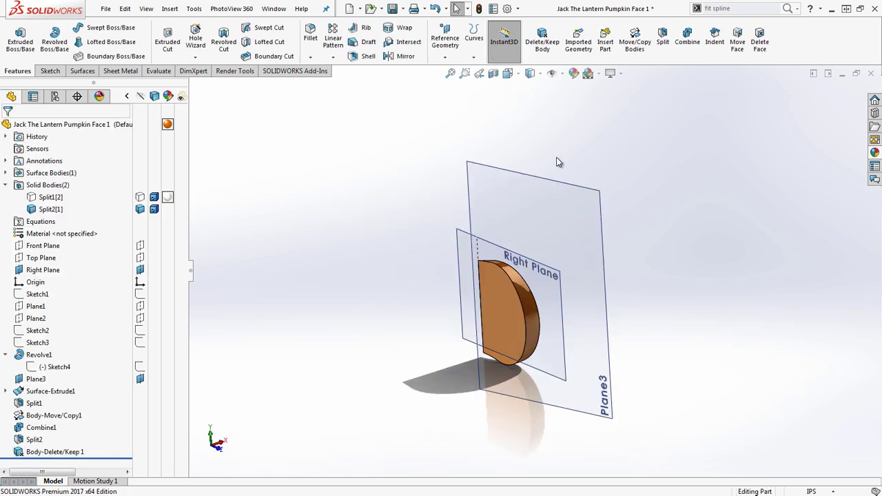
- Hide Plane3 and the Right Plane around the pumpkin wedge
{"action": "right_click", "coordinate": [550, 182]}
{"action": "left_click", "coordinate": [592, 166]}
{"action": "left_click", "coordinate": [549, 268]}
{"action": "right_click", "coordinate": [548, 267]}
{"action": "left_click", "coordinate": [592, 252]}
{"action": "scroll", "coordinate": [510, 338], "scroll_direction": "down", "scroll_amount": 3}
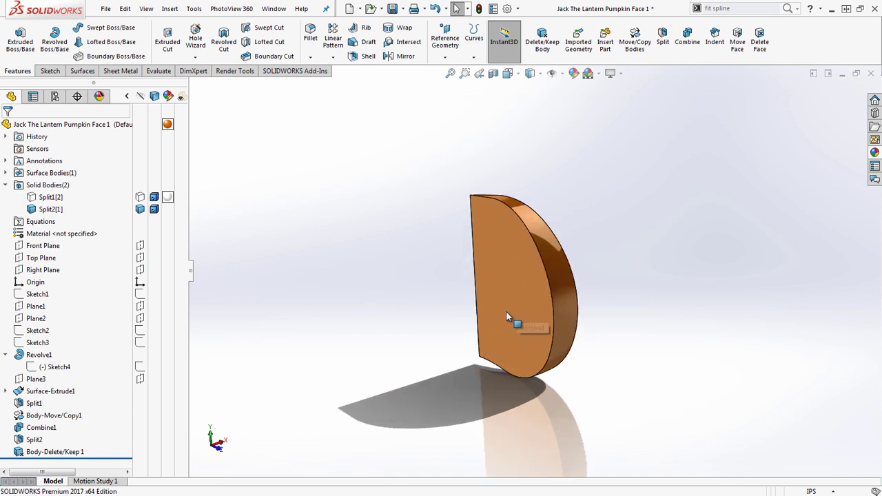
- Examine the wedge and compare it with the full pumpkin by rolling the model back before Split2 and forward again
{"action": "middle_click_drag", "start_coordinate": [514, 308], "coordinate": [537, 207]}
{"action": "middle_click_drag", "start_coordinate": [395, 209], "coordinate": [428, 172]}
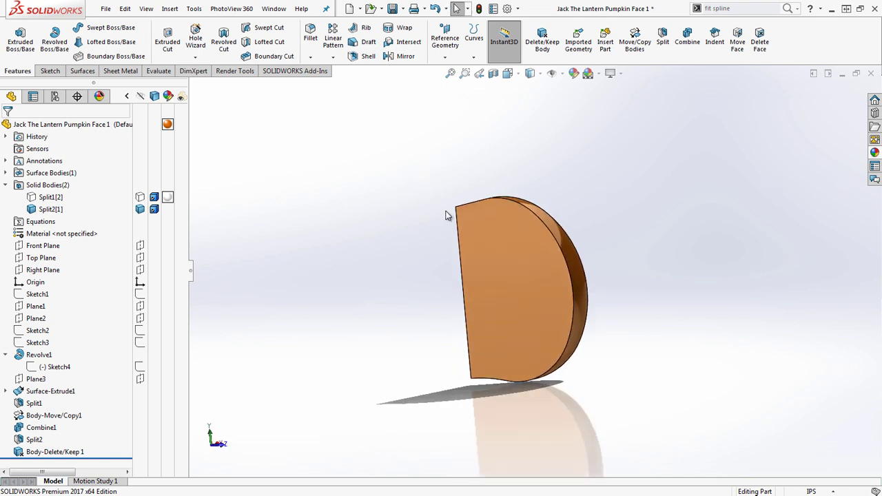
{"action": "middle_click_drag", "start_coordinate": [582, 160], "coordinate": [482, 395]}
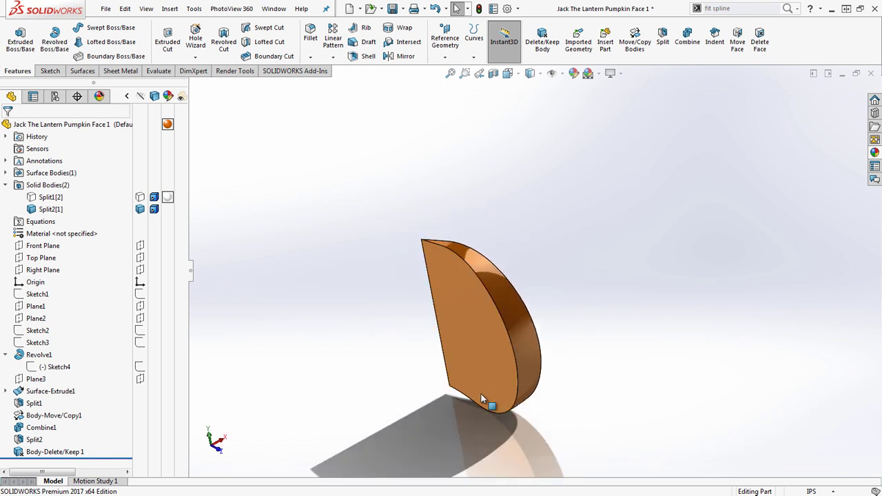
{"action": "mouse_move", "coordinate": [512, 320]}
{"action": "middle_mouse_down"}
{"action": "mouse_move", "coordinate": [489, 280]}
{"action": "mouse_move", "coordinate": [446, 254]}
{"action": "mouse_move", "coordinate": [314, 282]}
{"action": "mouse_move", "coordinate": [406, 360]}
{"action": "middle_mouse_up"}
{"action": "left_click_drag", "start_coordinate": [114, 459], "coordinate": [107, 435]}
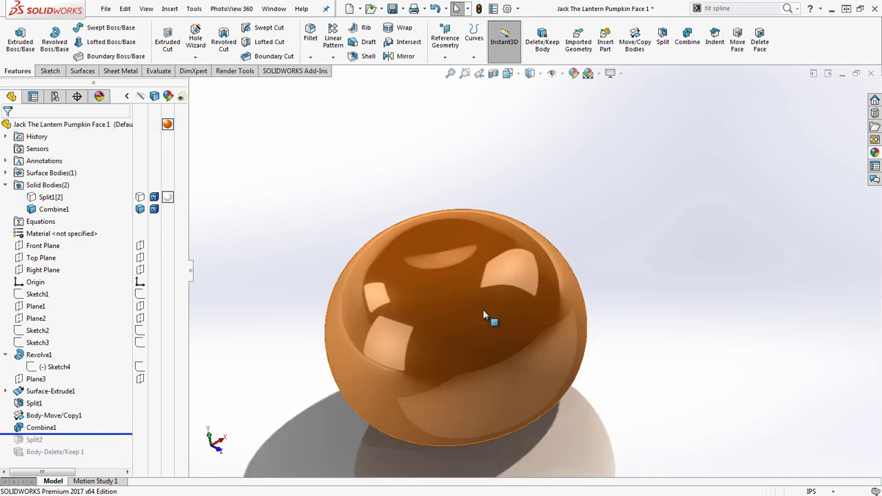
{"action": "left_click_drag", "start_coordinate": [114, 437], "coordinate": [114, 465]}
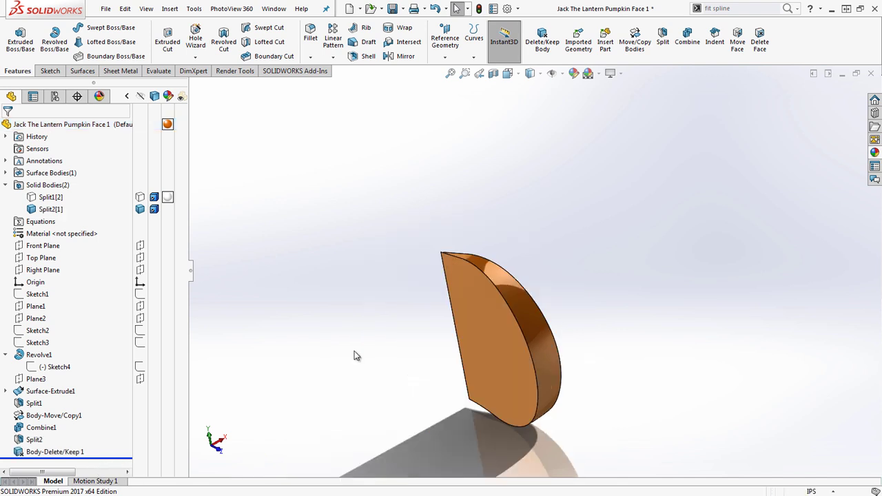
{"action": "middle_click_drag", "start_coordinate": [492, 439], "coordinate": [530, 370]}
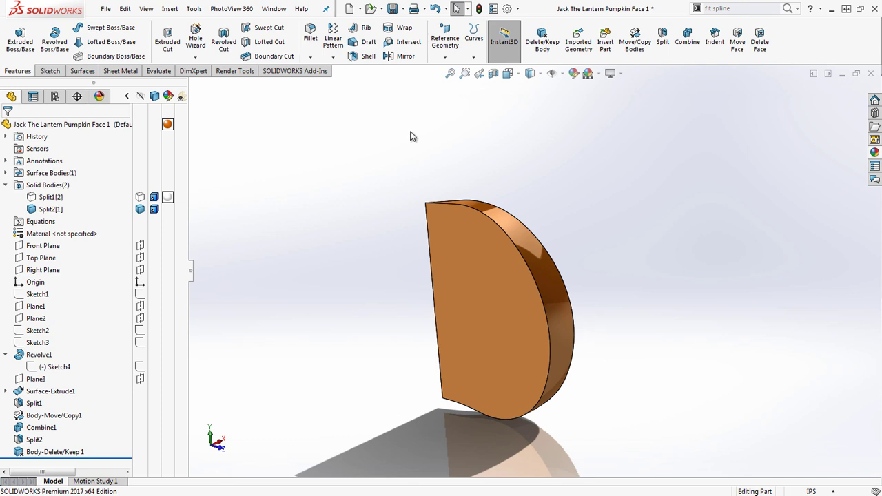
{"action": "left_click", "coordinate": [333, 57]}
{"action": "left_click", "coordinate": [361, 83]}
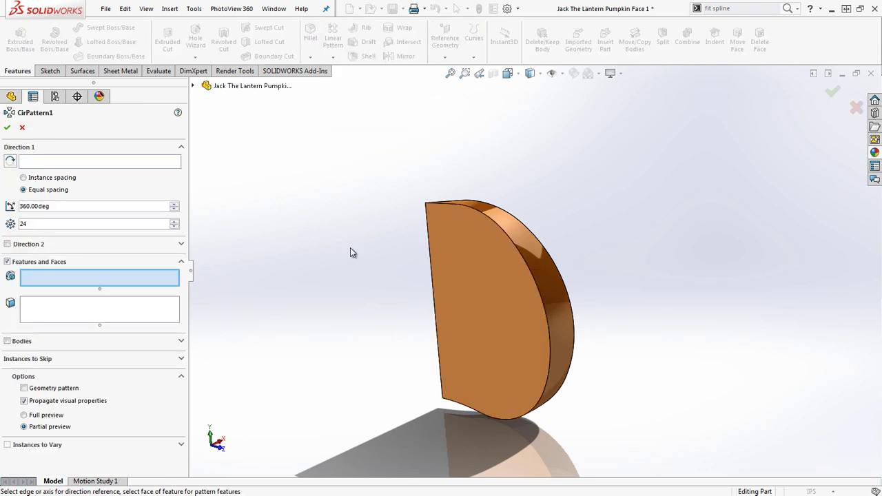
{"action": "left_click", "coordinate": [124, 161]}
{"action": "left_click", "coordinate": [430, 238]}
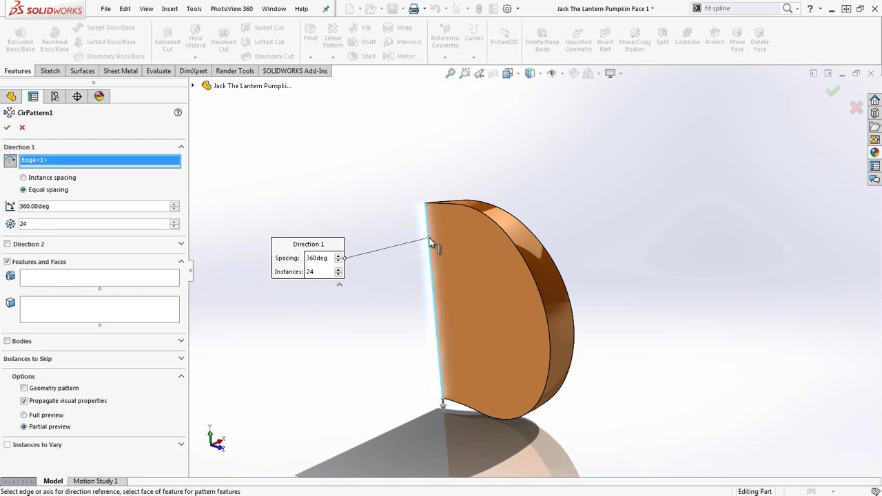
{"action": "middle_click_drag", "start_coordinate": [348, 336], "coordinate": [382, 323]}
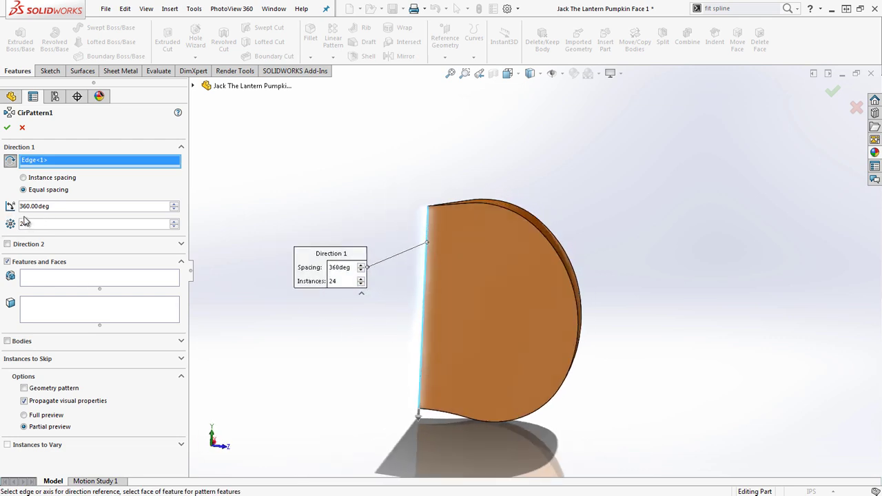
{"action": "left_click", "coordinate": [36, 342]}
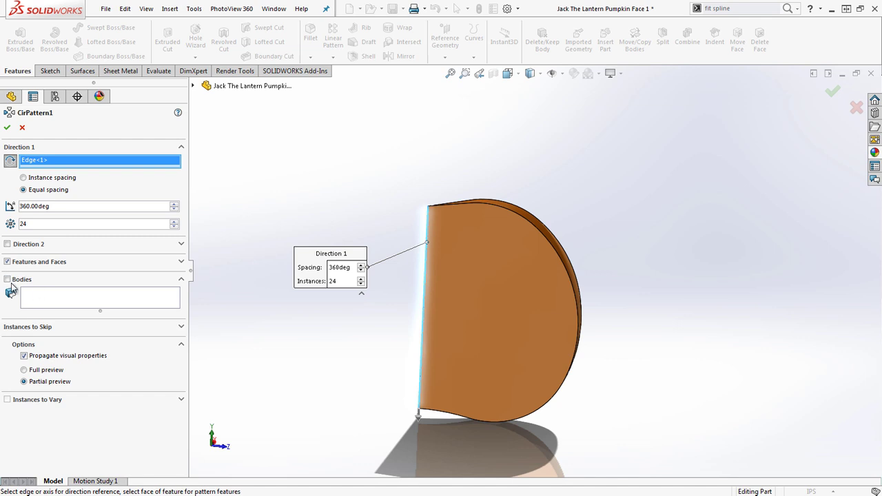
{"action": "key", "text": "Delete"}
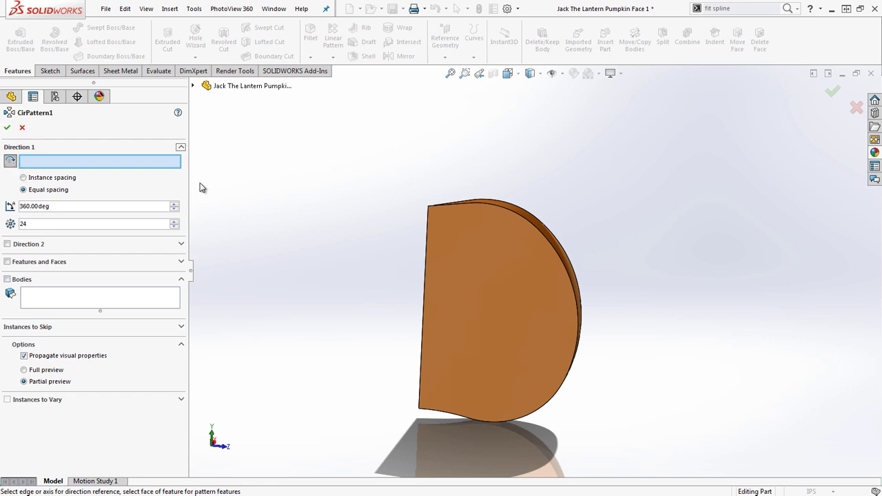
{"action": "left_click", "coordinate": [22, 127]}
- Circular-pattern the wedge body Split2[1] around its straight inner edge with 24 equally spaced instances over 360 degrees
{"action": "left_click", "coordinate": [333, 56]}
{"action": "left_click", "coordinate": [348, 81]}
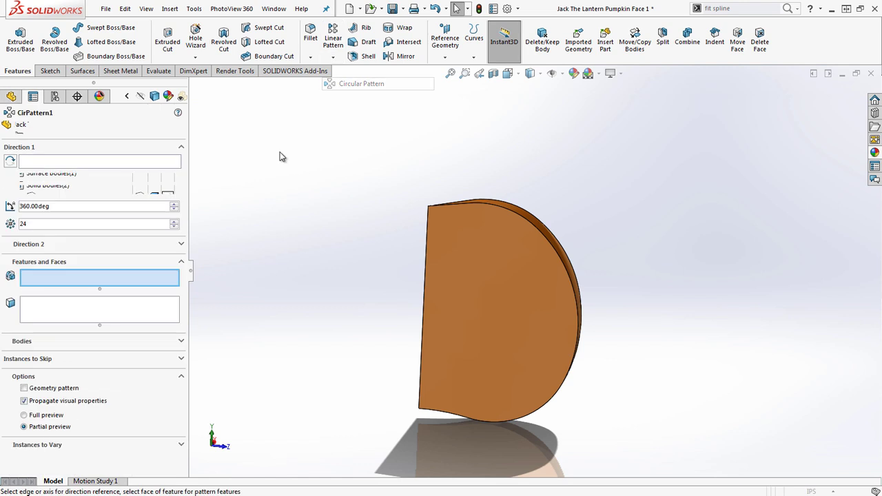
{"action": "left_click", "coordinate": [14, 342]}
{"action": "left_click", "coordinate": [516, 239]}
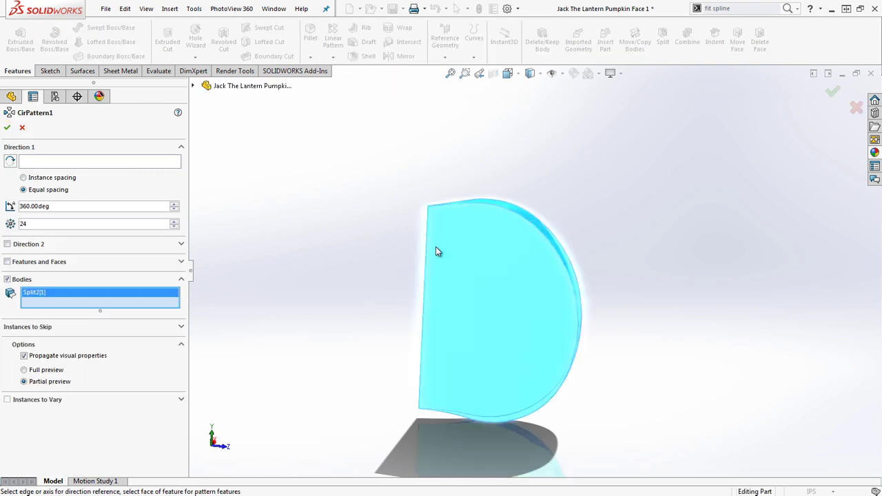
{"action": "left_click", "coordinate": [51, 165]}
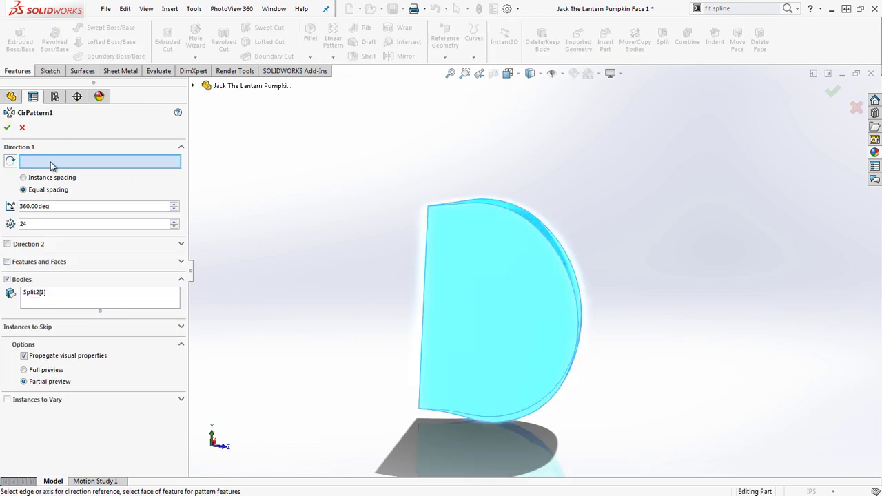
{"action": "left_click", "coordinate": [426, 247]}
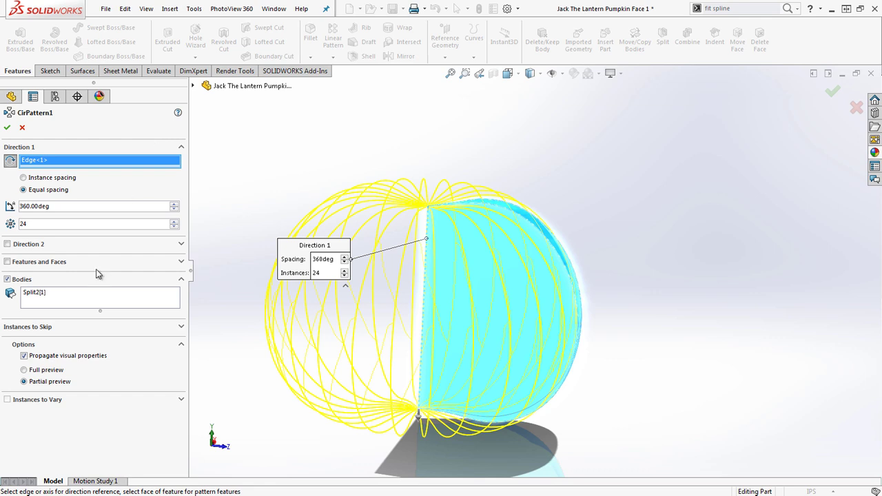
{"action": "left_click", "coordinate": [36, 403]}
{"action": "scroll", "coordinate": [71, 362], "scroll_direction": "up", "scroll_amount": 1}
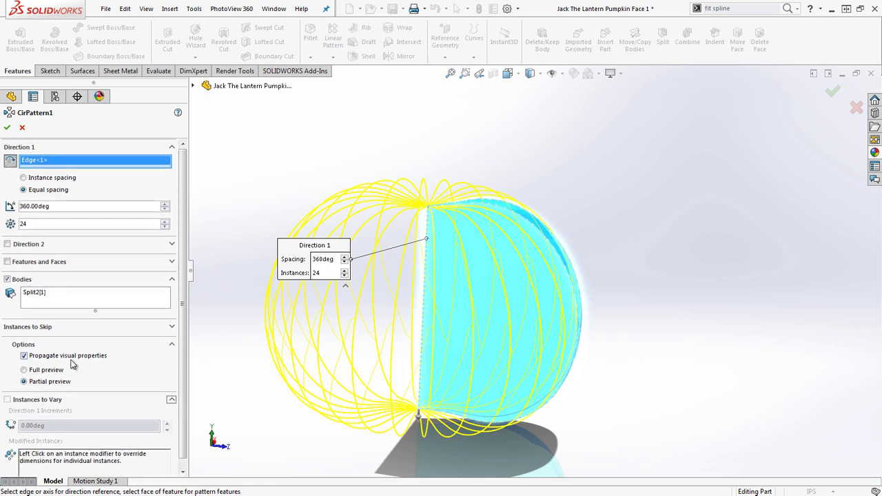
{"action": "left_click", "coordinate": [7, 128]}
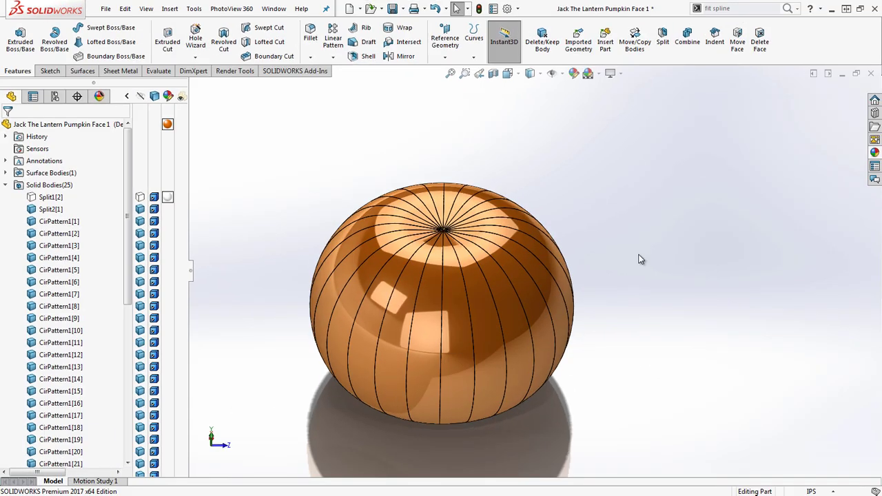
- Examine the patterned pumpkin segments and check how Plane3's angle to the Right Plane is defined
{"action": "middle_click_drag", "start_coordinate": [460, 372], "coordinate": [488, 350]}
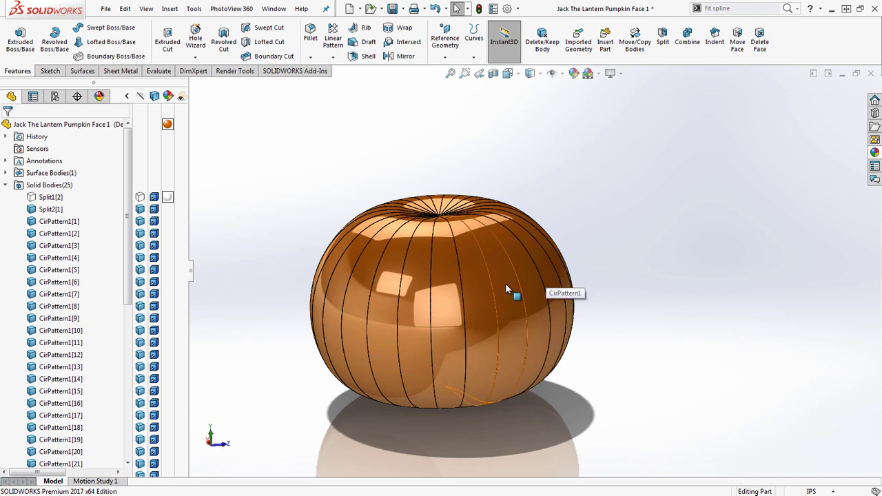
{"action": "left_click", "coordinate": [507, 288]}
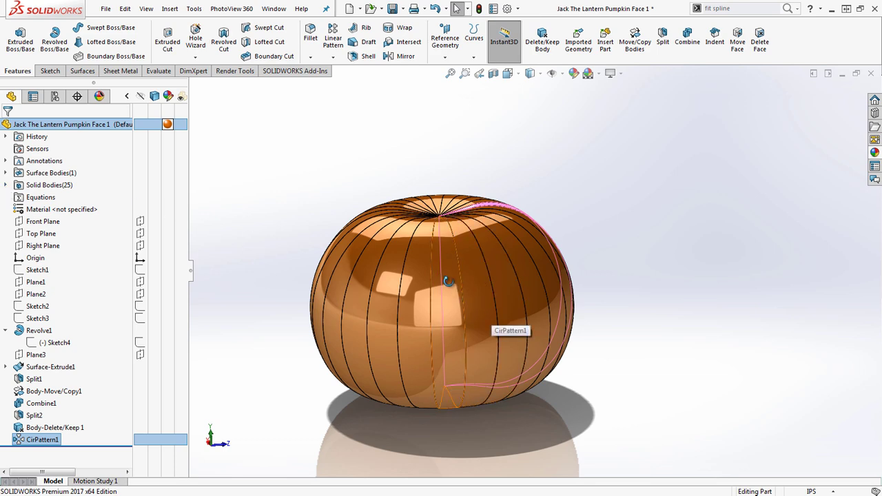
{"action": "middle_click_drag", "start_coordinate": [435, 268], "coordinate": [449, 297]}
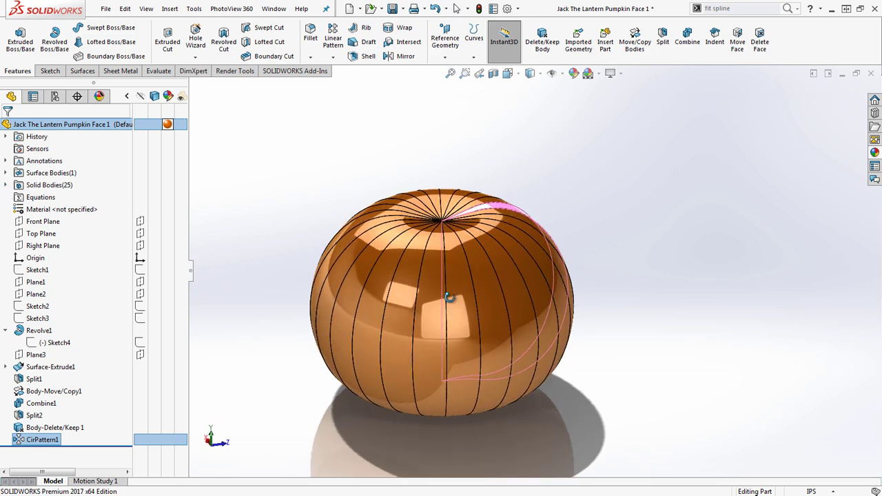
{"action": "left_click", "coordinate": [30, 439]}
{"action": "left_click", "coordinate": [90, 402]}
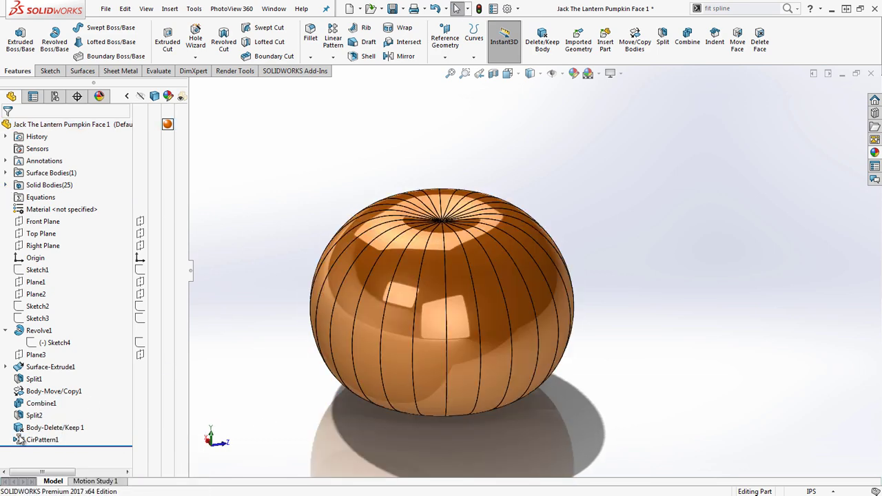
{"action": "right_click", "coordinate": [35, 354]}
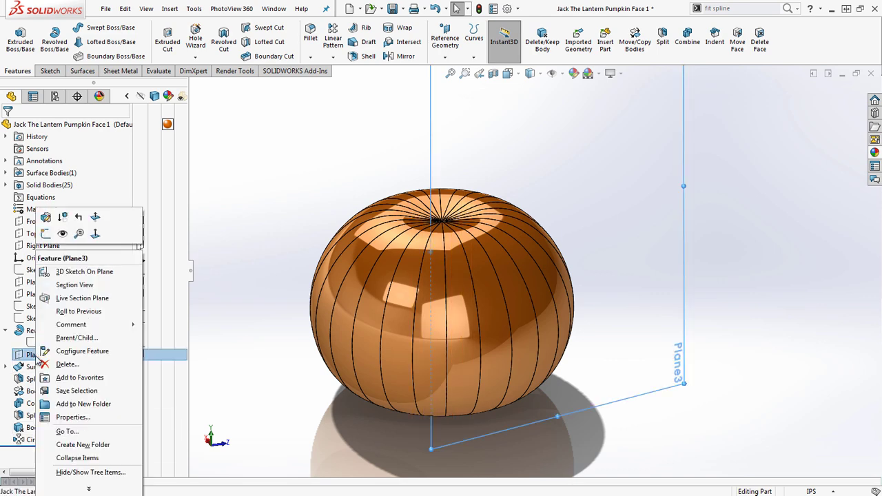
{"action": "left_click", "coordinate": [46, 233]}
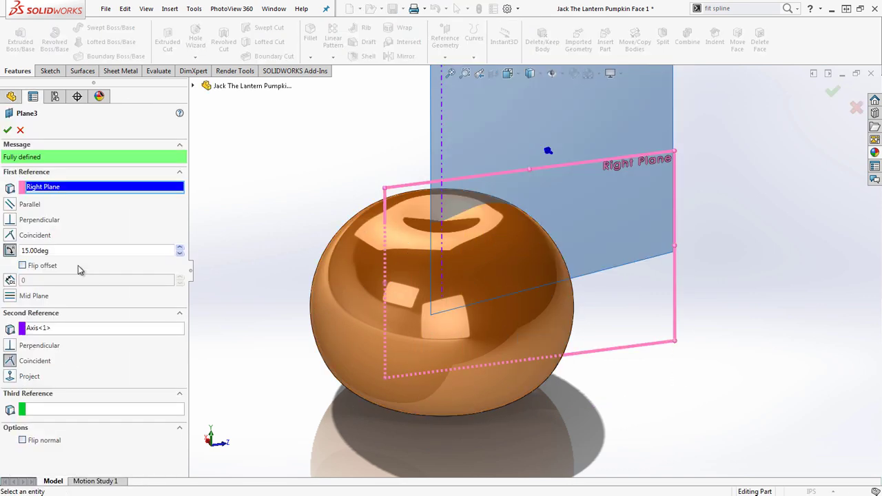
{"action": "left_click", "coordinate": [7, 129]}
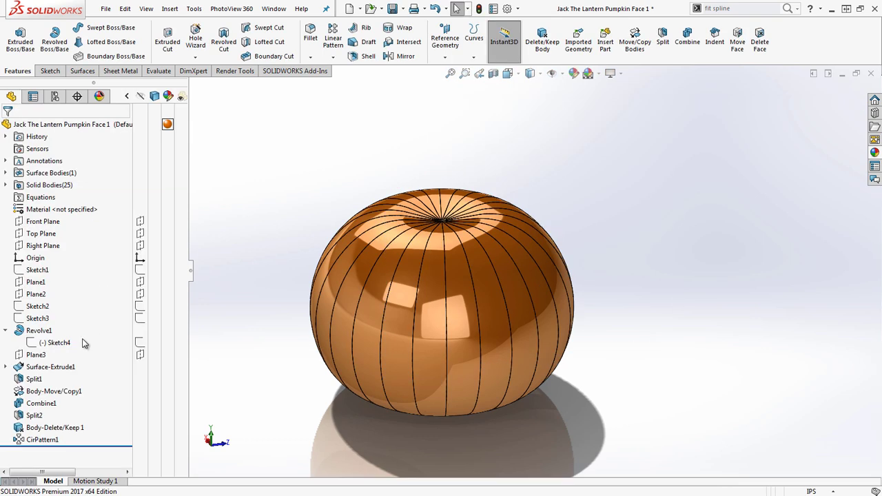
- Compare how Plane3's angle dimension displays on the pumpkin with Instant3D switched off and on
{"action": "left_click", "coordinate": [32, 355]}
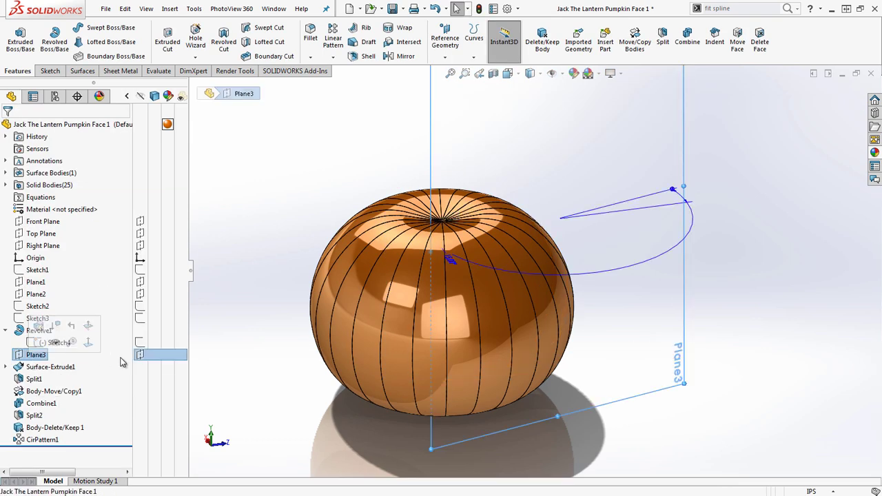
{"action": "middle_click_drag", "start_coordinate": [445, 311], "coordinate": [523, 393]}
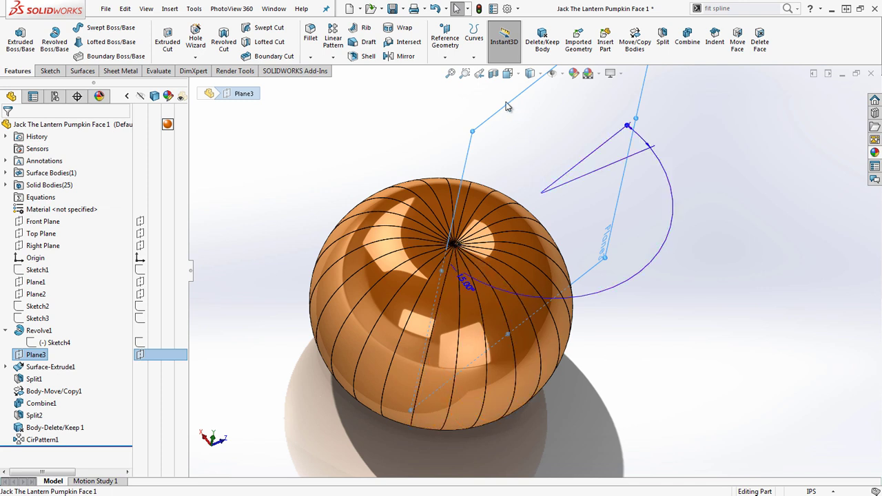
{"action": "left_click", "coordinate": [511, 55]}
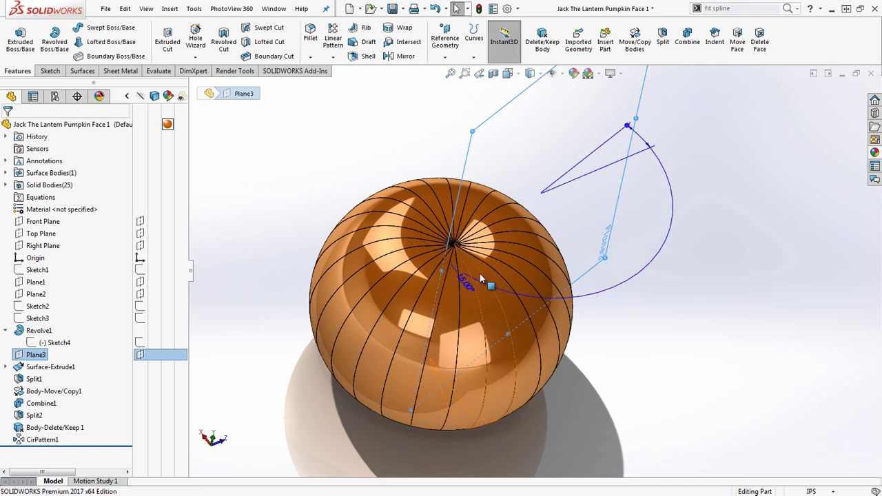
{"action": "left_click", "coordinate": [425, 128]}
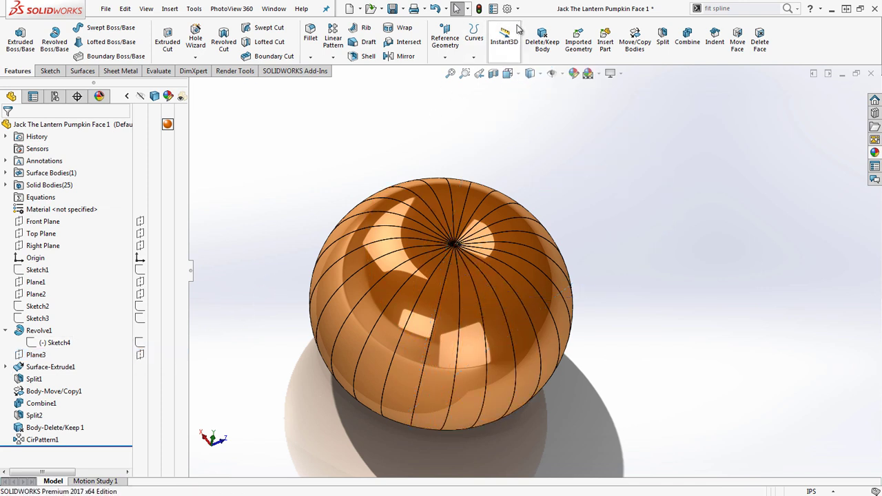
{"action": "left_click", "coordinate": [36, 356]}
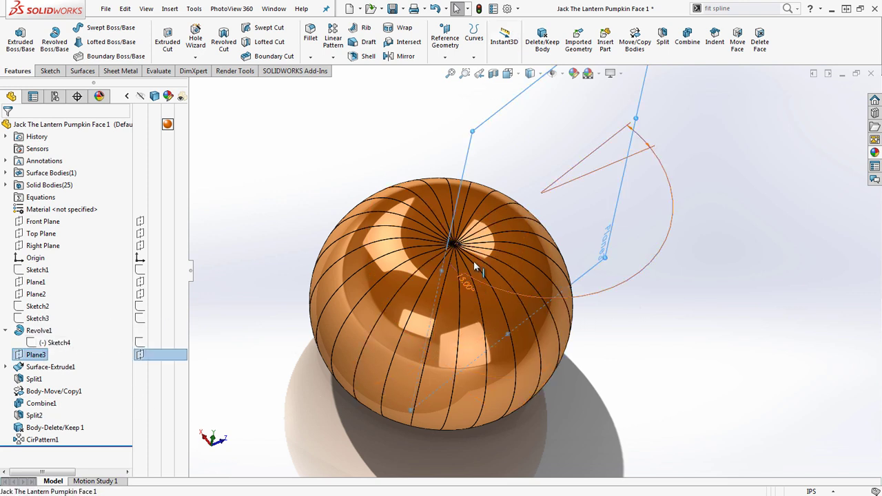
{"action": "left_click", "coordinate": [413, 129]}
{"action": "left_click", "coordinate": [513, 40]}
- Link Plane3's angle dimension to a new global variable named "pumpkinangle"
{"action": "left_click", "coordinate": [36, 356]}
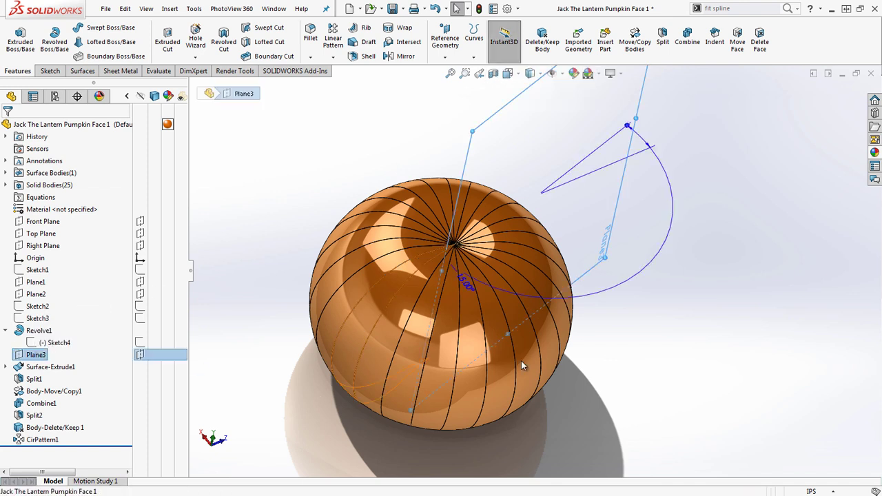
{"action": "double_click", "coordinate": [467, 291]}
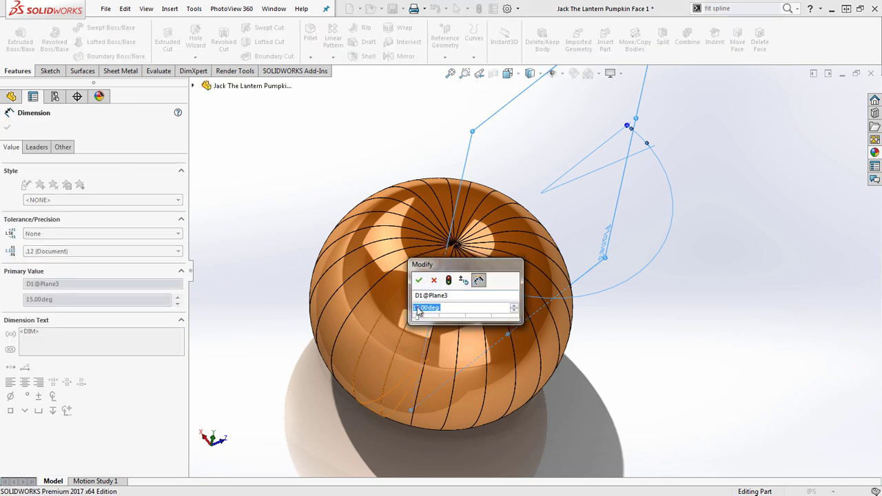
{"action": "type", "text": "="}
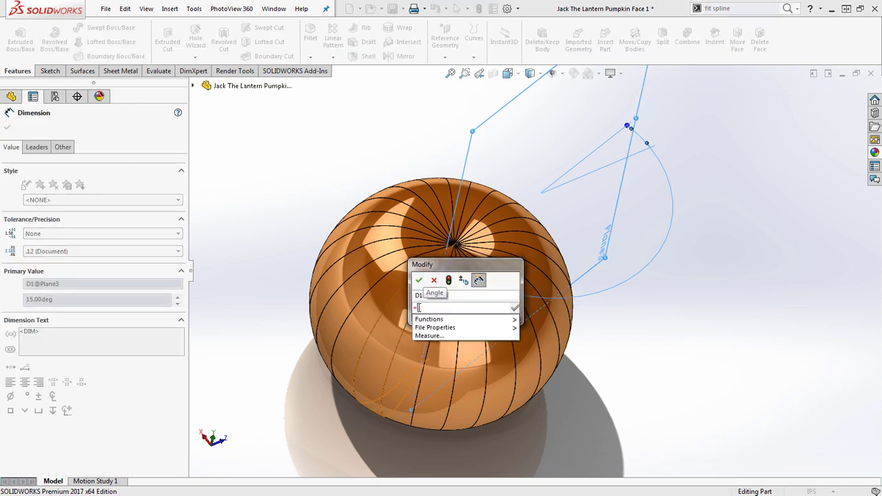
{"action": "mouse_move", "coordinate": [434, 317]}
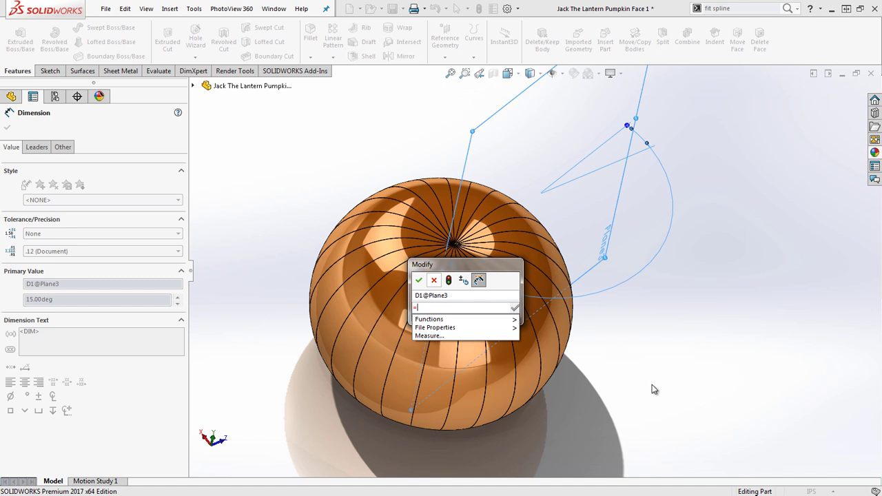
{"action": "left_click", "coordinate": [420, 308]}
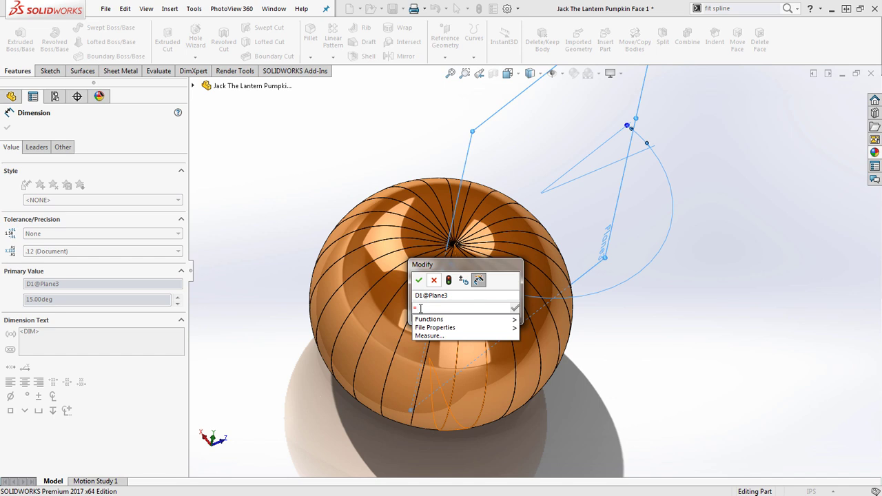
{"action": "type", "text": "=1"}
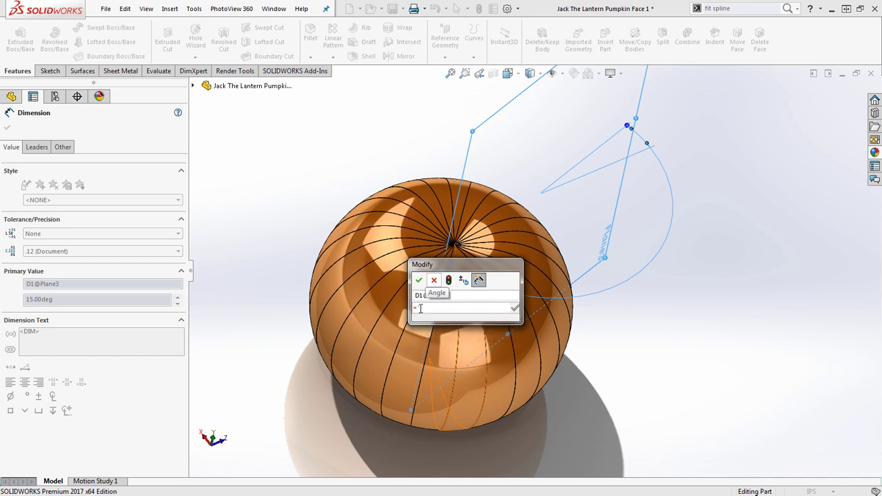
{"action": "type", "text": "\"Pump"}
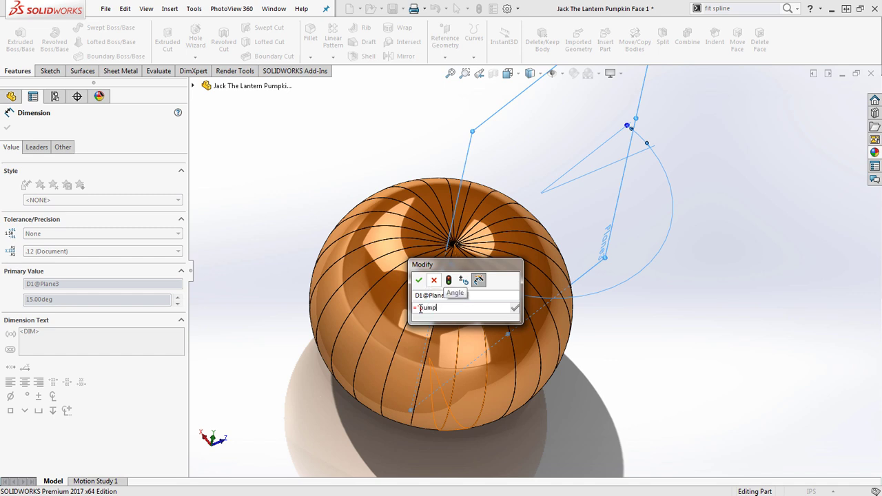
{"action": "type", "text": "kinangle\""}
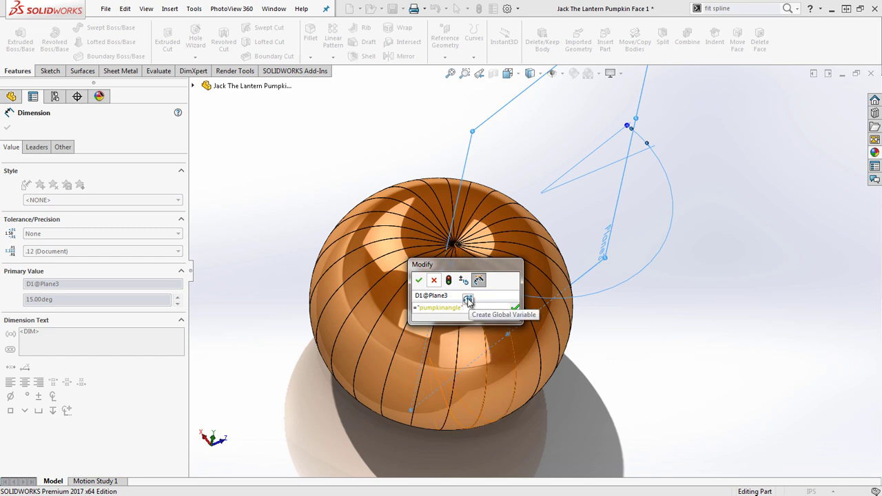
{"action": "left_click", "coordinate": [468, 302]}
{"action": "left_click", "coordinate": [418, 280]}
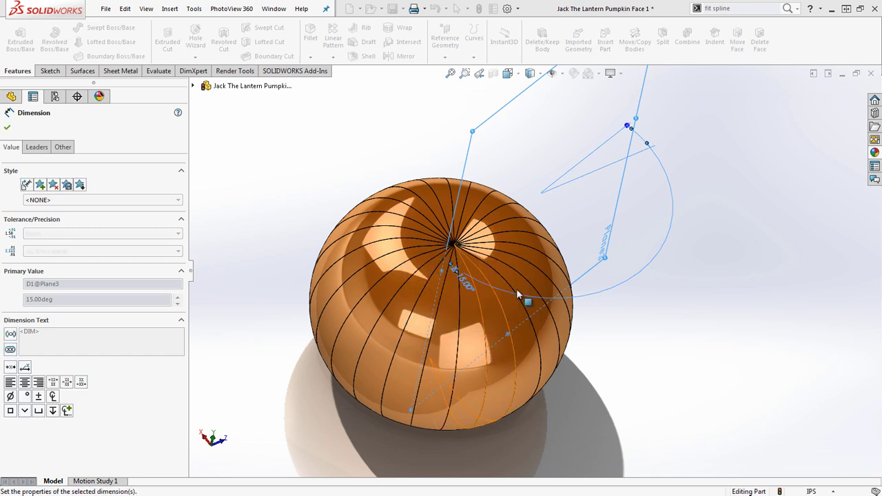
{"action": "scroll", "coordinate": [586, 331], "scroll_direction": "up", "scroll_amount": 3}
{"action": "middle_click_drag", "start_coordinate": [586, 331], "coordinate": [576, 290]}
{"action": "scroll", "coordinate": [314, 272], "scroll_direction": "up", "scroll_amount": 1}
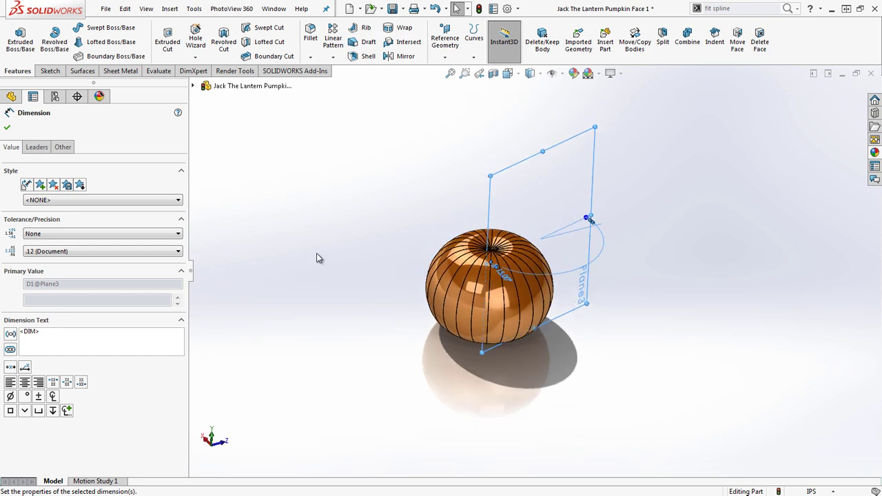
{"action": "left_click", "coordinate": [385, 250]}
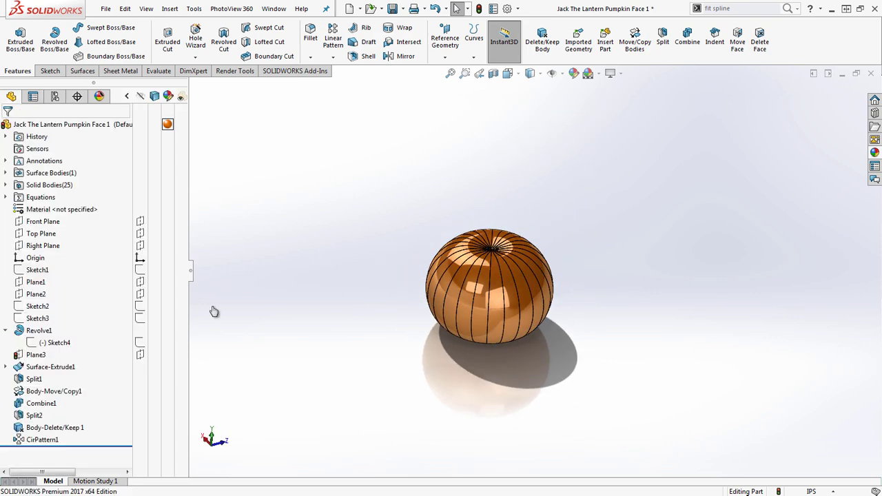
- Set CirPattern1's instance count to the equation 360/"pumpkinangle"
{"action": "left_click", "coordinate": [43, 439]}
{"action": "middle_click_drag", "start_coordinate": [534, 379], "coordinate": [547, 360]}
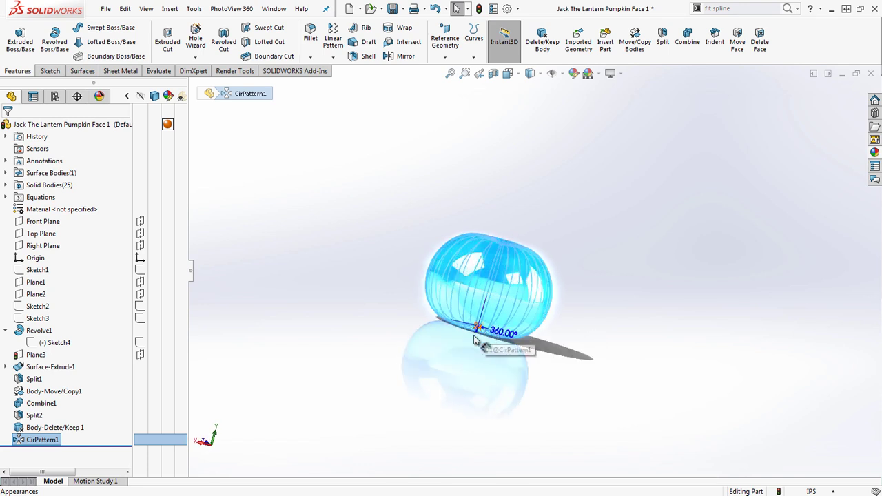
{"action": "left_click", "coordinate": [447, 363]}
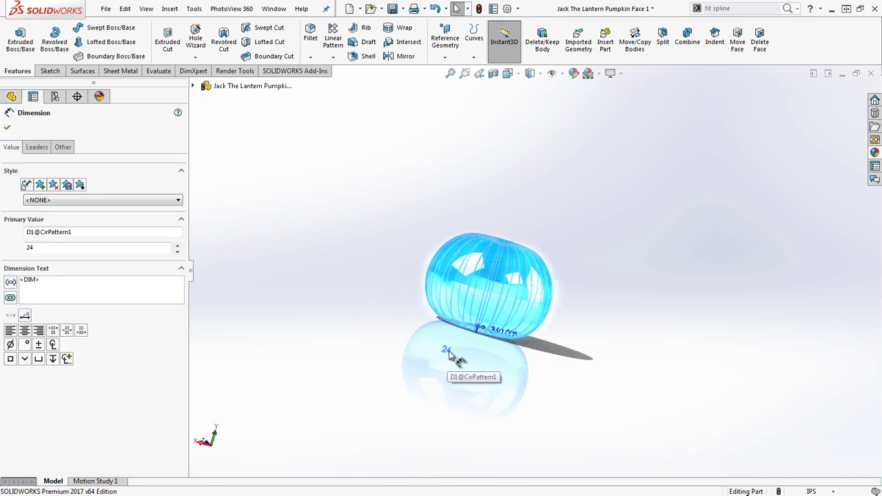
{"action": "double_click", "coordinate": [447, 350]}
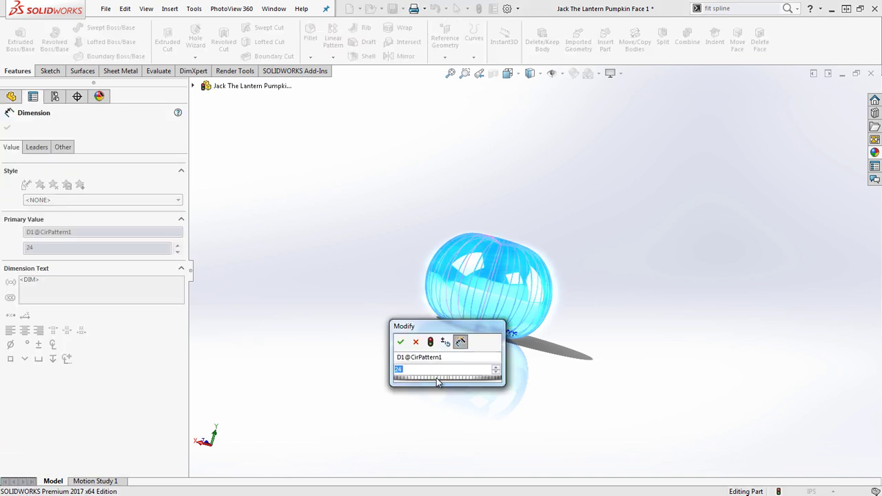
{"action": "type", "text": "=360/"}
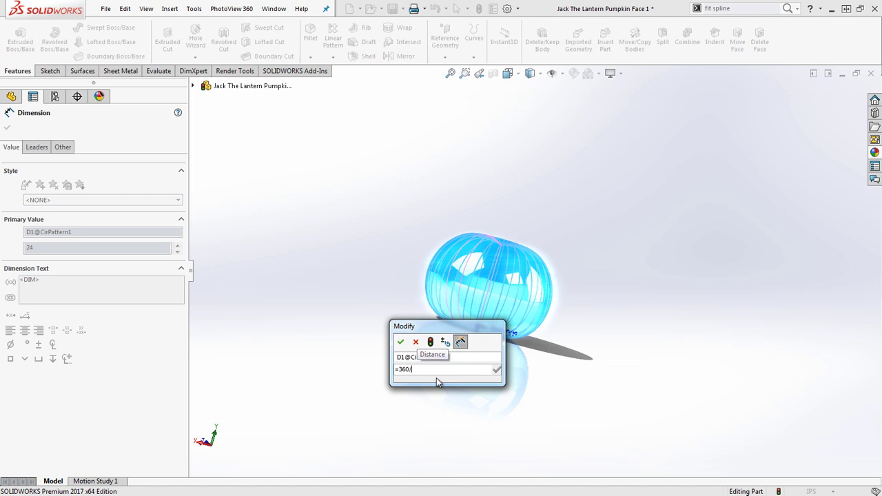
{"action": "key", "text": "BackSpace"}
{"action": "key", "text": "BackSpace"}
{"action": "key", "text": "BackSpace"}
{"action": "key", "text": "BackSpace"}
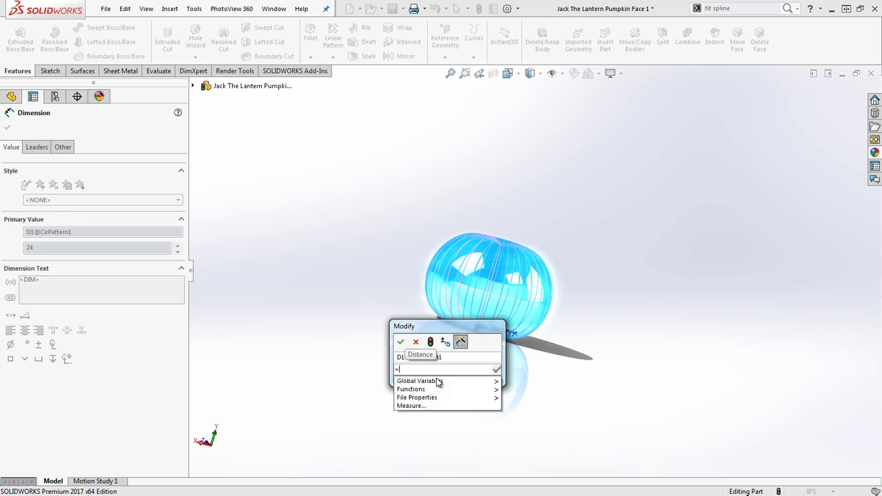
{"action": "mouse_move", "coordinate": [426, 382]}
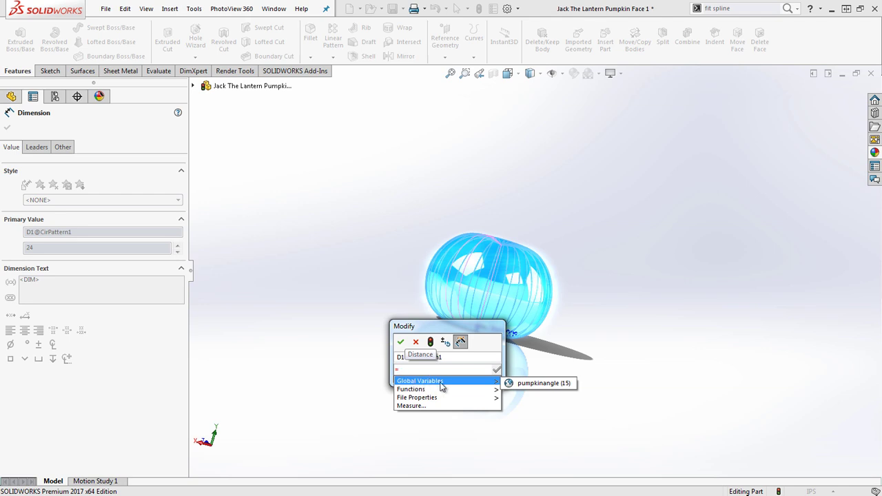
{"action": "left_click", "coordinate": [534, 383]}
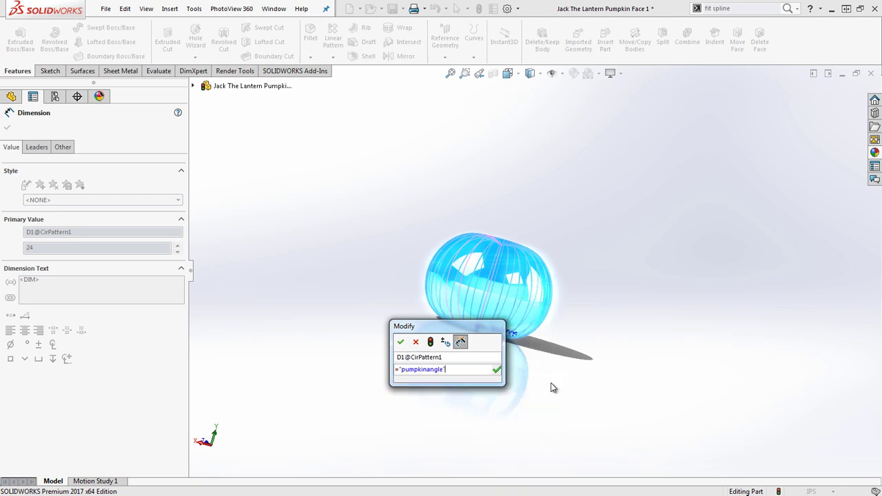
{"action": "left_click", "coordinate": [401, 369]}
{"action": "type", "text": "360/"}
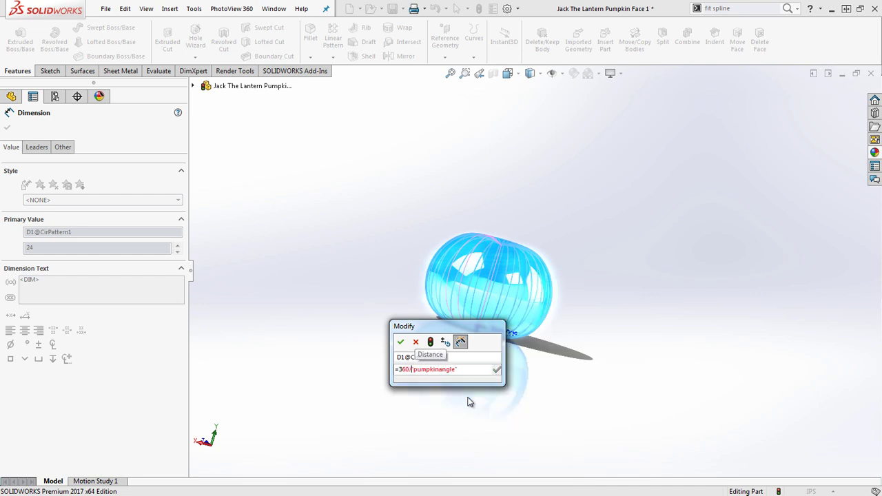
{"action": "left_click", "coordinate": [401, 342]}
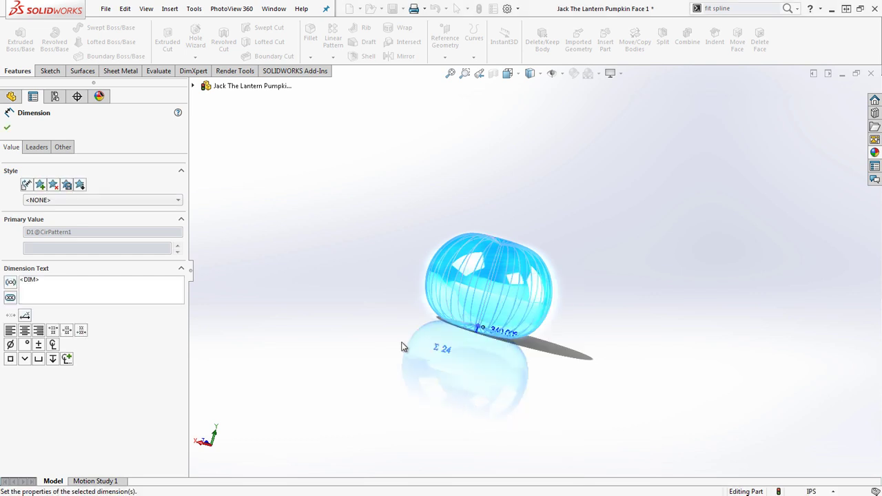
{"action": "left_click", "coordinate": [577, 355]}
- Set the global variable "pumpkinangle" to 30 and inspect the rebuilt pumpkin segments
{"action": "middle_click_drag", "start_coordinate": [593, 333], "coordinate": [558, 397]}
{"action": "scroll", "coordinate": [516, 235], "scroll_direction": "down", "scroll_amount": 2}
{"action": "scroll", "coordinate": [516, 233], "scroll_direction": "down", "scroll_amount": 2}
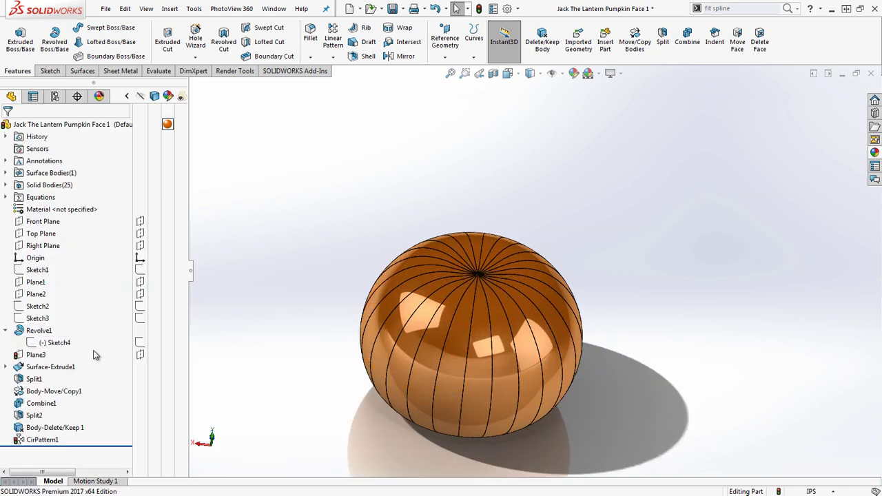
{"action": "left_click", "coordinate": [38, 355]}
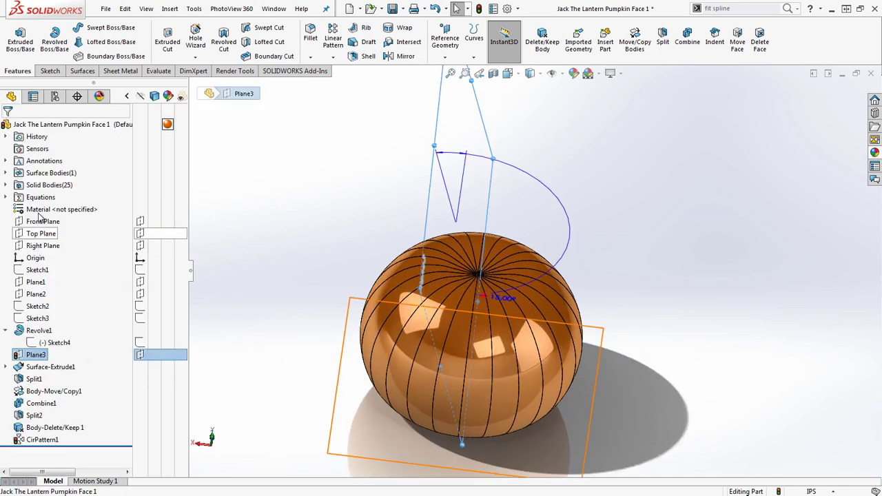
{"action": "left_click", "coordinate": [307, 192]}
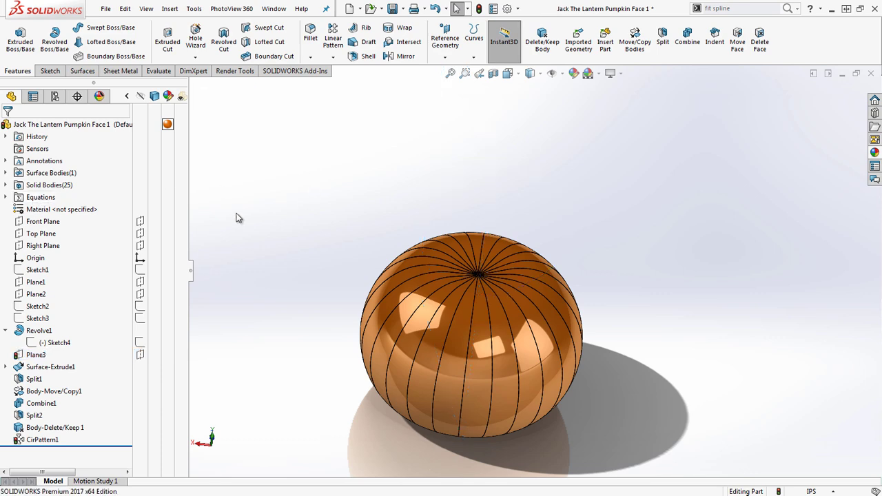
{"action": "right_click", "coordinate": [59, 196]}
{"action": "left_click", "coordinate": [76, 200]}
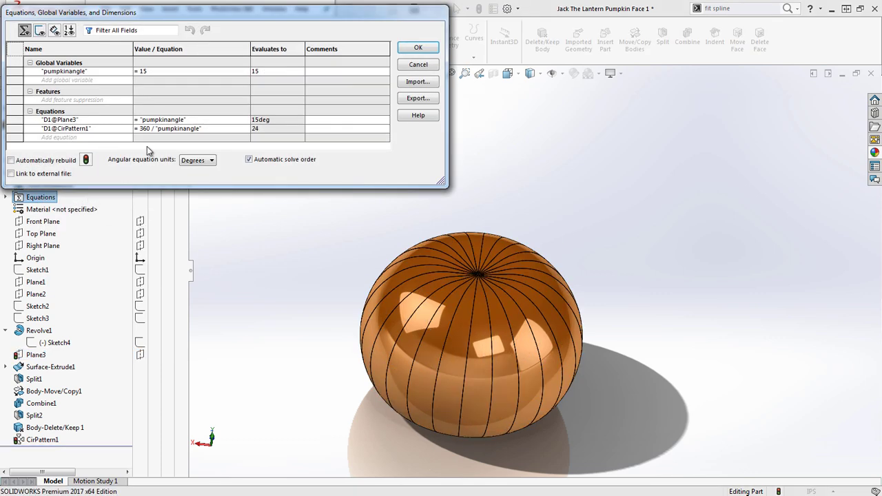
{"action": "left_click", "coordinate": [175, 75]}
{"action": "key", "text": "BackSpace"}
{"action": "key", "text": "BackSpace"}
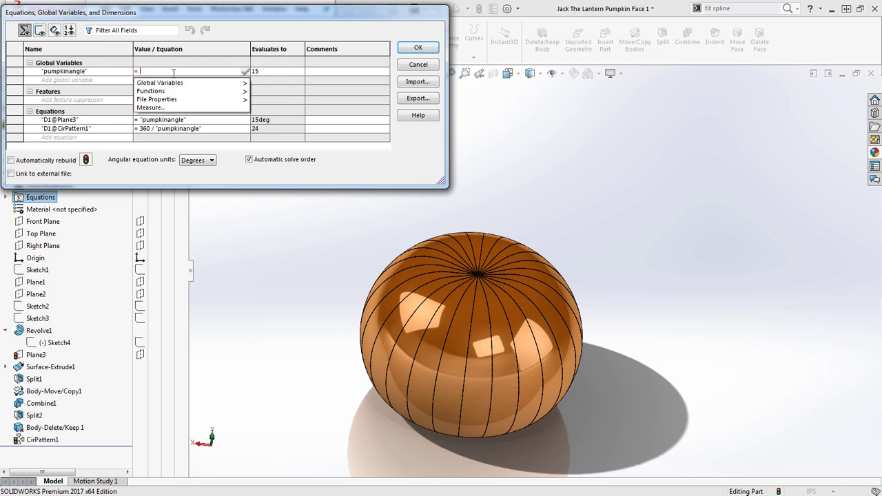
{"action": "type", "text": "30"}
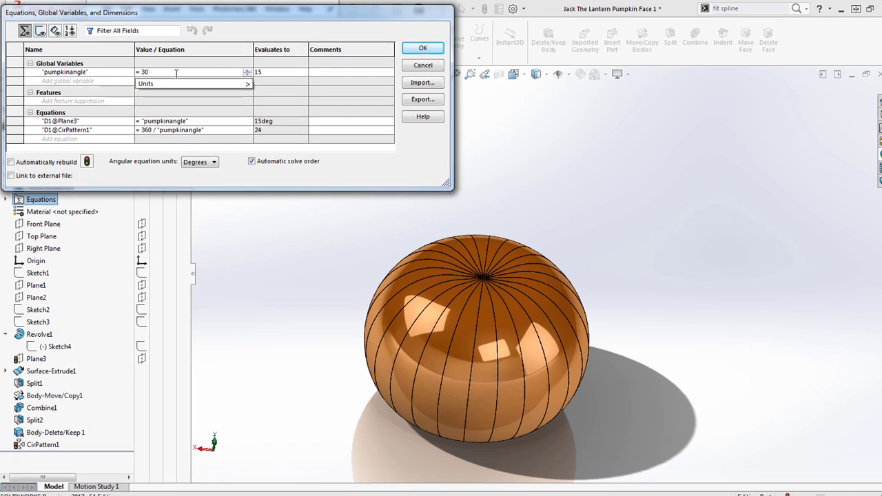
{"action": "mouse_move", "coordinate": [157, 85]}
{"action": "key", "text": "Return"}
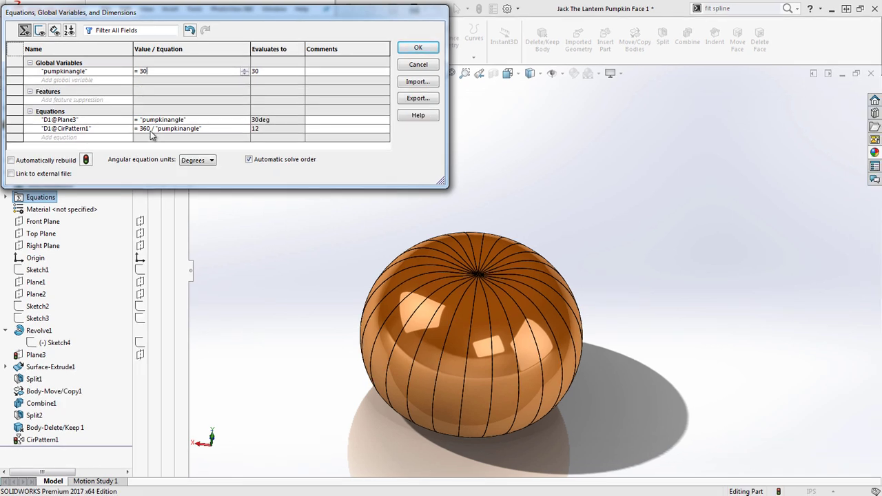
{"action": "left_click", "coordinate": [418, 47]}
{"action": "middle_click_drag", "start_coordinate": [643, 319], "coordinate": [639, 297]}
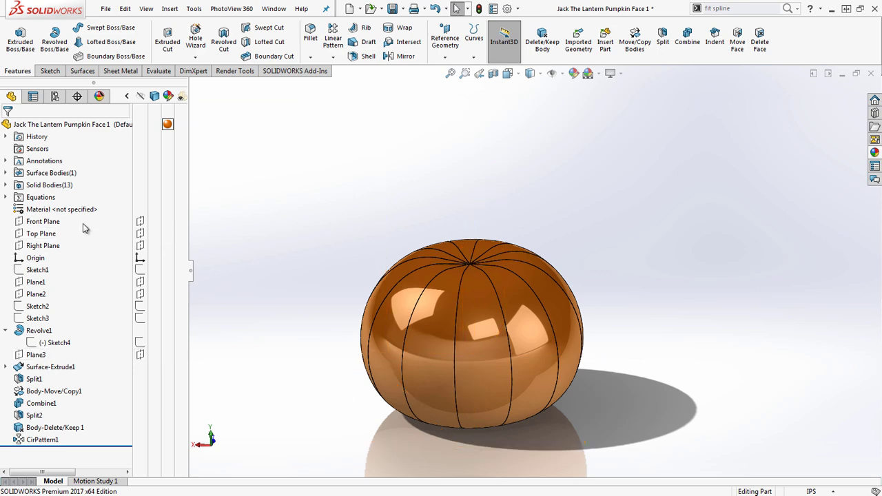
- Set the global variable "pumpkinangle" to 20 in the equations and apply it to the model
{"action": "right_click", "coordinate": [44, 198]}
{"action": "left_click", "coordinate": [89, 204]}
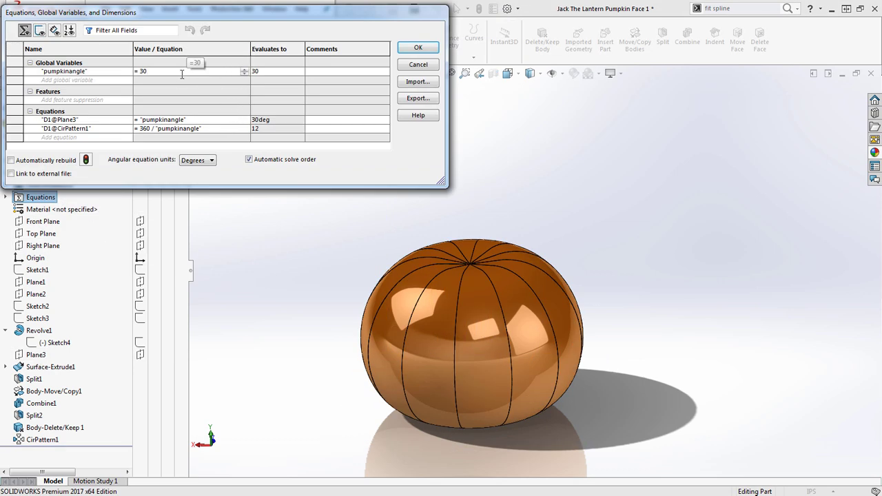
{"action": "key", "text": "BackSpace"}
{"action": "key", "text": "BackSpace"}
{"action": "type", "text": "20"}
{"action": "key", "text": "Tab"}
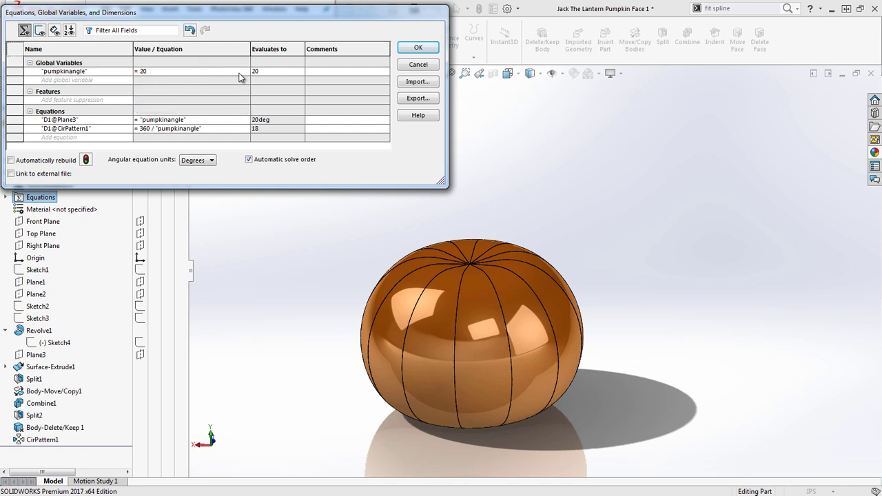
{"action": "left_click", "coordinate": [418, 47]}
- Roll the model back to just before CirPattern1 so only the single wedge is shown
{"action": "middle_click_drag", "start_coordinate": [406, 205], "coordinate": [459, 270]}
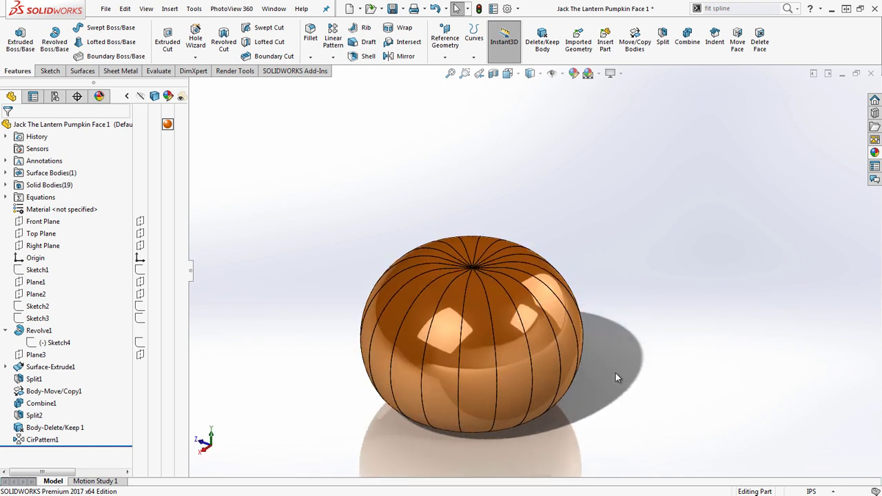
{"action": "scroll", "coordinate": [616, 378], "scroll_direction": "down", "scroll_amount": 2}
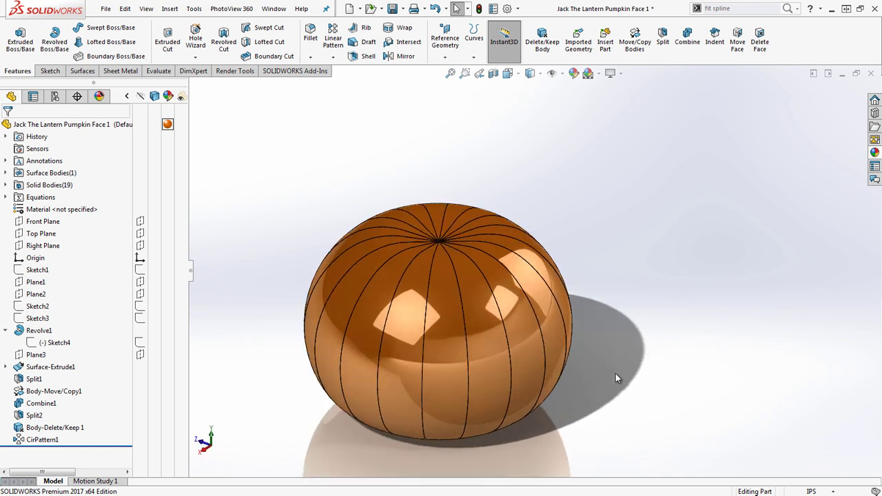
{"action": "left_click", "coordinate": [32, 406]}
{"action": "middle_click_drag", "start_coordinate": [250, 228], "coordinate": [379, 253]}
{"action": "left_click", "coordinate": [455, 331]}
{"action": "left_click_drag", "start_coordinate": [93, 445], "coordinate": [87, 433]}
{"action": "middle_click_drag", "start_coordinate": [441, 306], "coordinate": [501, 305]}
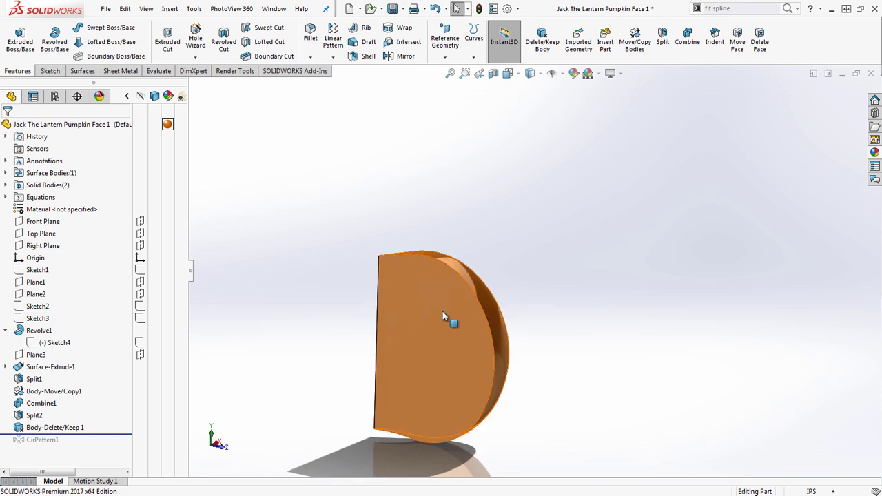
- Check Plane3's angle and position against the single pumpkin wedge
{"action": "left_click", "coordinate": [141, 354]}
{"action": "middle_click_drag", "start_coordinate": [417, 360], "coordinate": [413, 321]}
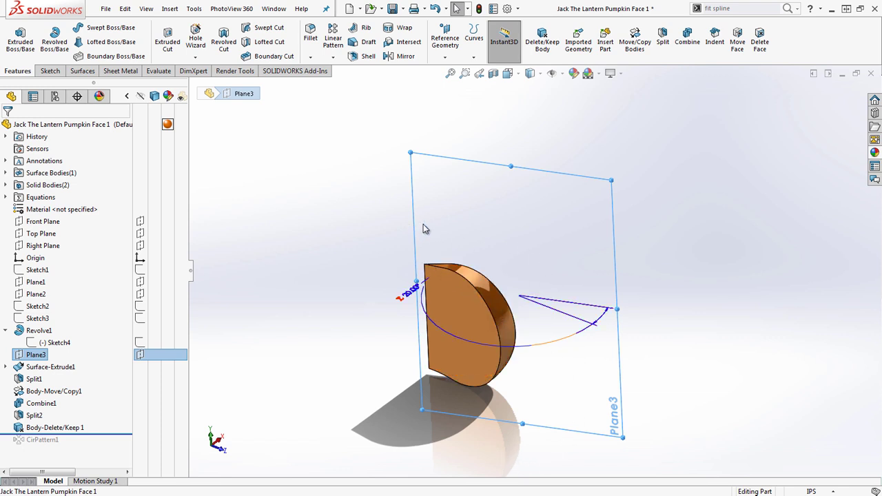
{"action": "middle_click_drag", "start_coordinate": [527, 389], "coordinate": [465, 369]}
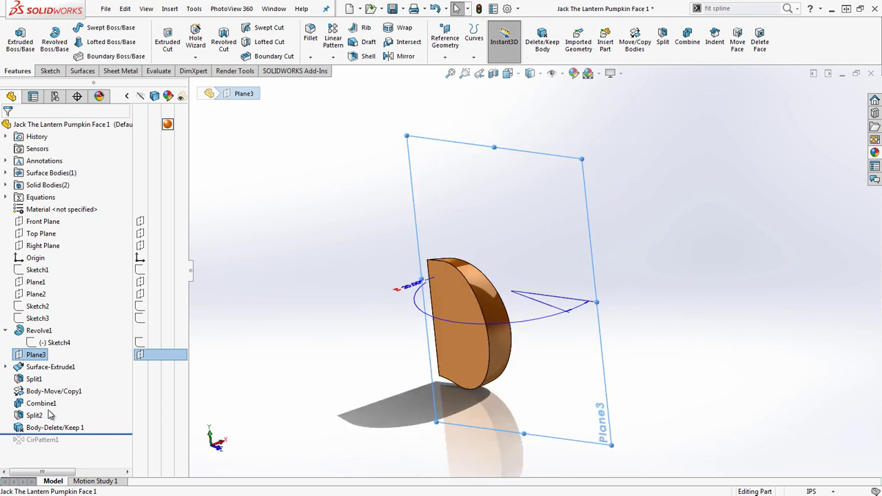
{"action": "left_click_drag", "start_coordinate": [110, 435], "coordinate": [90, 435]}
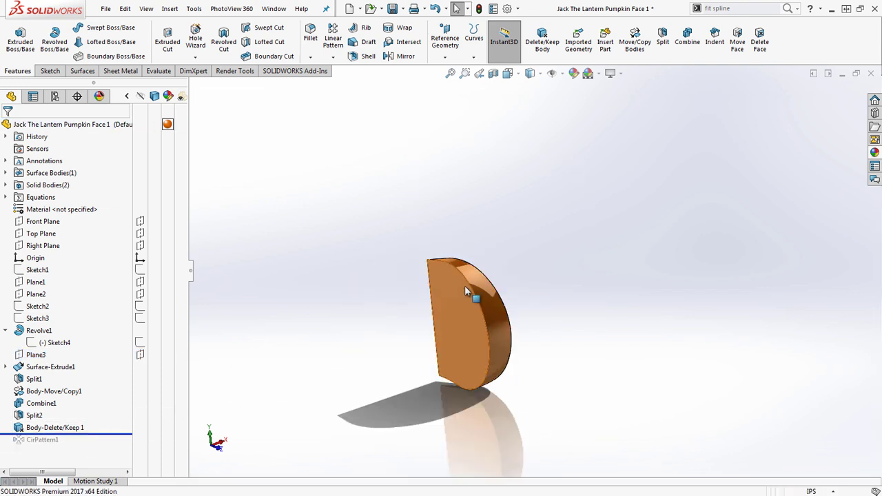
- Try to use the wedge's curved outer face for a Freeform surface
{"action": "scroll", "coordinate": [486, 297], "scroll_direction": "down", "scroll_amount": 3}
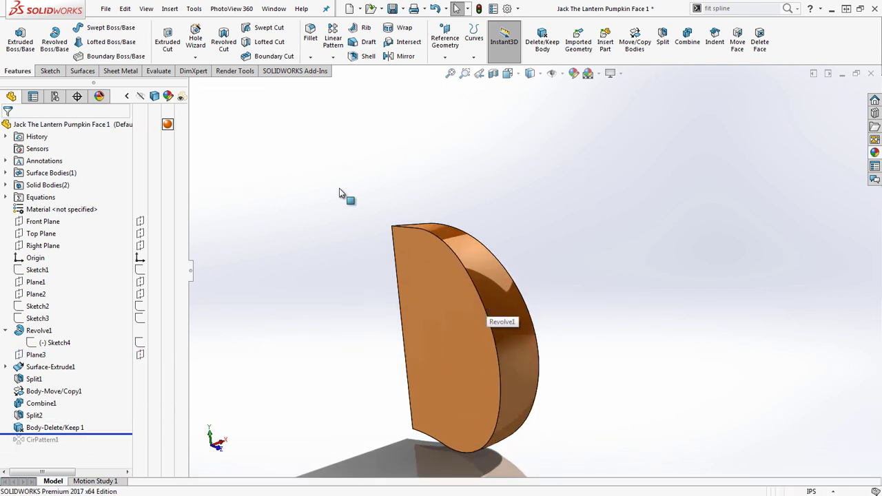
{"action": "left_click", "coordinate": [81, 71]}
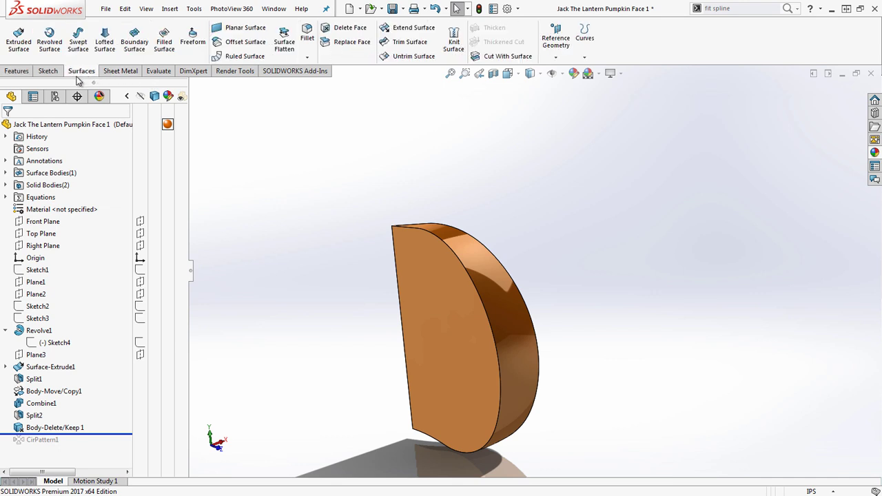
{"action": "left_click", "coordinate": [193, 38]}
{"action": "left_click", "coordinate": [503, 298]}
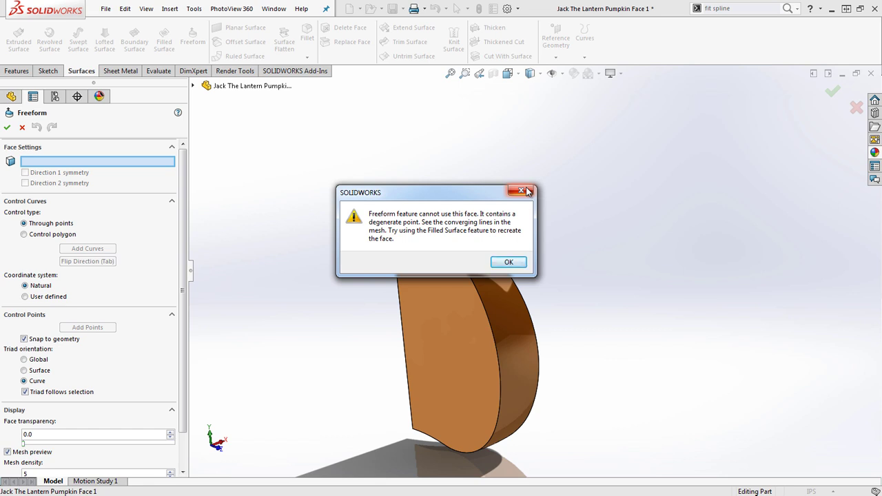
{"action": "left_click_drag", "start_coordinate": [483, 201], "coordinate": [456, 125]}
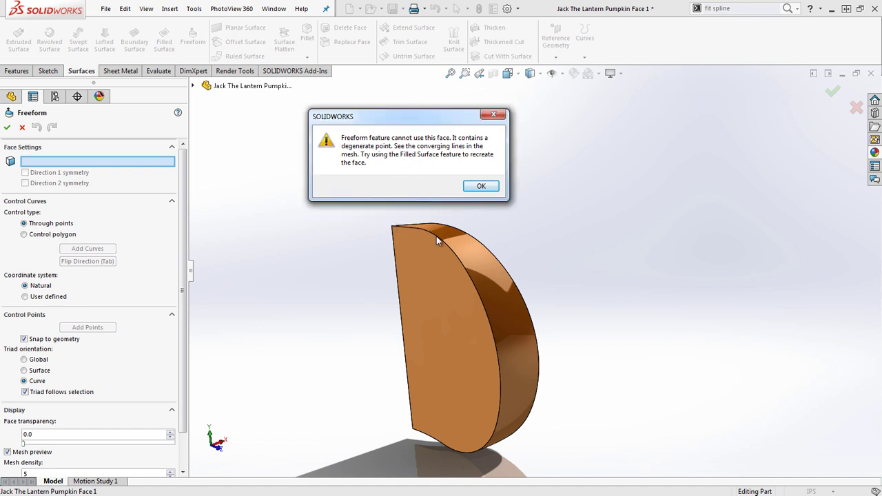
{"action": "left_click", "coordinate": [479, 186]}
{"action": "middle_click_drag", "start_coordinate": [443, 197], "coordinate": [461, 302]}
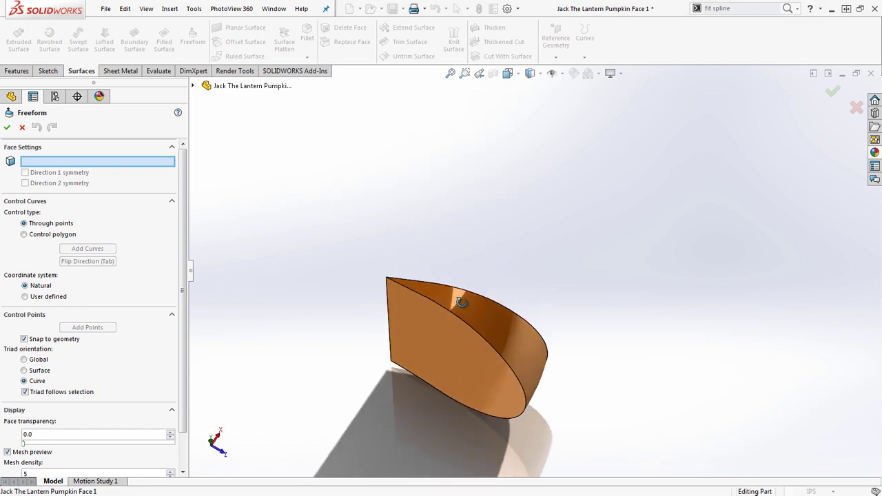
{"action": "scroll", "coordinate": [462, 302], "scroll_direction": "down", "scroll_amount": 3}
{"action": "left_click", "coordinate": [490, 302]}
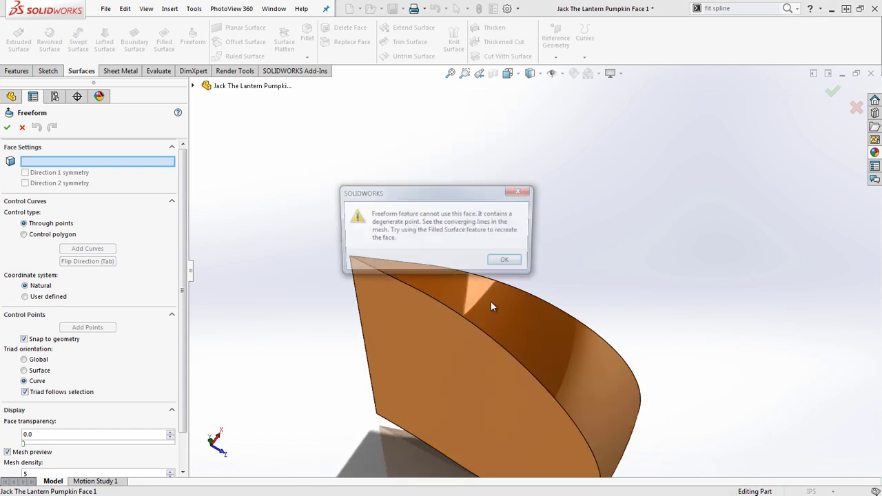
{"action": "left_click", "coordinate": [508, 262]}
- Examine the wedge's pointed tip where the outer face's edges converge
{"action": "middle_click_drag", "start_coordinate": [529, 351], "coordinate": [451, 297]}
{"action": "scroll", "coordinate": [445, 283], "scroll_direction": "down", "scroll_amount": 5}
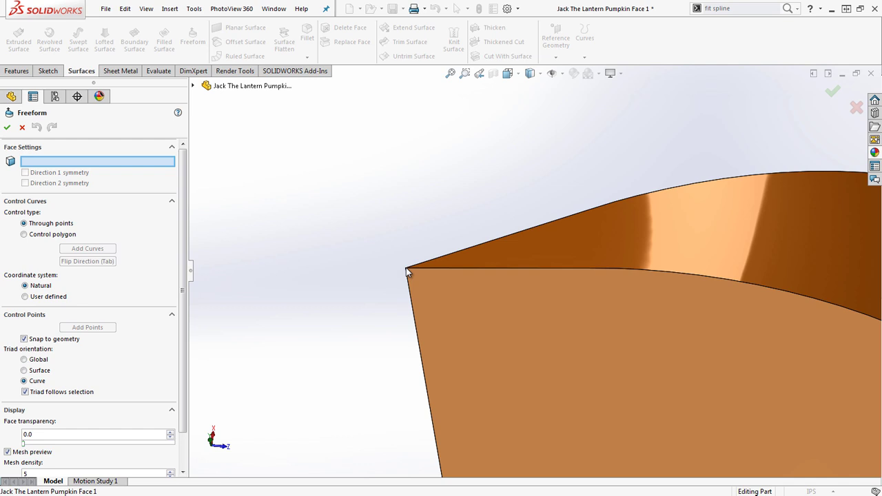
{"action": "middle_click_drag", "start_coordinate": [406, 268], "coordinate": [735, 226]}
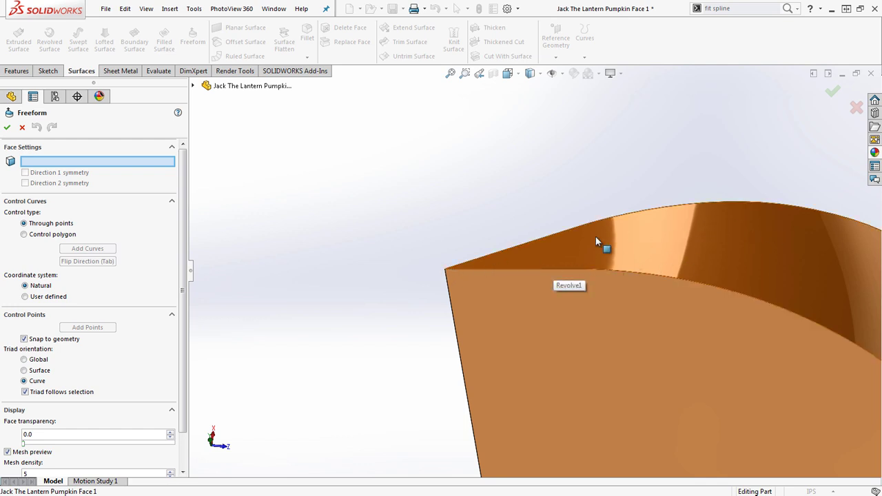
{"action": "middle_click_drag", "start_coordinate": [501, 262], "coordinate": [677, 279]}
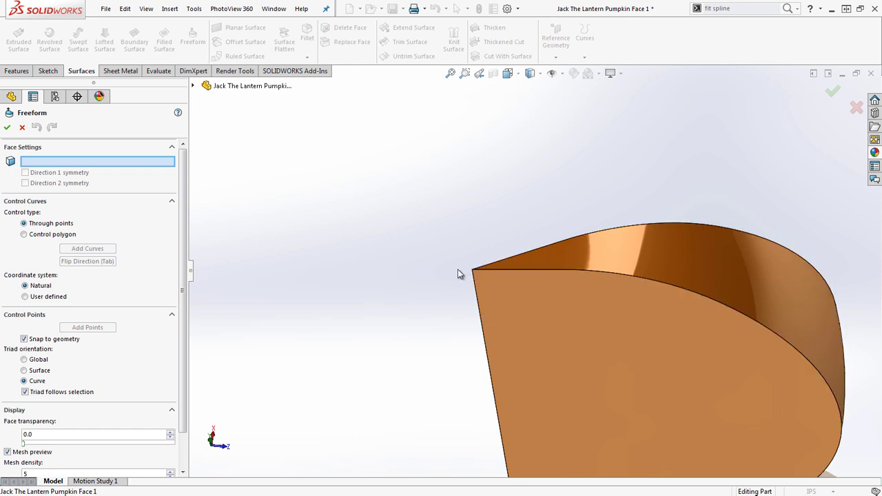
{"action": "middle_click_drag", "start_coordinate": [842, 282], "coordinate": [602, 240]}
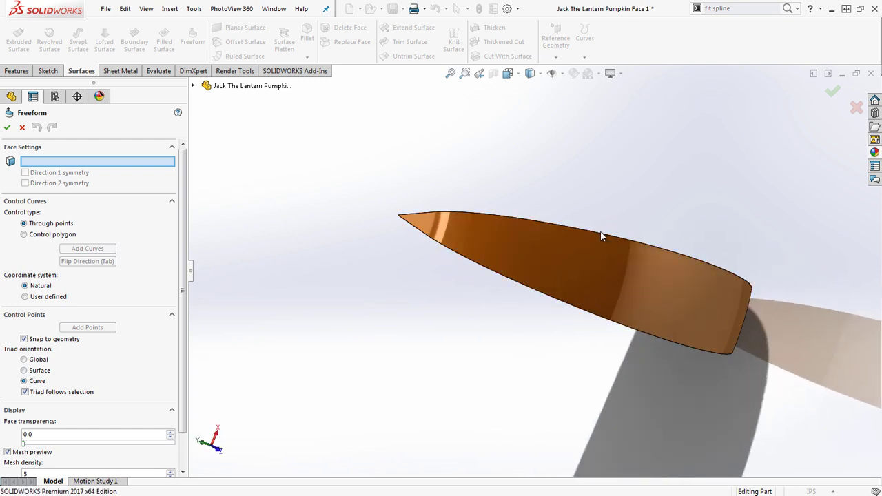
- Examine the wedge's tapering outer face and straight center edge, and cancel the Freeform command
{"action": "scroll", "coordinate": [431, 202], "scroll_direction": "down", "scroll_amount": 3}
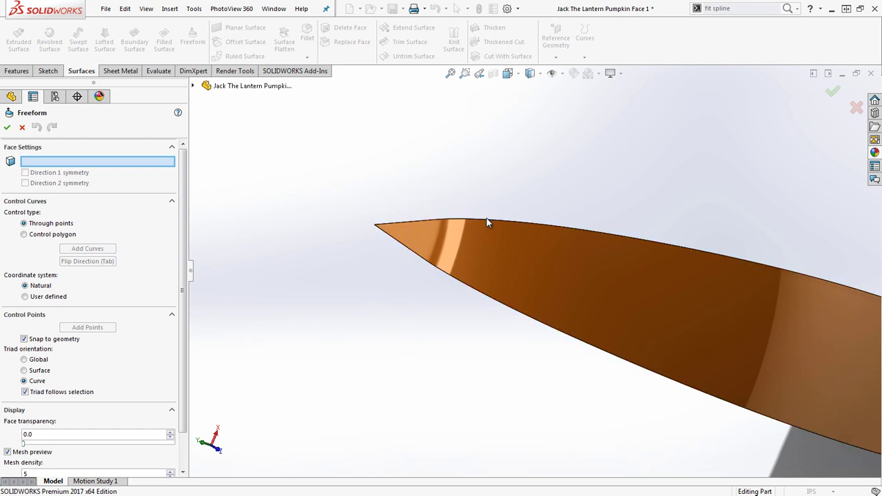
{"action": "scroll", "coordinate": [597, 338], "scroll_direction": "up", "scroll_amount": 3}
{"action": "scroll", "coordinate": [611, 294], "scroll_direction": "down", "scroll_amount": 2}
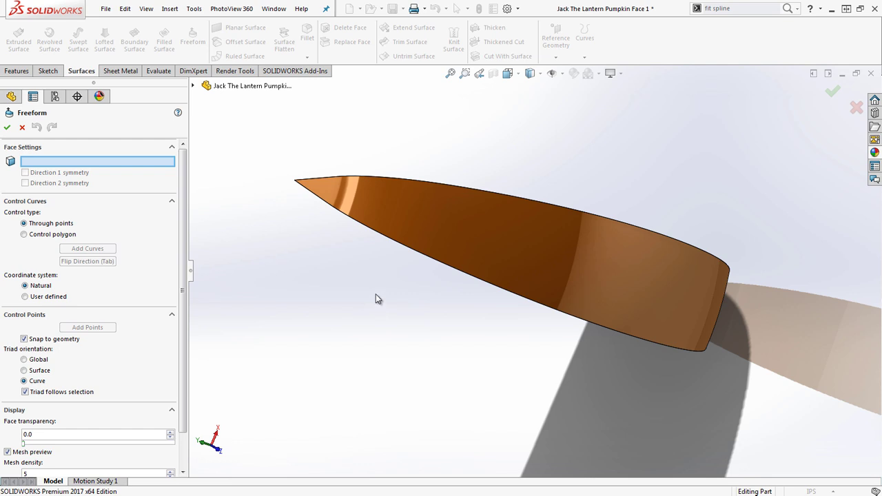
{"action": "middle_click_drag", "start_coordinate": [390, 356], "coordinate": [414, 283]}
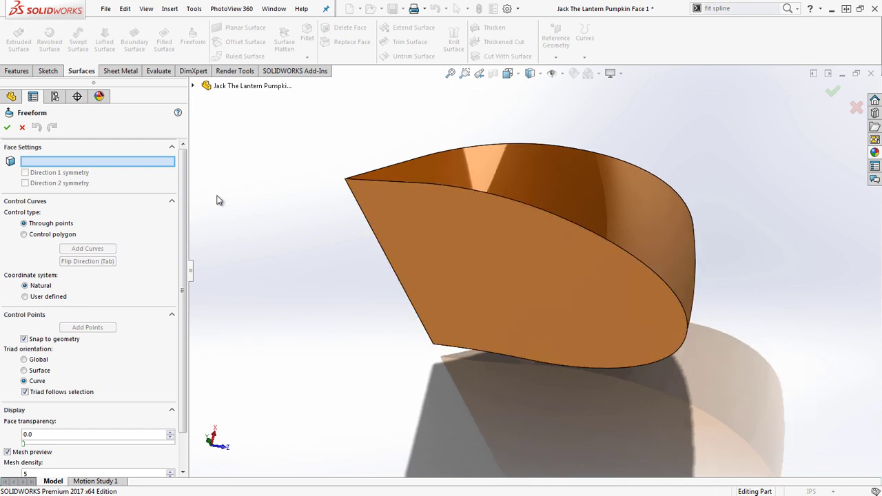
{"action": "left_click", "coordinate": [23, 128]}
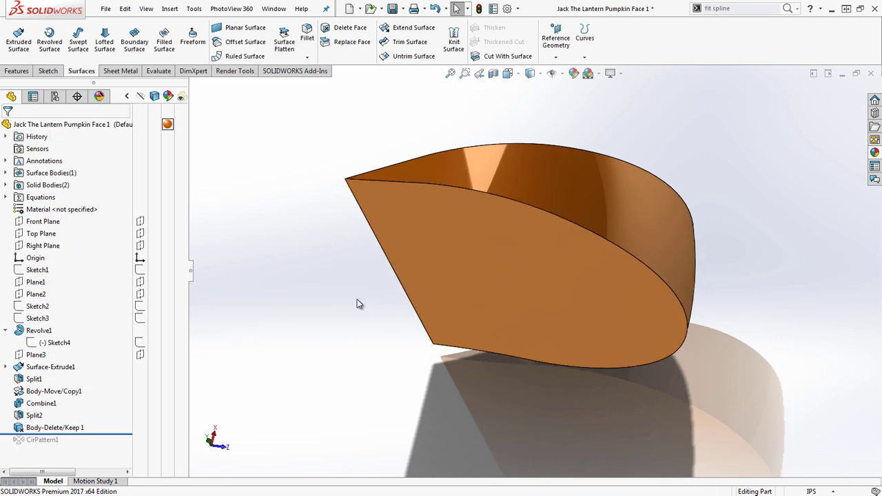
{"action": "middle_click_drag", "start_coordinate": [370, 303], "coordinate": [382, 262]}
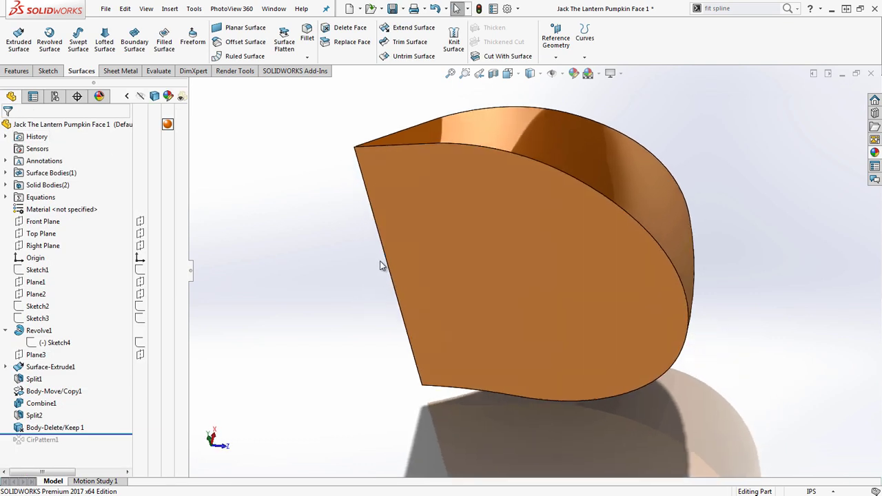
- Show the hidden hexagonal solid body Split1[2] alongside the pumpkin wedge
{"action": "left_click", "coordinate": [357, 153]}
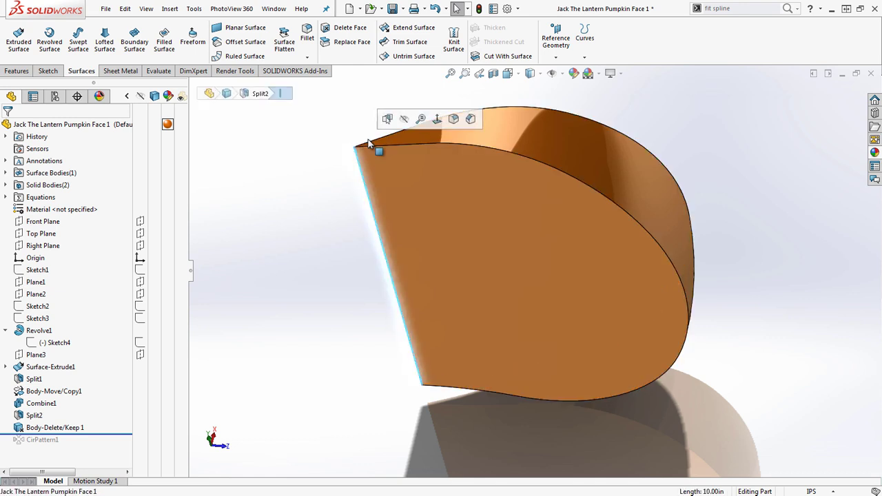
{"action": "left_click", "coordinate": [6, 185]}
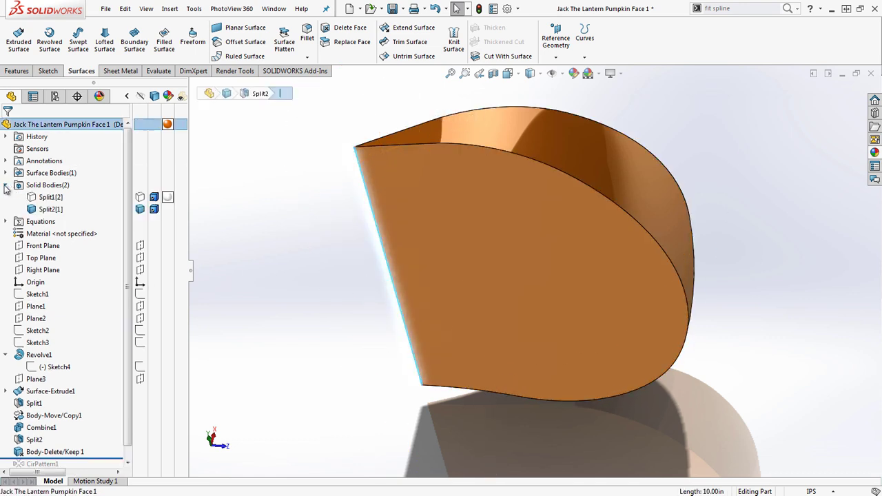
{"action": "left_click", "coordinate": [142, 198]}
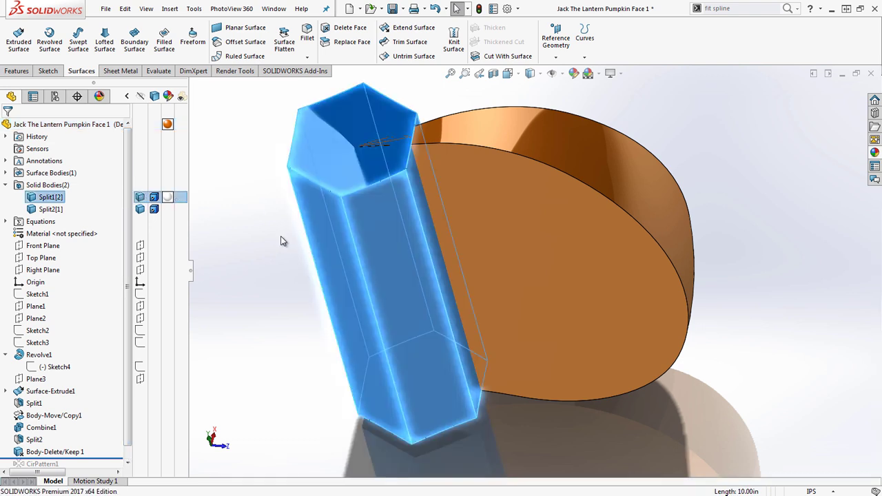
{"action": "middle_click_drag", "start_coordinate": [403, 192], "coordinate": [381, 140]}
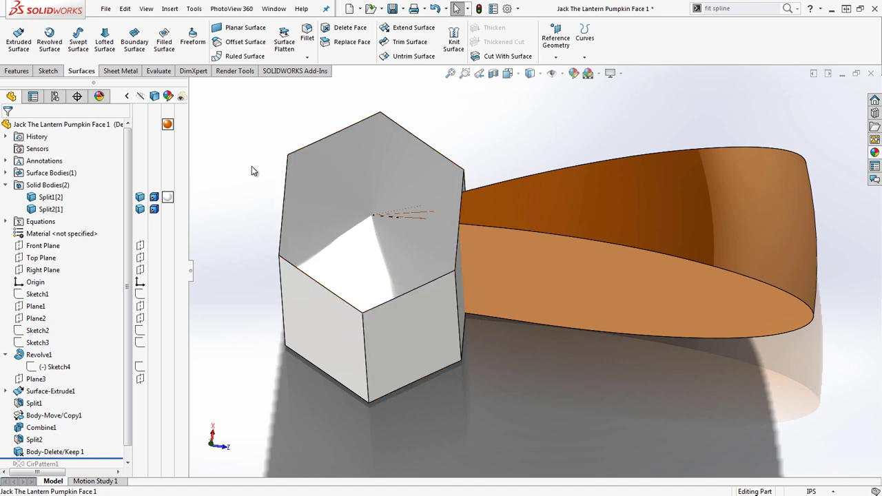
{"action": "key", "text": "f"}
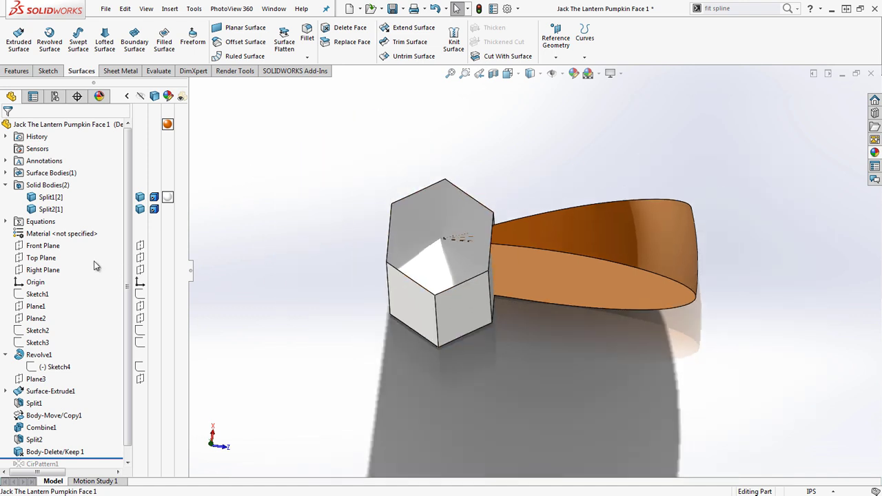
- Sketch a corner rectangle on the Front Plane enclosing both the hexagonal body and the wedge
{"action": "left_click", "coordinate": [60, 246]}
{"action": "middle_click_drag", "start_coordinate": [359, 262], "coordinate": [463, 156]}
{"action": "left_click", "coordinate": [47, 71]}
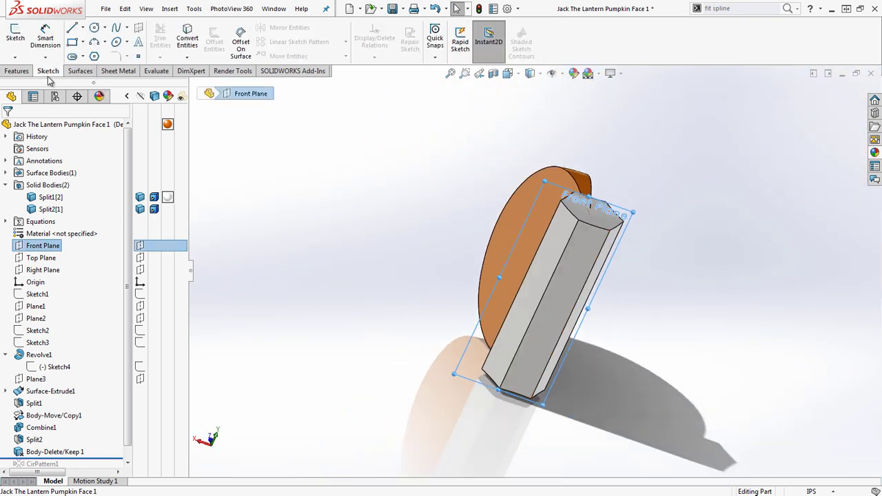
{"action": "left_click", "coordinate": [72, 42]}
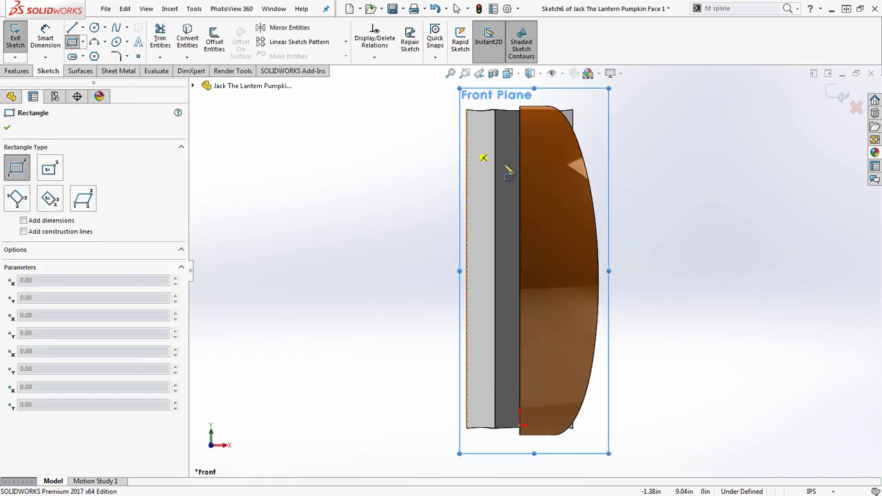
{"action": "left_click", "coordinate": [446, 99]}
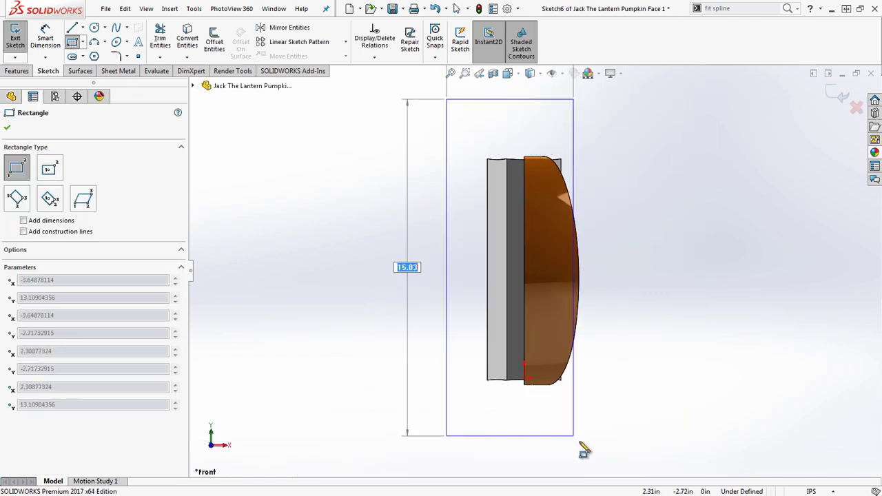
{"action": "left_click", "coordinate": [610, 429]}
- Set up an extruded cut from the rectangle with its direction reversed and a blind depth of 0.20 in
{"action": "mouse_move", "coordinate": [412, 271]}
{"action": "middle_mouse_down"}
{"action": "mouse_move", "coordinate": [494, 278]}
{"action": "mouse_move", "coordinate": [530, 338]}
{"action": "mouse_move", "coordinate": [524, 403]}
{"action": "middle_mouse_up"}
{"action": "left_click", "coordinate": [17, 71]}
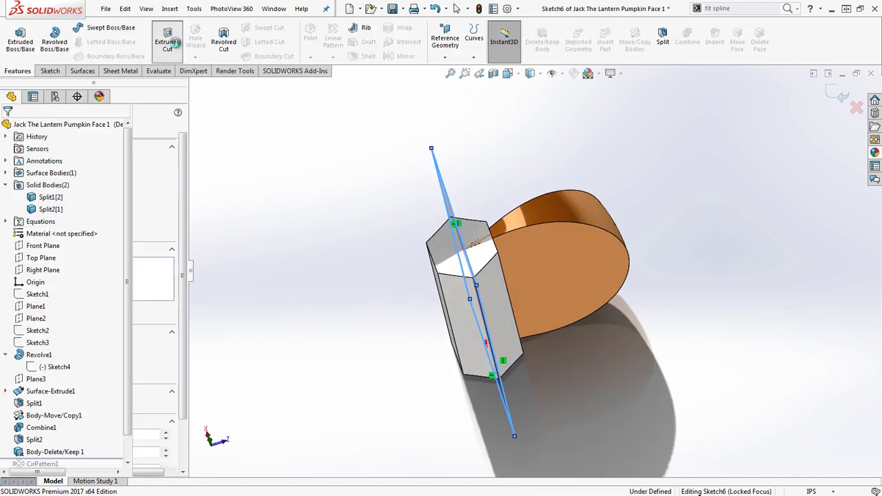
{"action": "left_click", "coordinate": [167, 40]}
{"action": "left_click", "coordinate": [10, 193]}
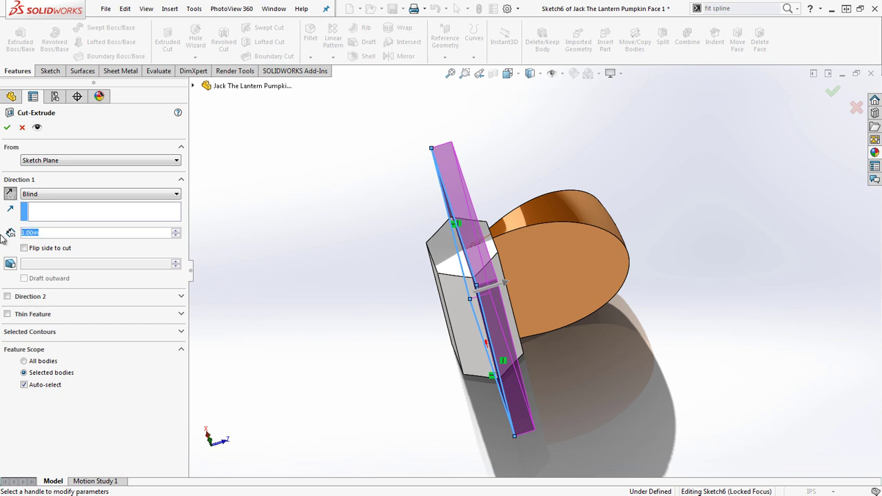
{"action": "type", "text": "0.2"}
{"action": "key", "text": "Return"}
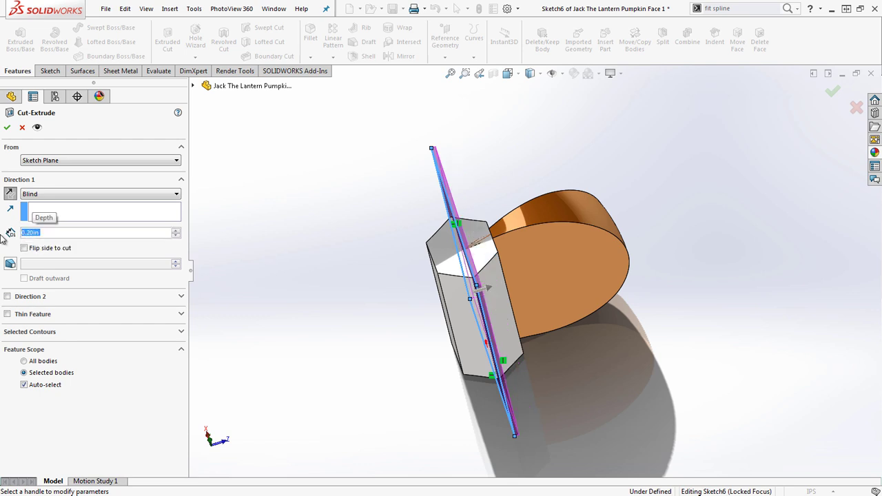
- Cut the orange pumpkin wedge with the sketch, using a 0.20 in Blind depth, automatic body selection off and only that body in scope
{"action": "scroll", "coordinate": [505, 260], "scroll_direction": "down", "scroll_amount": 7}
{"action": "middle_click_drag", "start_coordinate": [434, 252], "coordinate": [422, 266]}
{"action": "scroll", "coordinate": [421, 265], "scroll_direction": "up", "scroll_amount": 3}
{"action": "scroll", "coordinate": [422, 265], "scroll_direction": "down", "scroll_amount": 1}
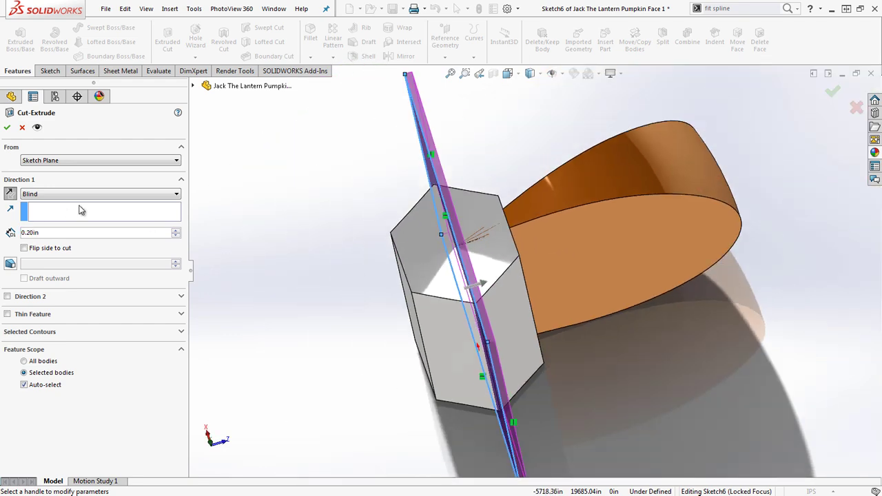
{"action": "left_click", "coordinate": [42, 388]}
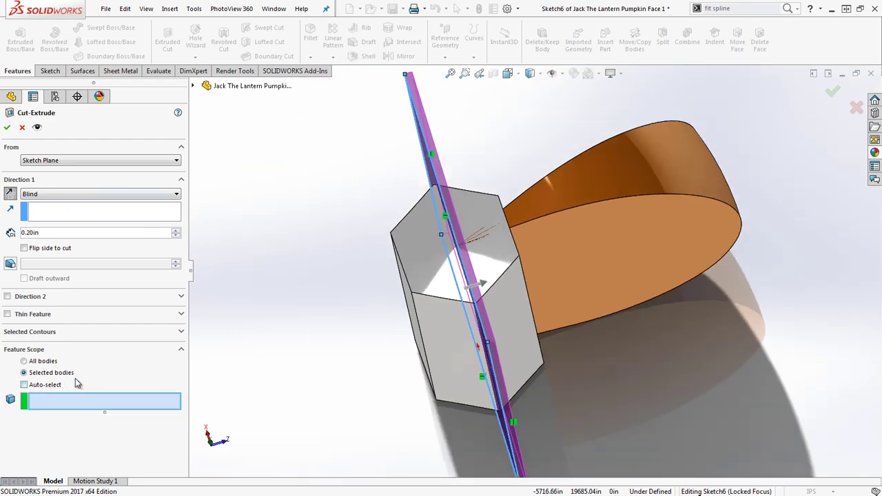
{"action": "left_click", "coordinate": [590, 222]}
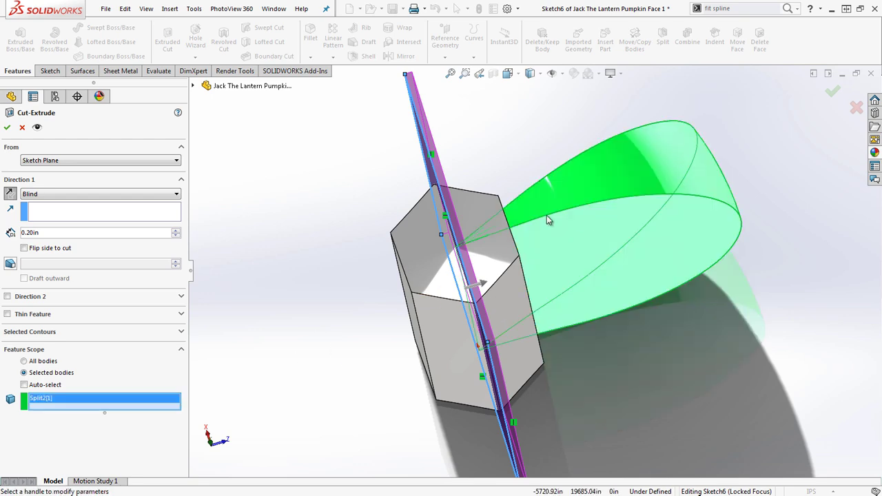
{"action": "left_click", "coordinate": [7, 128]}
- Isolate the cut pumpkin wedge and inspect its trimmed inner edge
{"action": "scroll", "coordinate": [439, 233], "scroll_direction": "down", "scroll_amount": 1}
{"action": "right_click", "coordinate": [604, 230]}
{"action": "left_click", "coordinate": [634, 444]}
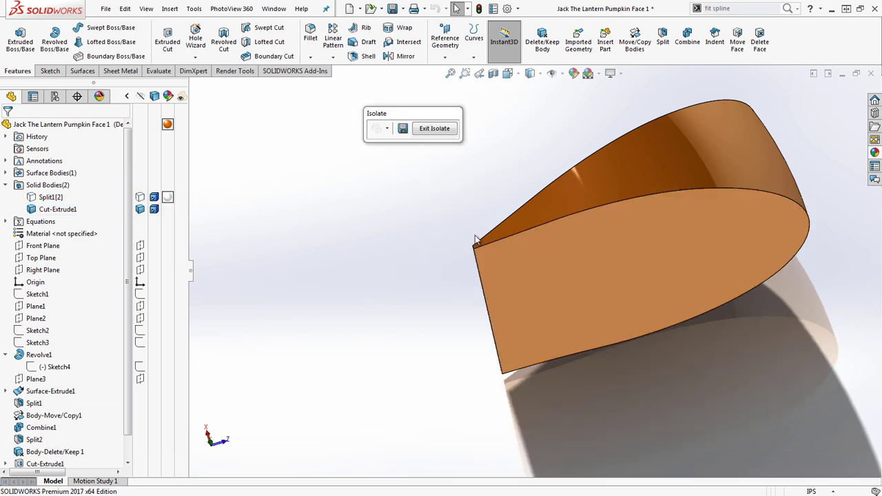
{"action": "scroll", "coordinate": [503, 267], "scroll_direction": "down", "scroll_amount": 5}
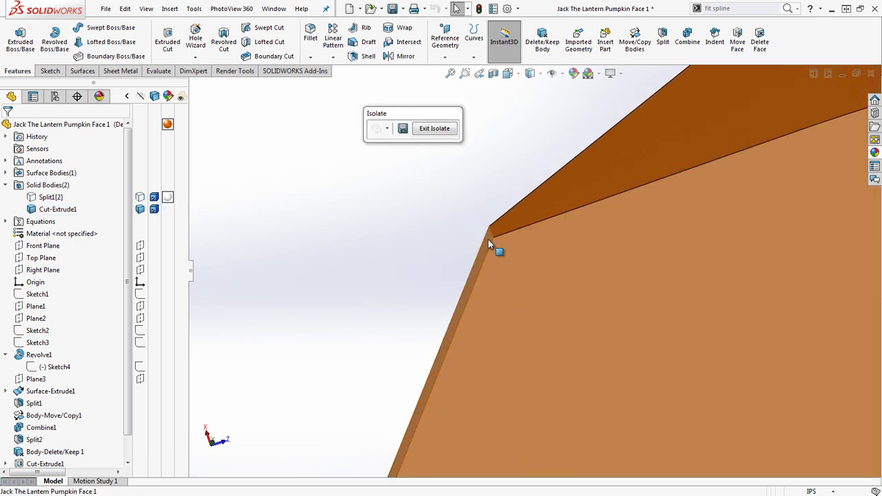
{"action": "scroll", "coordinate": [475, 234], "scroll_direction": "up", "scroll_amount": 5}
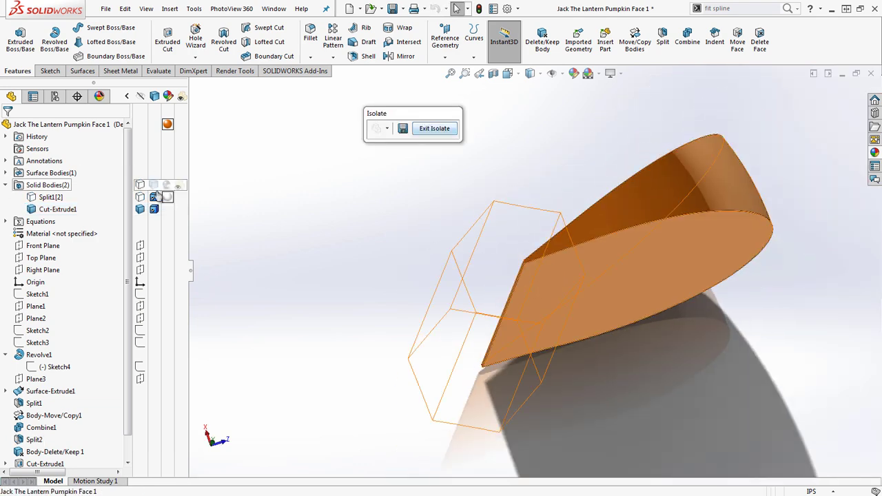
{"action": "middle_click_drag", "start_coordinate": [563, 214], "coordinate": [414, 104]}
- Start a Freeform feature on the curved outer face of the pumpkin wedge
{"action": "left_click", "coordinate": [82, 71]}
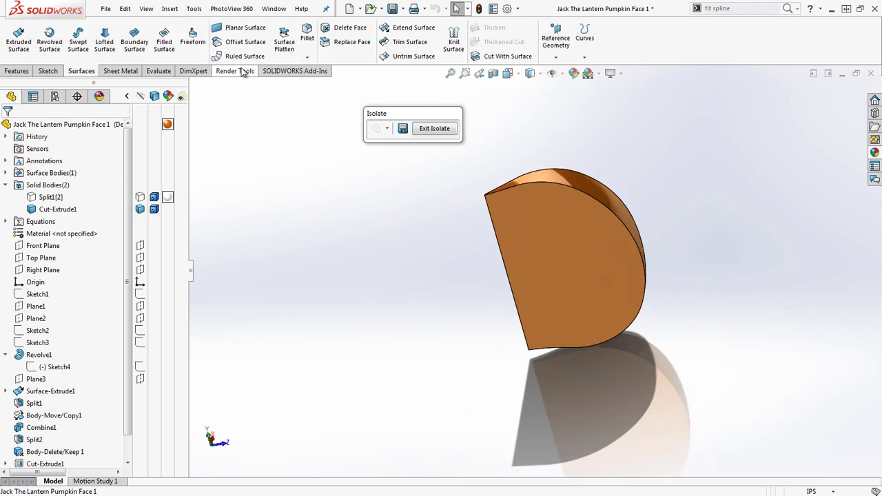
{"action": "left_click", "coordinate": [191, 39]}
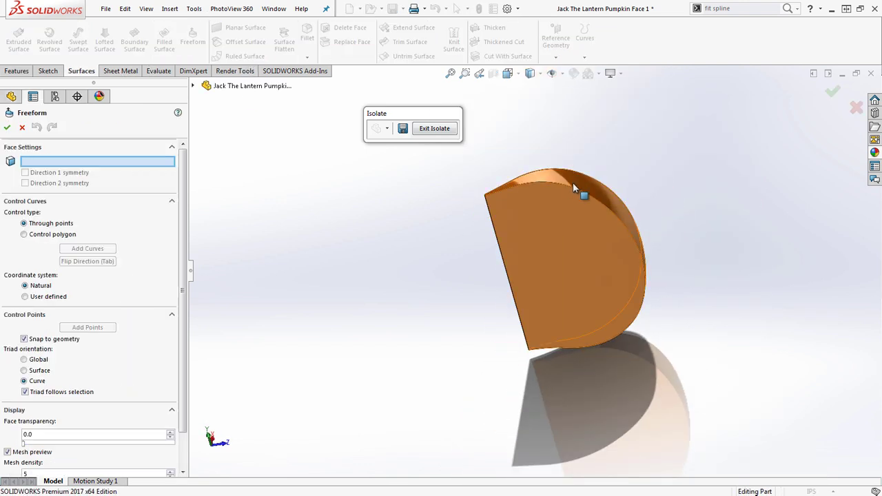
{"action": "left_click", "coordinate": [572, 183]}
{"action": "scroll", "coordinate": [643, 234], "scroll_direction": "down", "scroll_amount": 3}
{"action": "middle_click_drag", "start_coordinate": [625, 233], "coordinate": [530, 235]}
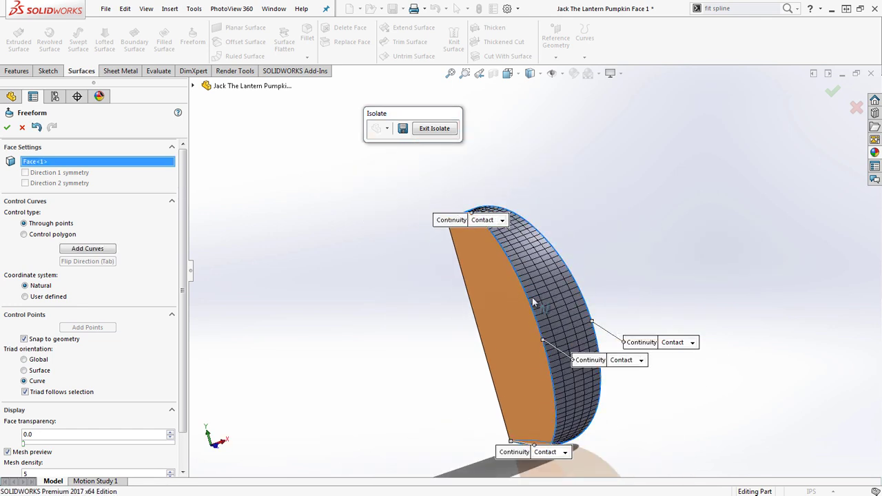
{"action": "middle_click_drag", "start_coordinate": [557, 277], "coordinate": [540, 284]}
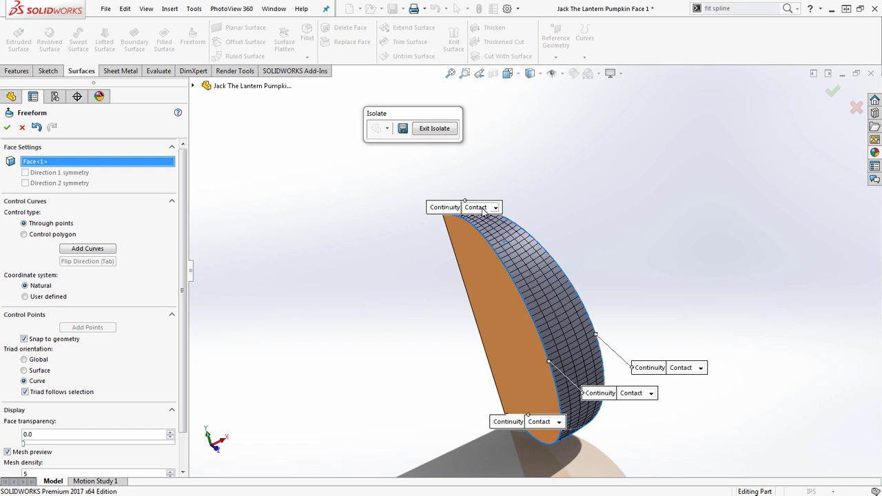
{"action": "middle_click_drag", "start_coordinate": [529, 267], "coordinate": [559, 241]}
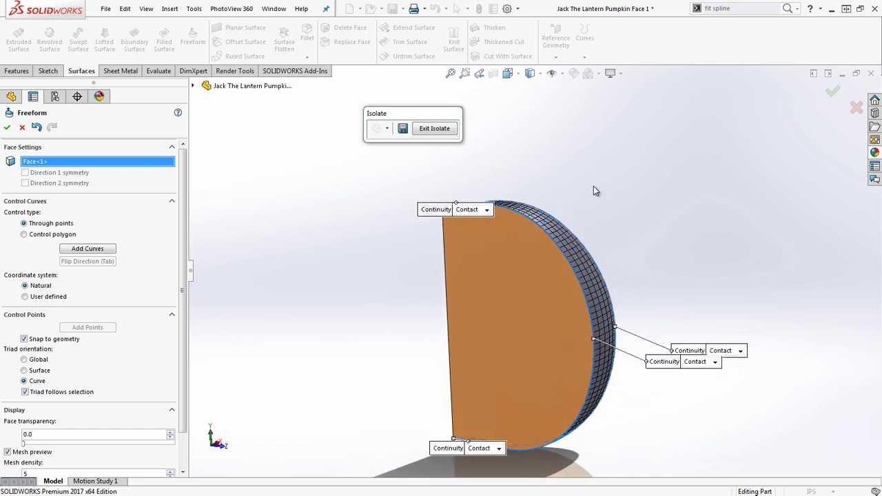
{"action": "middle_click_drag", "start_coordinate": [599, 190], "coordinate": [561, 247]}
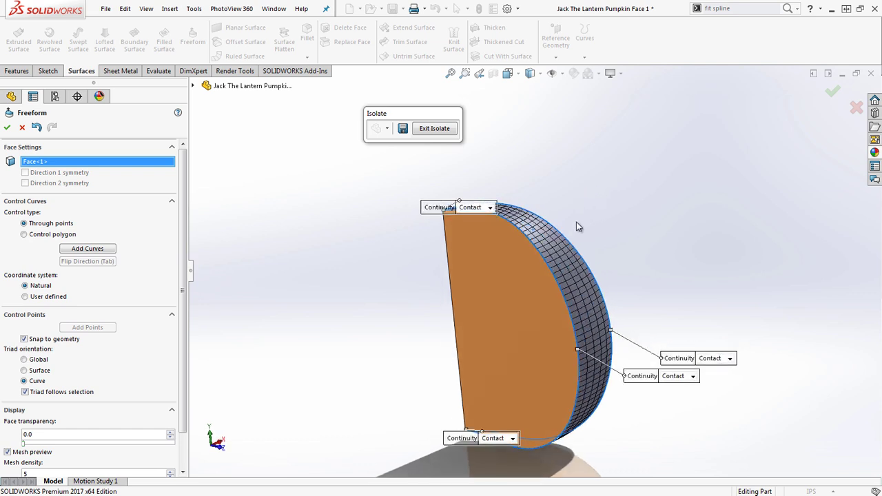
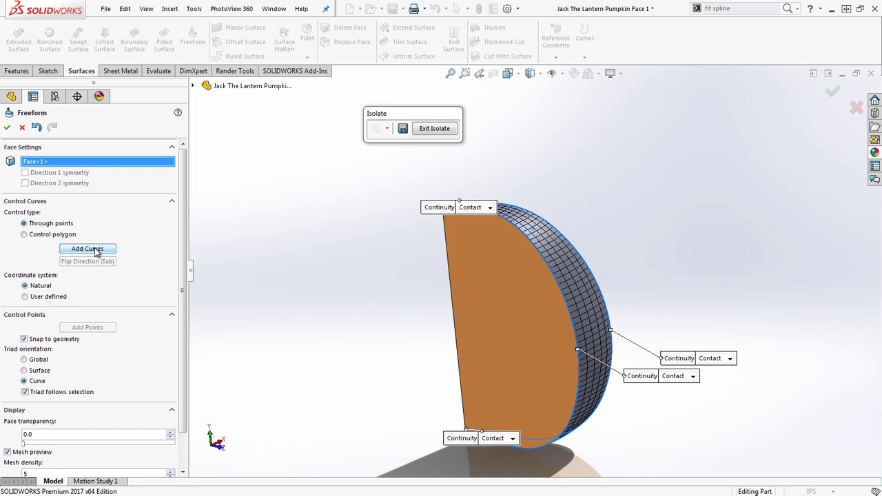
- Add a control curve running lengthwise along the middle of the outer face, with its direction flipped
{"action": "left_click", "coordinate": [95, 249]}
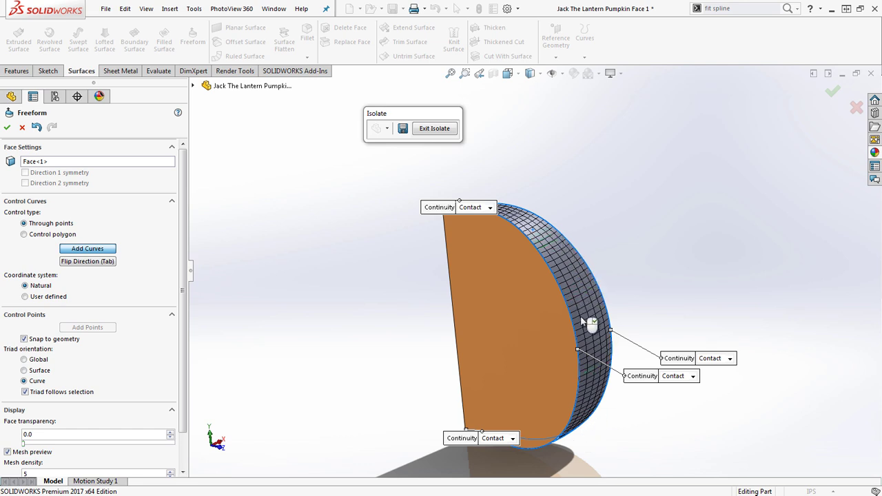
{"action": "left_click", "coordinate": [88, 265]}
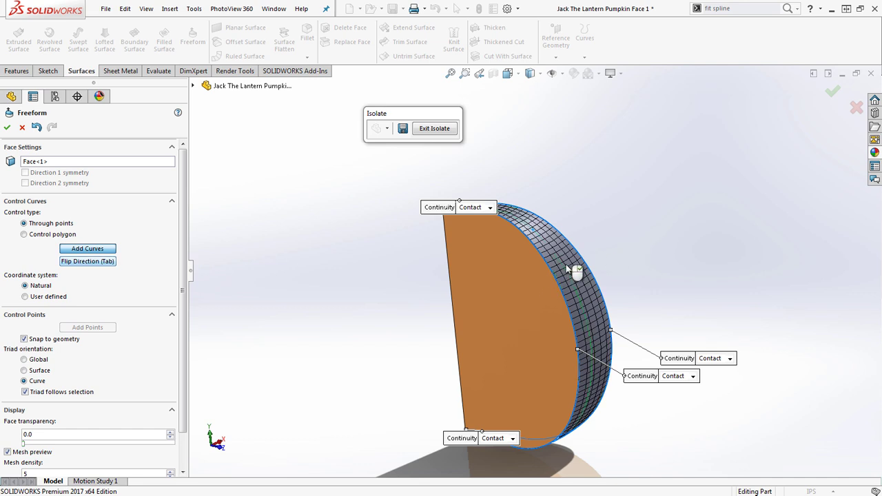
{"action": "scroll", "coordinate": [568, 269], "scroll_direction": "down", "scroll_amount": 2}
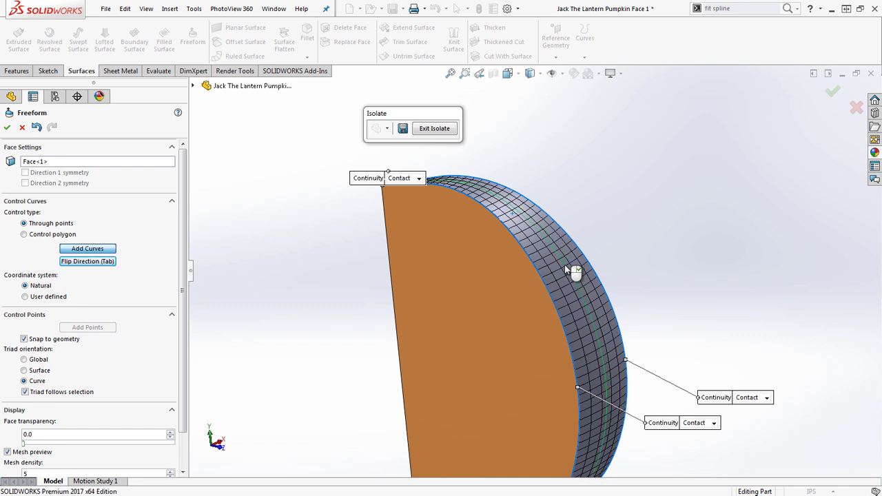
{"action": "left_click", "coordinate": [572, 271]}
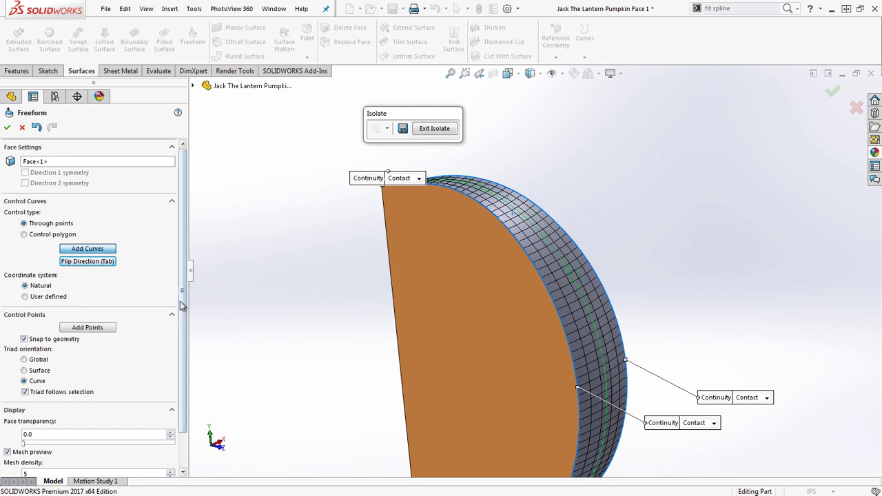
- Add control points near the upper end, middle and lower end of the control curve, and finish adding points
{"action": "left_click", "coordinate": [87, 329]}
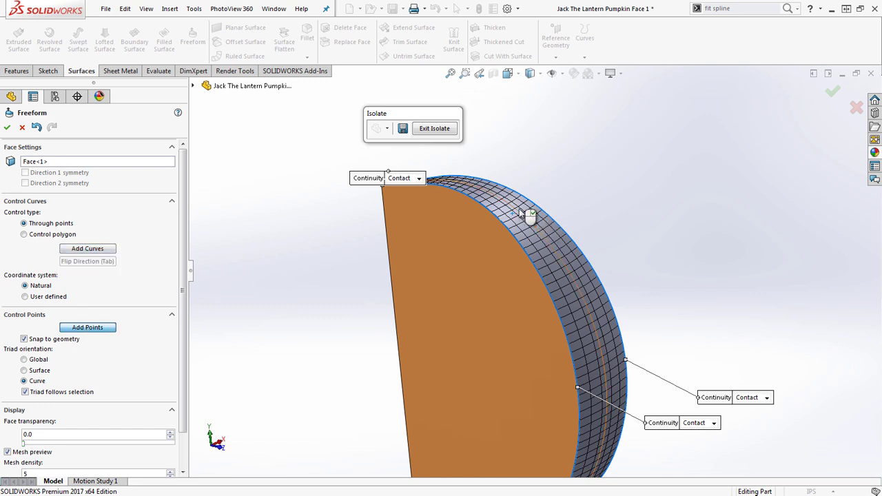
{"action": "scroll", "coordinate": [591, 357], "scroll_direction": "up", "scroll_amount": 1}
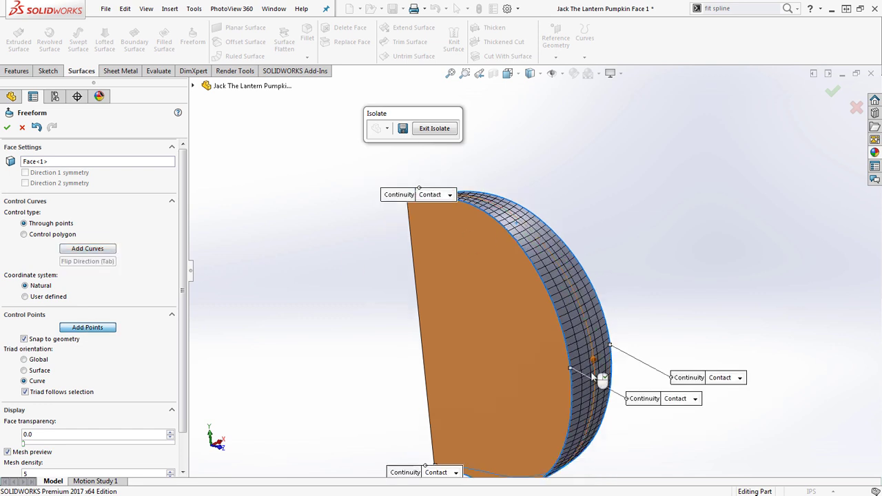
{"action": "left_click", "coordinate": [597, 366]}
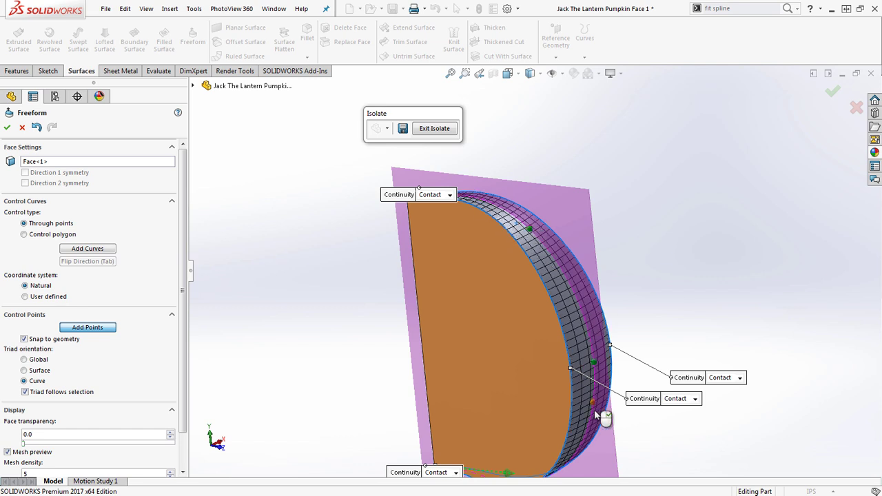
{"action": "scroll", "coordinate": [593, 422], "scroll_direction": "down", "scroll_amount": 3}
{"action": "scroll", "coordinate": [591, 421], "scroll_direction": "up", "scroll_amount": 3}
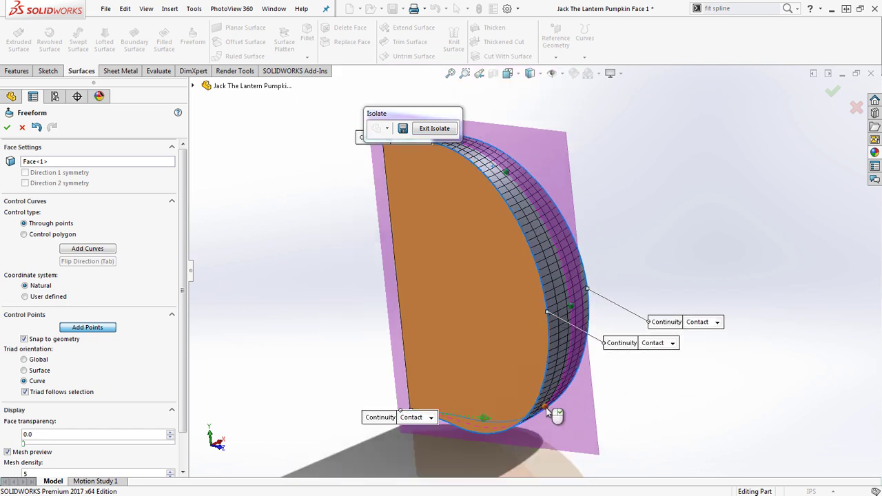
{"action": "middle_click_drag", "start_coordinate": [536, 416], "coordinate": [558, 362]}
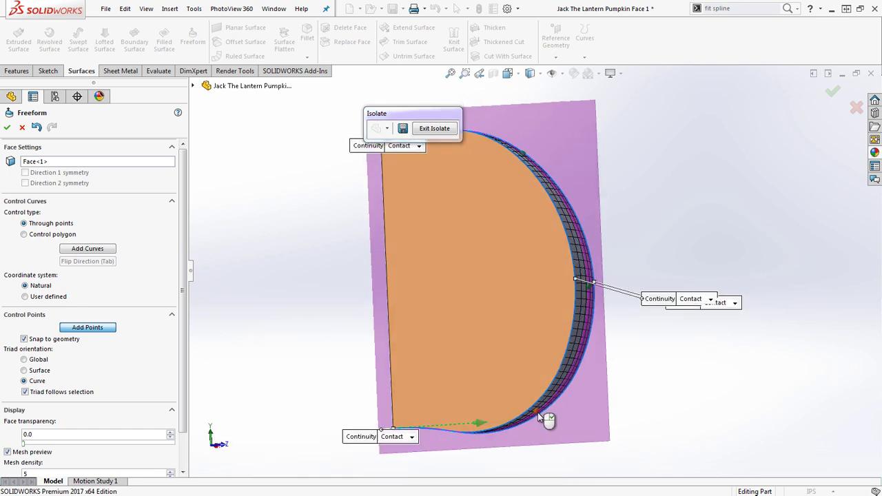
{"action": "left_click", "coordinate": [538, 412]}
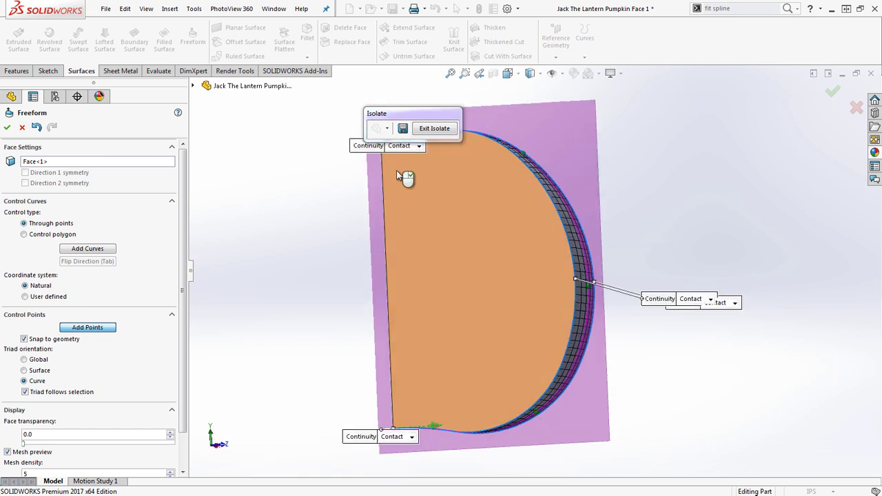
{"action": "scroll", "coordinate": [482, 275], "scroll_direction": "up", "scroll_amount": 2}
{"action": "middle_click_drag", "start_coordinate": [598, 243], "coordinate": [576, 254]}
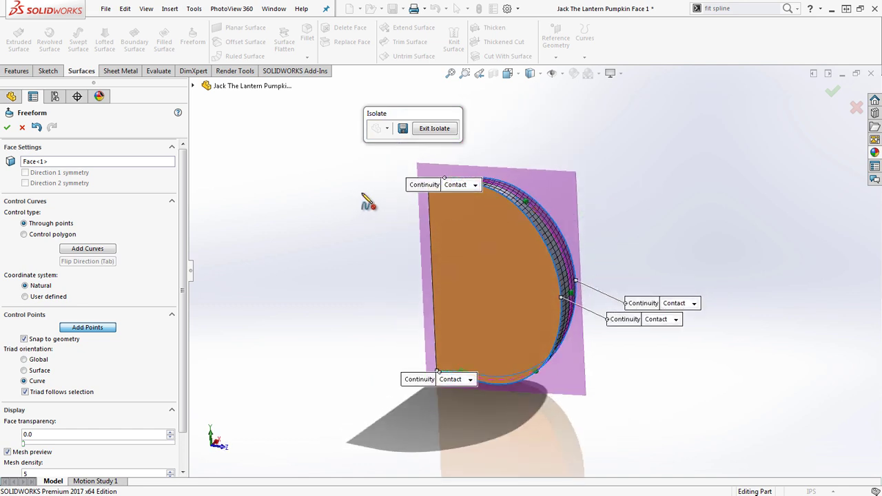
{"action": "middle_click_drag", "start_coordinate": [531, 316], "coordinate": [538, 248]}
{"action": "scroll", "coordinate": [576, 230], "scroll_direction": "down", "scroll_amount": 2}
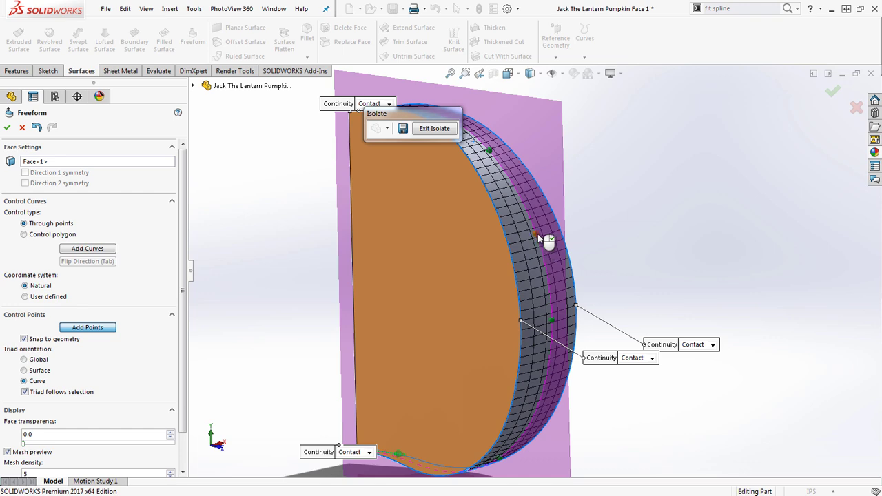
{"action": "middle_click_drag", "start_coordinate": [529, 233], "coordinate": [572, 207]}
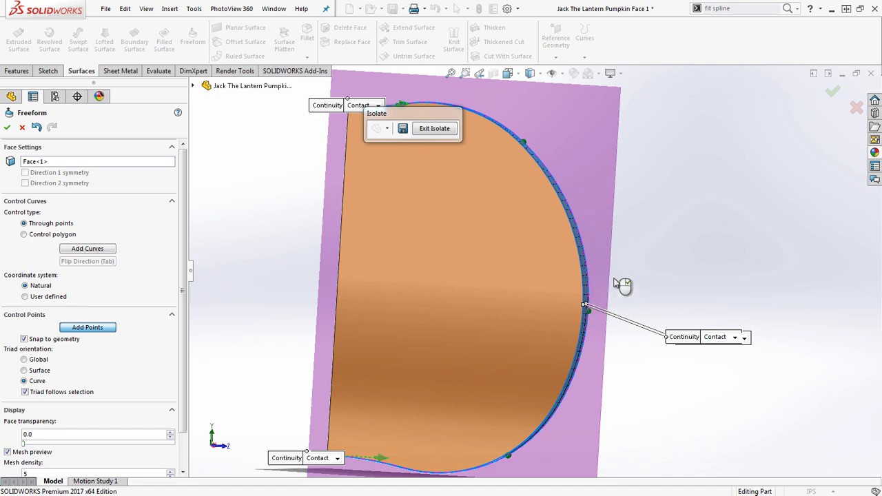
{"action": "middle_click_drag", "start_coordinate": [591, 253], "coordinate": [555, 259]}
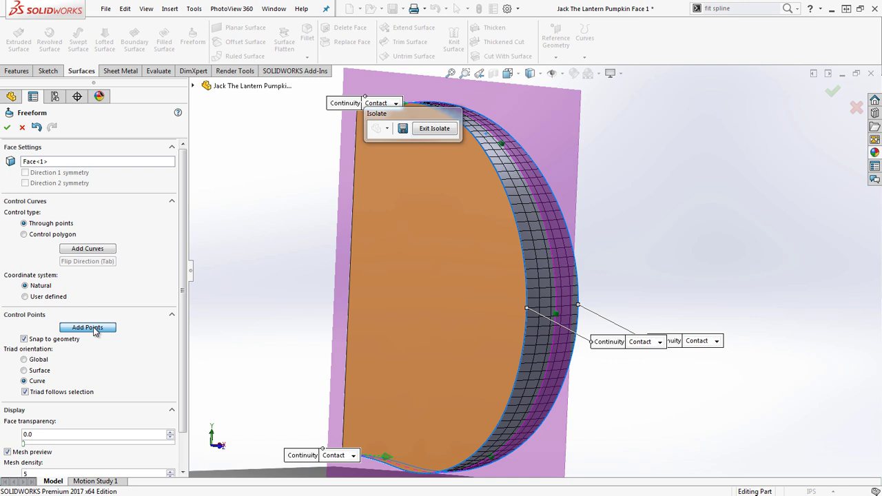
{"action": "right_click", "coordinate": [240, 282]}
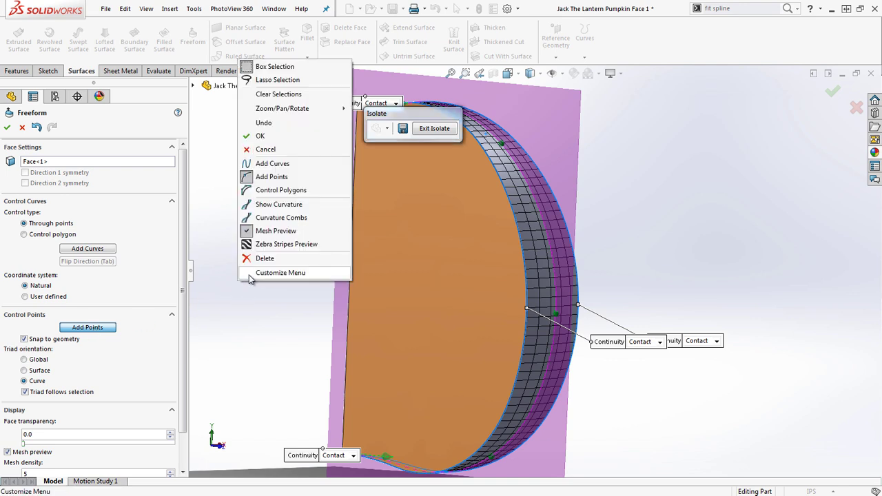
{"action": "left_click", "coordinate": [264, 177]}
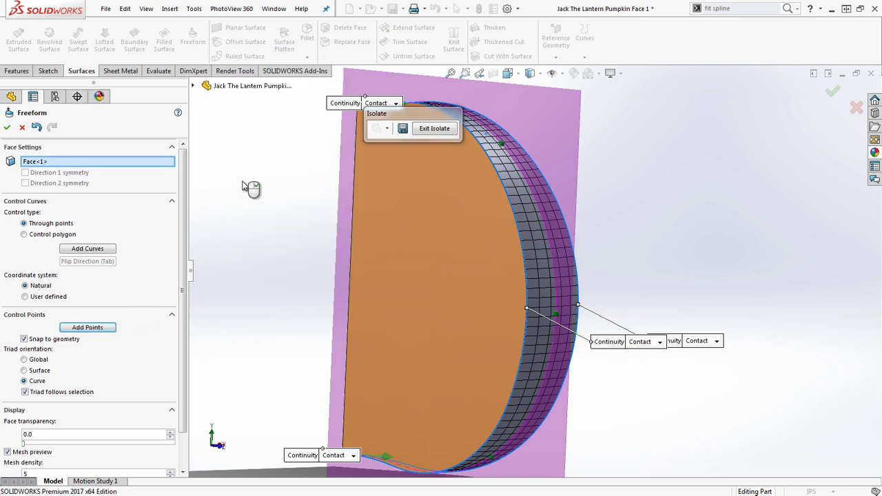
- Pull the middle control point outward to about 0.09 in along X and -0.28 in along Y
{"action": "middle_click_drag", "start_coordinate": [448, 260], "coordinate": [606, 313]}
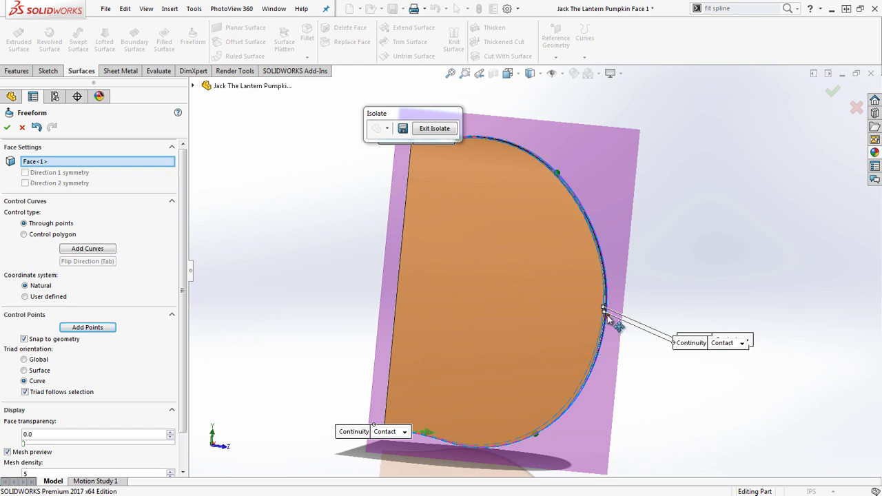
{"action": "left_click", "coordinate": [606, 314]}
{"action": "left_click_drag", "start_coordinate": [613, 314], "coordinate": [615, 314]}
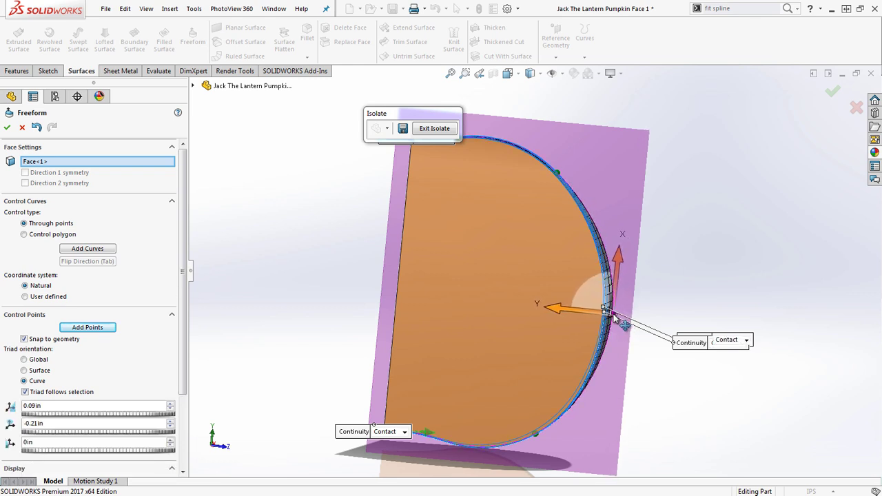
{"action": "left_click_drag", "start_coordinate": [613, 316], "coordinate": [615, 318]}
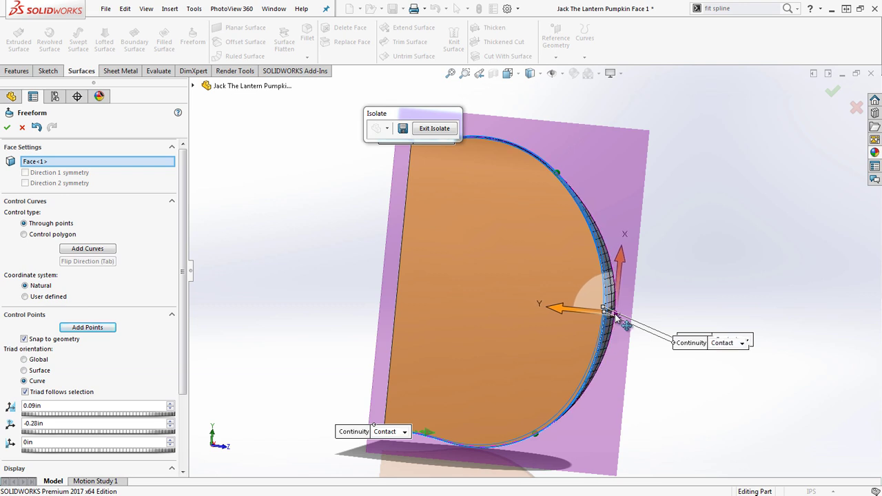
- Pull the upper control point outward to about -0.07 in along X and -0.2 in along Y
{"action": "scroll", "coordinate": [552, 184], "scroll_direction": "down", "scroll_amount": 3}
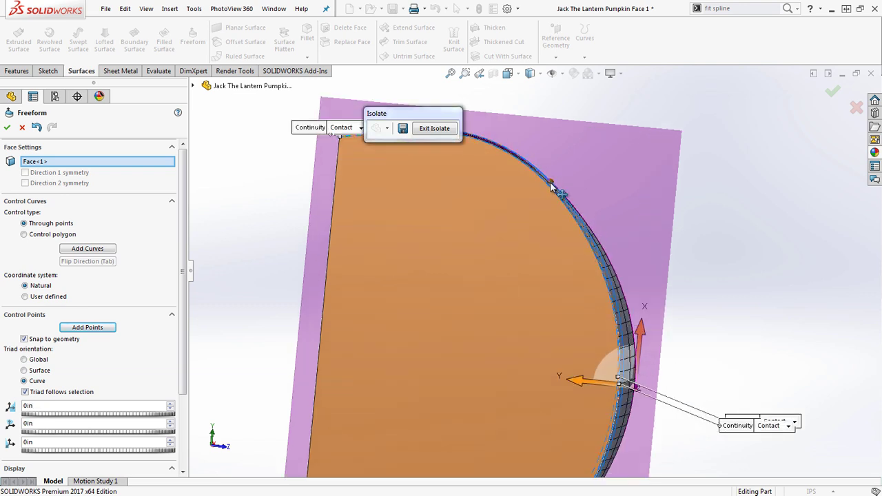
{"action": "left_click", "coordinate": [551, 184]}
{"action": "left_click_drag", "start_coordinate": [559, 180], "coordinate": [560, 185]}
{"action": "scroll", "coordinate": [557, 369], "scroll_direction": "up", "scroll_amount": 3}
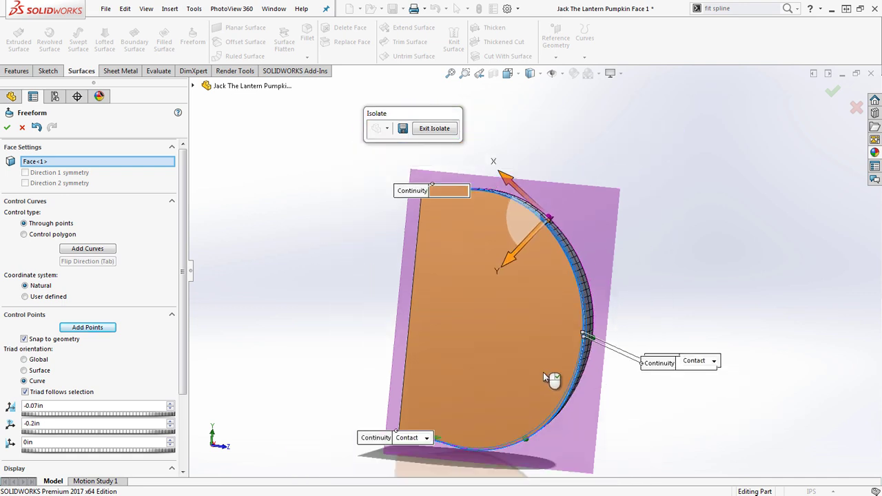
- Pull the lower control point of the control curve slightly outward
{"action": "scroll", "coordinate": [550, 367], "scroll_direction": "up", "scroll_amount": 2}
{"action": "scroll", "coordinate": [541, 445], "scroll_direction": "down", "scroll_amount": 3}
{"action": "left_click", "coordinate": [528, 399]}
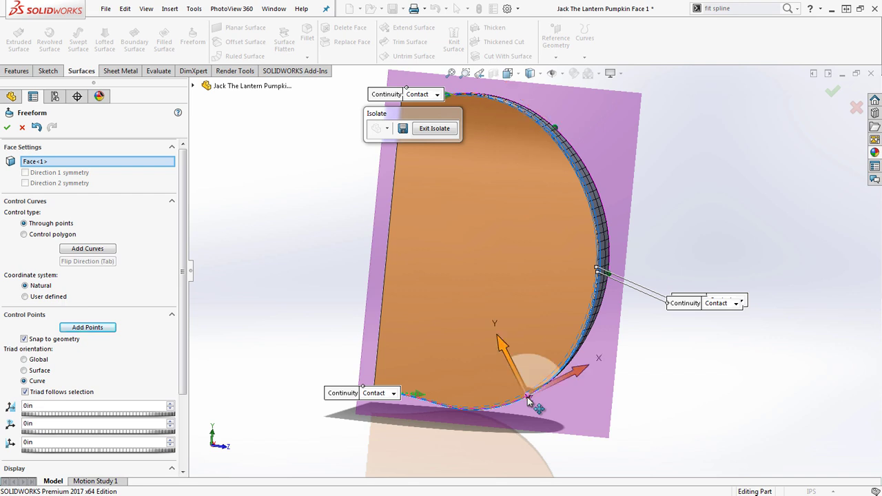
{"action": "left_click_drag", "start_coordinate": [528, 398], "coordinate": [532, 401]}
- Pull the middle control point further outward to about 0.09 in along X and -0.38 in along Y, and accept the Freeform feature
{"action": "left_click", "coordinate": [611, 275]}
{"action": "left_click_drag", "start_coordinate": [611, 275], "coordinate": [611, 275]}
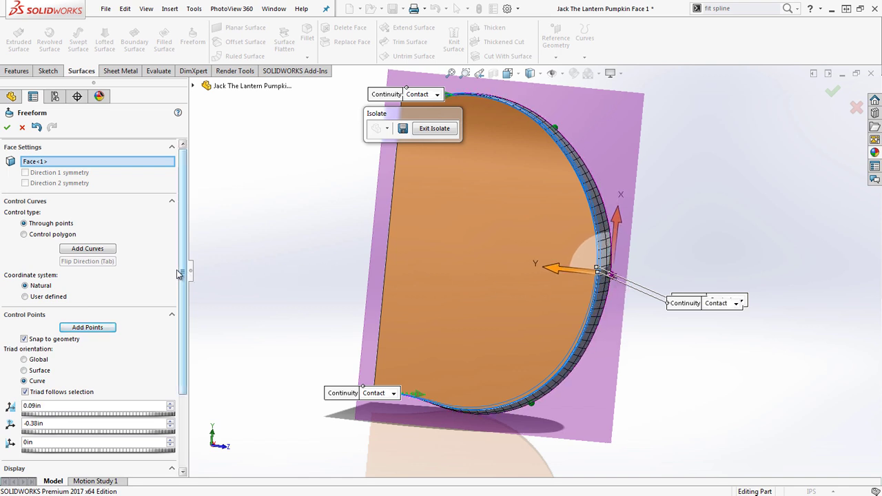
{"action": "scroll", "coordinate": [178, 271], "scroll_direction": "down", "scroll_amount": 3}
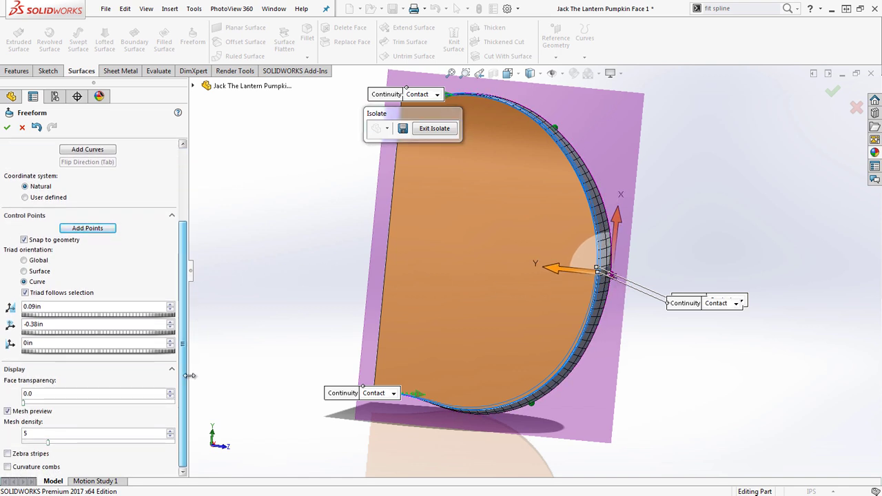
{"action": "left_click", "coordinate": [8, 128]}
- Roll the model forward to include the circular pattern of the bulged wedge
{"action": "middle_click_drag", "start_coordinate": [720, 335], "coordinate": [527, 215]}
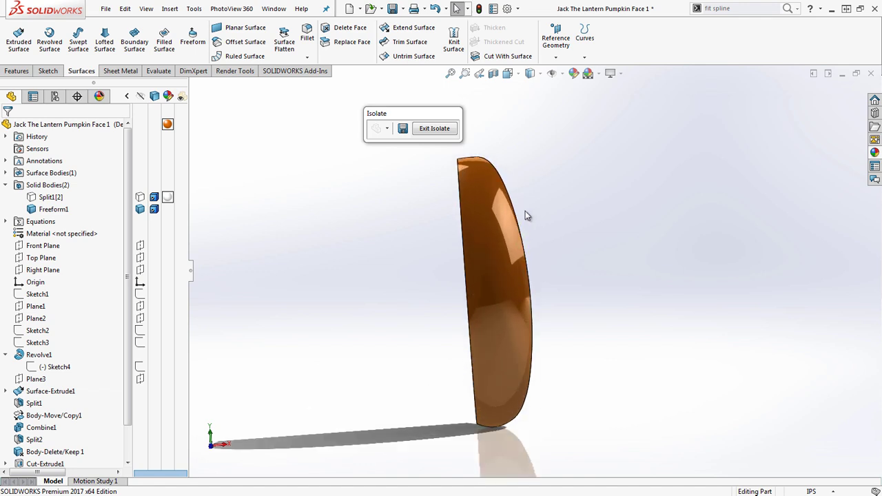
{"action": "scroll", "coordinate": [535, 299], "scroll_direction": "up", "scroll_amount": 2}
{"action": "scroll", "coordinate": [83, 455], "scroll_direction": "down", "scroll_amount": 1}
{"action": "left_click_drag", "start_coordinate": [88, 446], "coordinate": [83, 459]}
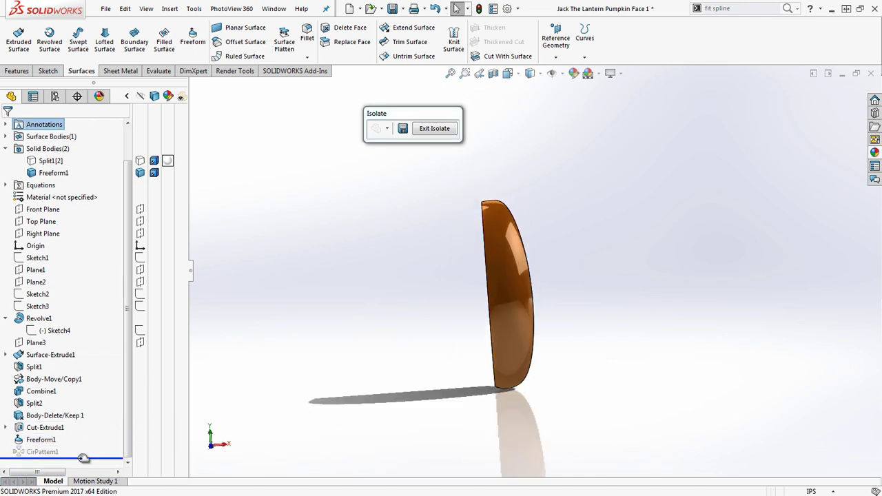
{"action": "middle_click_drag", "start_coordinate": [441, 387], "coordinate": [578, 260]}
{"action": "scroll", "coordinate": [581, 283], "scroll_direction": "down", "scroll_amount": 3}
- Try to repair the circular pattern's missing axis by displaying temporary axes and choosing the pumpkin's central axis
{"action": "right_click", "coordinate": [55, 452]}
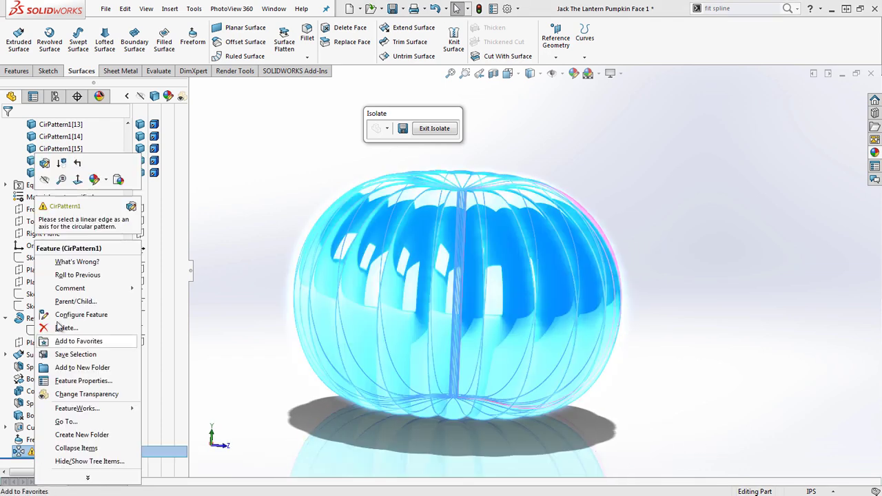
{"action": "left_click", "coordinate": [45, 164]}
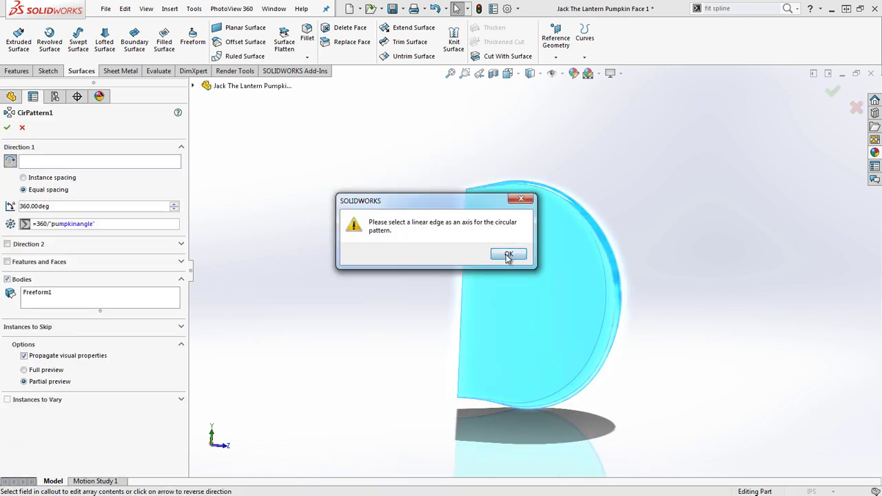
{"action": "left_click", "coordinate": [509, 255]}
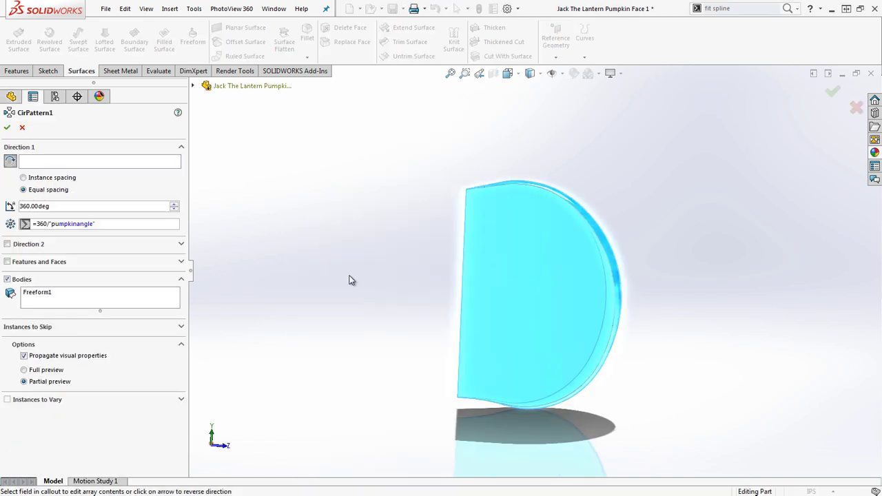
{"action": "left_click", "coordinate": [529, 73]}
{"action": "left_click", "coordinate": [551, 73]}
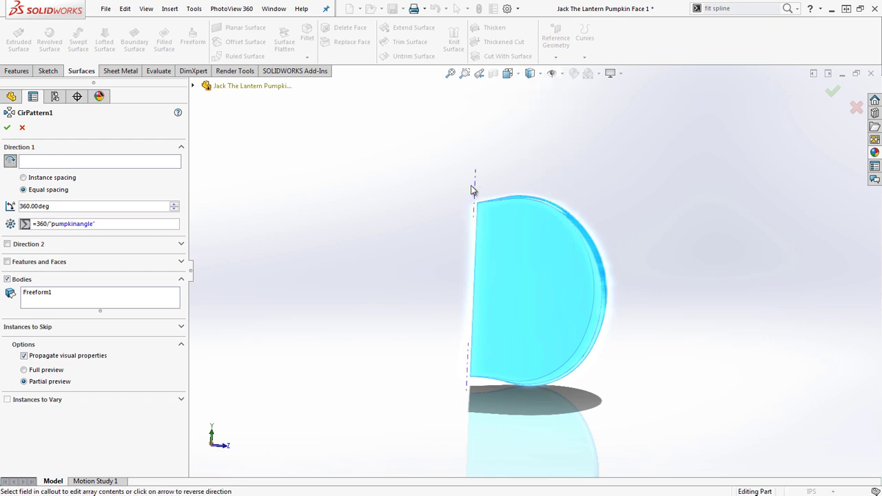
{"action": "left_click", "coordinate": [104, 161]}
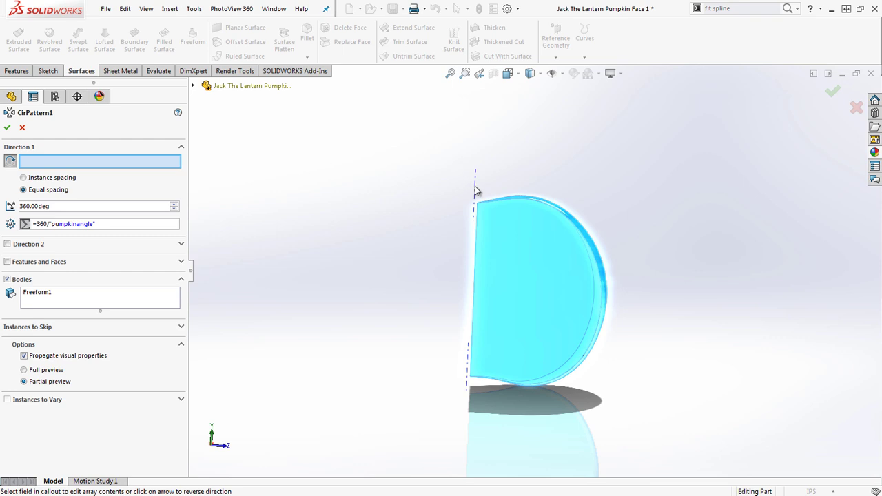
{"action": "left_click", "coordinate": [22, 129]}
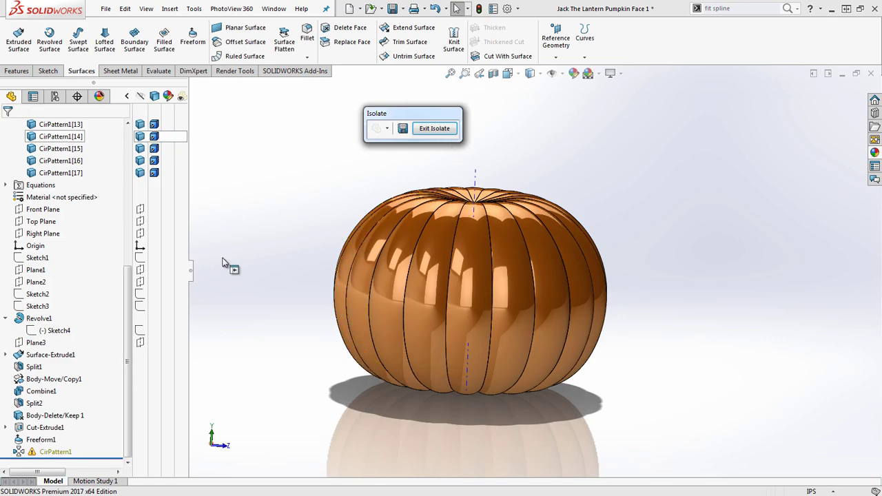
- Roll back to before the circular pattern and create a reference axis where the Right Plane and Front Plane intersect
{"action": "left_click", "coordinate": [36, 235]}
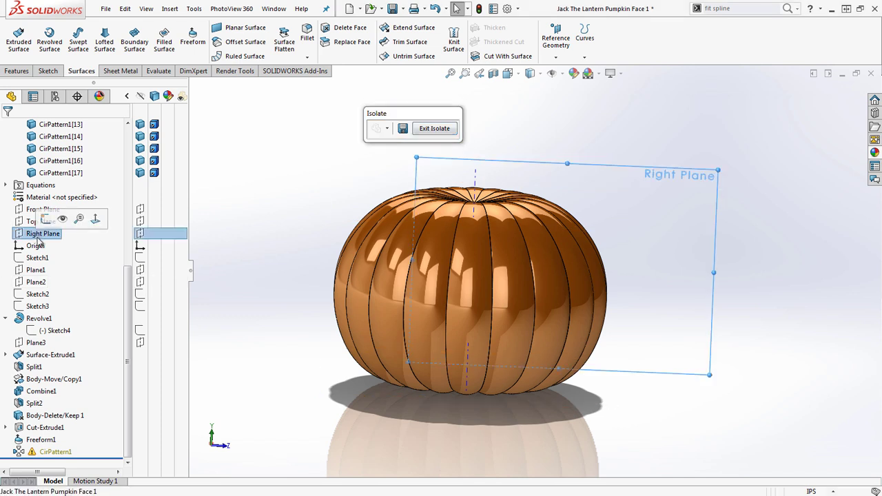
{"action": "left_click_drag", "start_coordinate": [83, 456], "coordinate": [83, 446]}
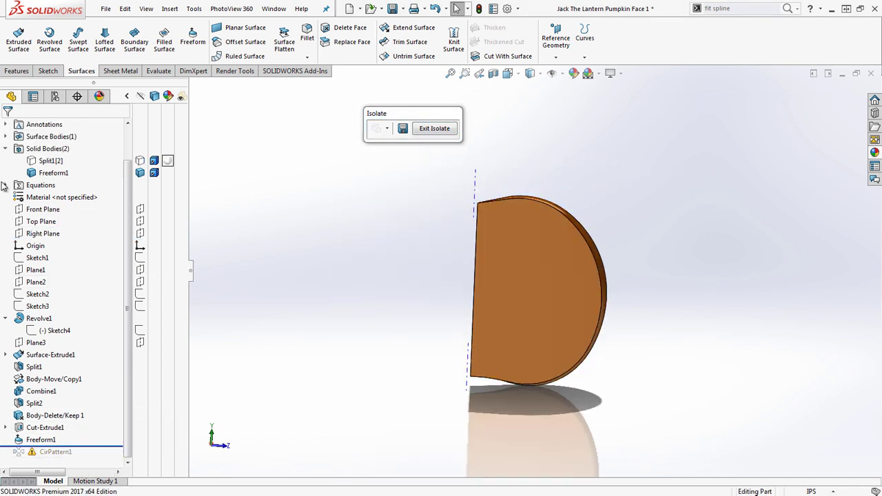
{"action": "left_click", "coordinate": [43, 234]}
{"action": "left_click", "coordinate": [43, 209], "text": "ctrl"}
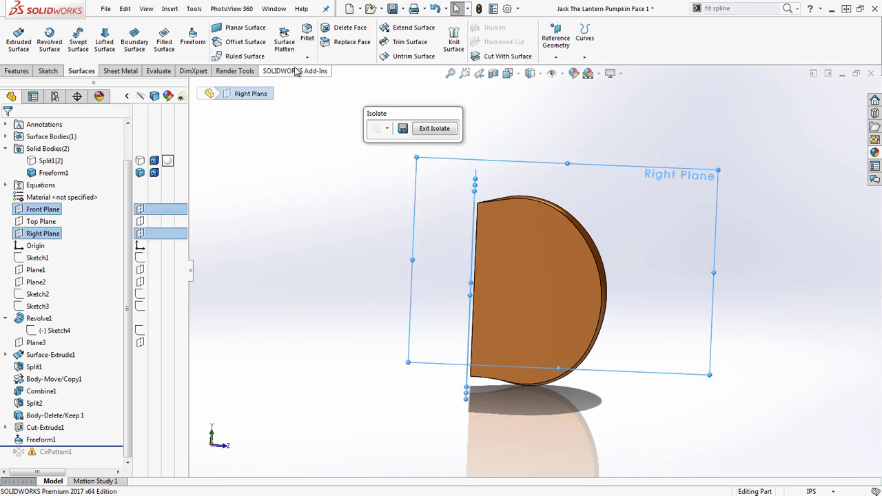
{"action": "left_click", "coordinate": [12, 72]}
{"action": "left_click", "coordinate": [444, 40]}
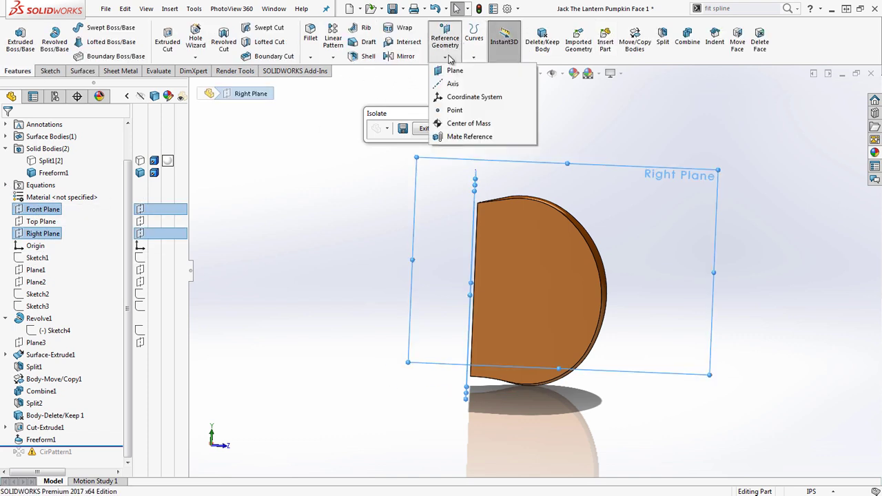
{"action": "left_click", "coordinate": [449, 81]}
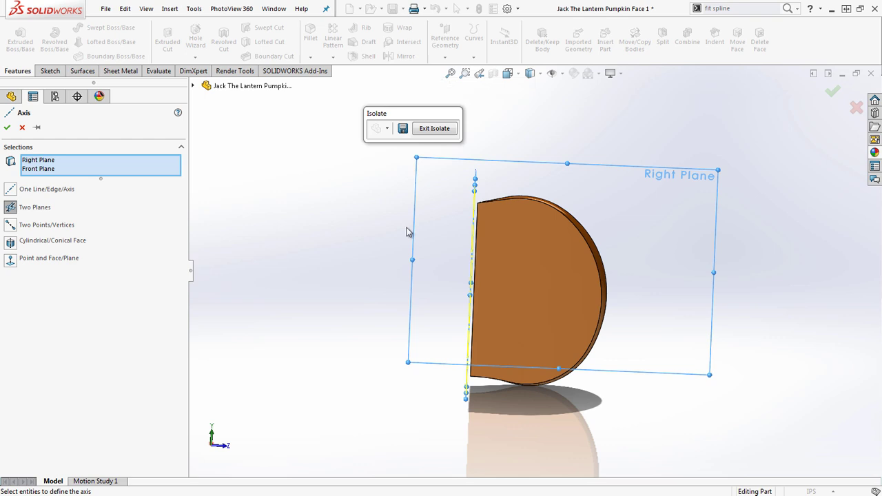
{"action": "left_click", "coordinate": [5, 129]}
- Roll forward again and edit the circular pattern so that it revolves around the new reference axis
{"action": "left_click_drag", "start_coordinate": [84, 446], "coordinate": [84, 459]}
{"action": "right_click", "coordinate": [41, 452]}
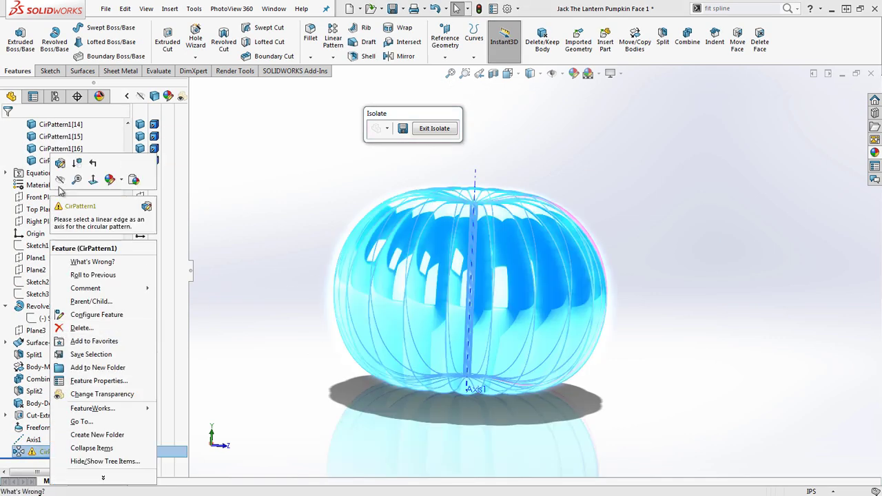
{"action": "left_click", "coordinate": [60, 163]}
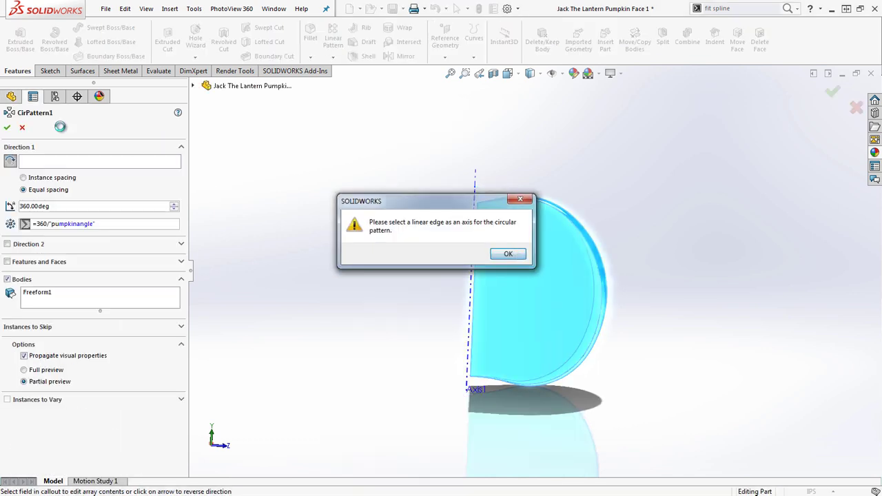
{"action": "key", "text": "Return"}
{"action": "left_click", "coordinate": [61, 161]}
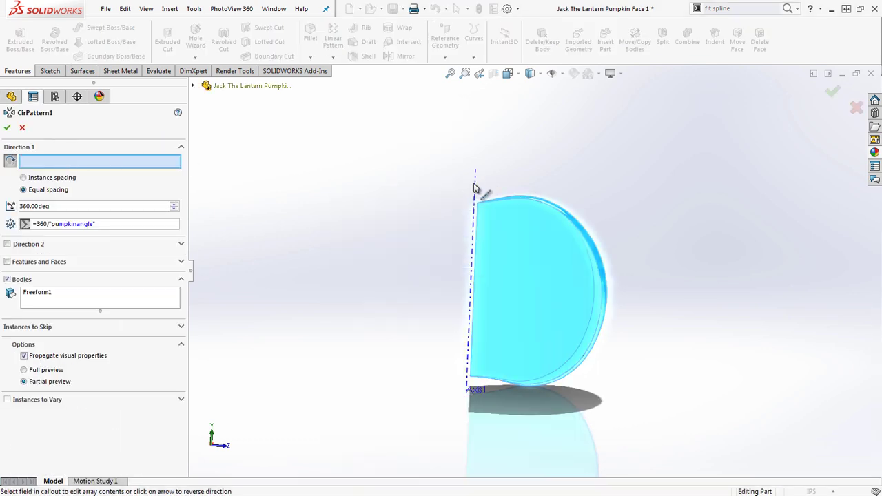
{"action": "left_click", "coordinate": [475, 195]}
{"action": "key", "text": "Return"}
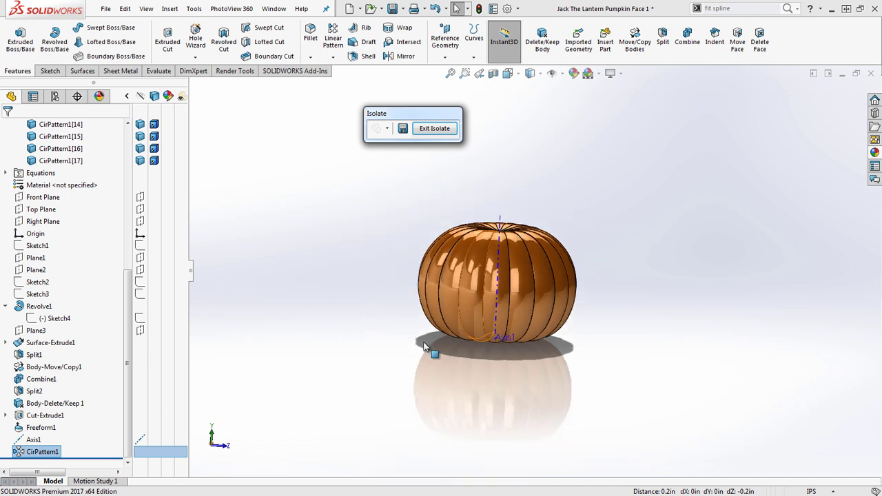
- Hide the new reference axis and turn off the display of temporary axes
{"action": "left_click", "coordinate": [323, 244]}
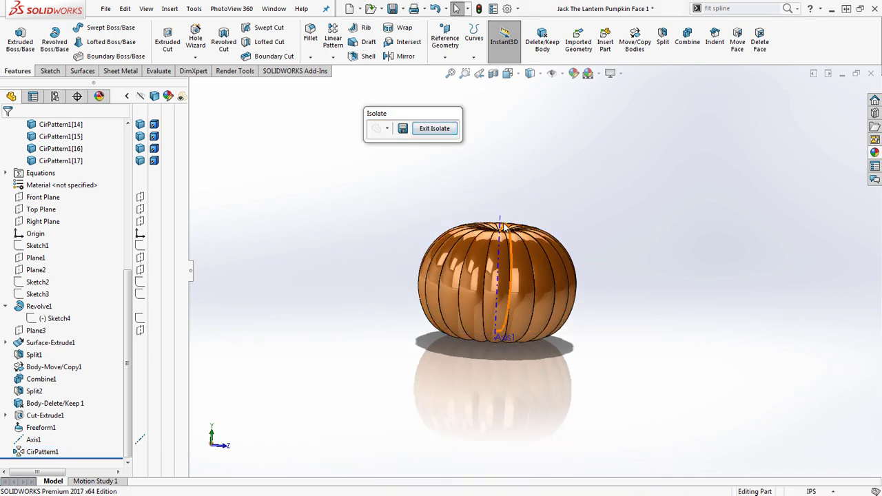
{"action": "right_click", "coordinate": [501, 226]}
{"action": "left_click", "coordinate": [541, 206]}
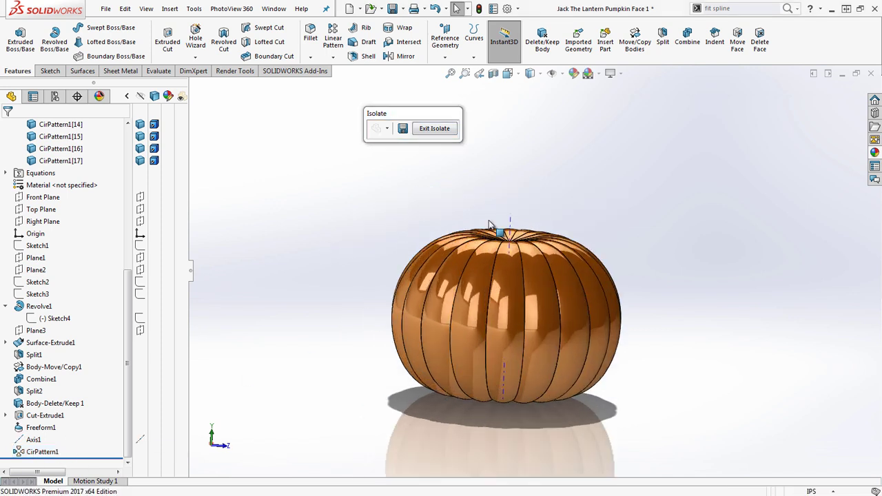
{"action": "left_click", "coordinate": [563, 74]}
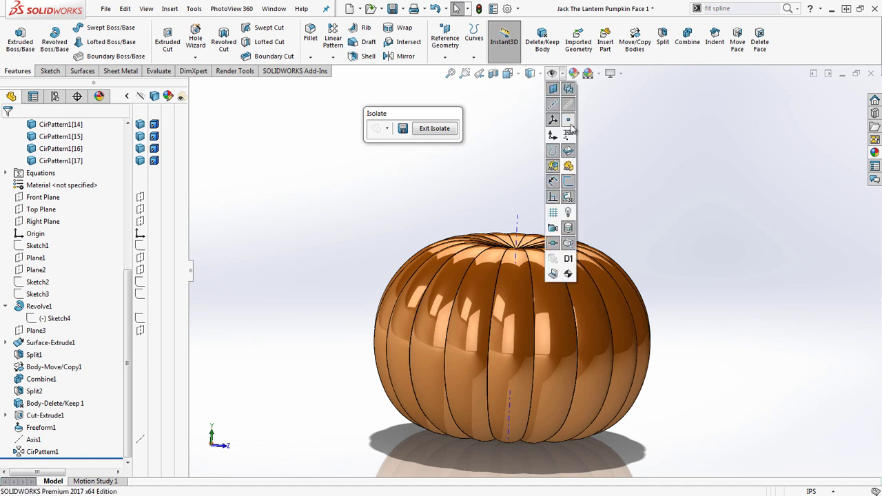
{"action": "left_click", "coordinate": [607, 136]}
{"action": "scroll", "coordinate": [629, 304], "scroll_direction": "up", "scroll_amount": 4}
{"action": "scroll", "coordinate": [538, 365], "scroll_direction": "down", "scroll_amount": 1}
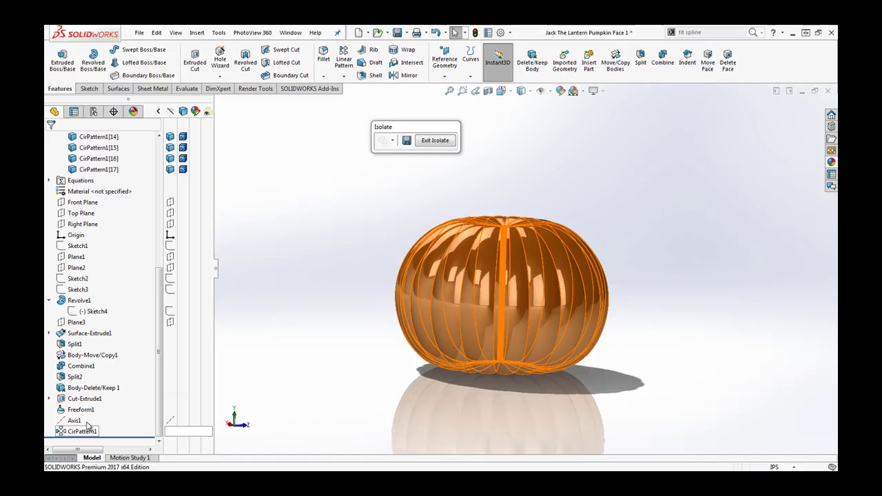
- Edit the wedge's Freeform feature and adjust a control point on its control curve slightly
{"action": "left_click", "coordinate": [41, 427]}
{"action": "right_click", "coordinate": [43, 428]}
{"action": "left_click", "coordinate": [72, 231]}
{"action": "middle_click_drag", "start_coordinate": [597, 233], "coordinate": [548, 225]}
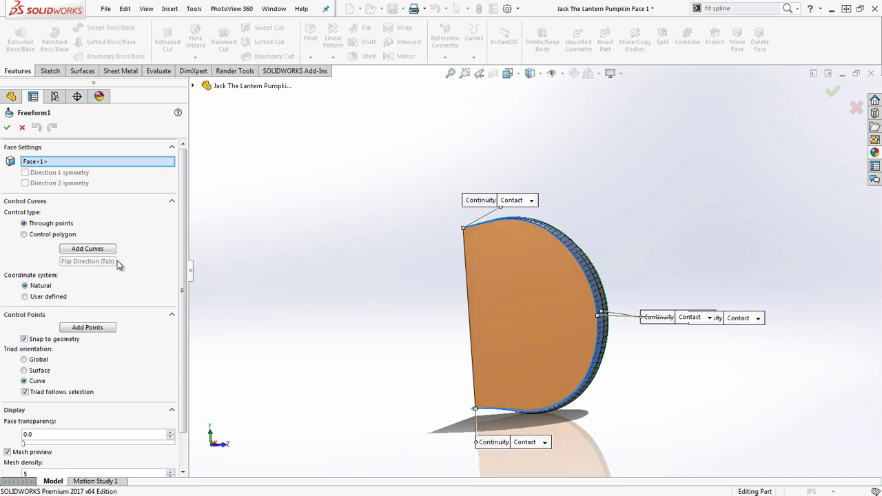
{"action": "scroll", "coordinate": [162, 303], "scroll_direction": "down", "scroll_amount": 2}
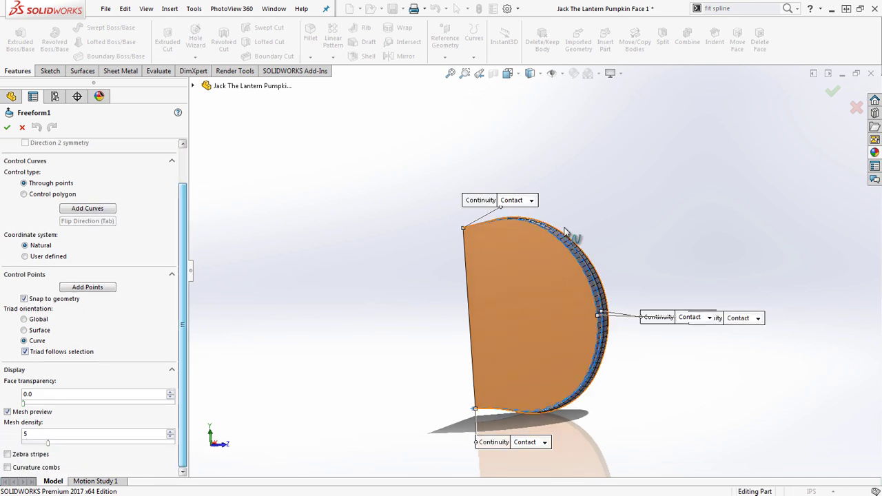
{"action": "middle_click_drag", "start_coordinate": [566, 278], "coordinate": [594, 262]}
{"action": "mouse_move", "coordinate": [504, 235]}
{"action": "left_mouse_down"}
{"action": "mouse_move", "coordinate": [501, 230]}
{"action": "mouse_move", "coordinate": [513, 232]}
{"action": "left_mouse_up"}
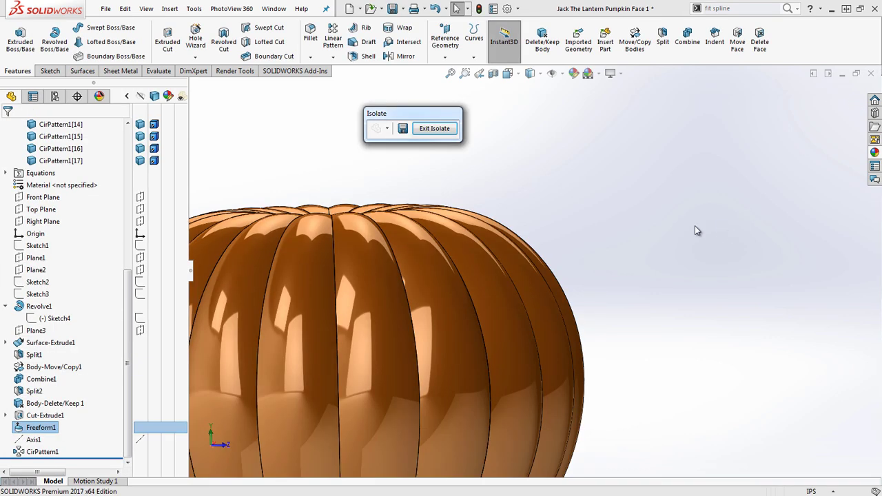
- Try to change the angle of Plane3 from the Right Plane to 25 degrees
{"action": "scroll", "coordinate": [589, 271], "scroll_direction": "up", "scroll_amount": 4}
{"action": "middle_click_drag", "start_coordinate": [590, 272], "coordinate": [451, 308]}
{"action": "scroll", "coordinate": [386, 313], "scroll_direction": "down", "scroll_amount": 1}
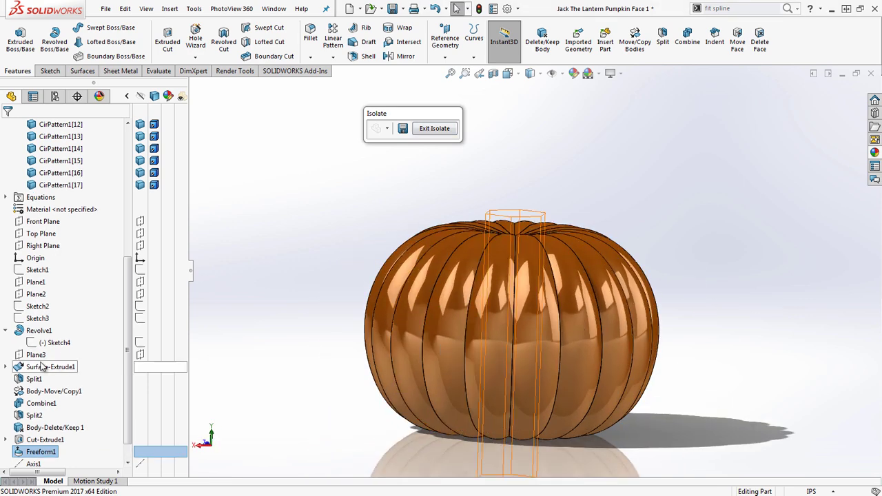
{"action": "scroll", "coordinate": [41, 372], "scroll_direction": "down", "scroll_amount": 1}
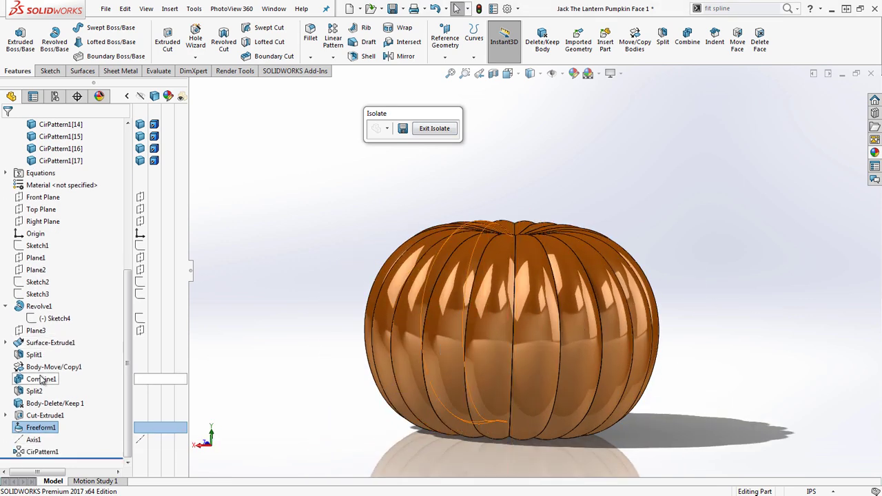
{"action": "right_click", "coordinate": [36, 331]}
{"action": "left_click", "coordinate": [34, 210]}
{"action": "scroll", "coordinate": [512, 293], "scroll_direction": "up", "scroll_amount": 3}
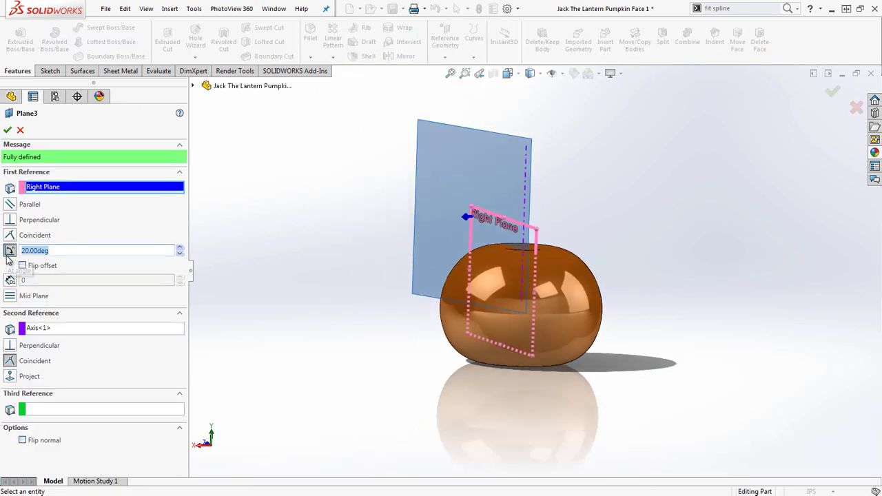
{"action": "type", "text": "25"}
{"action": "key", "text": "Return"}
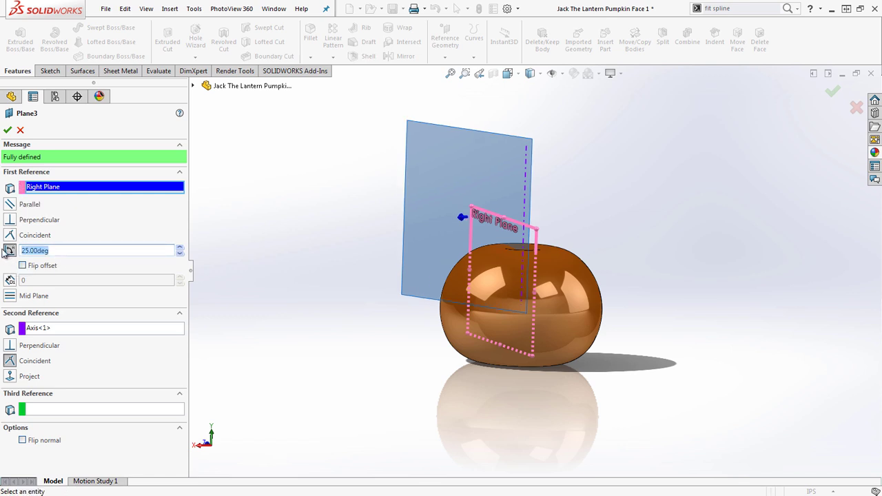
{"action": "left_click", "coordinate": [8, 130]}
{"action": "middle_click_drag", "start_coordinate": [579, 311], "coordinate": [440, 289]}
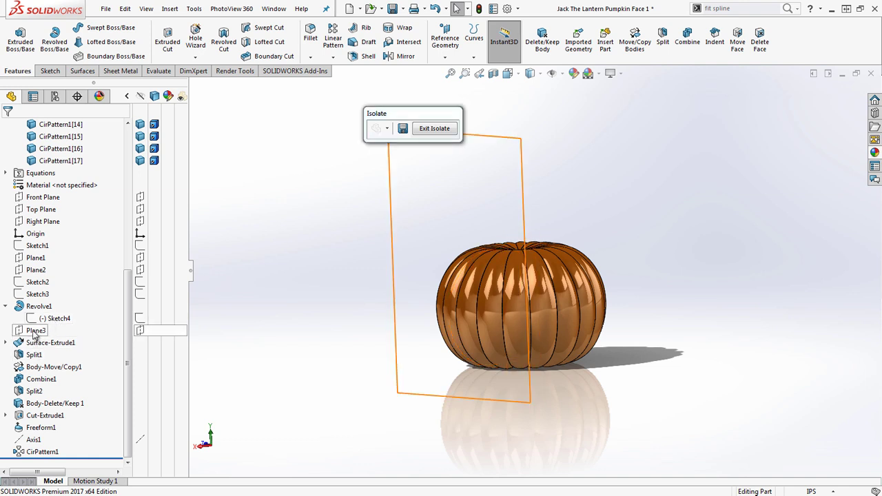
- Reopen Plane3's definition to check its angle, cancel it, and return to the start of the feature tree
{"action": "right_click", "coordinate": [34, 334]}
{"action": "left_click", "coordinate": [40, 212]}
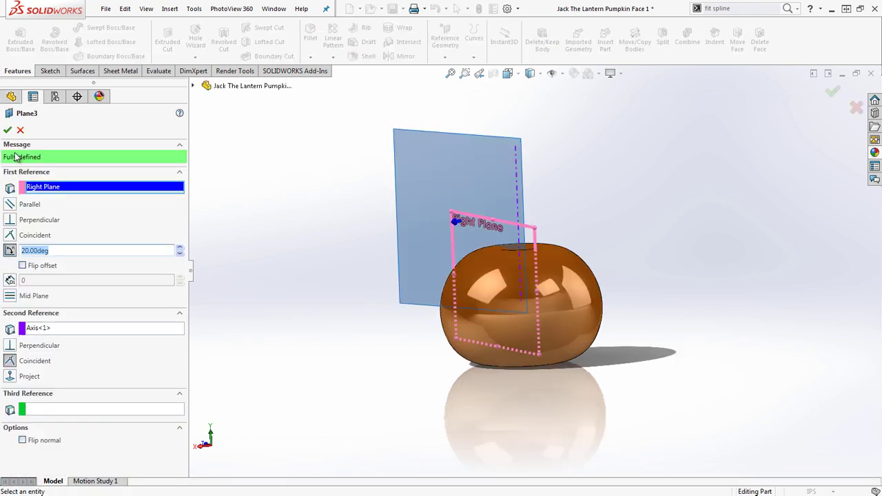
{"action": "left_click", "coordinate": [19, 130]}
{"action": "scroll", "coordinate": [552, 333], "scroll_direction": "down", "scroll_amount": 3}
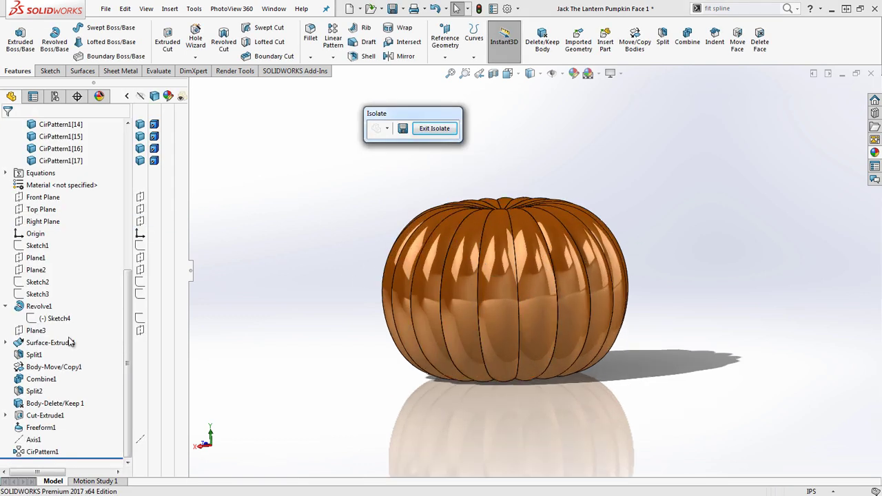
{"action": "scroll", "coordinate": [85, 277], "scroll_direction": "up", "scroll_amount": 6}
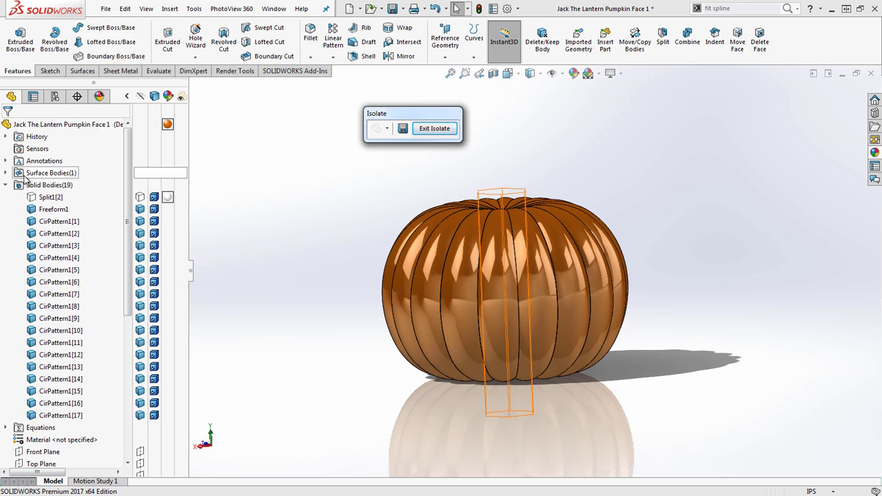
- Set the pumpkinangle global variable to 24 in the equations and apply it to the model
{"action": "scroll", "coordinate": [47, 196], "scroll_direction": "down", "scroll_amount": 2}
{"action": "right_click", "coordinate": [27, 360]}
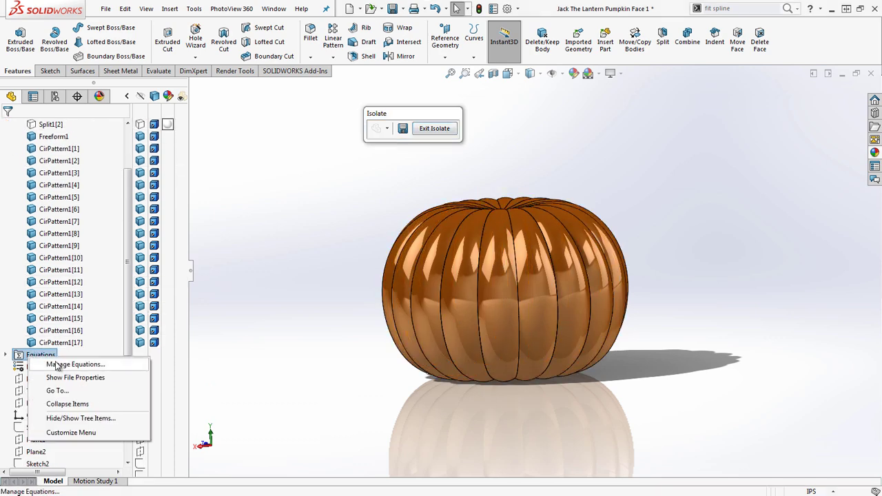
{"action": "left_click", "coordinate": [60, 364]}
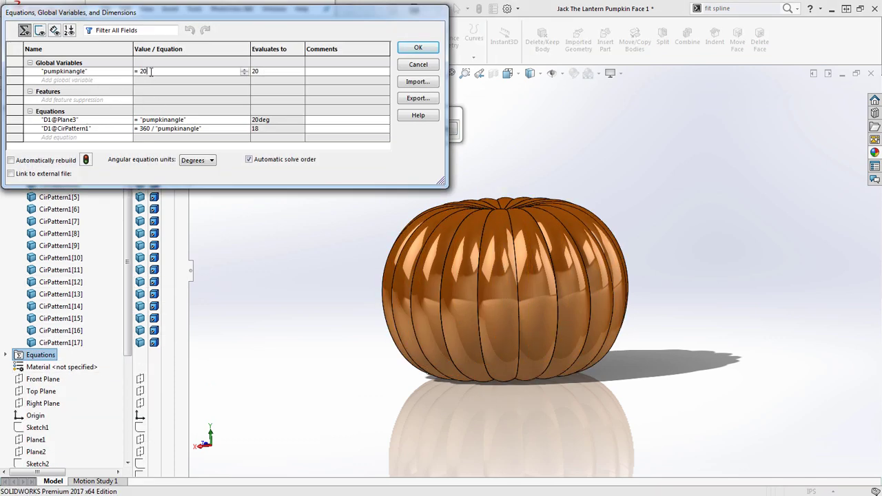
{"action": "key", "text": "BackSpace"}
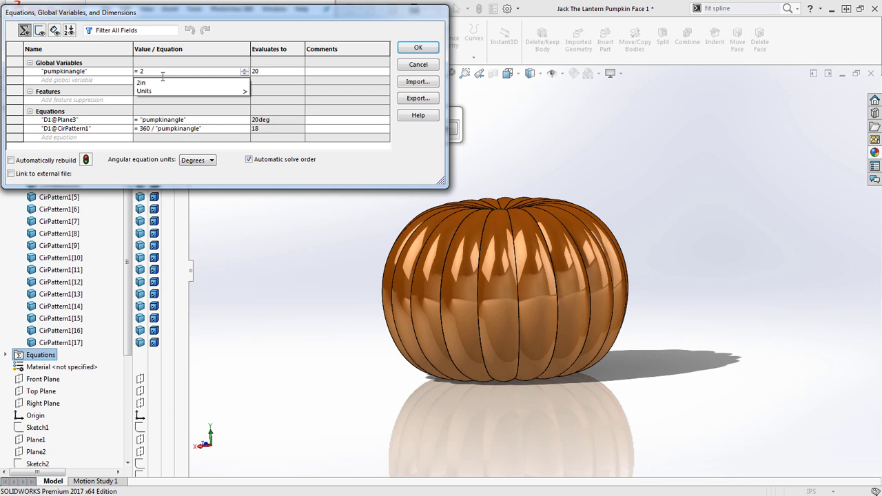
{"action": "type", "text": "4"}
{"action": "left_click", "coordinate": [417, 47]}
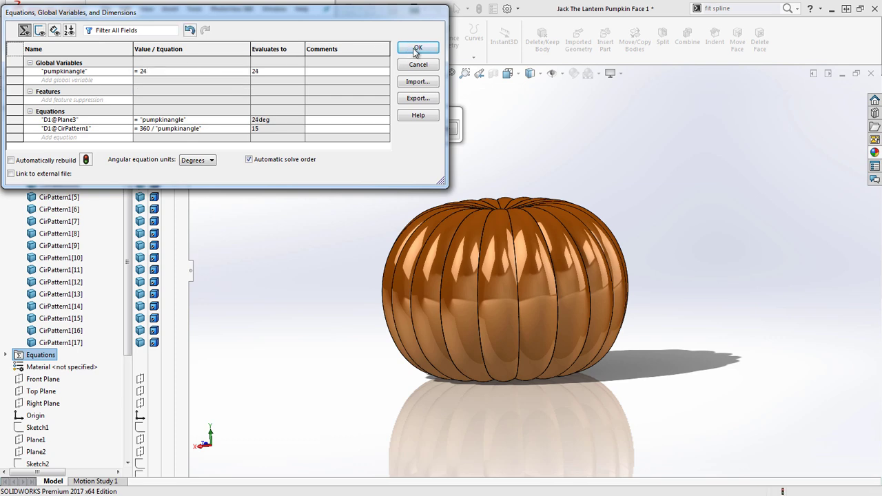
- Examine the rebuilt pumpkin from the side and from above to check the spacing of its wedges
{"action": "middle_click_drag", "start_coordinate": [593, 283], "coordinate": [469, 252]}
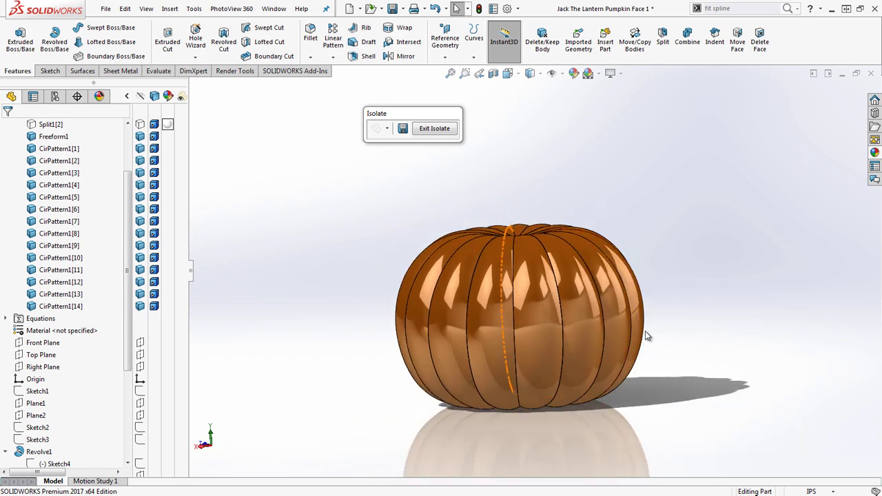
{"action": "scroll", "coordinate": [494, 243], "scroll_direction": "down", "scroll_amount": 2}
{"action": "scroll", "coordinate": [379, 241], "scroll_direction": "up", "scroll_amount": 3}
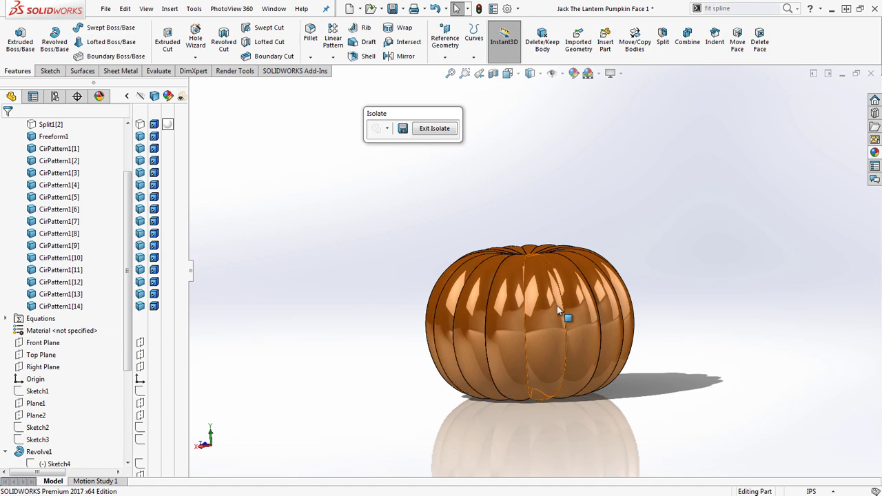
{"action": "middle_click_drag", "start_coordinate": [553, 310], "coordinate": [621, 307]}
{"action": "middle_click_drag", "start_coordinate": [508, 282], "coordinate": [443, 339]}
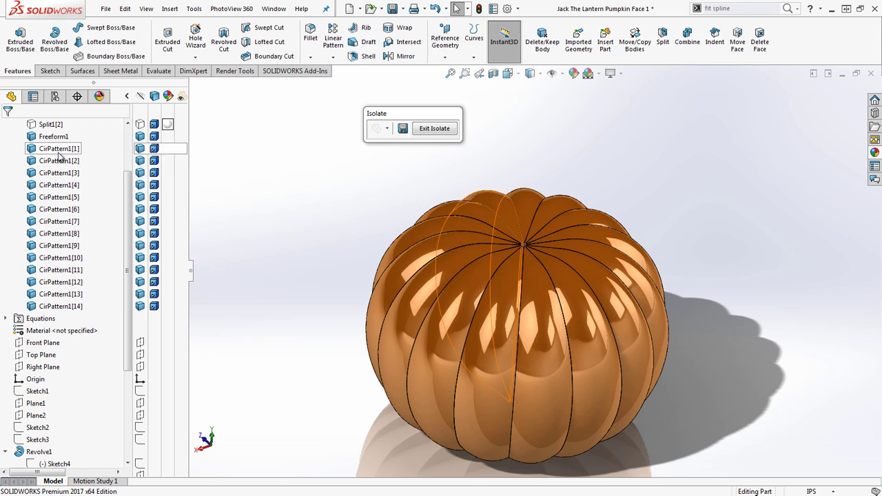
{"action": "middle_click_drag", "start_coordinate": [306, 328], "coordinate": [323, 283]}
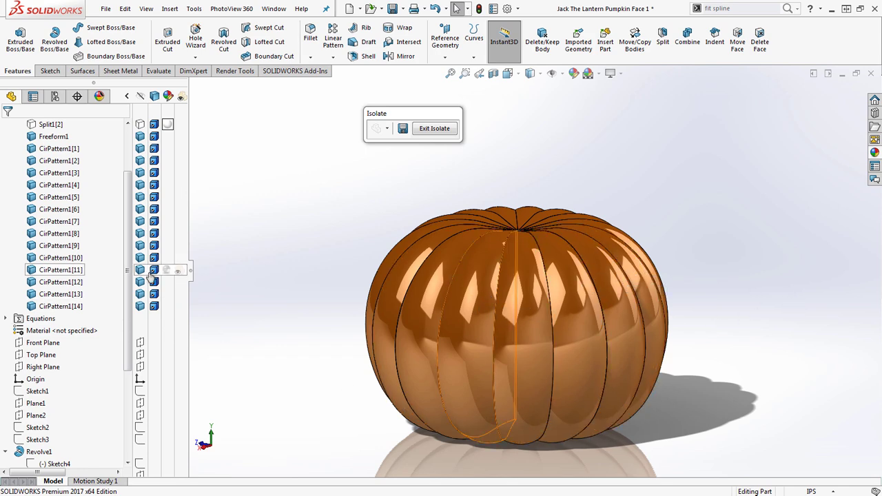
{"action": "middle_click_drag", "start_coordinate": [615, 279], "coordinate": [617, 394]}
{"action": "left_click", "coordinate": [643, 281]}
{"action": "middle_click_drag", "start_coordinate": [642, 280], "coordinate": [621, 352]}
{"action": "scroll", "coordinate": [538, 277], "scroll_direction": "up", "scroll_amount": 1}
{"action": "left_click", "coordinate": [385, 226]}
{"action": "scroll", "coordinate": [501, 253], "scroll_direction": "down", "scroll_amount": 1}
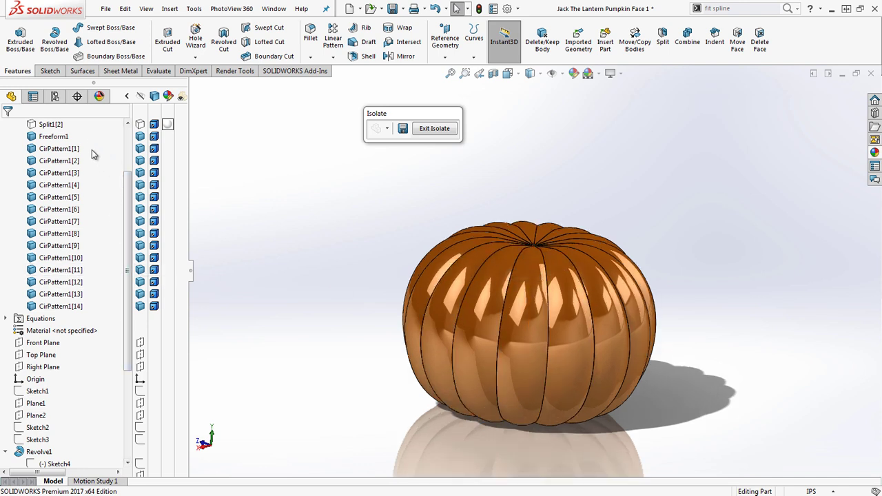
- Combine the Freeform1 body and all circular-patterned wedge bodies into a single solid body
{"action": "left_click_drag", "start_coordinate": [92, 149], "coordinate": [39, 318]}
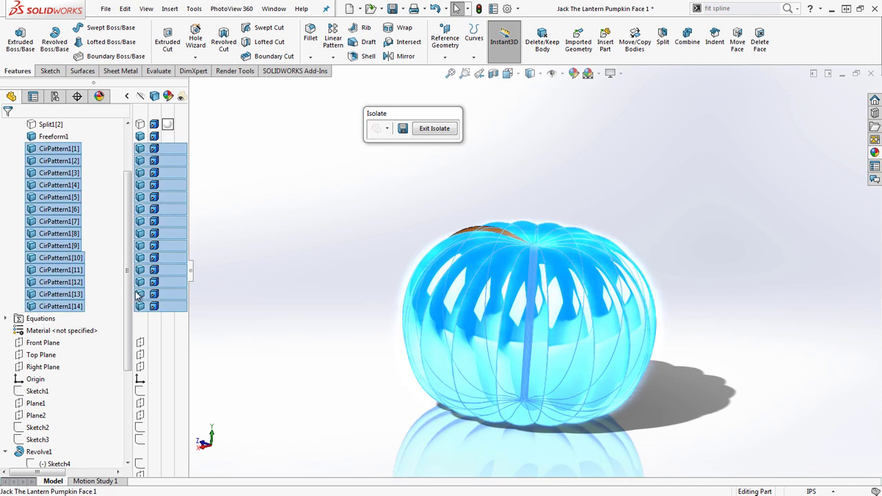
{"action": "scroll", "coordinate": [57, 283], "scroll_direction": "up", "scroll_amount": 2}
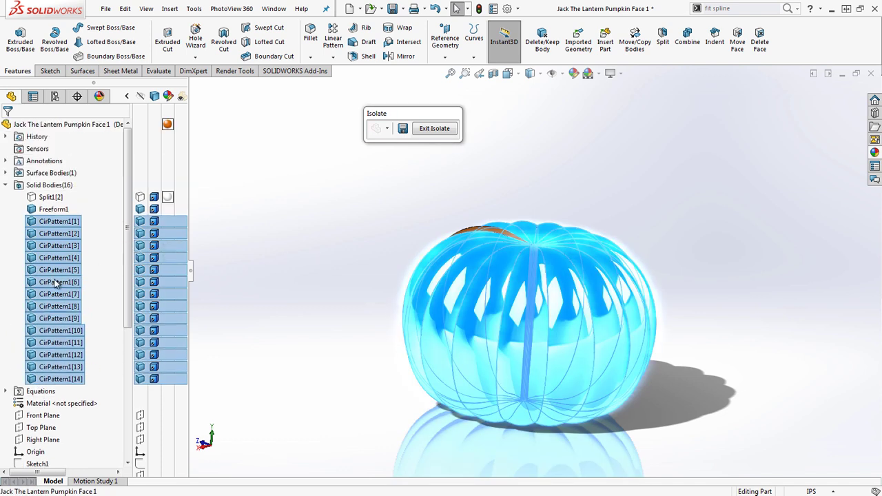
{"action": "left_click", "coordinate": [49, 215], "text": "ctrl"}
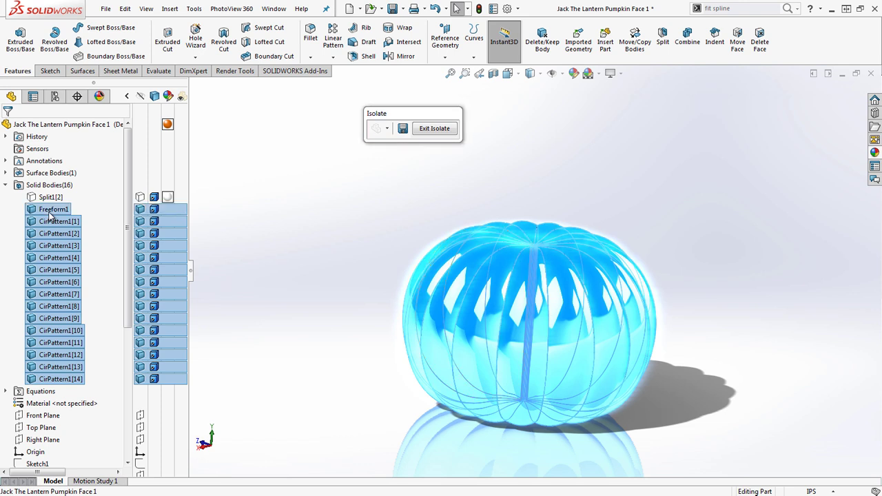
{"action": "right_click", "coordinate": [51, 218]}
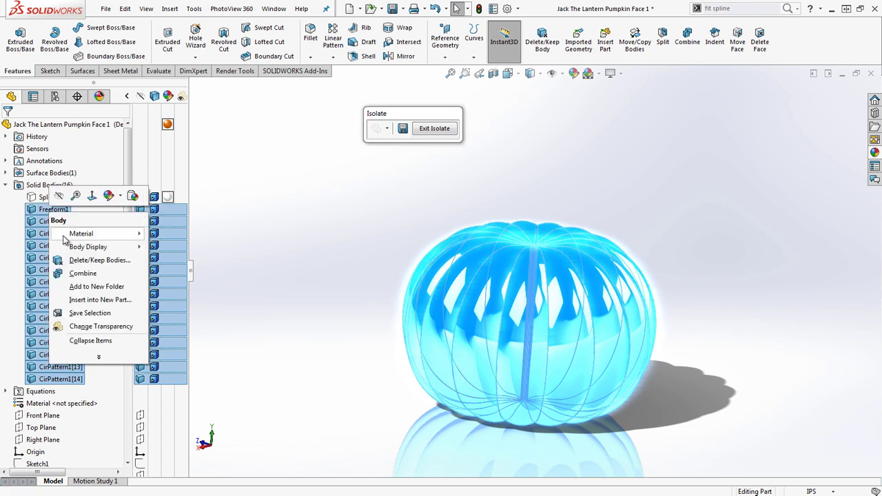
{"action": "left_click", "coordinate": [83, 274]}
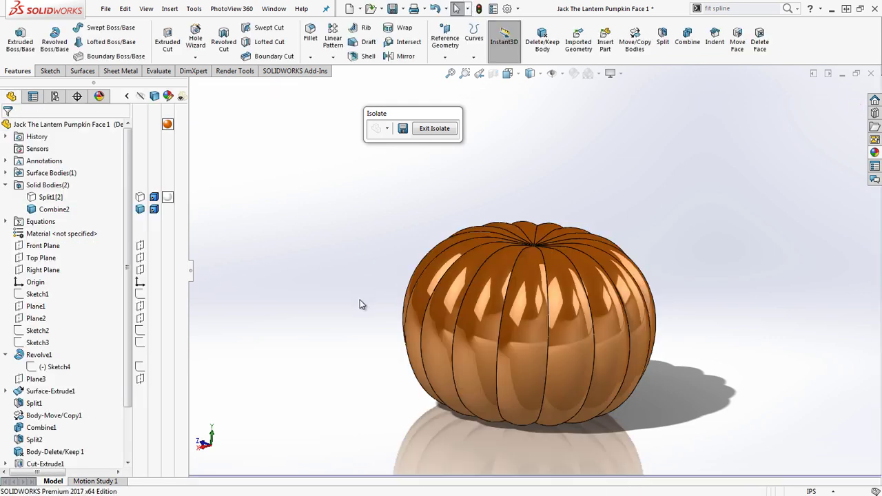
- Show the hidden core body Split1[2] and inspect its face at the pumpkin's top centre
{"action": "middle_click_drag", "start_coordinate": [346, 283], "coordinate": [335, 457]}
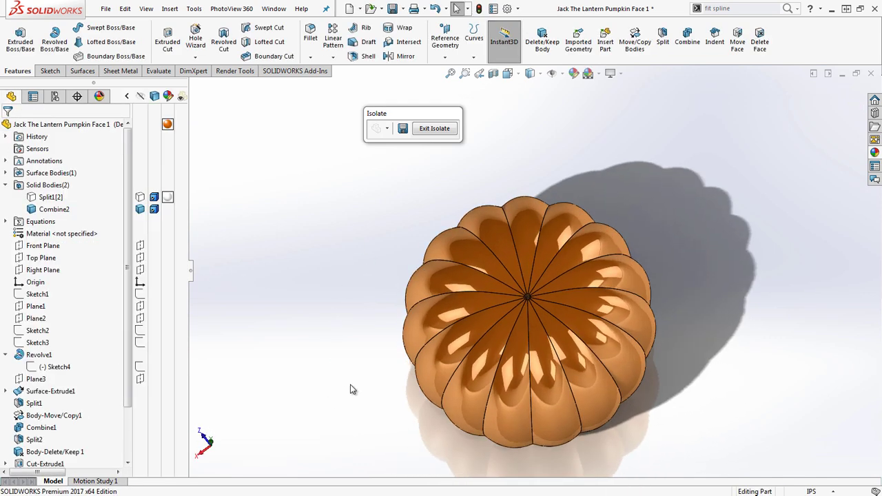
{"action": "key", "text": "f"}
{"action": "left_click", "coordinate": [31, 197]}
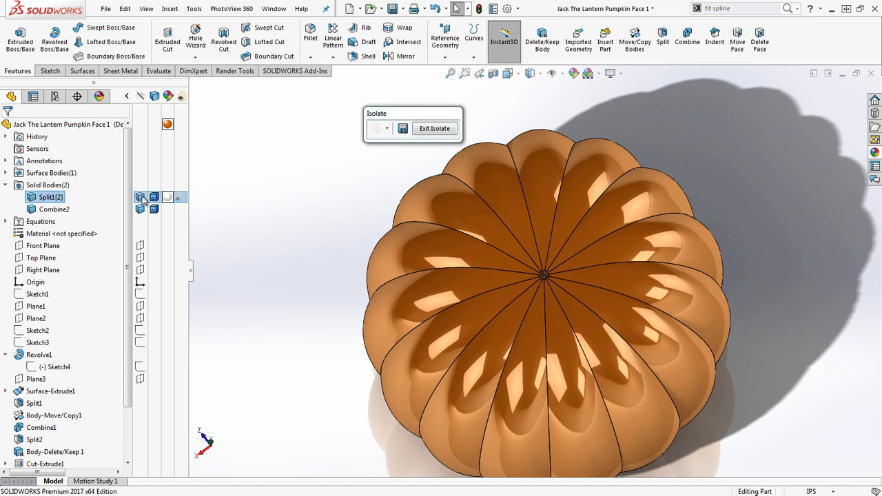
{"action": "middle_click_drag", "start_coordinate": [521, 286], "coordinate": [569, 181]}
{"action": "scroll", "coordinate": [569, 275], "scroll_direction": "down", "scroll_amount": 4}
{"action": "left_click", "coordinate": [564, 274]}
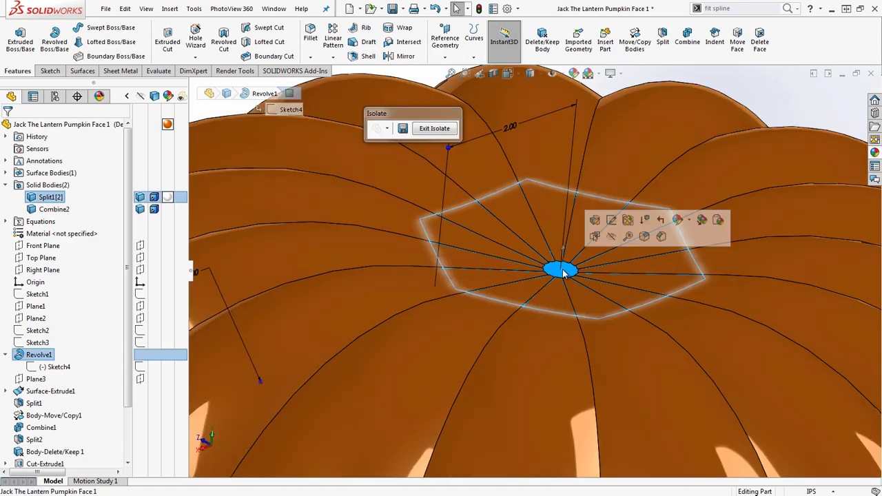
{"action": "scroll", "coordinate": [511, 226], "scroll_direction": "down", "scroll_amount": 5}
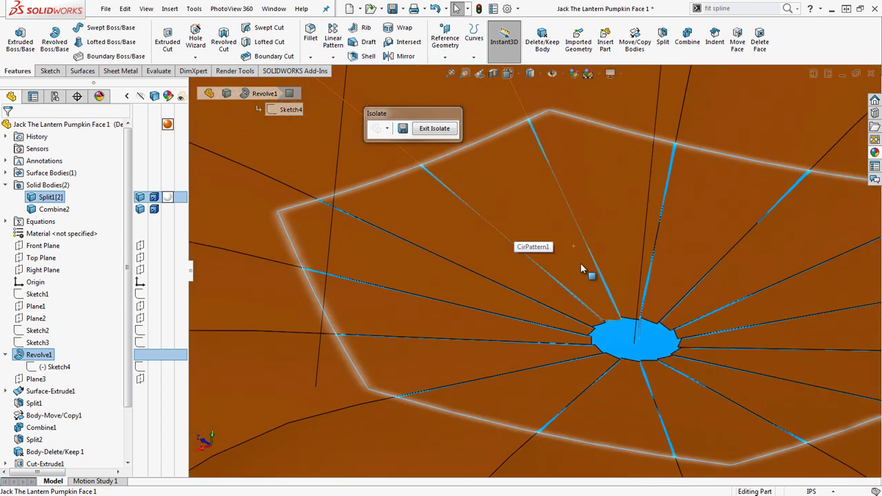
{"action": "scroll", "coordinate": [581, 279], "scroll_direction": "up", "scroll_amount": 9}
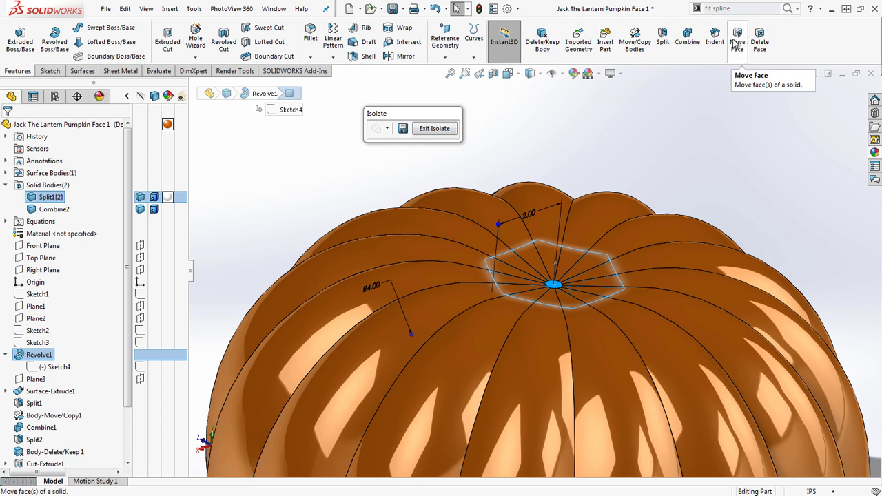
{"action": "left_click", "coordinate": [170, 10]}
{"action": "key", "text": "Escape"}
{"action": "left_click", "coordinate": [172, 10]}
{"action": "mouse_move", "coordinate": [194, 124]}
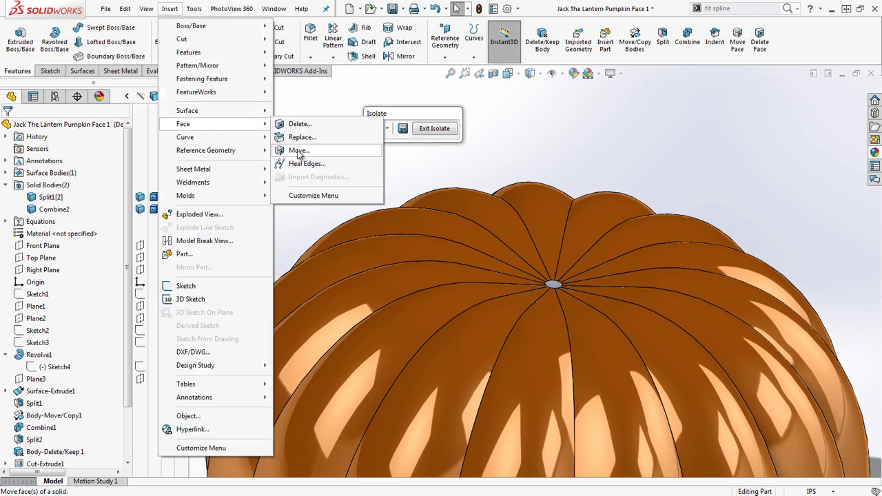
{"action": "left_click", "coordinate": [676, 124]}
{"action": "key", "text": "z"}
{"action": "key", "text": "z"}
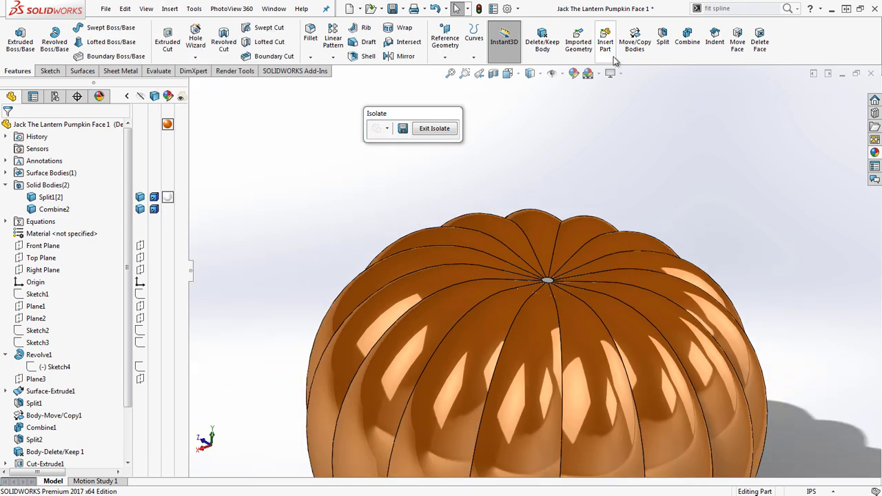
- Translate the core body's top face 0.05 in along Y with Move Face
{"action": "left_click", "coordinate": [737, 41]}
{"action": "scroll", "coordinate": [548, 289], "scroll_direction": "down", "scroll_amount": 5}
{"action": "left_click", "coordinate": [529, 256]}
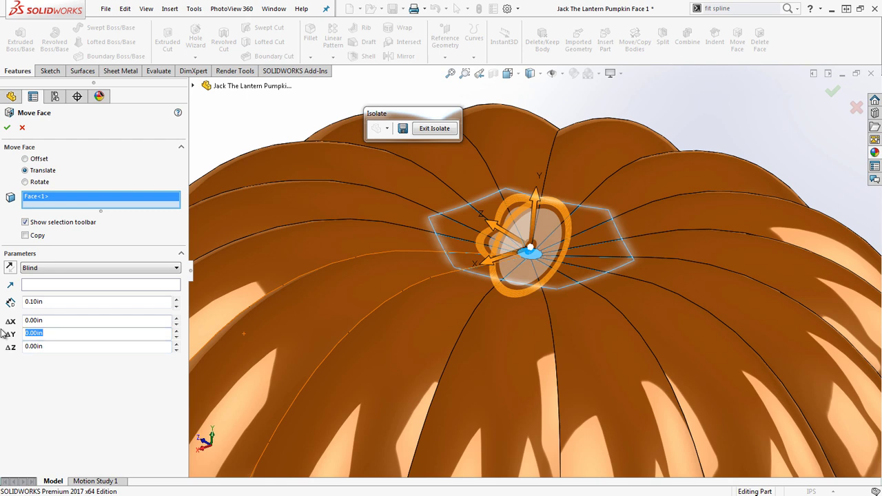
{"action": "type", "text": ".05"}
{"action": "key", "text": "Return"}
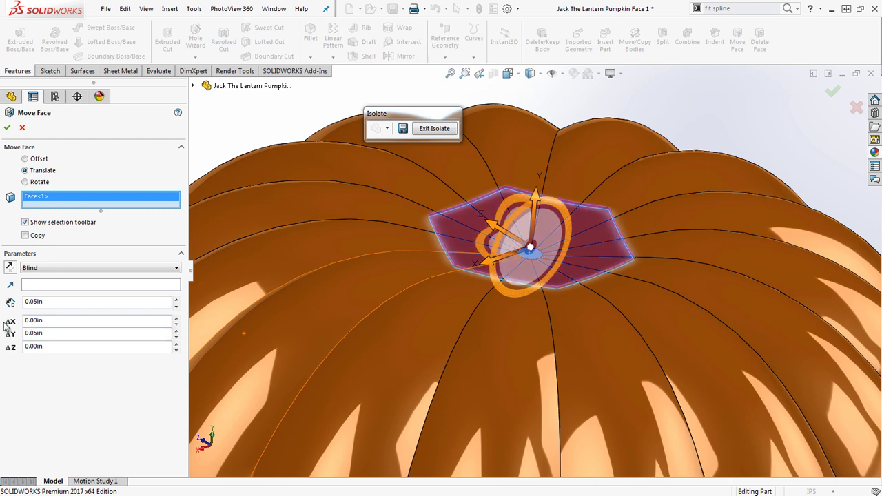
{"action": "left_click", "coordinate": [6, 127]}
- Start a Move Face on the core body's bottom face and try to offset it by -0.05 in
{"action": "scroll", "coordinate": [548, 379], "scroll_direction": "up", "scroll_amount": 6}
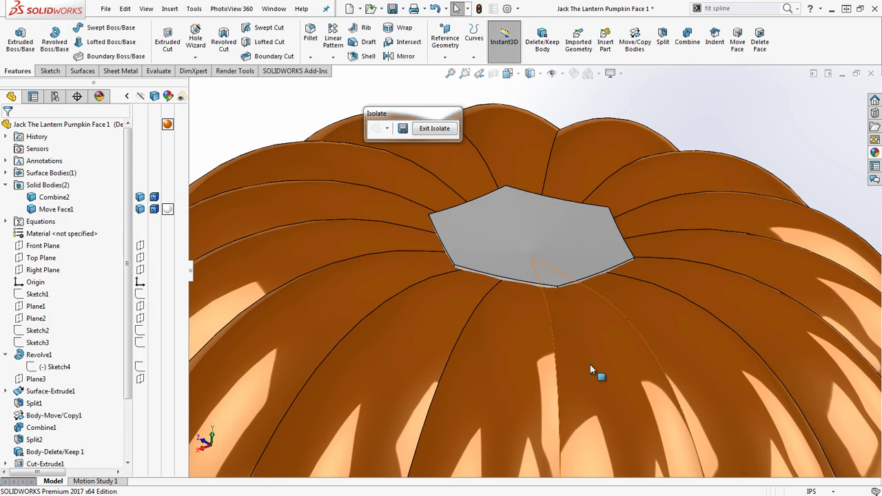
{"action": "middle_click_drag", "start_coordinate": [523, 433], "coordinate": [538, 279]}
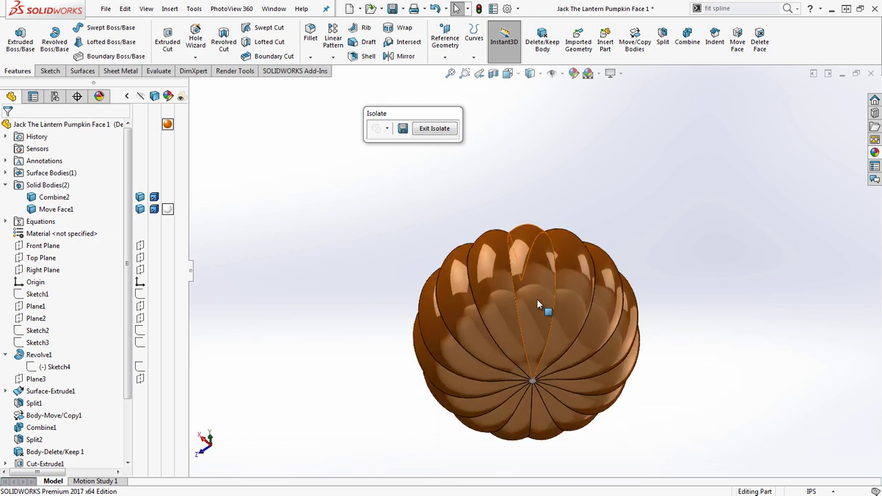
{"action": "scroll", "coordinate": [543, 354], "scroll_direction": "down", "scroll_amount": 5}
{"action": "left_click", "coordinate": [514, 428]}
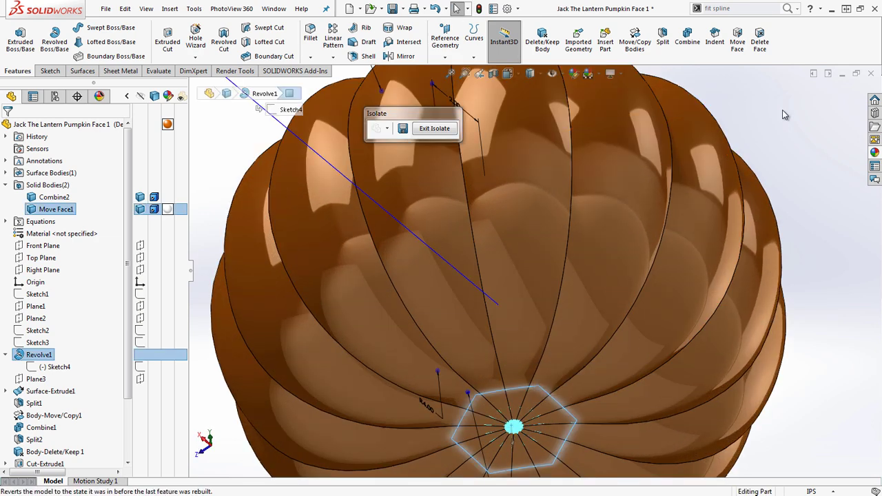
{"action": "left_click", "coordinate": [744, 40]}
{"action": "scroll", "coordinate": [428, 343], "scroll_direction": "up", "scroll_amount": 5}
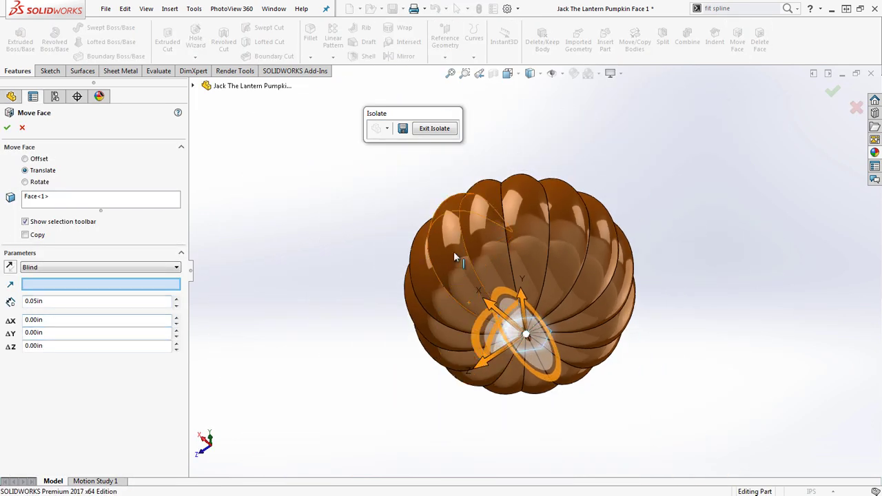
{"action": "left_click", "coordinate": [26, 159]}
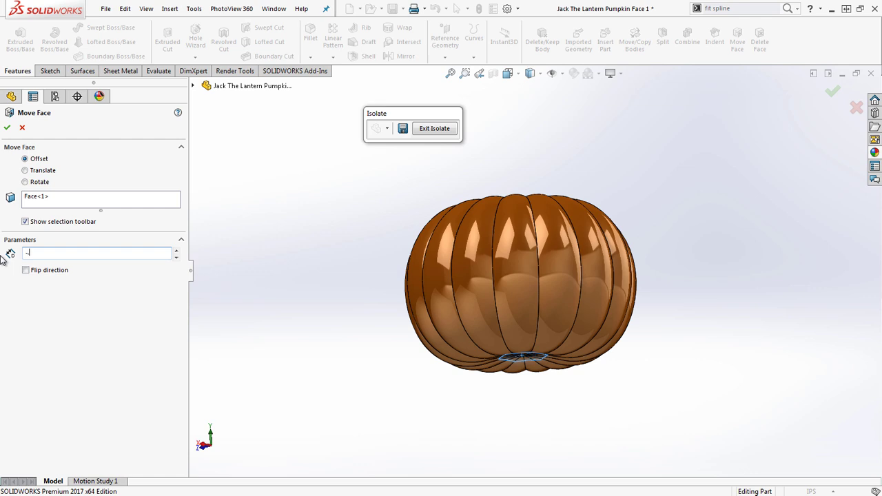
{"action": "type", "text": ".05"}
{"action": "key", "text": "Return"}
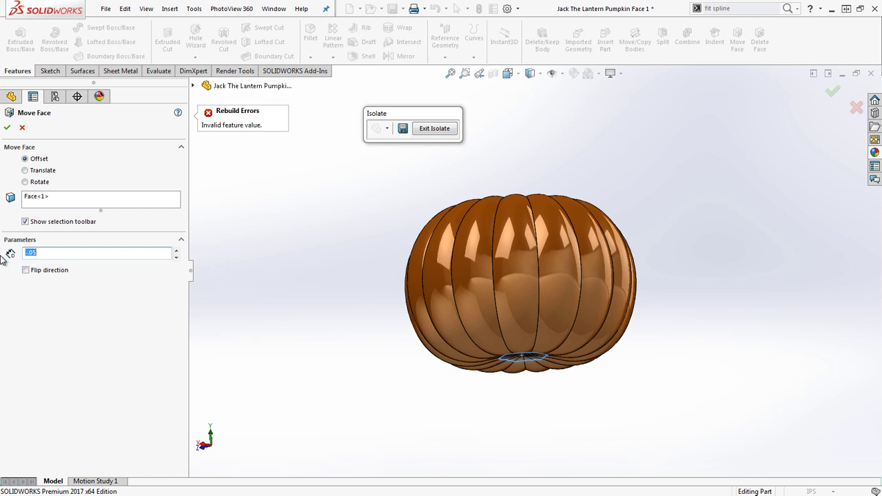
- Switch the bottom face's move to Translate and shift it -0.05 in along Y
{"action": "left_click", "coordinate": [36, 170]}
{"action": "left_click", "coordinate": [59, 333]}
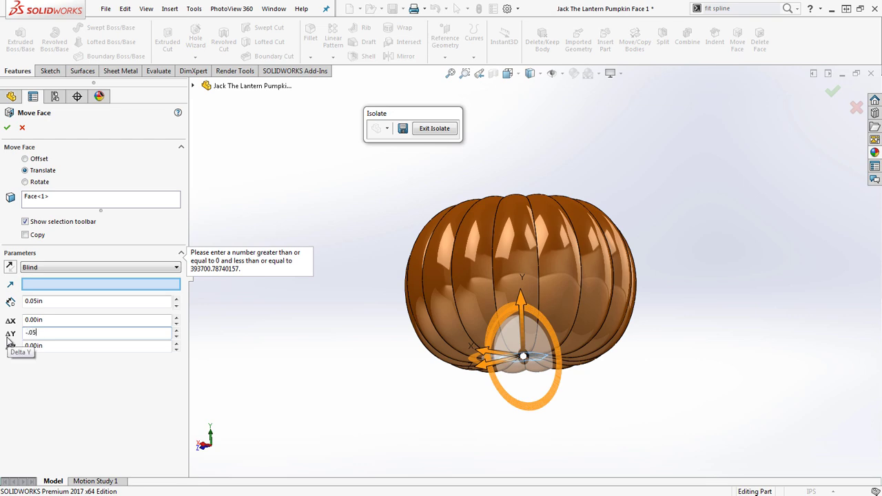
{"action": "scroll", "coordinate": [572, 388], "scroll_direction": "down", "scroll_amount": 5}
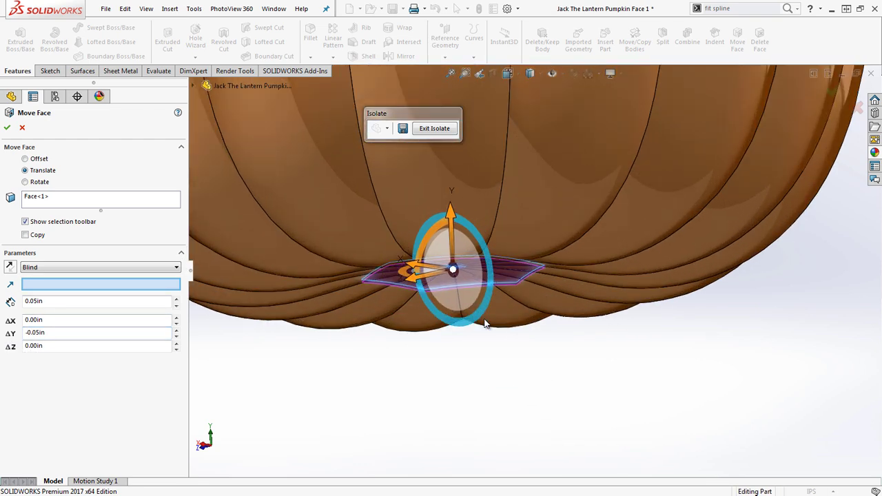
{"action": "left_click", "coordinate": [11, 96]}
- Examine the moved core faces at the bottom and top of the pumpkin
{"action": "scroll", "coordinate": [323, 280], "scroll_direction": "down", "scroll_amount": 3}
{"action": "middle_click_drag", "start_coordinate": [543, 279], "coordinate": [552, 183]}
{"action": "middle_click_drag", "start_coordinate": [609, 145], "coordinate": [613, 240]}
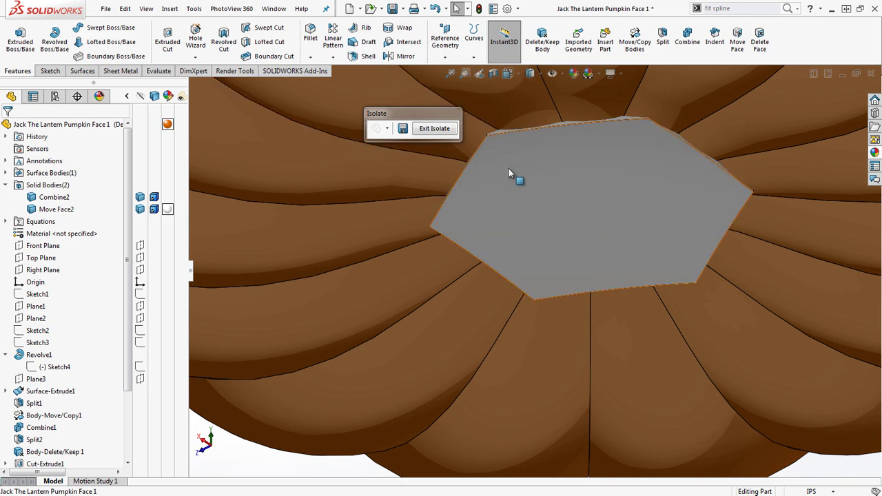
{"action": "scroll", "coordinate": [578, 143], "scroll_direction": "up", "scroll_amount": 10}
{"action": "middle_click_drag", "start_coordinate": [555, 247], "coordinate": [597, 179]}
{"action": "scroll", "coordinate": [597, 179], "scroll_direction": "up", "scroll_amount": 2}
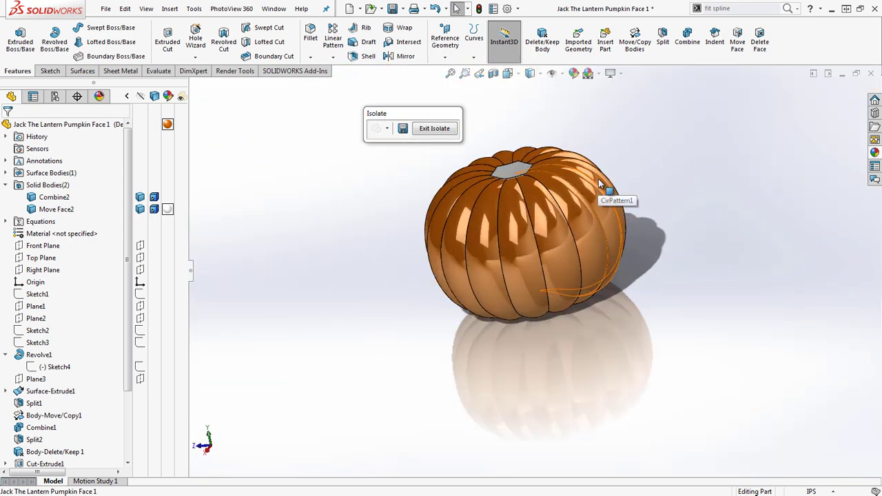
{"action": "scroll", "coordinate": [482, 170], "scroll_direction": "down", "scroll_amount": 3}
{"action": "middle_click_drag", "start_coordinate": [576, 400], "coordinate": [556, 314]}
{"action": "scroll", "coordinate": [559, 392], "scroll_direction": "down", "scroll_amount": 1}
{"action": "middle_click_drag", "start_coordinate": [559, 392], "coordinate": [507, 253]}
{"action": "scroll", "coordinate": [581, 354], "scroll_direction": "down", "scroll_amount": 3}
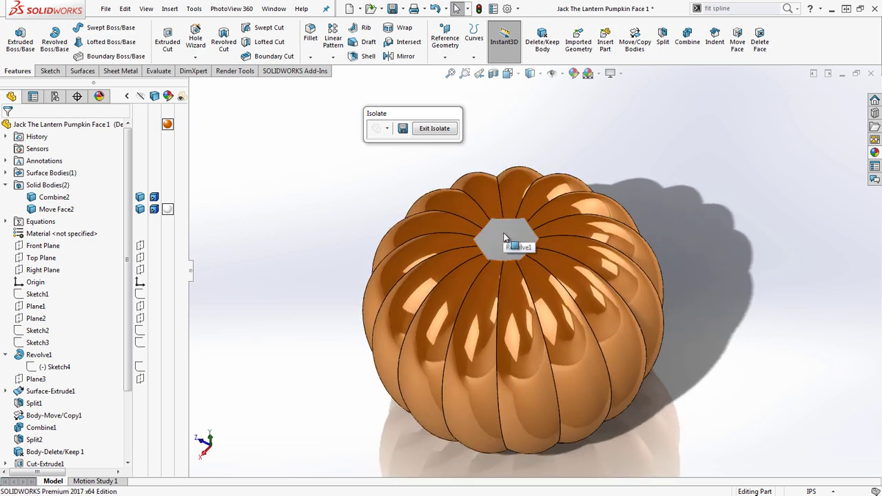
{"action": "scroll", "coordinate": [585, 275], "scroll_direction": "down", "scroll_amount": 2}
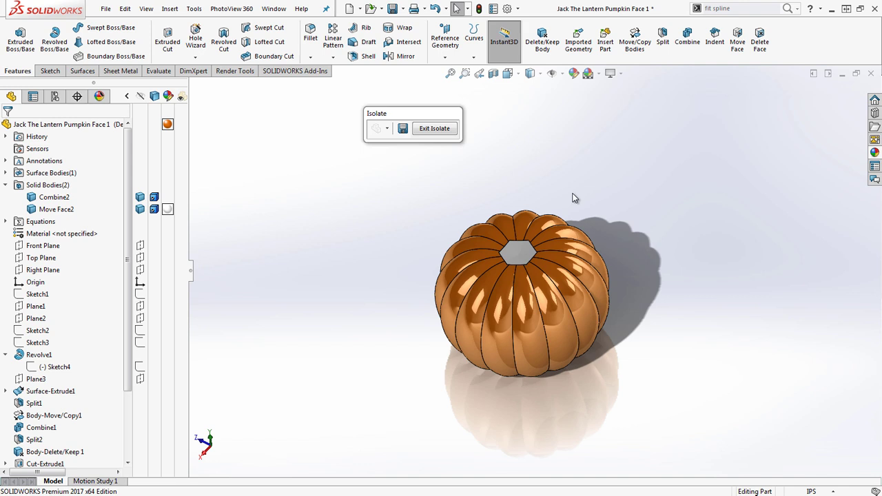
{"action": "right_click", "coordinate": [525, 259]}
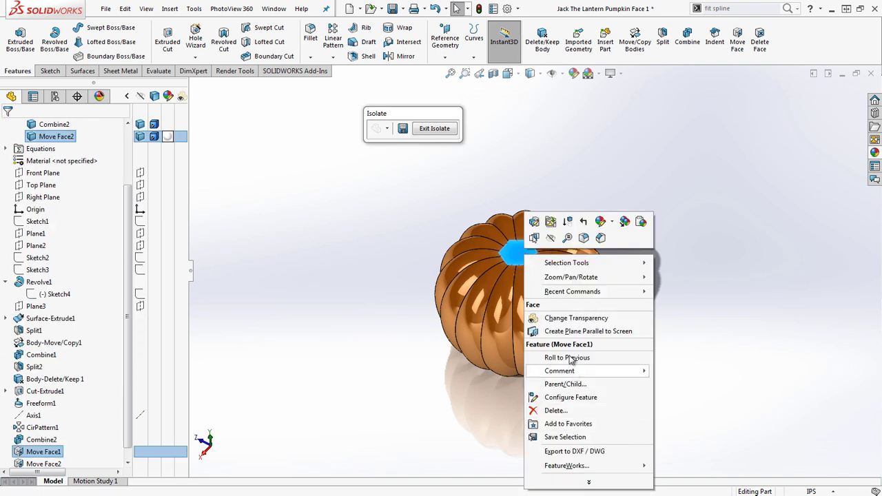
{"action": "left_click", "coordinate": [590, 483]}
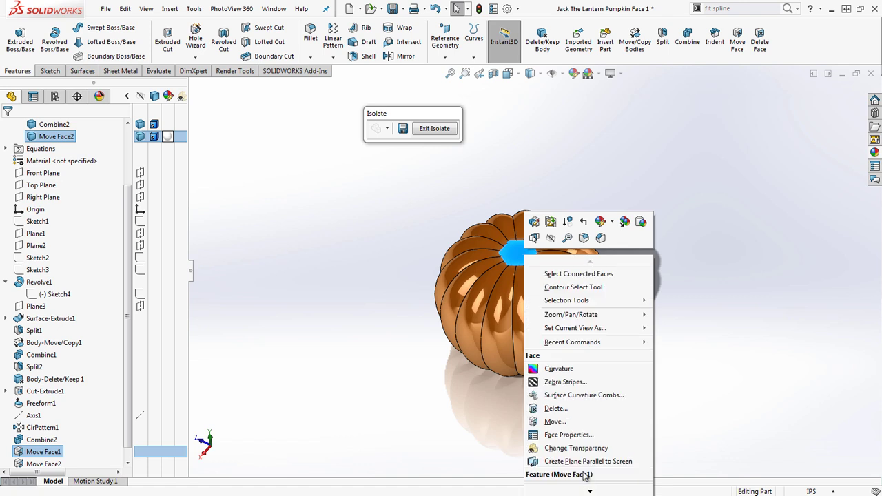
{"action": "left_click", "coordinate": [382, 429]}
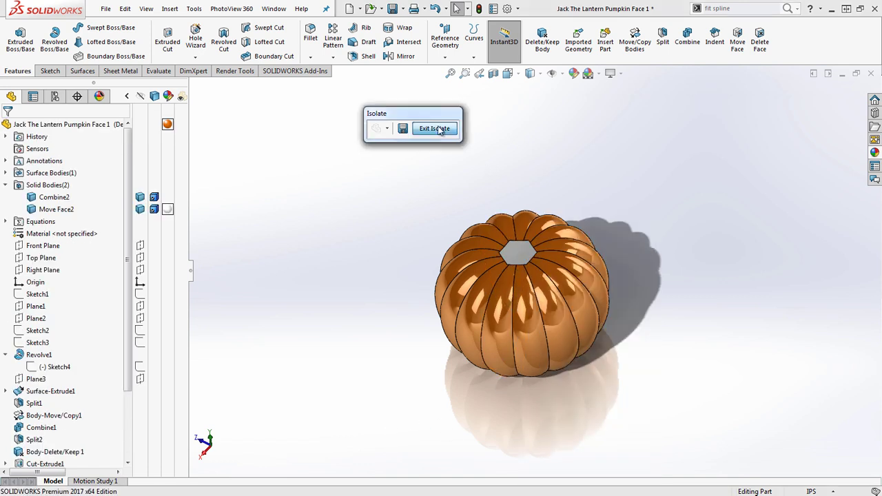
- Isolate the hexagonal core body so that only it is displayed
{"action": "right_click", "coordinate": [520, 258]}
{"action": "left_click", "coordinate": [559, 443]}
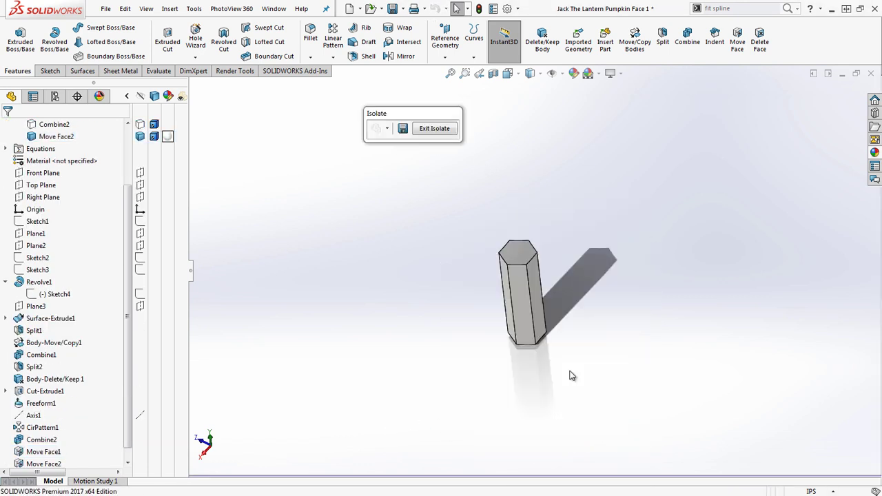
{"action": "middle_click_drag", "start_coordinate": [536, 360], "coordinate": [541, 231]}
{"action": "scroll", "coordinate": [541, 300], "scroll_direction": "up", "scroll_amount": 2}
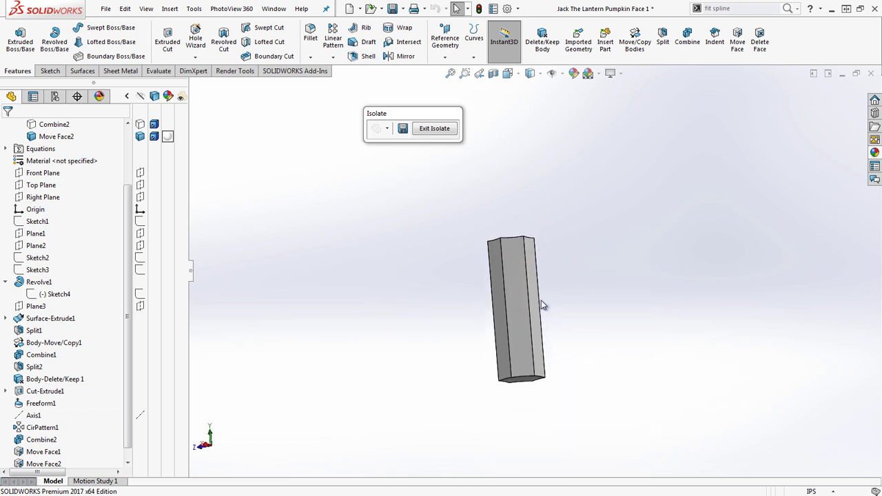
- Start a Draft with Top Plane as the neutral plane and select all six side faces of the core body
{"action": "left_click", "coordinate": [34, 186]}
{"action": "middle_click_drag", "start_coordinate": [467, 239], "coordinate": [509, 273]}
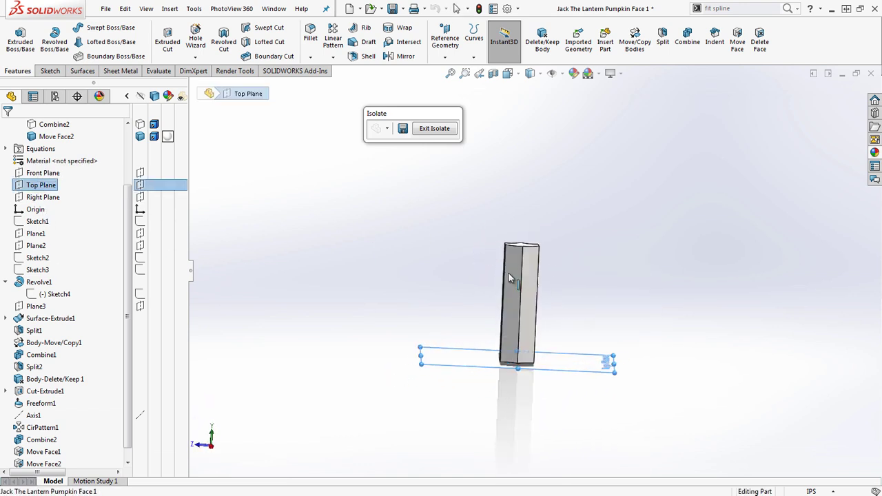
{"action": "left_click", "coordinate": [370, 42]}
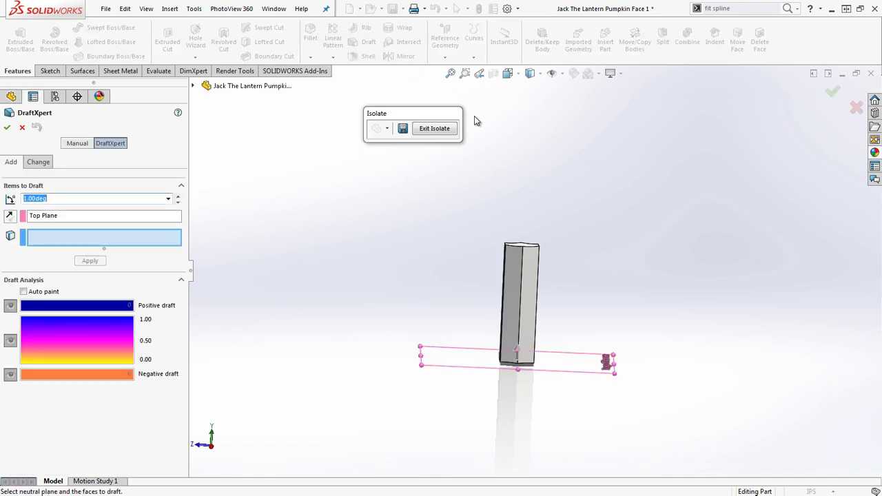
{"action": "left_click", "coordinate": [517, 266]}
{"action": "left_click", "coordinate": [525, 276]}
{"action": "middle_click_drag", "start_coordinate": [526, 275], "coordinate": [370, 366]}
{"action": "scroll", "coordinate": [529, 293], "scroll_direction": "down", "scroll_amount": 3}
{"action": "left_click", "coordinate": [533, 280]}
{"action": "left_click", "coordinate": [513, 274]}
{"action": "left_click", "coordinate": [519, 267]}
{"action": "left_click", "coordinate": [509, 265]}
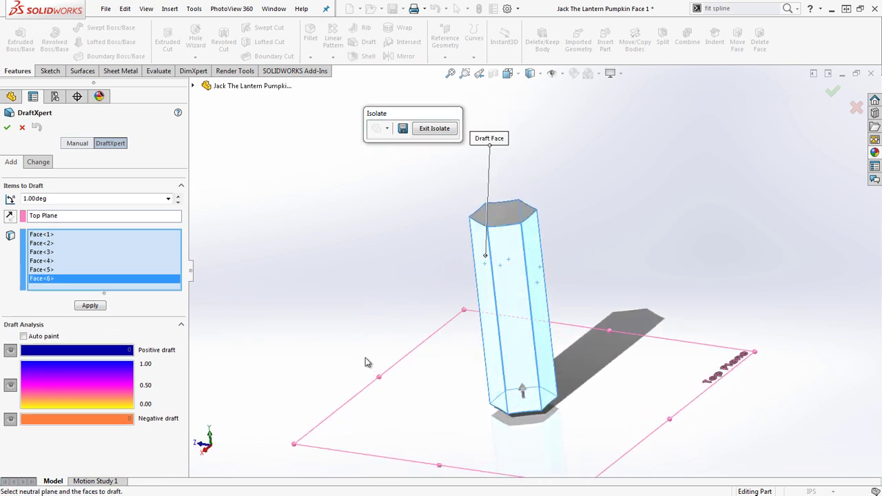
- Apply a 1.50° draft to the selected core faces and exit the isolated view
{"action": "left_click", "coordinate": [51, 200]}
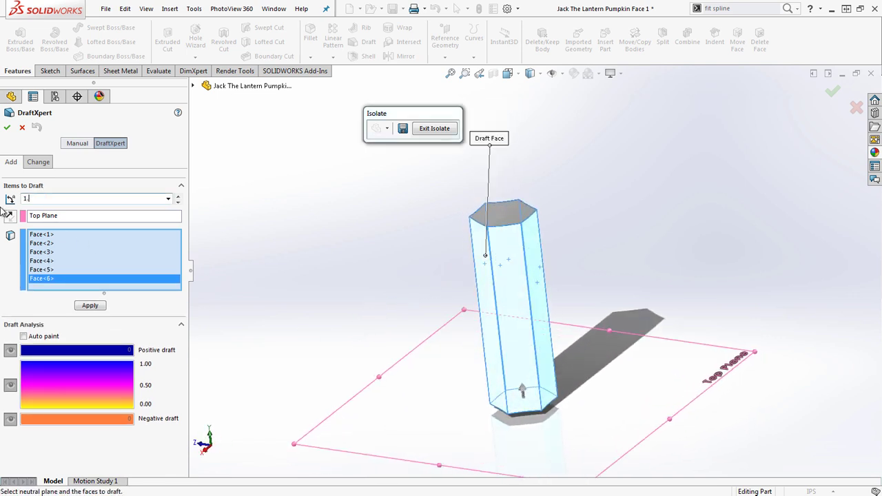
{"action": "left_click", "coordinate": [90, 305]}
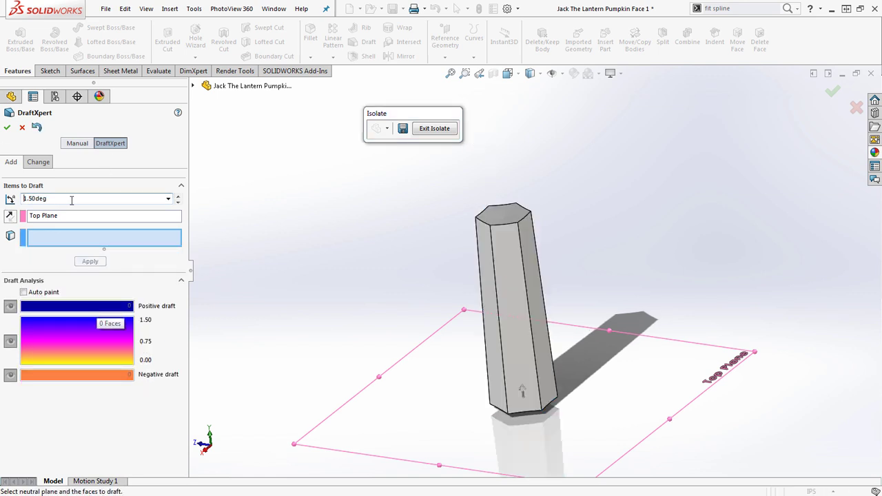
{"action": "left_click", "coordinate": [7, 129]}
{"action": "mouse_move", "coordinate": [527, 306]}
{"action": "middle_mouse_down"}
{"action": "mouse_move", "coordinate": [528, 173]}
{"action": "mouse_move", "coordinate": [516, 291]}
{"action": "mouse_move", "coordinate": [531, 271]}
{"action": "mouse_move", "coordinate": [530, 321]}
{"action": "middle_mouse_up"}
{"action": "left_click", "coordinate": [442, 131]}
- Examine how the drafted core meets the pumpkin's ribs at the top and bottom
{"action": "scroll", "coordinate": [520, 275], "scroll_direction": "down", "scroll_amount": 1}
{"action": "middle_click_drag", "start_coordinate": [522, 276], "coordinate": [545, 41]}
{"action": "scroll", "coordinate": [582, 334], "scroll_direction": "up", "scroll_amount": 2}
{"action": "middle_click_drag", "start_coordinate": [516, 356], "coordinate": [508, 436]}
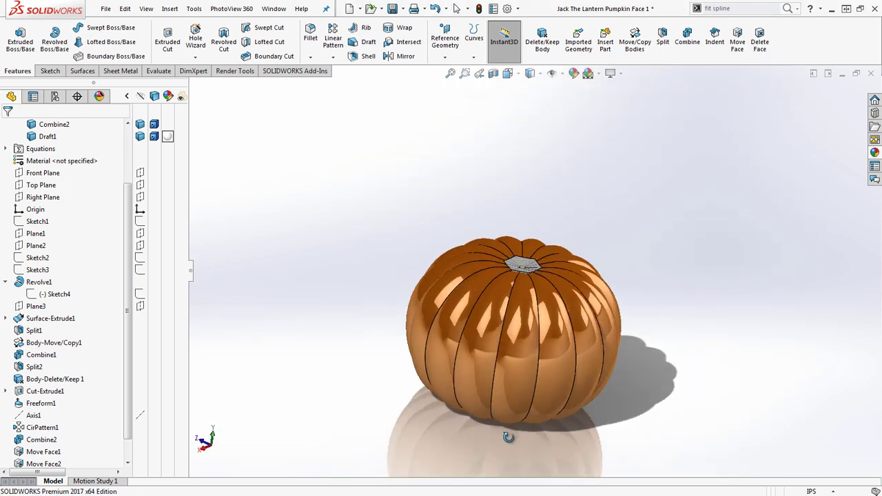
{"action": "scroll", "coordinate": [524, 274], "scroll_direction": "up", "scroll_amount": 1}
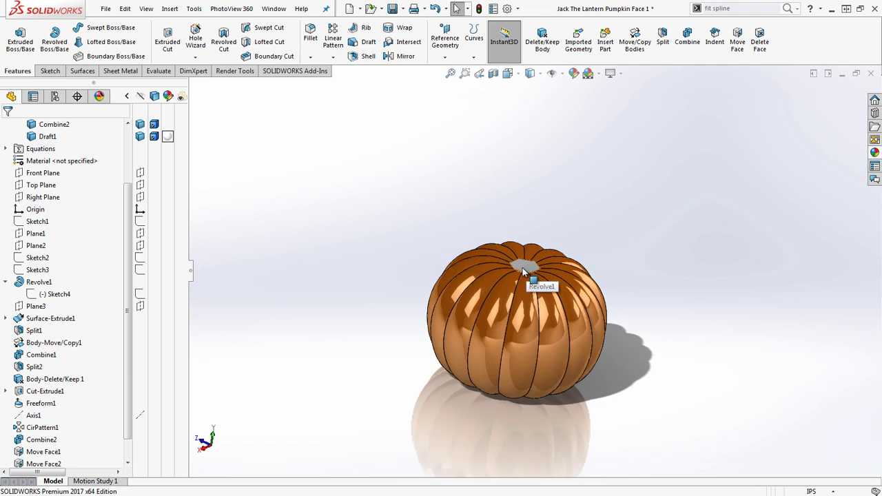
{"action": "scroll", "coordinate": [524, 269], "scroll_direction": "down", "scroll_amount": 3}
{"action": "scroll", "coordinate": [95, 378], "scroll_direction": "down", "scroll_amount": 1}
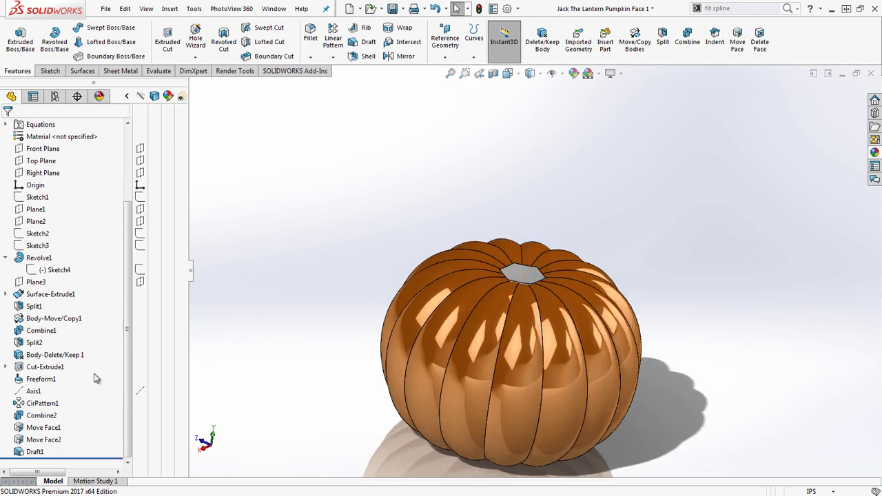
{"action": "scroll", "coordinate": [475, 379], "scroll_direction": "down", "scroll_amount": 3}
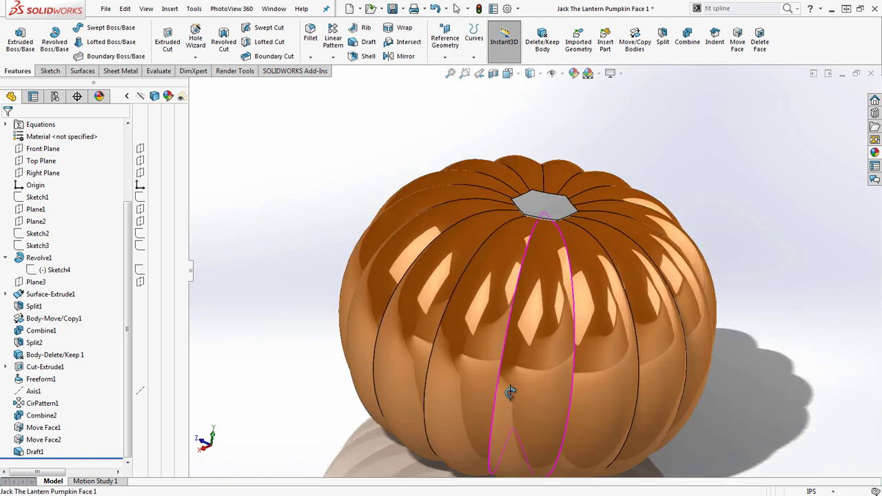
{"action": "scroll", "coordinate": [638, 164], "scroll_direction": "up", "scroll_amount": 3}
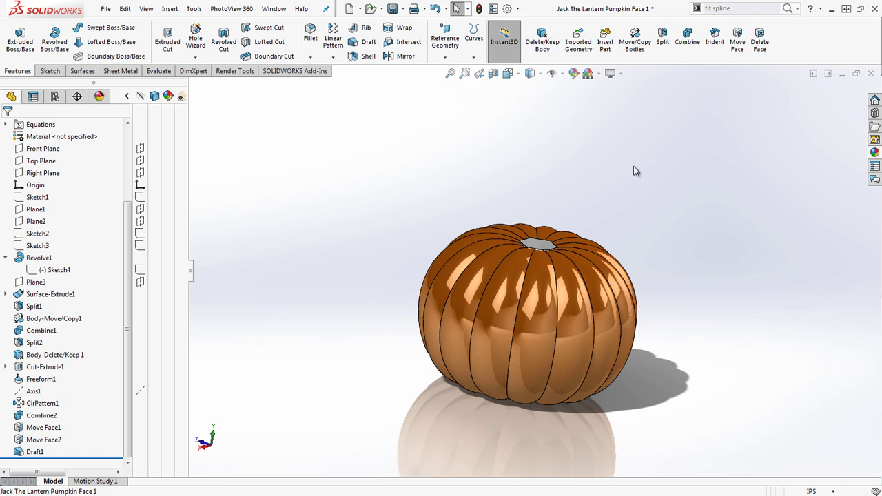
{"action": "middle_click_drag", "start_coordinate": [622, 384], "coordinate": [525, 327]}
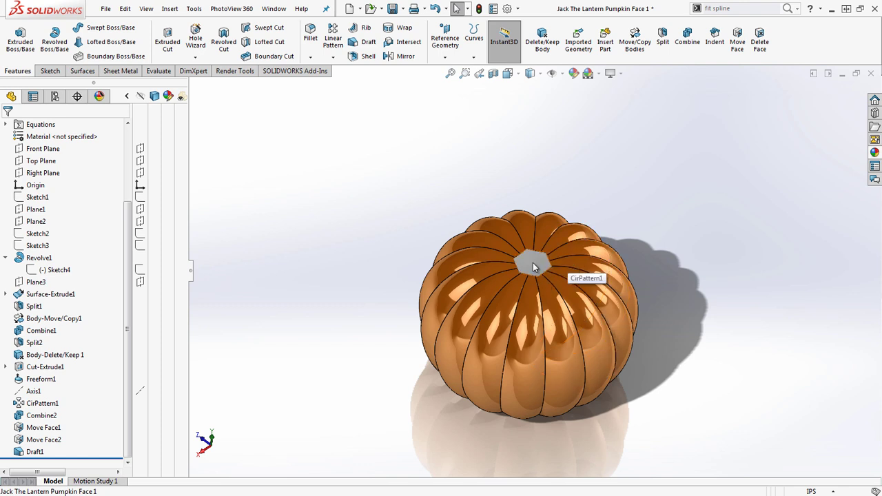
{"action": "scroll", "coordinate": [522, 277], "scroll_direction": "down", "scroll_amount": 3}
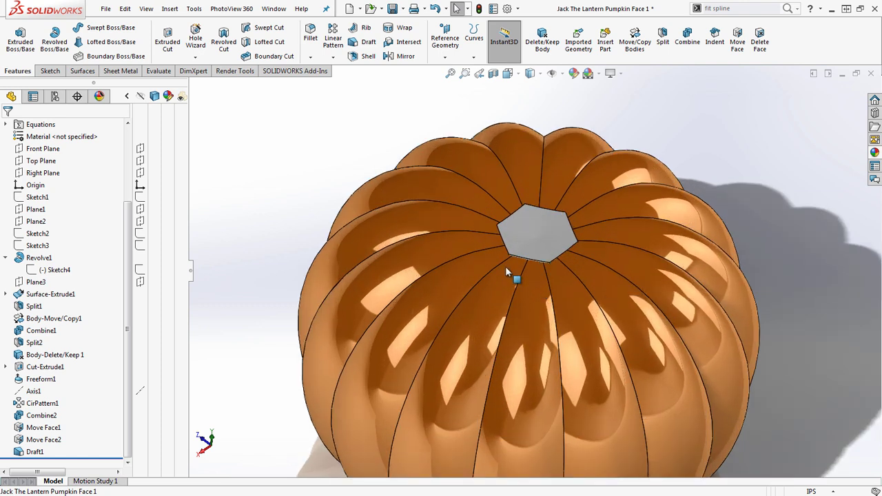
- Create a reference plane offset 1 in above Plane2, over the top of the pumpkin
{"action": "left_click", "coordinate": [36, 222]}
{"action": "scroll", "coordinate": [451, 363], "scroll_direction": "up", "scroll_amount": 3}
{"action": "middle_click_drag", "start_coordinate": [451, 363], "coordinate": [483, 250]}
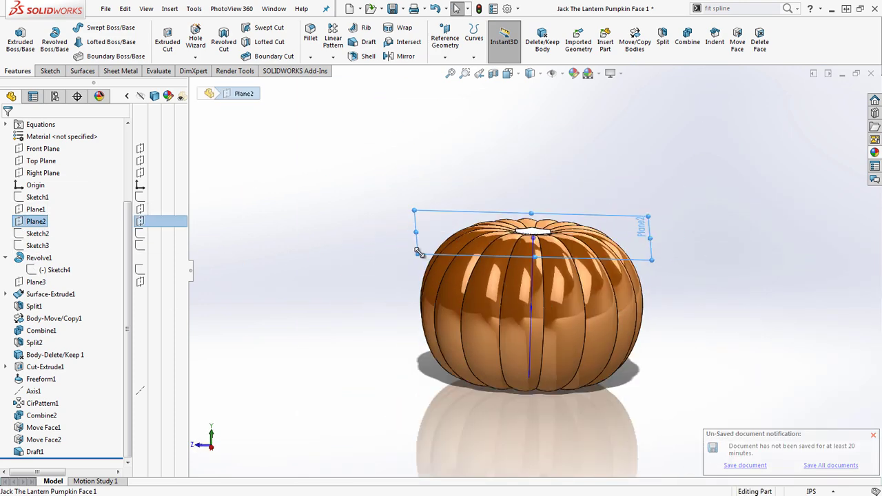
{"action": "left_click_drag", "start_coordinate": [418, 251], "coordinate": [429, 233], "text": "ctrl"}
{"action": "double_click", "coordinate": [89, 269]}
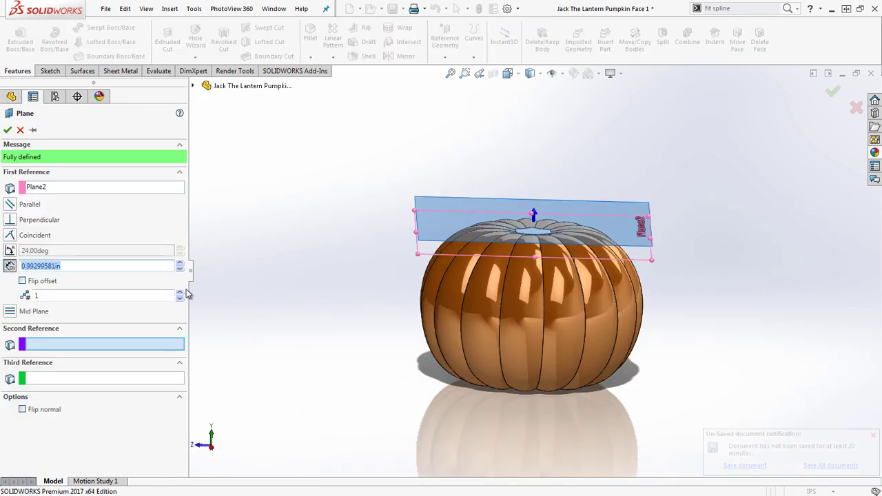
{"action": "type", "text": "1"}
{"action": "key", "text": "Return"}
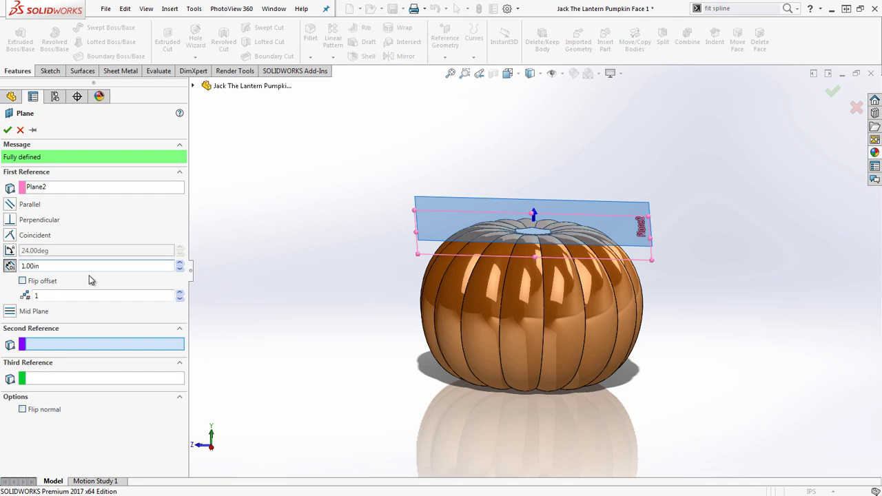
{"action": "left_click", "coordinate": [7, 130]}
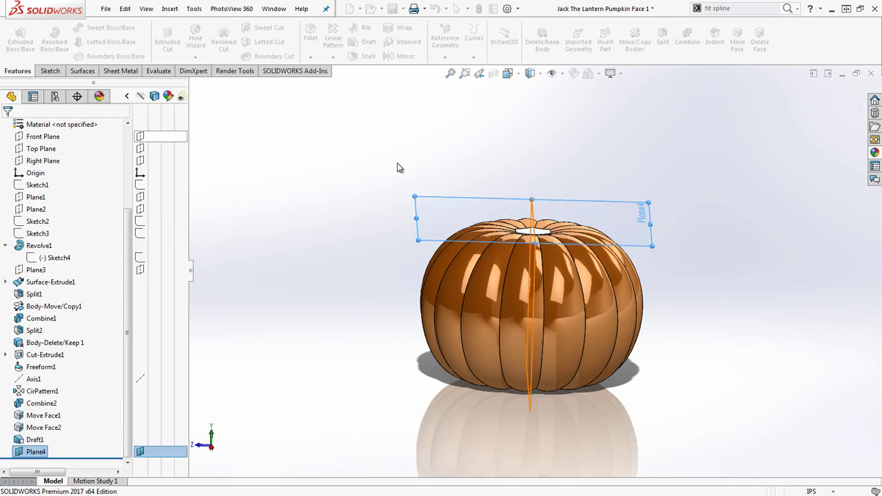
- On the new offset plane, sketch an eight-sided polygon centred on the origin with an inscribed circle about 7.19 in in diameter
{"action": "middle_click_drag", "start_coordinate": [503, 276], "coordinate": [595, 337]}
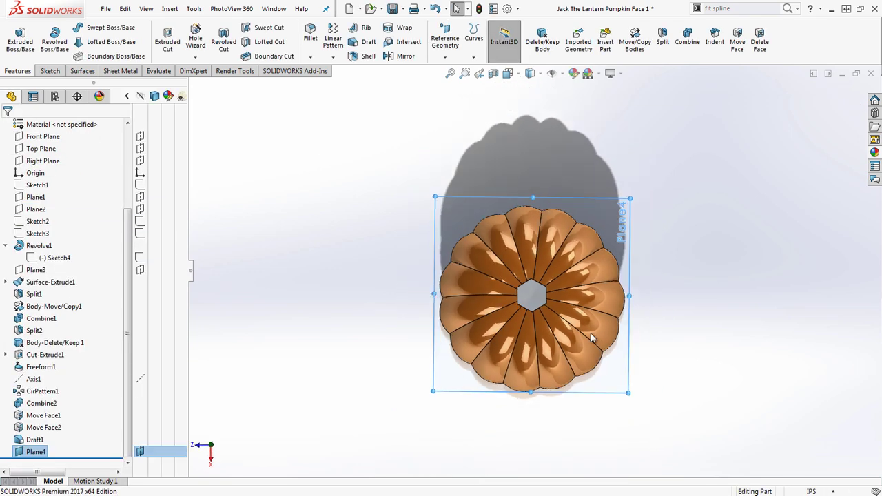
{"action": "left_click", "coordinate": [48, 71]}
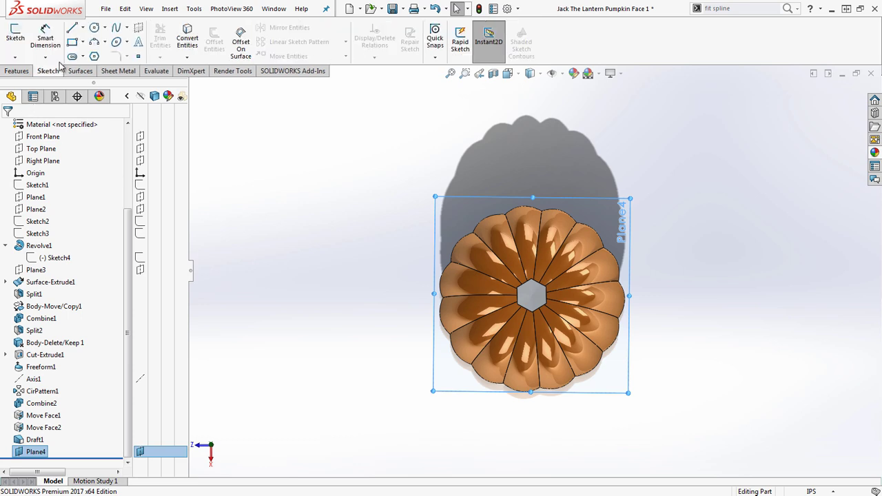
{"action": "left_click", "coordinate": [95, 60]}
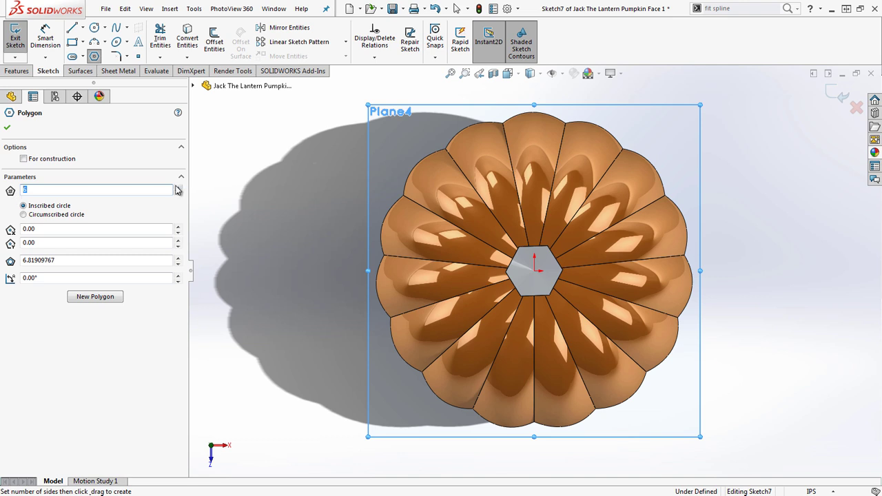
{"action": "left_click", "coordinate": [535, 270]}
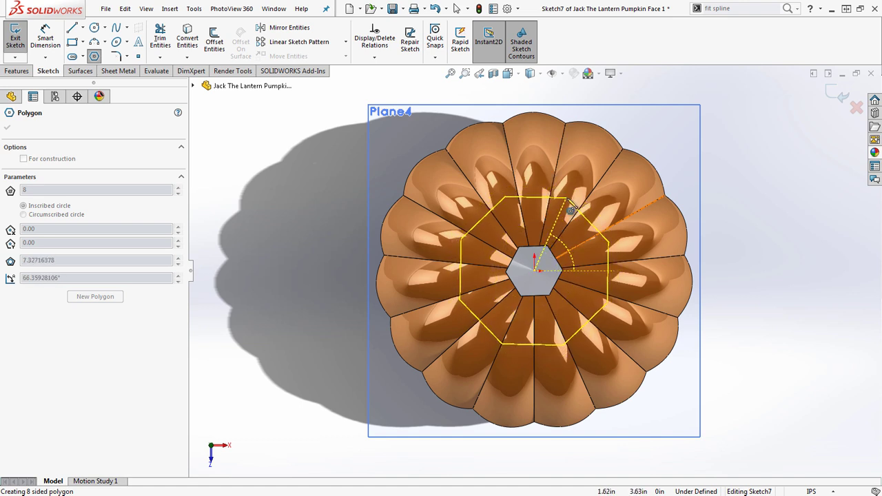
{"action": "left_click", "coordinate": [565, 200]}
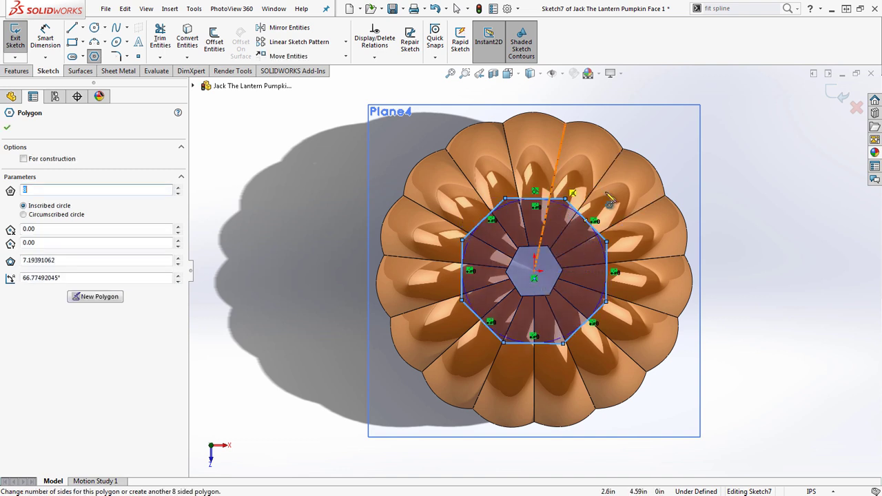
- Rotate and slightly enlarge the octagon by moving one vertex to about X -1.34 in, Y -3.85 in
{"action": "right_click", "coordinate": [235, 173]}
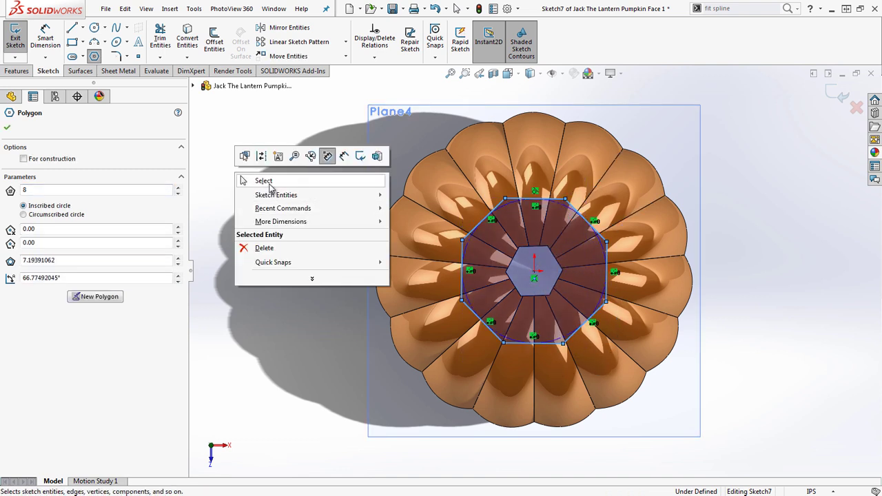
{"action": "left_click", "coordinate": [261, 180]}
{"action": "mouse_move", "coordinate": [507, 350]}
{"action": "left_mouse_down"}
{"action": "mouse_move", "coordinate": [515, 359]}
{"action": "mouse_move", "coordinate": [507, 349]}
{"action": "left_mouse_up"}
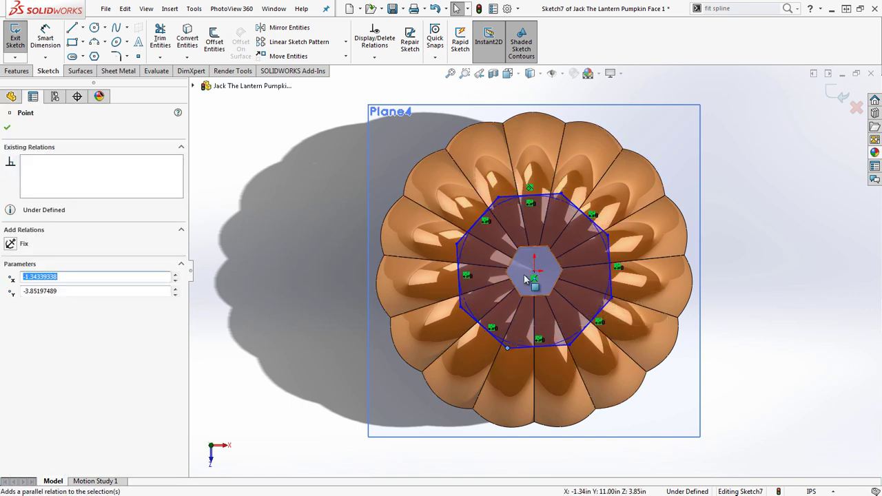
{"action": "mouse_move", "coordinate": [576, 393]}
{"action": "middle_mouse_down"}
{"action": "mouse_move", "coordinate": [546, 185]}
{"action": "mouse_move", "coordinate": [535, 241]}
{"action": "middle_mouse_up"}
{"action": "scroll", "coordinate": [535, 241], "scroll_direction": "up", "scroll_amount": 1}
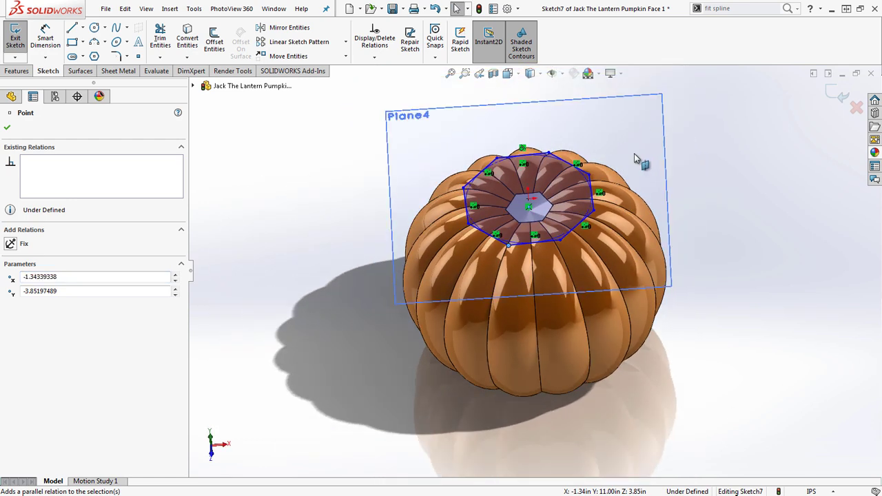
- Set up an Extruded Surface from the octagon sketch, reversed down into the pumpkin with a blind depth of 2.50 in
{"action": "left_click", "coordinate": [81, 72]}
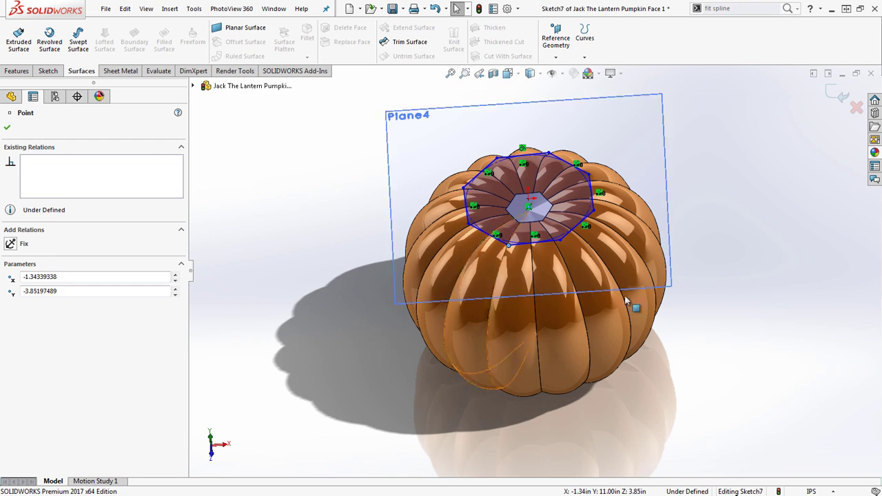
{"action": "left_click", "coordinate": [18, 42]}
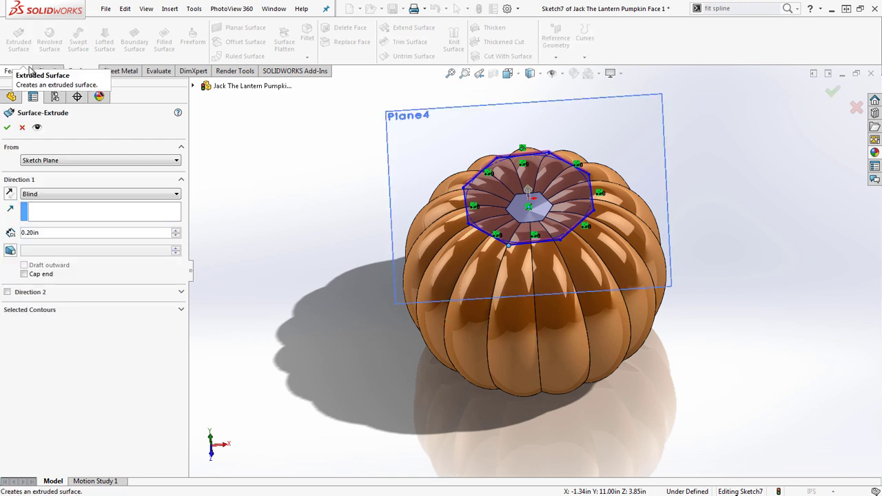
{"action": "left_click", "coordinate": [10, 195]}
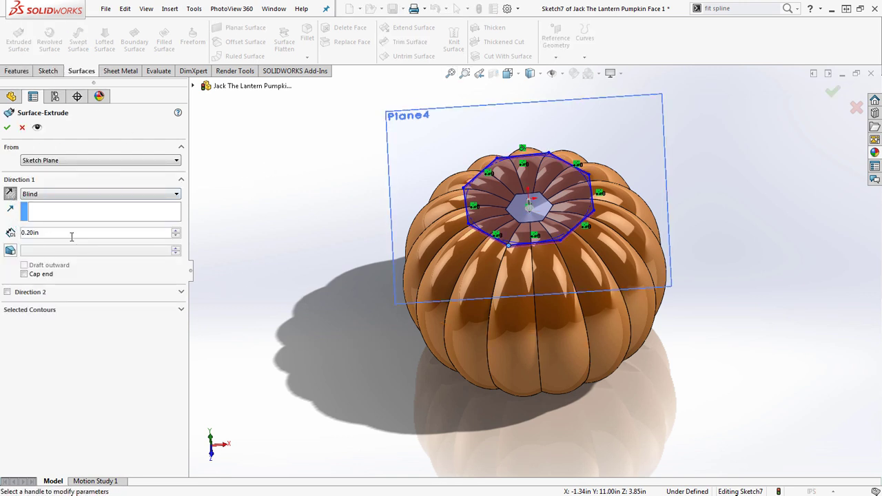
{"action": "type", "text": "2"}
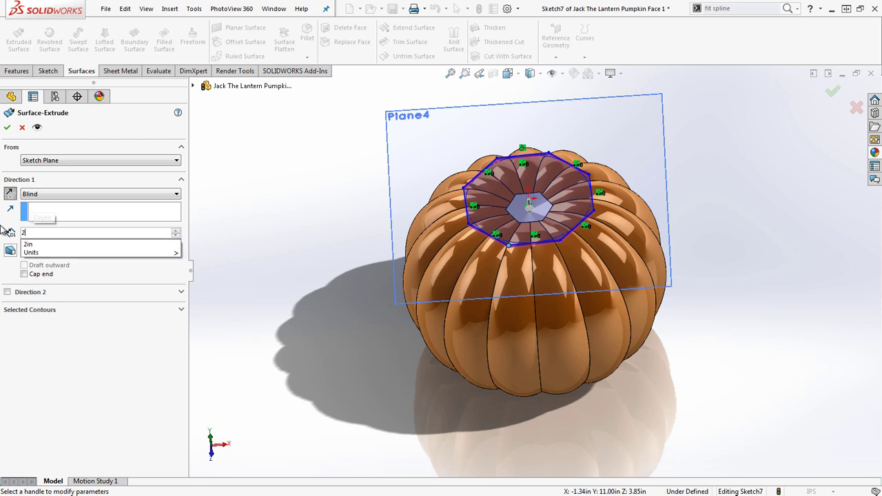
{"action": "key", "text": "Return"}
{"action": "middle_click_drag", "start_coordinate": [532, 298], "coordinate": [524, 196]}
{"action": "left_click", "coordinate": [176, 230]}
{"action": "left_click", "coordinate": [176, 230]}
{"action": "left_click", "coordinate": [176, 231]}
{"action": "left_click", "coordinate": [176, 231]}
{"action": "left_click", "coordinate": [176, 231]}
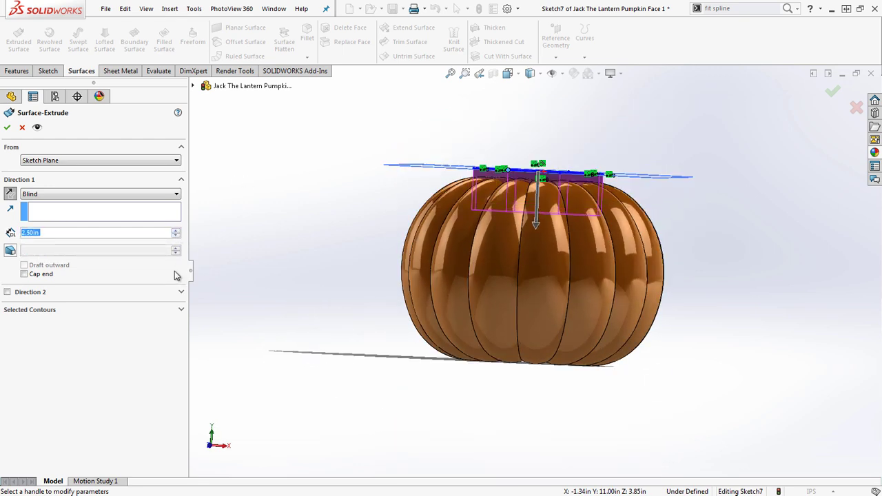
- Add a 10° inward draft to the octagonal Extruded Surface and complete the feature
{"action": "left_click", "coordinate": [11, 251]}
{"action": "scroll", "coordinate": [618, 201], "scroll_direction": "down", "scroll_amount": 2}
{"action": "middle_click_drag", "start_coordinate": [495, 194], "coordinate": [492, 235]}
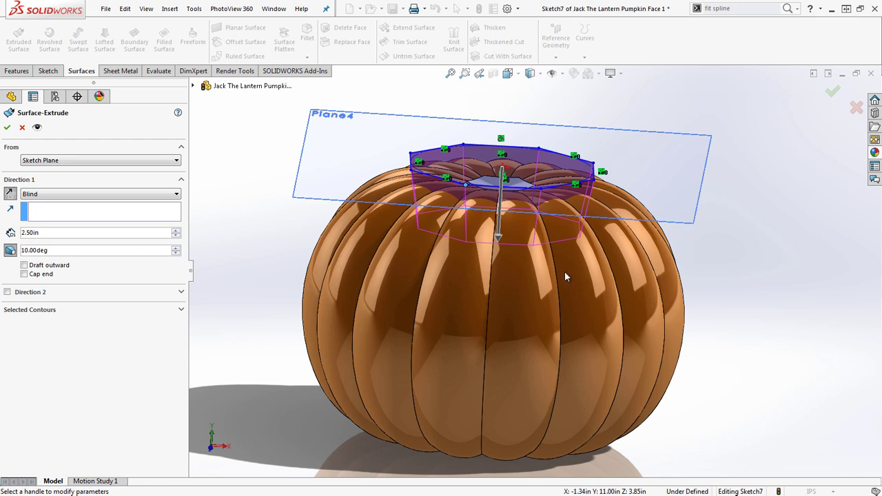
{"action": "left_click", "coordinate": [7, 128]}
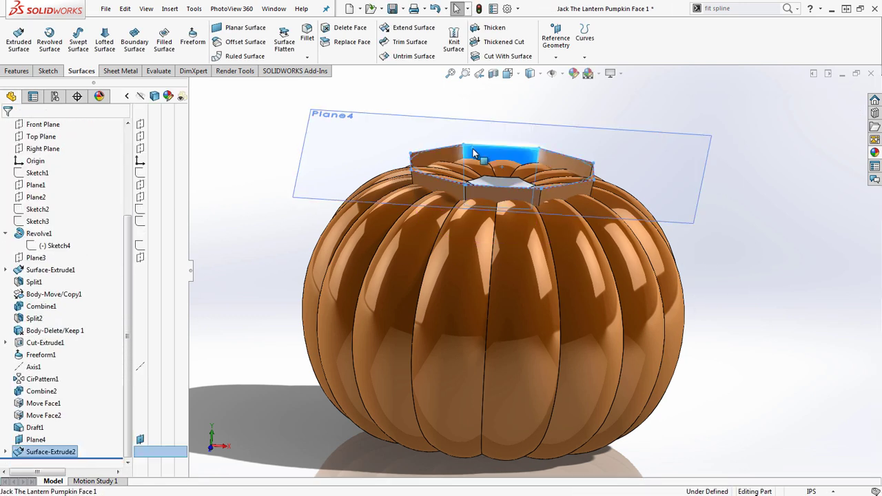
- Isolate the octagonal surface body from the rest of the pumpkin
{"action": "right_click", "coordinate": [473, 153]}
{"action": "left_click", "coordinate": [497, 358]}
{"action": "middle_click_drag", "start_coordinate": [473, 224], "coordinate": [501, 181]}
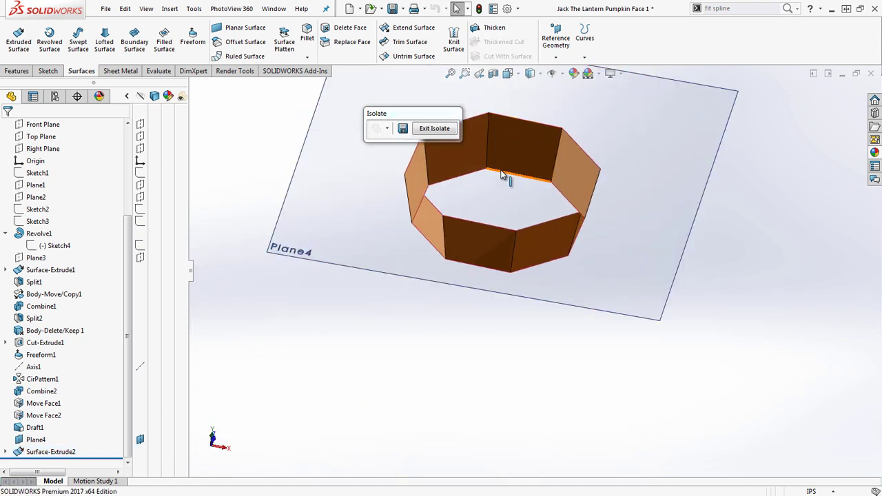
- Try to select the surface's lower octagonal boundary with Select Loop from one lower edge
{"action": "right_click", "coordinate": [501, 175]}
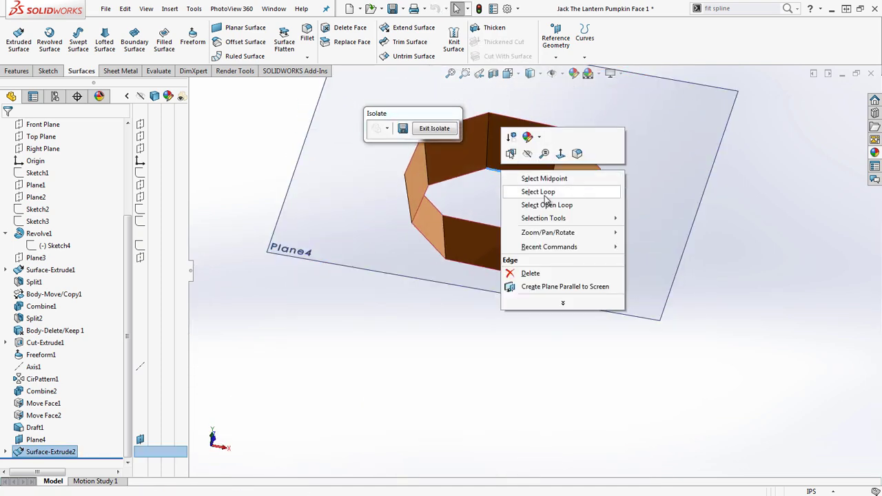
{"action": "left_click", "coordinate": [518, 191]}
{"action": "middle_click_drag", "start_coordinate": [472, 325], "coordinate": [510, 306]}
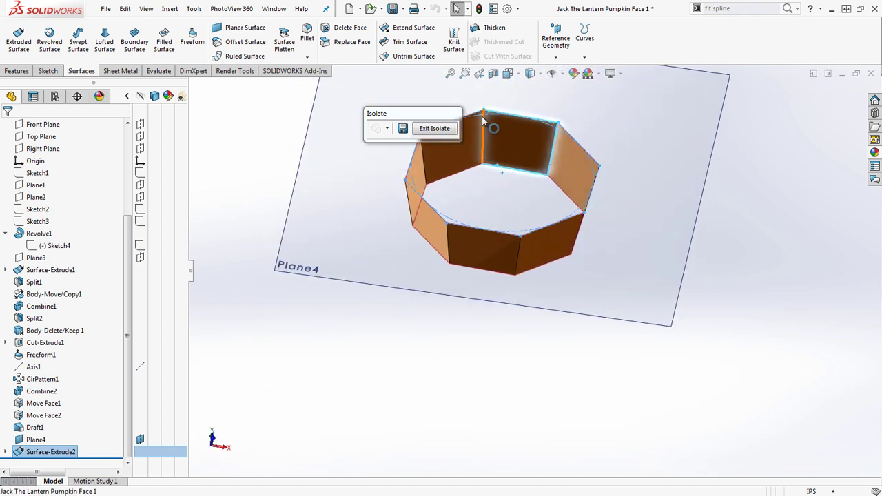
{"action": "right_click", "coordinate": [503, 172]}
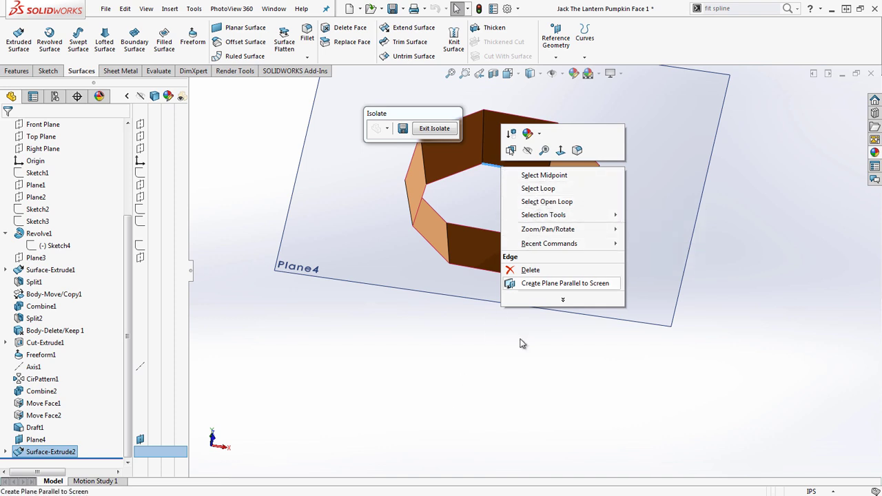
{"action": "left_click", "coordinate": [516, 426]}
- Create a Planar Surface bounded by the eight lower edges of the octagonal surface
{"action": "left_click", "coordinate": [497, 169]}
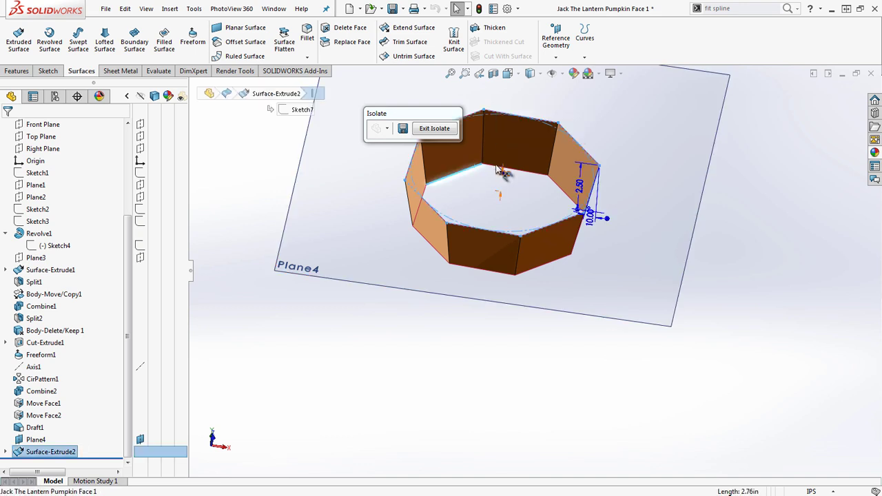
{"action": "middle_click_drag", "start_coordinate": [482, 354], "coordinate": [564, 211]}
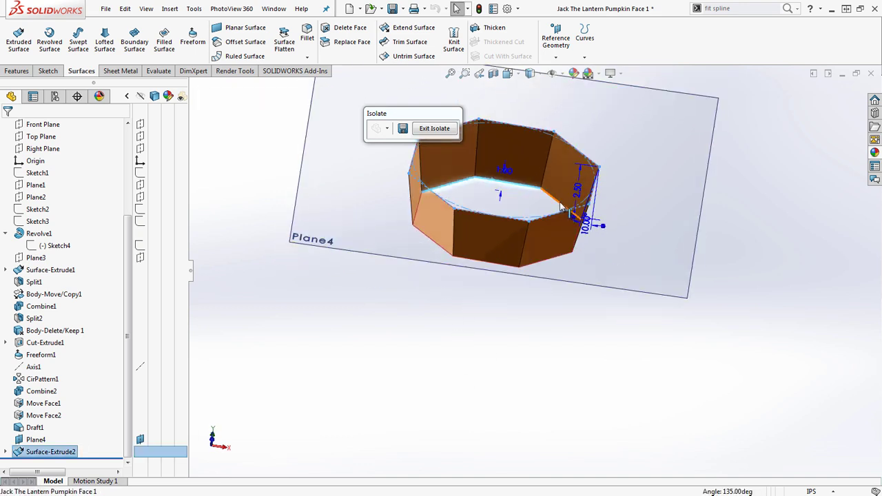
{"action": "left_click", "coordinate": [558, 204], "text": "ctrl"}
{"action": "left_click", "coordinate": [573, 248], "text": "ctrl"}
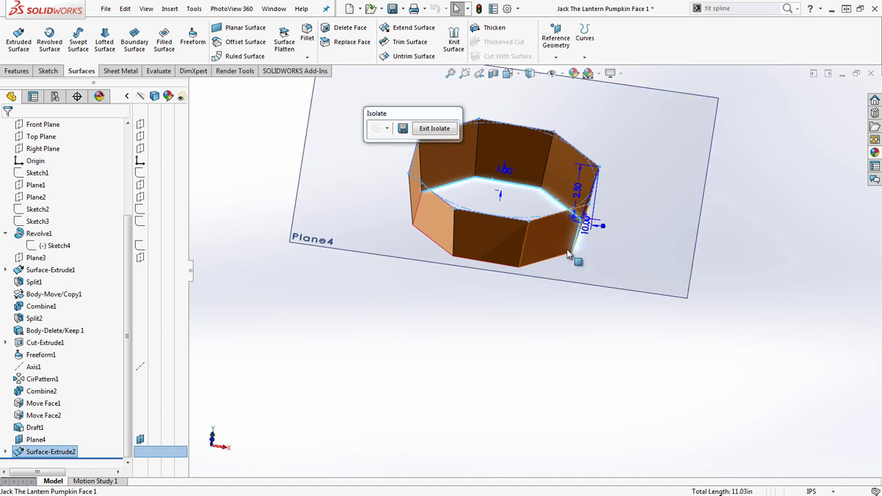
{"action": "left_click", "coordinate": [544, 265], "text": "ctrl"}
{"action": "left_click", "coordinate": [496, 266], "text": "ctrl"}
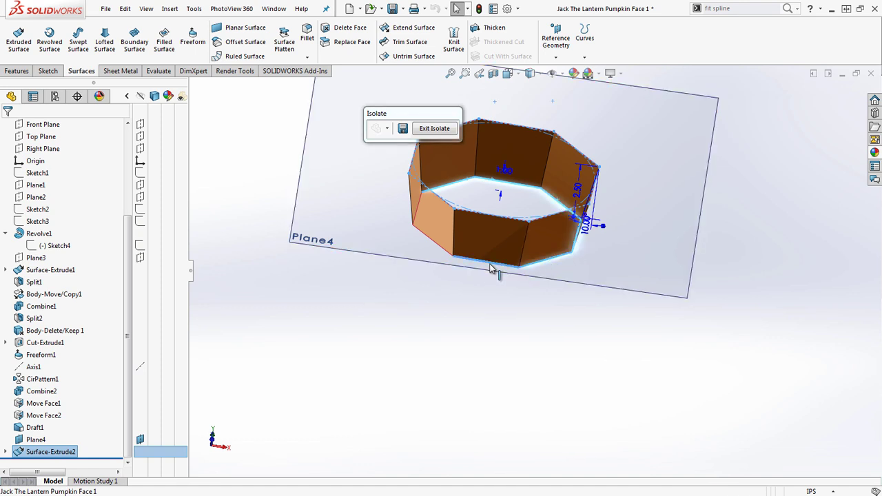
{"action": "left_click", "coordinate": [430, 239], "text": "ctrl"}
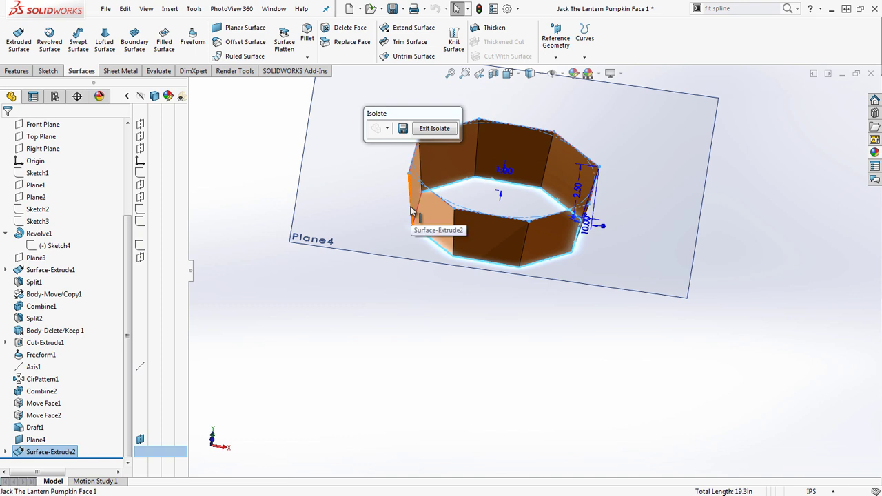
{"action": "left_click", "coordinate": [411, 211], "text": "ctrl"}
{"action": "mouse_move", "coordinate": [510, 213]}
{"action": "middle_mouse_down"}
{"action": "mouse_move", "coordinate": [525, 248]}
{"action": "mouse_move", "coordinate": [513, 213]}
{"action": "middle_mouse_up"}
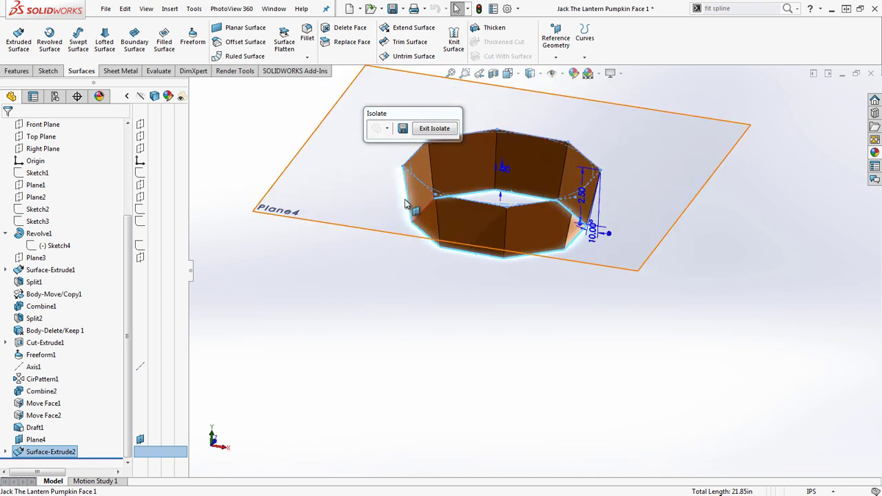
{"action": "left_click", "coordinate": [424, 232], "text": "ctrl"}
{"action": "middle_click_drag", "start_coordinate": [522, 252], "coordinate": [475, 320]}
{"action": "left_click", "coordinate": [242, 28]}
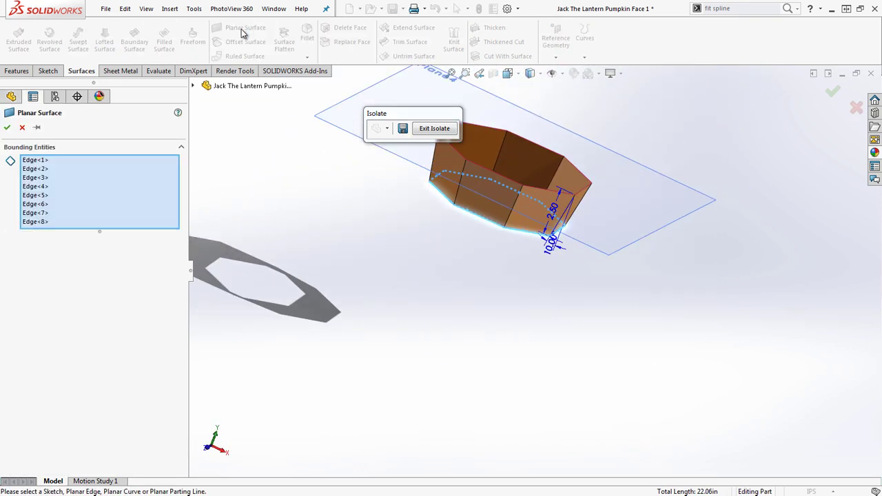
{"action": "left_click", "coordinate": [7, 128]}
- Knit the planar floor and the octagonal extruded surface together, and show the whole pumpkin again
{"action": "middle_click_drag", "start_coordinate": [482, 252], "coordinate": [437, 317]}
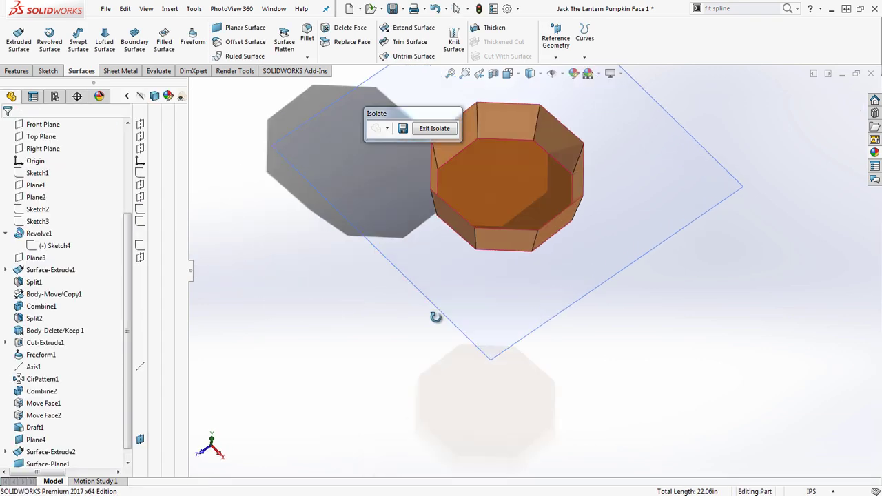
{"action": "left_click", "coordinate": [452, 36]}
{"action": "left_click", "coordinate": [512, 197]}
{"action": "left_click", "coordinate": [501, 108]}
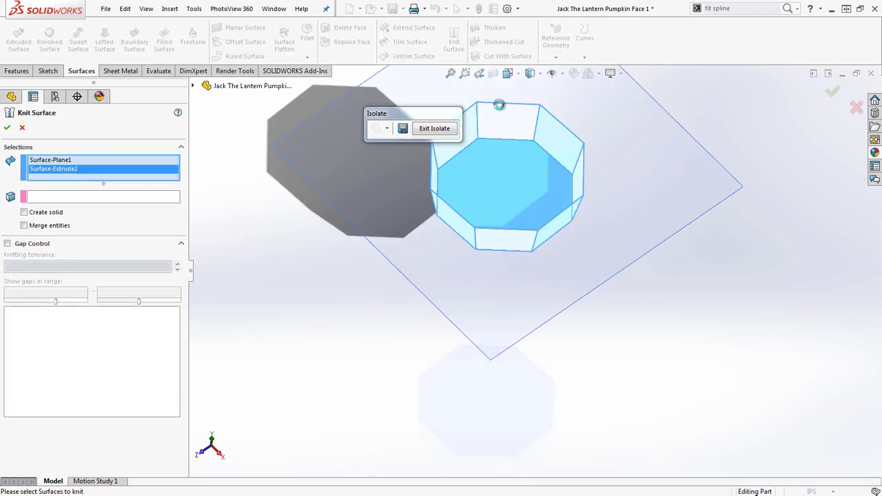
{"action": "right_click", "coordinate": [501, 109]}
{"action": "scroll", "coordinate": [498, 213], "scroll_direction": "up", "scroll_amount": 2}
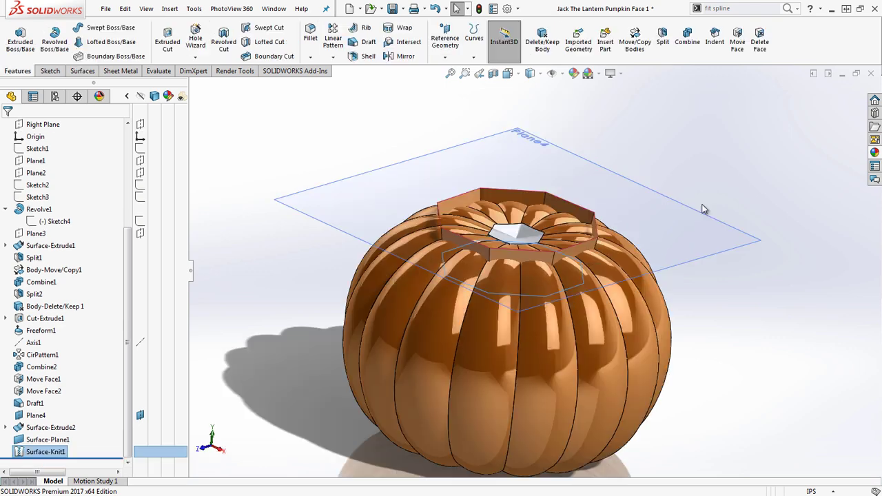
- Hide the offset reference plane above the pumpkin
{"action": "scroll", "coordinate": [536, 274], "scroll_direction": "down", "scroll_amount": 5}
{"action": "middle_click_drag", "start_coordinate": [538, 278], "coordinate": [620, 262]}
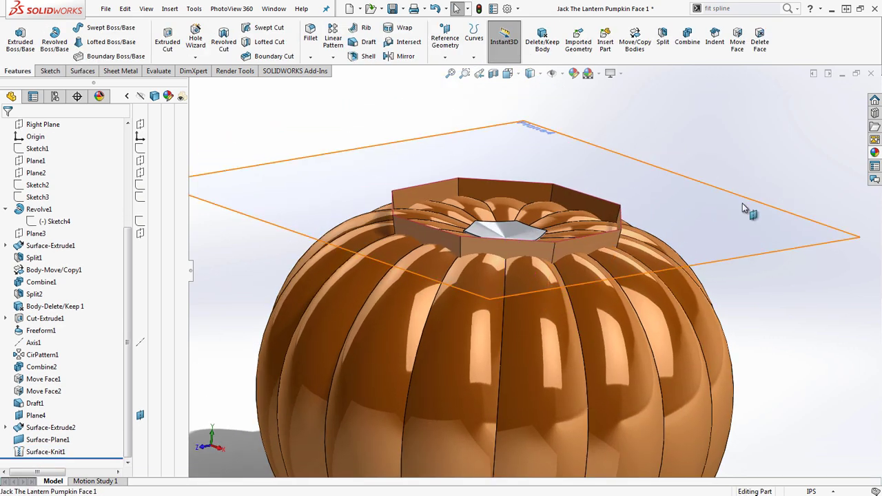
{"action": "right_click", "coordinate": [747, 204]}
{"action": "left_click", "coordinate": [784, 186]}
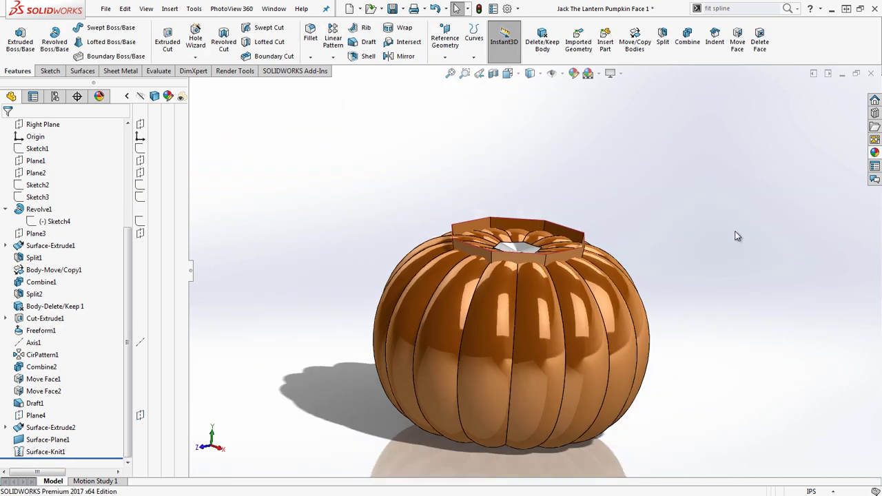
- Make a Thickened Cut through the pumpkin with the knitted surface at 0.05 in thickness, keeping all resulting bodies
{"action": "middle_click_drag", "start_coordinate": [555, 203], "coordinate": [551, 267]}
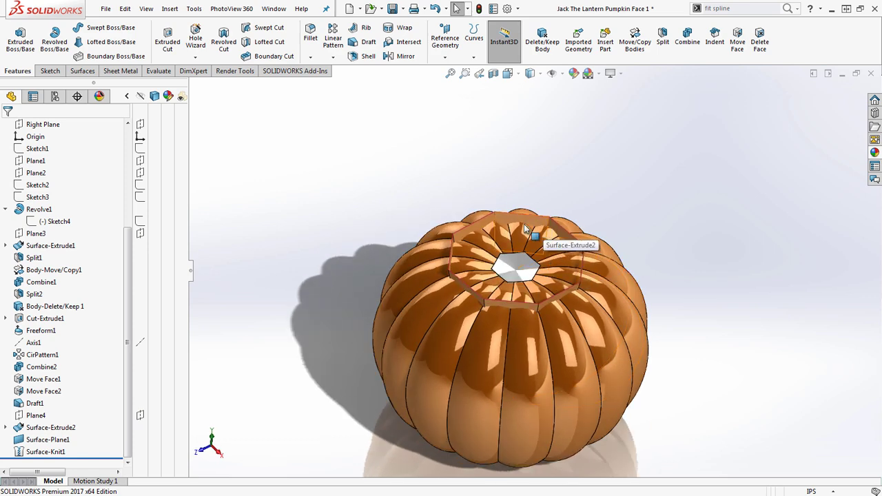
{"action": "middle_click_drag", "start_coordinate": [486, 292], "coordinate": [478, 325]}
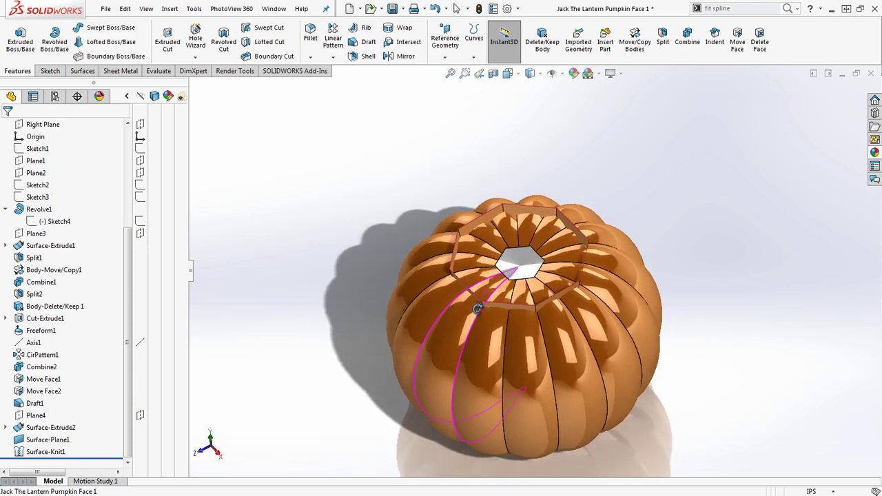
{"action": "scroll", "coordinate": [469, 262], "scroll_direction": "down", "scroll_amount": 5}
{"action": "scroll", "coordinate": [483, 251], "scroll_direction": "down", "scroll_amount": 2}
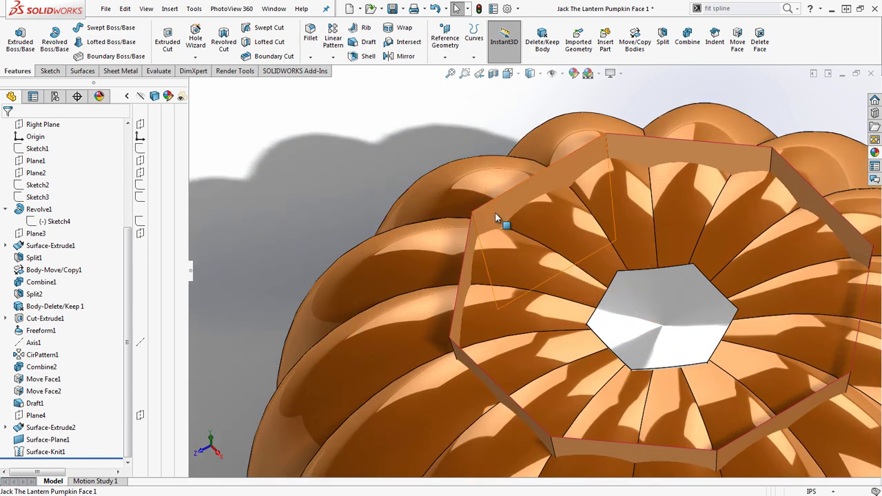
{"action": "scroll", "coordinate": [676, 358], "scroll_direction": "up", "scroll_amount": 5}
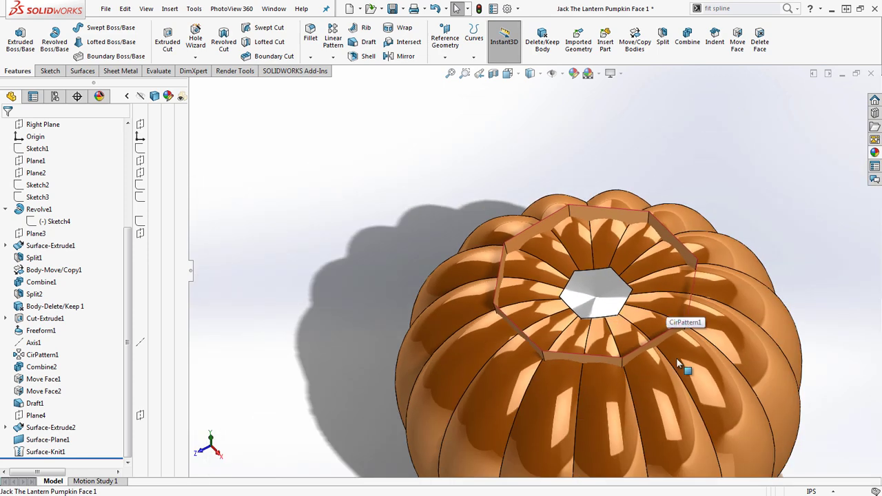
{"action": "left_click", "coordinate": [82, 71]}
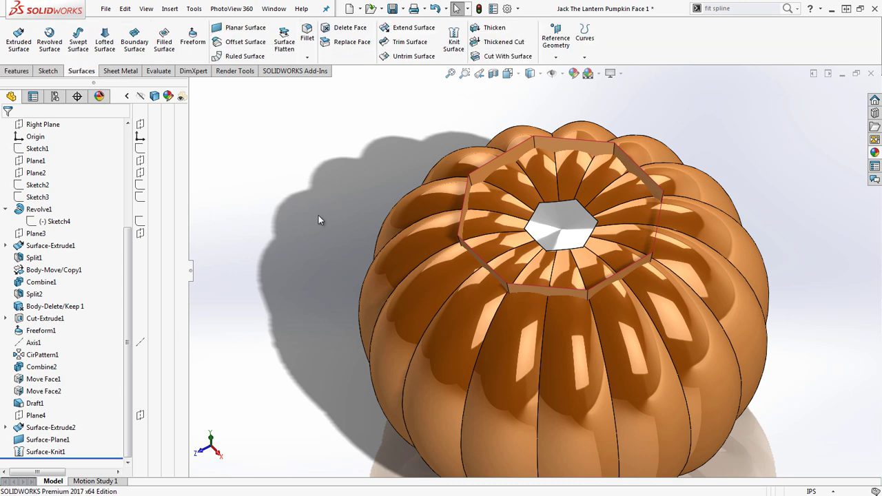
{"action": "left_click", "coordinate": [499, 41]}
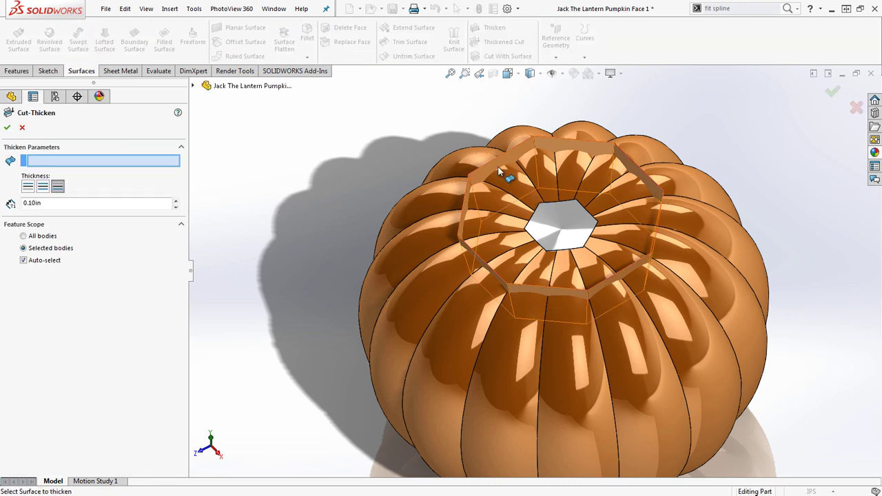
{"action": "scroll", "coordinate": [482, 220], "scroll_direction": "down", "scroll_amount": 5}
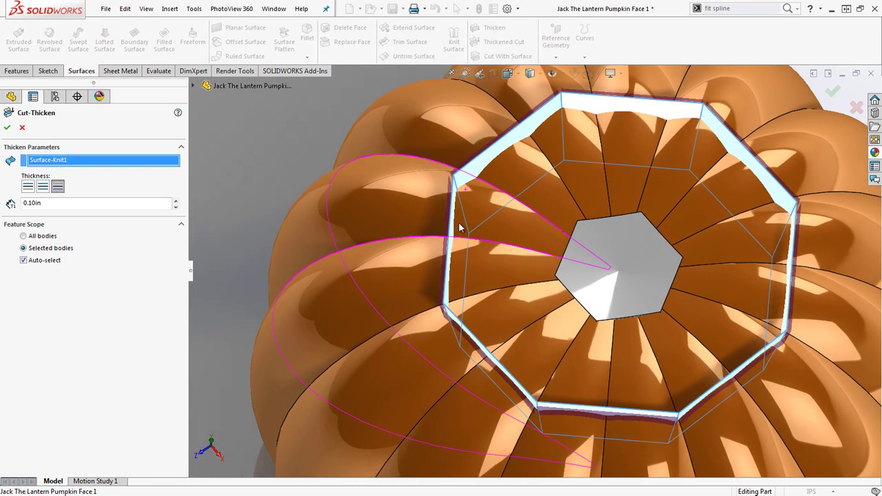
{"action": "type", "text": ".05"}
{"action": "key", "text": "Return"}
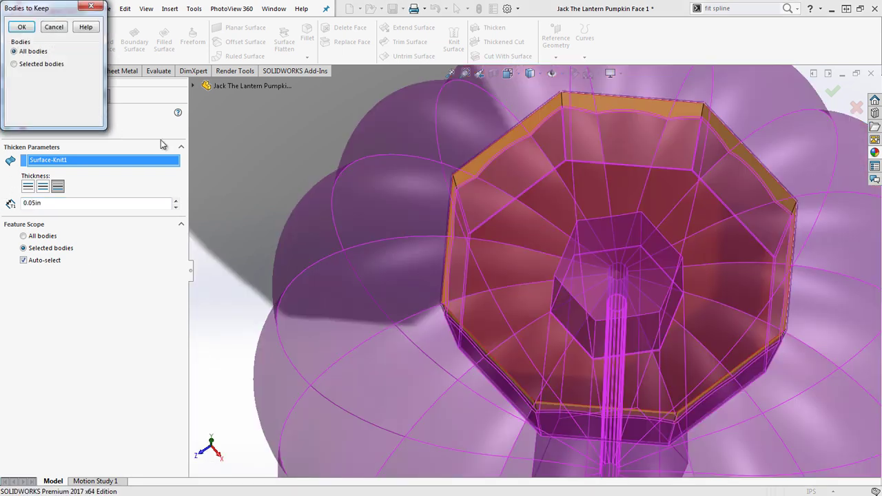
{"action": "left_click", "coordinate": [22, 26]}
- Examine the thin octagonal lid cut around the pumpkin's top from above and from the side
{"action": "scroll", "coordinate": [555, 315], "scroll_direction": "up", "scroll_amount": 3}
{"action": "middle_click_drag", "start_coordinate": [636, 327], "coordinate": [613, 352]}
{"action": "scroll", "coordinate": [510, 284], "scroll_direction": "down", "scroll_amount": 9}
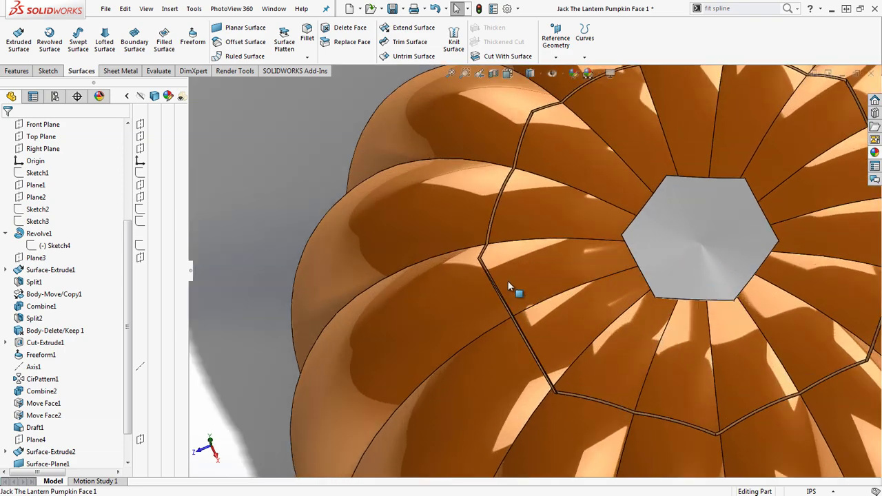
{"action": "middle_click_drag", "start_coordinate": [487, 289], "coordinate": [492, 259]}
{"action": "scroll", "coordinate": [519, 311], "scroll_direction": "up", "scroll_amount": 12}
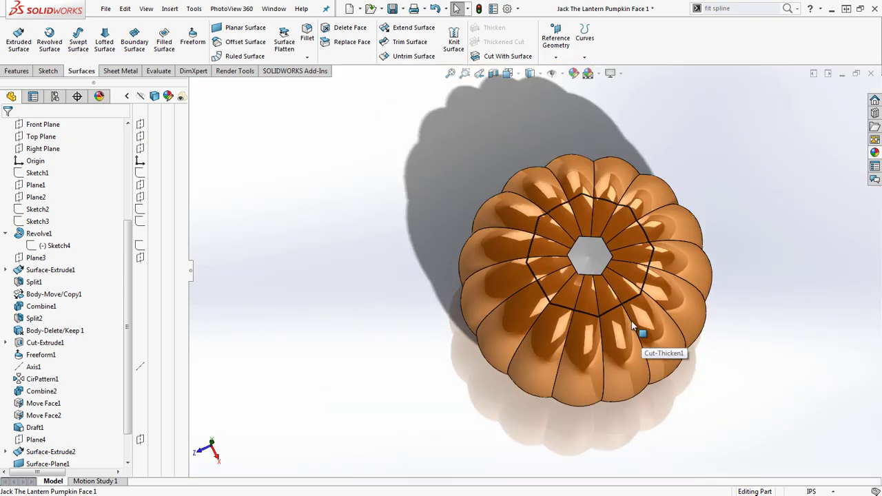
{"action": "middle_click_drag", "start_coordinate": [642, 335], "coordinate": [623, 185]}
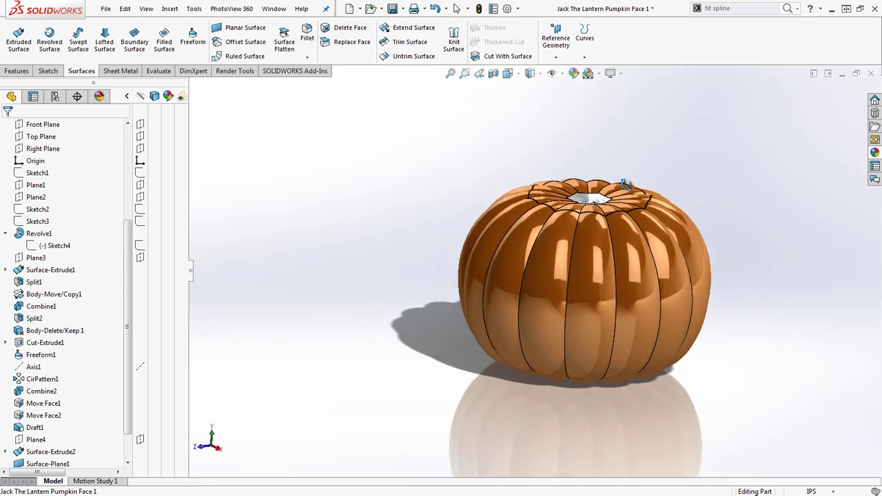
{"action": "scroll", "coordinate": [619, 183], "scroll_direction": "down", "scroll_amount": 5}
{"action": "middle_click", "coordinate": [530, 248]}
{"action": "mouse_move", "coordinate": [530, 248]}
{"action": "middle_mouse_down"}
{"action": "mouse_move", "coordinate": [539, 238]}
{"action": "mouse_move", "coordinate": [540, 258]}
{"action": "middle_mouse_up"}
{"action": "scroll", "coordinate": [540, 257], "scroll_direction": "up", "scroll_amount": 3}
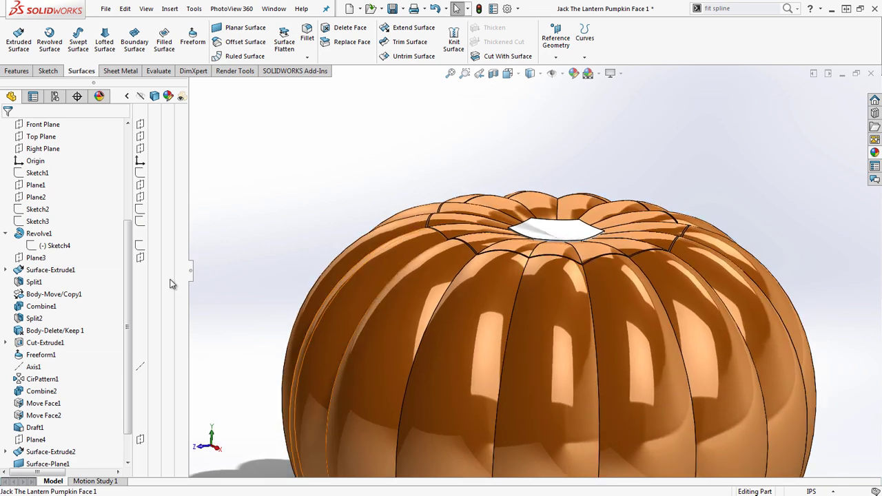
- Inspect the solid bodies left by the thickened cut, highlighting Cut-Thicken1[3] in the model
{"action": "scroll", "coordinate": [62, 220], "scroll_direction": "up", "scroll_amount": 4}
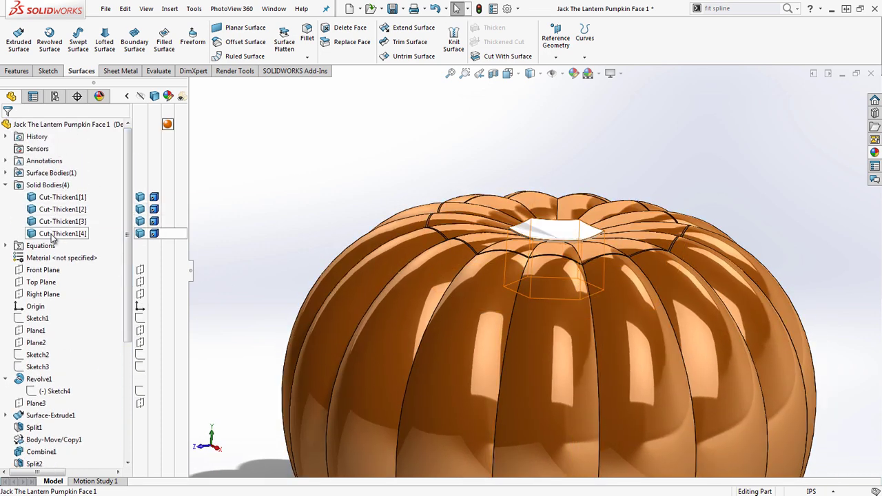
{"action": "left_click", "coordinate": [50, 224]}
{"action": "scroll", "coordinate": [333, 183], "scroll_direction": "up", "scroll_amount": 3}
{"action": "middle_click_drag", "start_coordinate": [332, 183], "coordinate": [328, 276]}
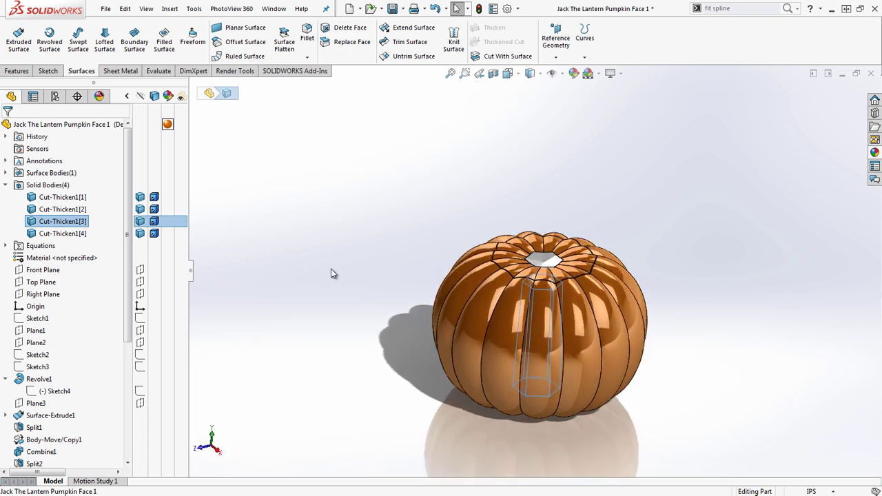
{"action": "left_click", "coordinate": [431, 172]}
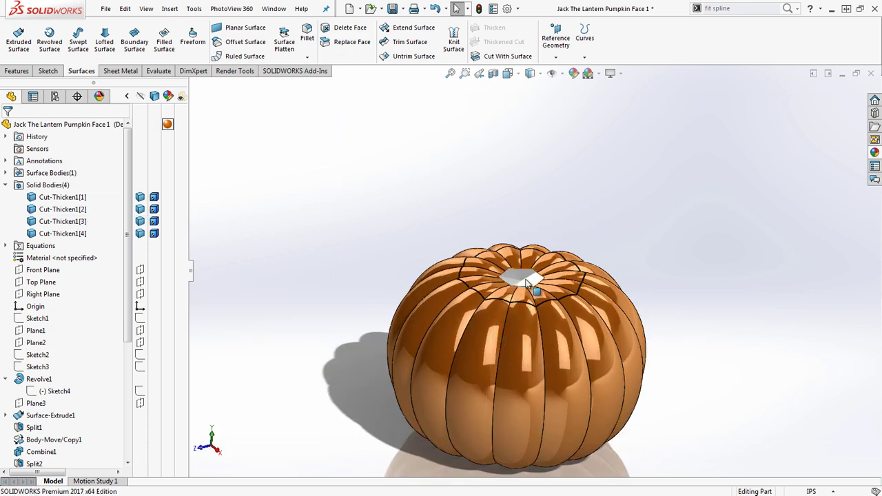
{"action": "scroll", "coordinate": [526, 283], "scroll_direction": "down", "scroll_amount": 3}
{"action": "middle_click", "coordinate": [516, 282]}
{"action": "middle_click_drag", "start_coordinate": [516, 281], "coordinate": [518, 270]}
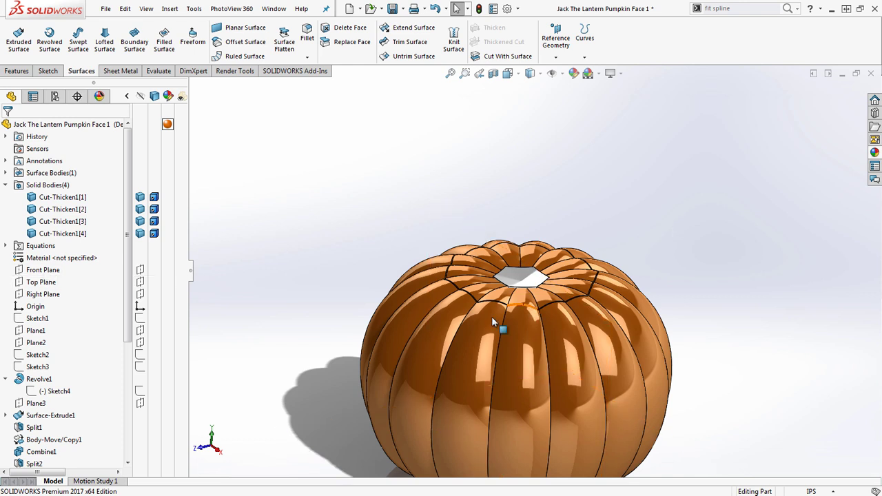
- Enlarge the displayed boundary of the Right Plane until it spans the full width of the pumpkin
{"action": "left_click", "coordinate": [43, 294]}
{"action": "key", "text": "ctrl+8"}
{"action": "middle_click_drag", "start_coordinate": [472, 281], "coordinate": [488, 307]}
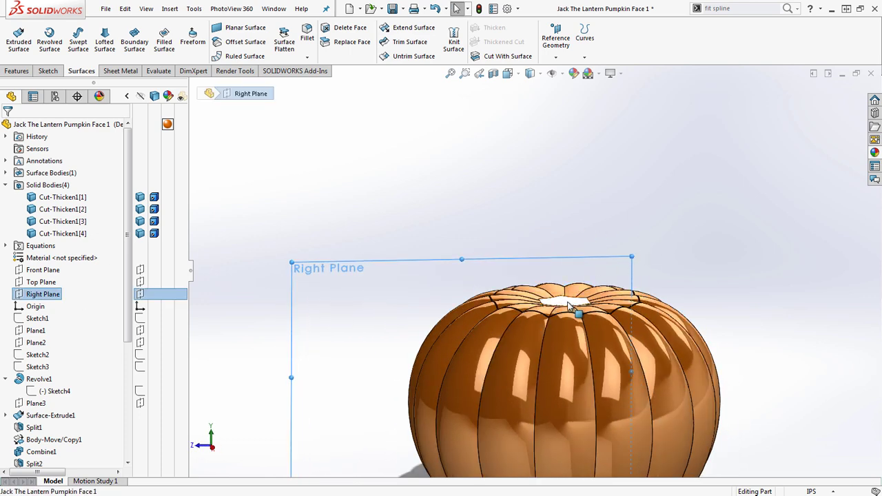
{"action": "scroll", "coordinate": [568, 305], "scroll_direction": "down", "scroll_amount": 3}
{"action": "scroll", "coordinate": [544, 300], "scroll_direction": "up", "scroll_amount": 3}
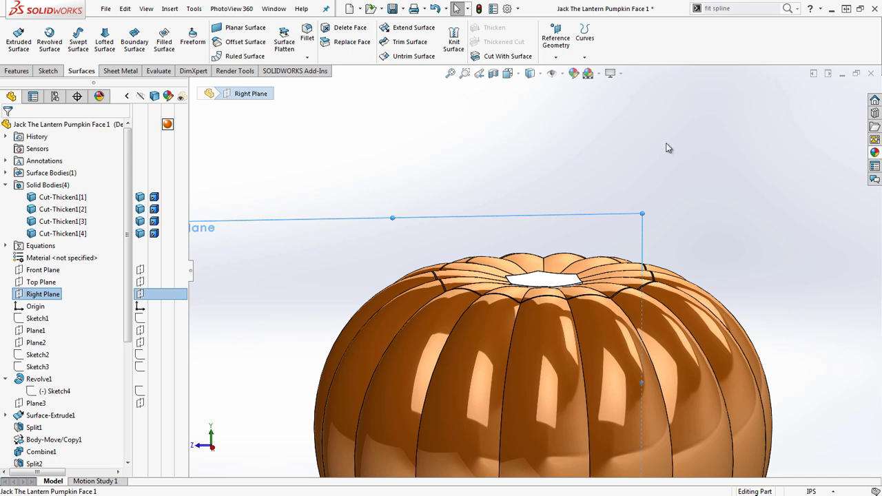
{"action": "scroll", "coordinate": [593, 180], "scroll_direction": "up", "scroll_amount": 3}
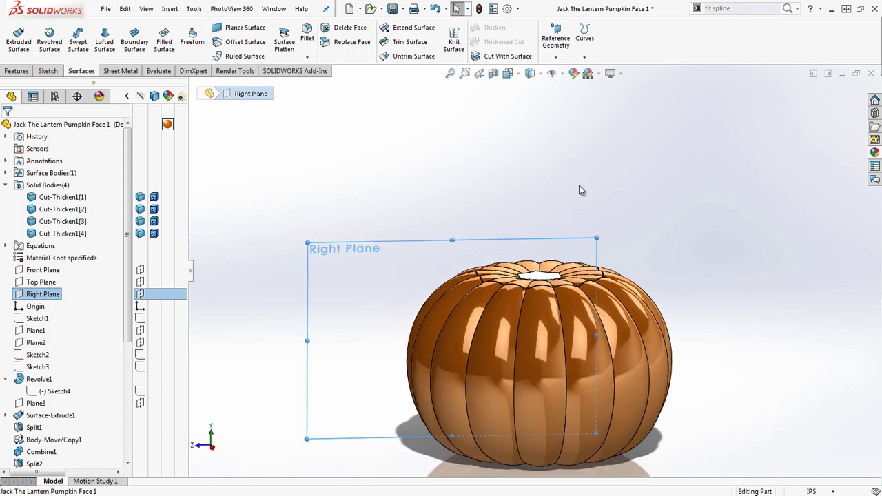
{"action": "left_click_drag", "start_coordinate": [598, 235], "coordinate": [677, 202]}
{"action": "middle_click_drag", "start_coordinate": [620, 309], "coordinate": [591, 315]}
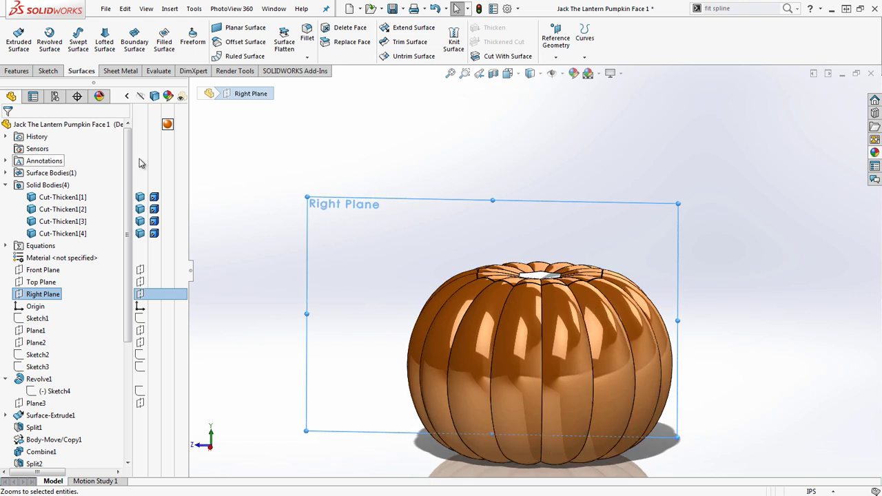
- Sketch a three-point arc on the Right Plane, rising from the centre of the hexagonal opening and curving outward above the pumpkin
{"action": "left_click", "coordinate": [48, 71]}
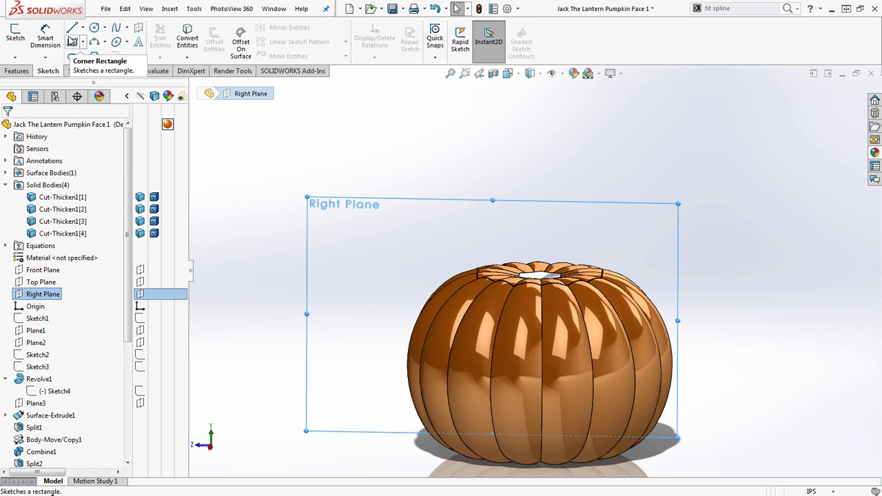
{"action": "left_click", "coordinate": [104, 42]}
{"action": "left_click", "coordinate": [113, 83]}
{"action": "scroll", "coordinate": [531, 88], "scroll_direction": "down", "scroll_amount": 2}
{"action": "middle_click_drag", "start_coordinate": [539, 143], "coordinate": [535, 161]}
{"action": "scroll", "coordinate": [529, 123], "scroll_direction": "up", "scroll_amount": 3}
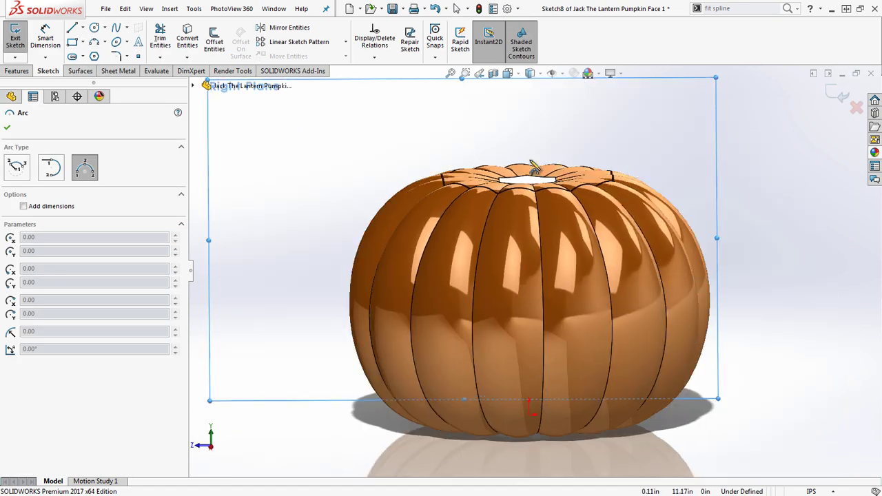
{"action": "left_click", "coordinate": [526, 176]}
{"action": "left_click", "coordinate": [607, 89]}
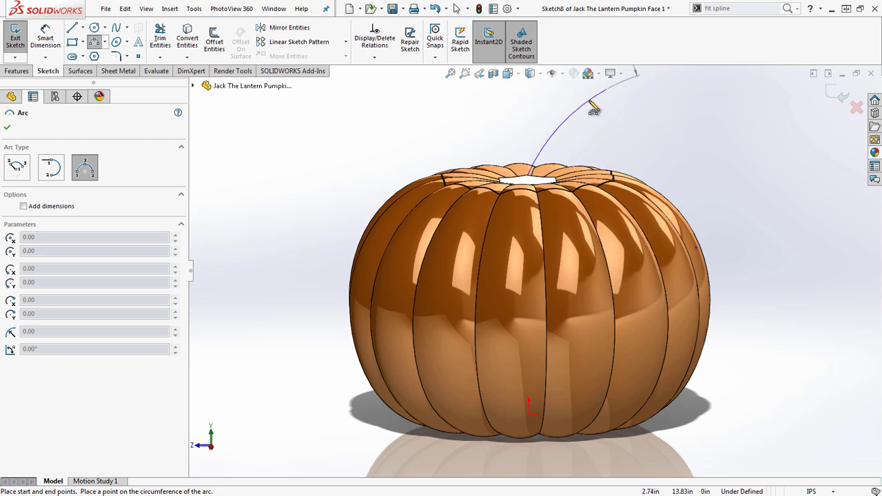
{"action": "left_click", "coordinate": [552, 118]}
{"action": "right_click", "coordinate": [628, 124]}
{"action": "left_click", "coordinate": [644, 129]}
- Add a Coincident relation between the arc's lower endpoint and an edge of the hexagonal opening
{"action": "scroll", "coordinate": [604, 155], "scroll_direction": "up", "scroll_amount": 3}
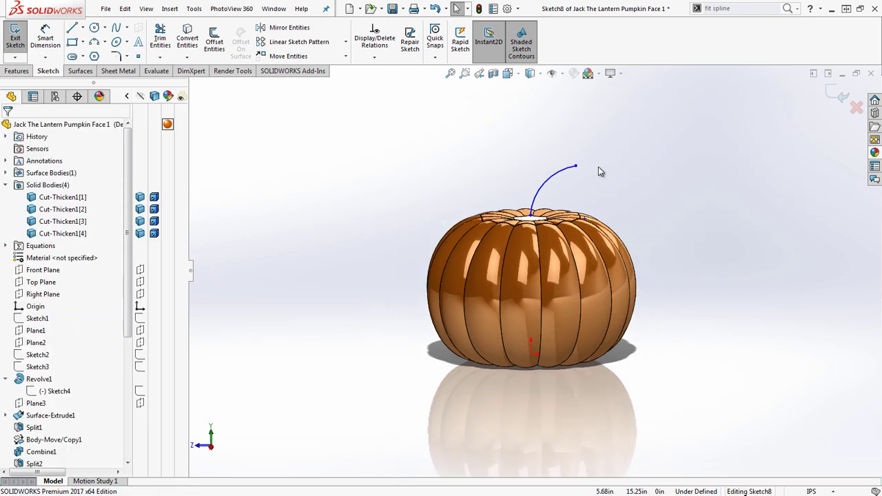
{"action": "scroll", "coordinate": [604, 155], "scroll_direction": "down", "scroll_amount": 2}
{"action": "scroll", "coordinate": [496, 245], "scroll_direction": "down", "scroll_amount": 2}
{"action": "left_click", "coordinate": [503, 248]}
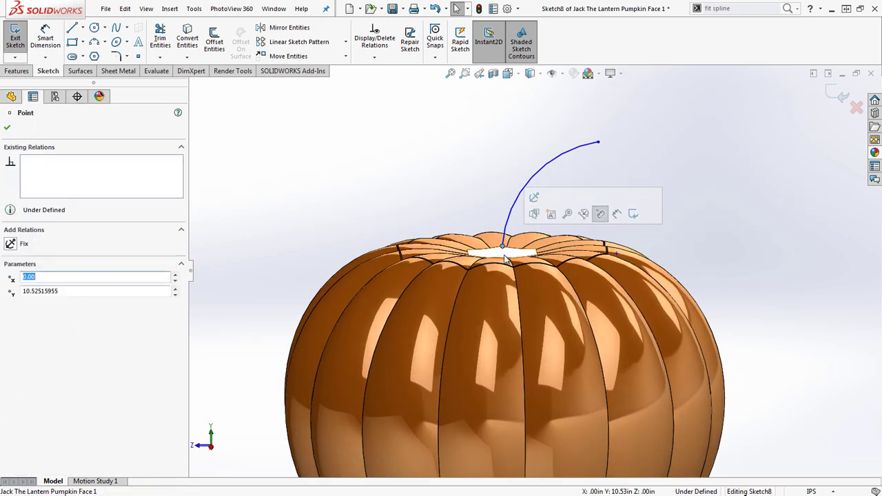
{"action": "left_click", "coordinate": [499, 260], "text": "ctrl"}
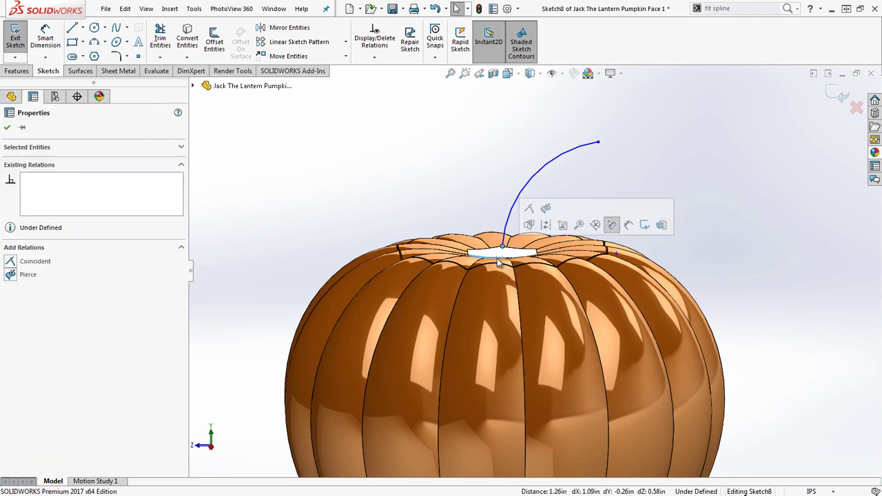
{"action": "left_click", "coordinate": [543, 213]}
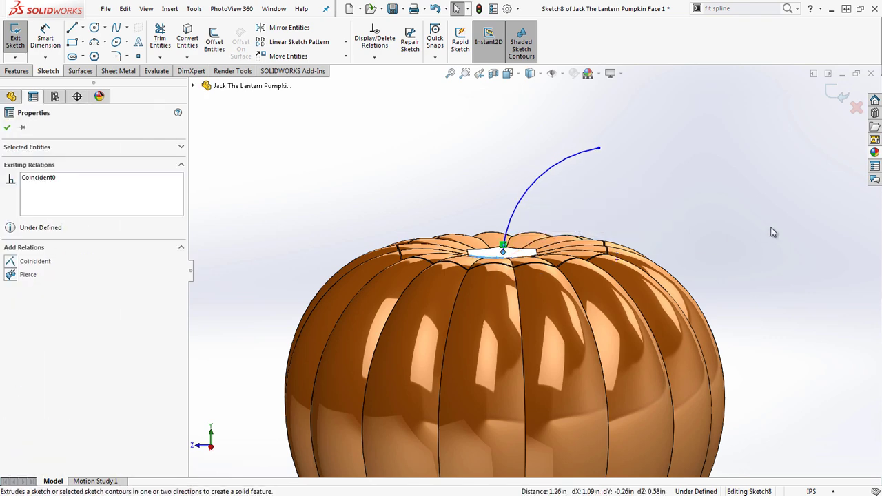
{"action": "left_click", "coordinate": [765, 234]}
- Raise the arc's free upper end slightly to reshape the stem curve
{"action": "scroll", "coordinate": [510, 269], "scroll_direction": "down", "scroll_amount": 3}
{"action": "scroll", "coordinate": [499, 241], "scroll_direction": "down", "scroll_amount": 3}
{"action": "middle_click_drag", "start_coordinate": [500, 221], "coordinate": [531, 273]}
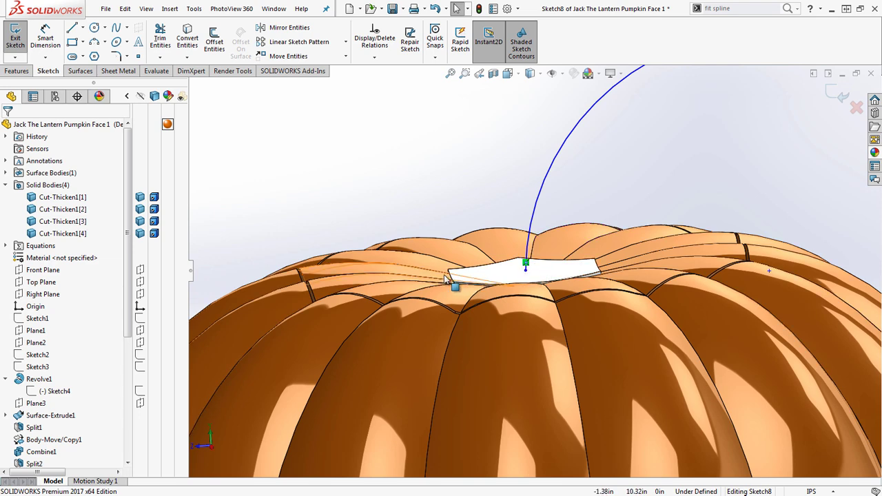
{"action": "scroll", "coordinate": [567, 301], "scroll_direction": "up", "scroll_amount": 3}
{"action": "middle_click_drag", "start_coordinate": [537, 264], "coordinate": [565, 236]}
{"action": "left_click_drag", "start_coordinate": [630, 158], "coordinate": [632, 131]}
{"action": "left_click", "coordinate": [701, 200]}
{"action": "key", "text": "f"}
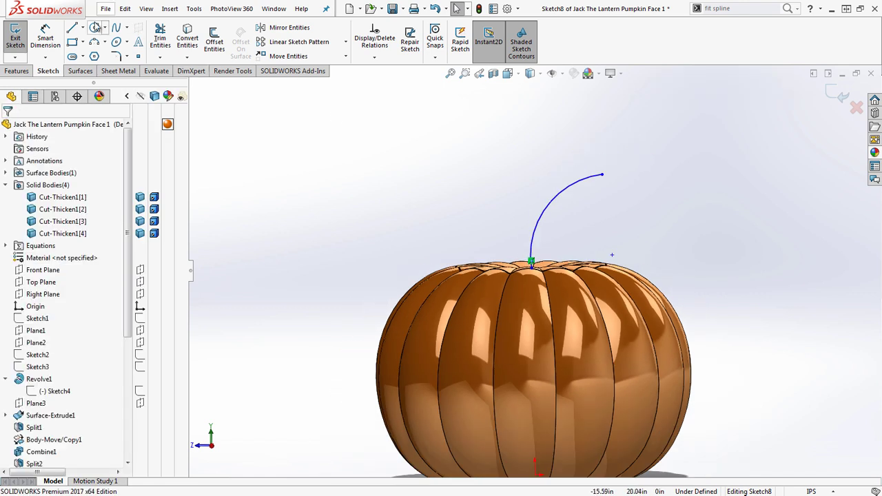
{"action": "left_click", "coordinate": [94, 43]}
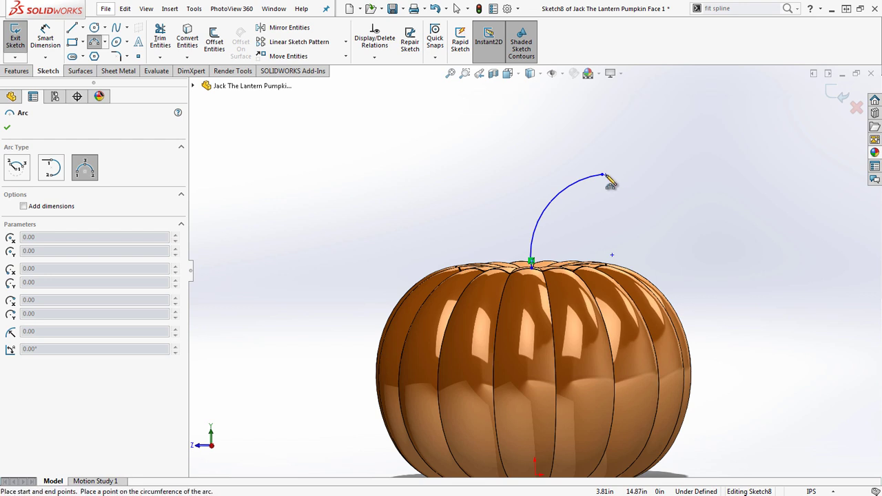
{"action": "right_click", "coordinate": [641, 188]}
{"action": "left_click", "coordinate": [634, 185]}
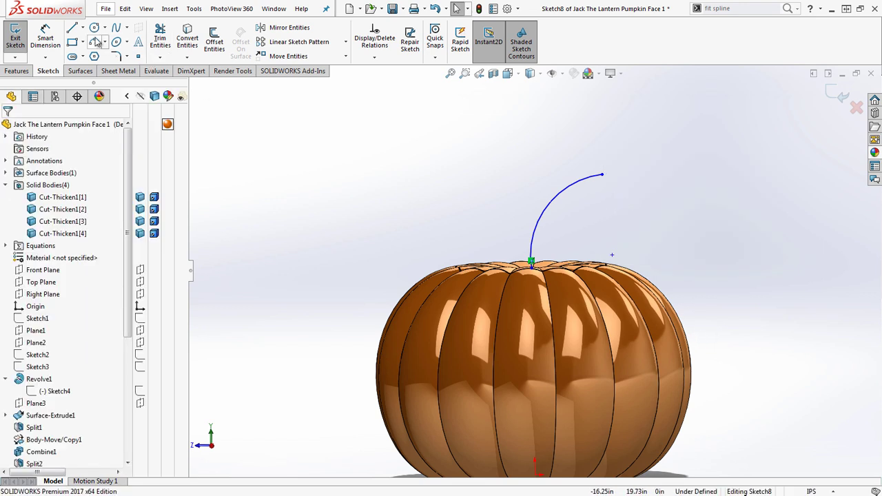
- Sketch a second three-point arc that continues outward from the first arc's upper end with a shallow upward bow
{"action": "left_click", "coordinate": [95, 42]}
{"action": "left_click", "coordinate": [603, 174]}
{"action": "left_click", "coordinate": [704, 172]}
{"action": "left_click", "coordinate": [639, 169]}
{"action": "right_click", "coordinate": [627, 201]}
{"action": "left_click", "coordinate": [640, 208]}
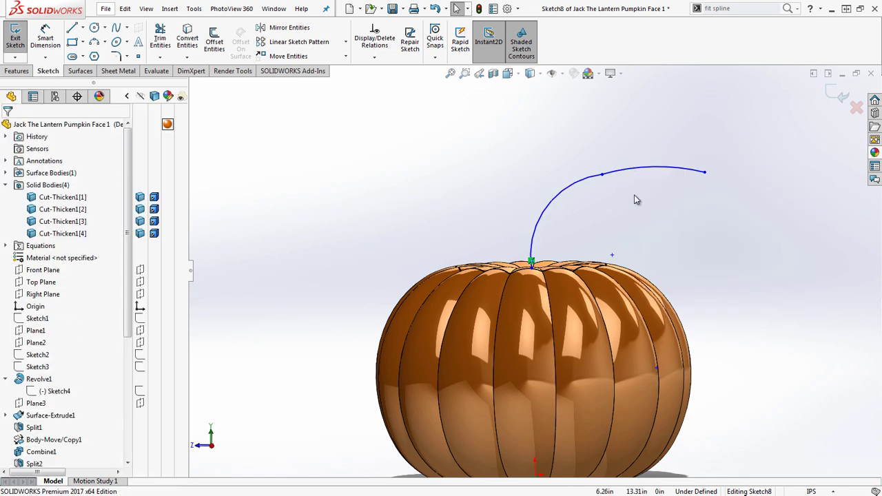
- Shift the joint between the two arcs inward and pull the second arc's free end inward and slightly down
{"action": "left_click", "coordinate": [598, 175]}
{"action": "mouse_move", "coordinate": [602, 175]}
{"action": "left_mouse_down"}
{"action": "mouse_move", "coordinate": [575, 189]}
{"action": "mouse_move", "coordinate": [585, 175]}
{"action": "left_mouse_up"}
{"action": "left_click_drag", "start_coordinate": [704, 172], "coordinate": [681, 180]}
{"action": "left_click", "coordinate": [674, 196]}
- Apply a 2.90 in Sketch Fillet at the joint between the two arcs
{"action": "left_click", "coordinate": [115, 55]}
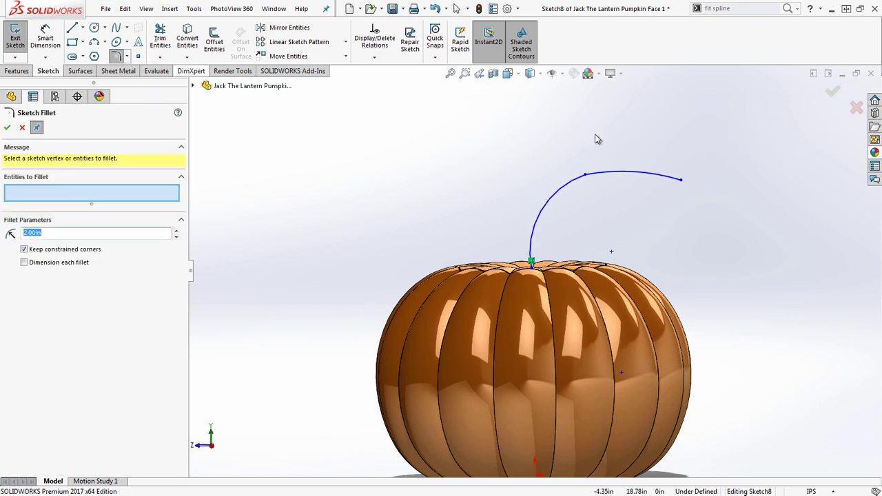
{"action": "left_click", "coordinate": [584, 175]}
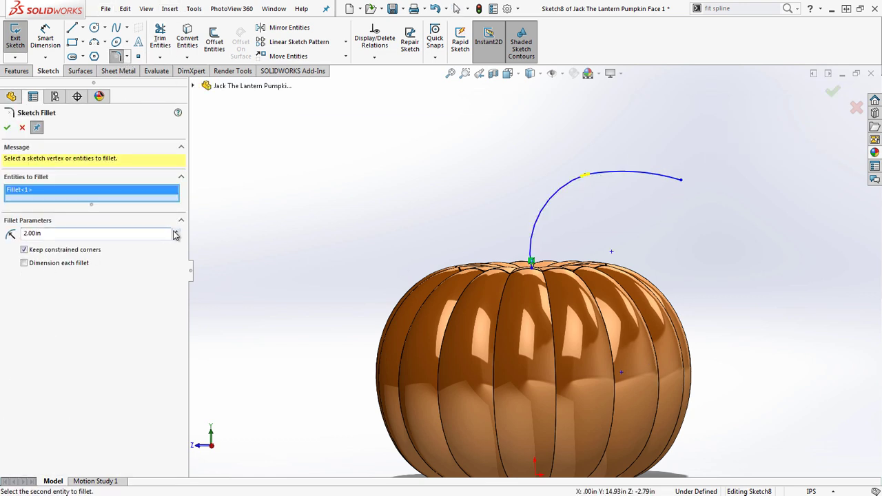
{"action": "left_click", "coordinate": [7, 129]}
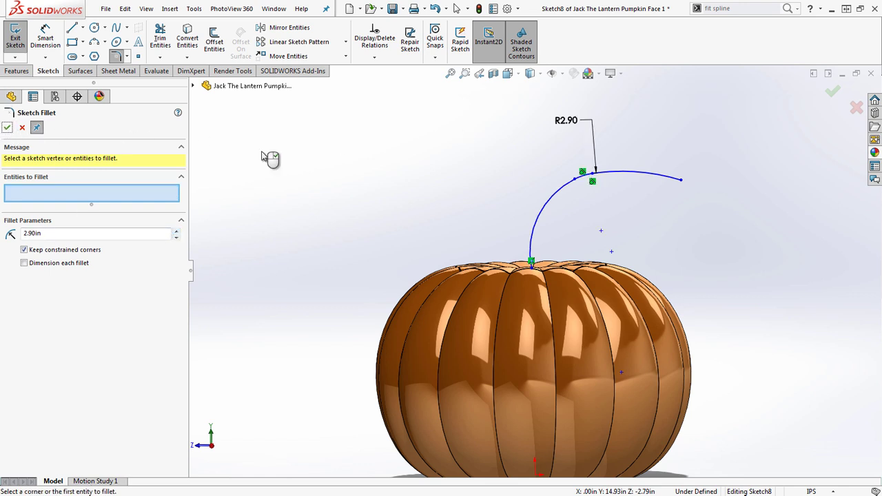
{"action": "scroll", "coordinate": [689, 233], "scroll_direction": "up", "scroll_amount": 2}
{"action": "middle_click_drag", "start_coordinate": [682, 228], "coordinate": [688, 251]}
{"action": "key", "text": "Escape"}
- Check the curved stem path against the pumpkin and finish its sketch
{"action": "scroll", "coordinate": [688, 251], "scroll_direction": "down", "scroll_amount": 2}
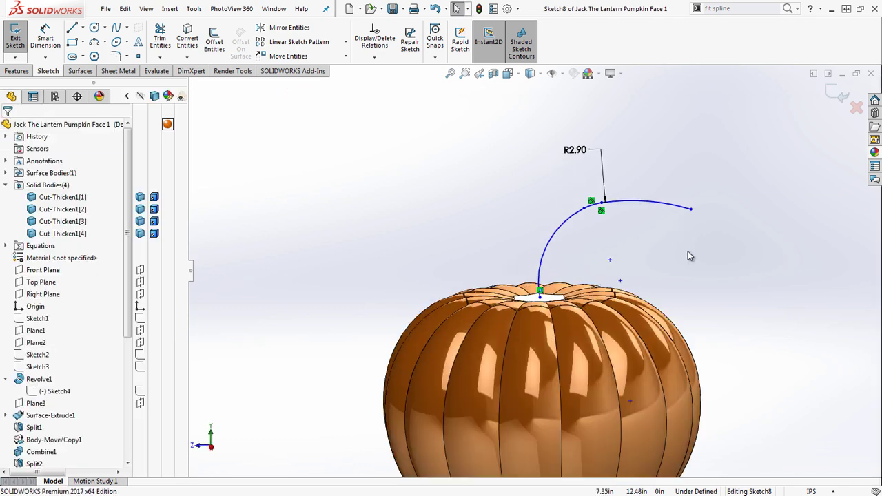
{"action": "scroll", "coordinate": [697, 282], "scroll_direction": "up", "scroll_amount": 3}
{"action": "scroll", "coordinate": [622, 410], "scroll_direction": "down", "scroll_amount": 1}
{"action": "scroll", "coordinate": [510, 263], "scroll_direction": "up", "scroll_amount": 1}
{"action": "scroll", "coordinate": [508, 260], "scroll_direction": "down", "scroll_amount": 3}
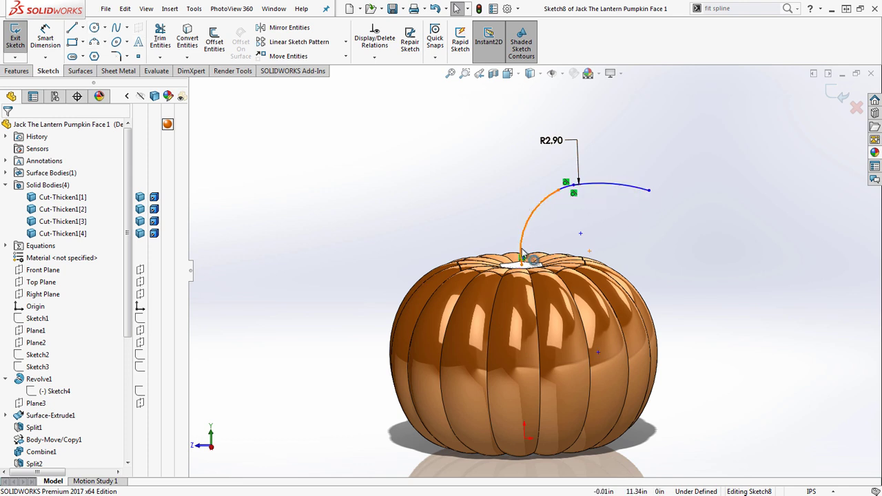
{"action": "middle_click_drag", "start_coordinate": [687, 281], "coordinate": [700, 207], "text": "shift"}
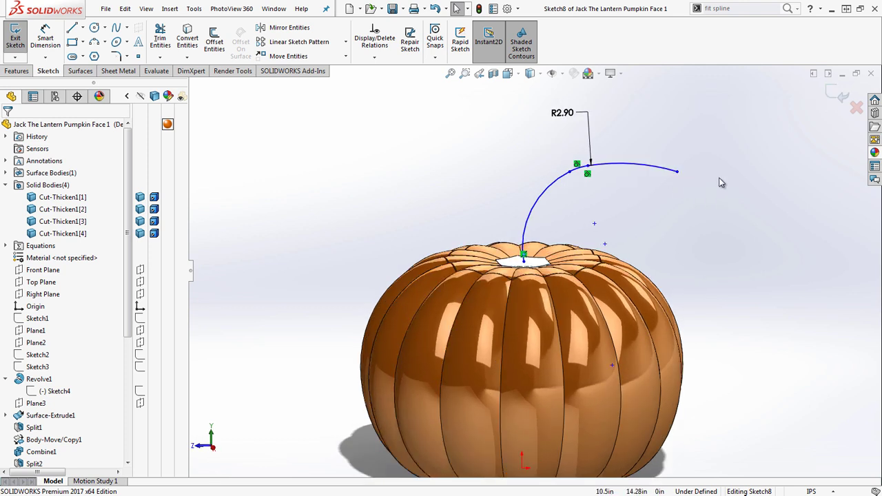
{"action": "key", "text": "f"}
{"action": "left_click", "coordinate": [836, 93]}
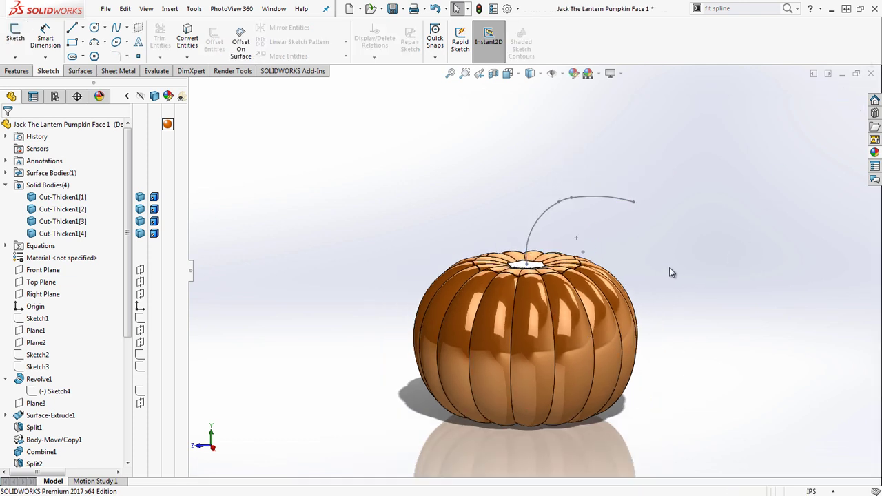
- Roll the model history back to just before the stem path sketch (Sketch8) and start a 3D sketch
{"action": "scroll", "coordinate": [666, 358], "scroll_direction": "down", "scroll_amount": 3}
{"action": "middle_click_drag", "start_coordinate": [637, 136], "coordinate": [658, 136]}
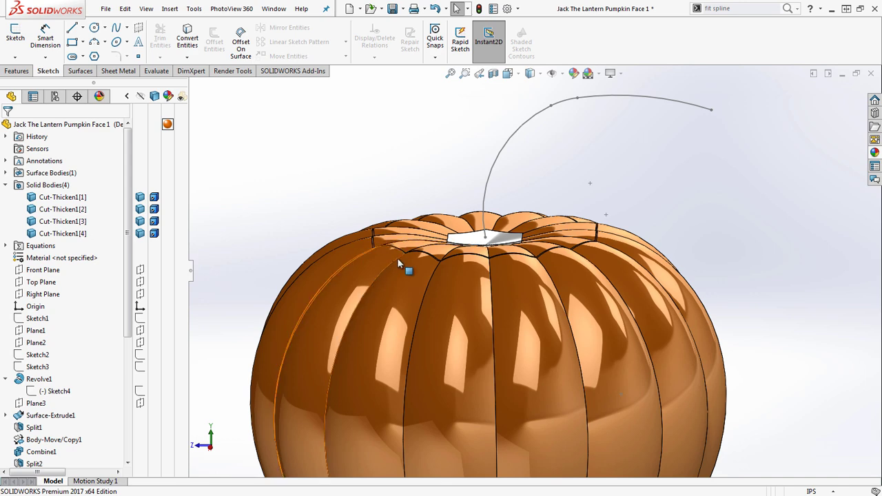
{"action": "scroll", "coordinate": [485, 260], "scroll_direction": "down", "scroll_amount": 5}
{"action": "middle_click_drag", "start_coordinate": [484, 261], "coordinate": [484, 273]}
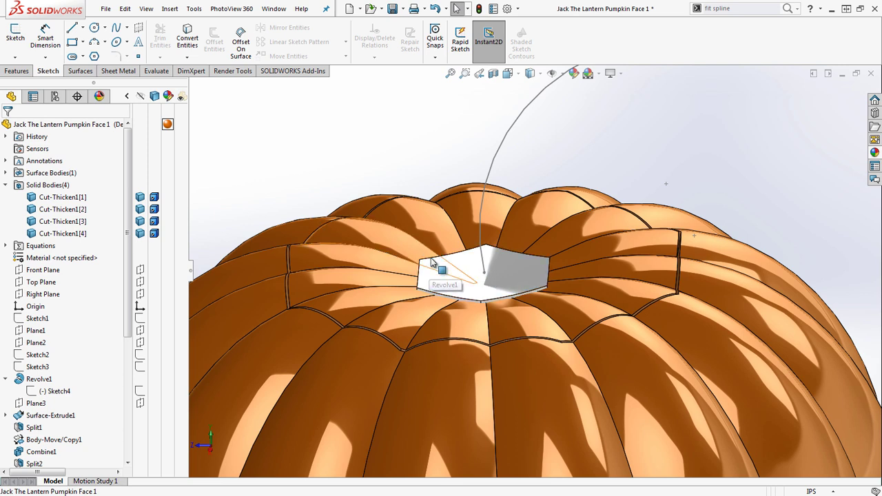
{"action": "scroll", "coordinate": [82, 413], "scroll_direction": "down", "scroll_amount": 5}
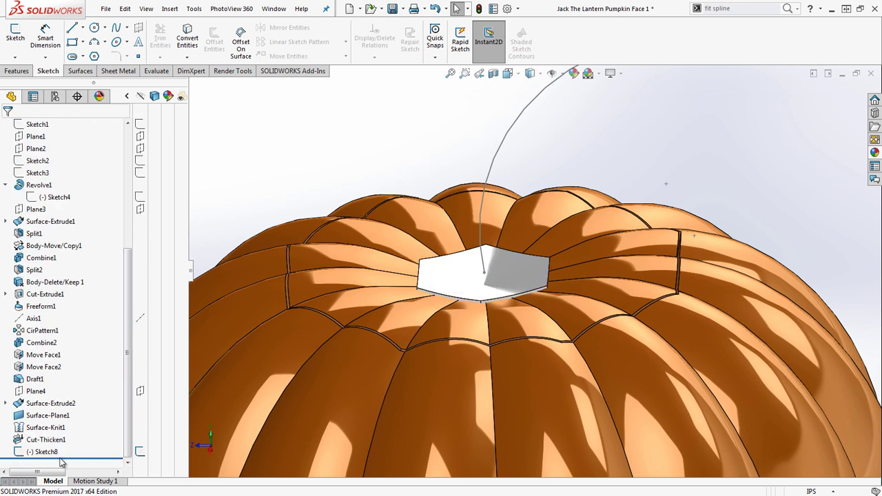
{"action": "left_click_drag", "start_coordinate": [71, 457], "coordinate": [69, 446]}
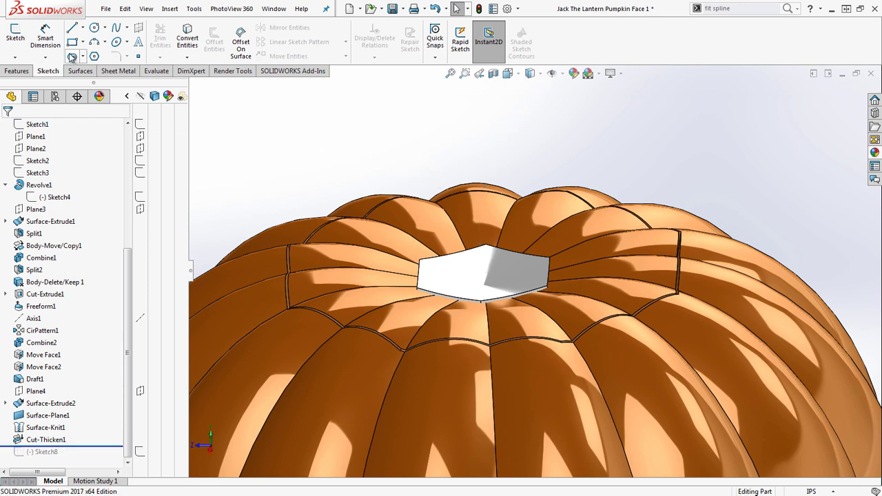
{"action": "left_click", "coordinate": [15, 56]}
{"action": "left_click", "coordinate": [31, 85]}
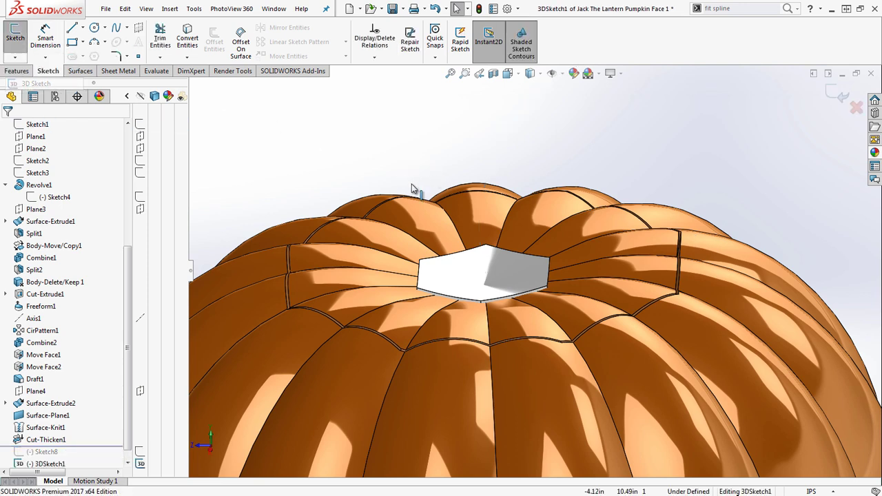
{"action": "right_click", "coordinate": [453, 257]}
{"action": "left_click", "coordinate": [487, 264]}
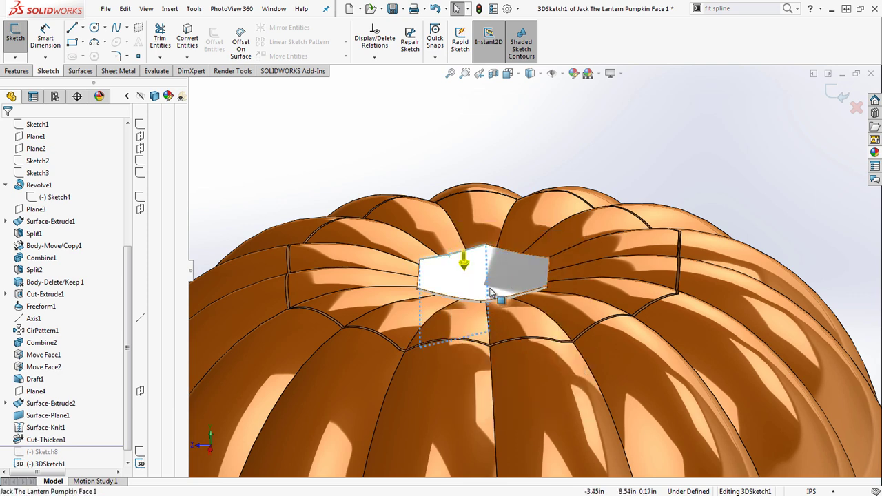
{"action": "left_click", "coordinate": [591, 122]}
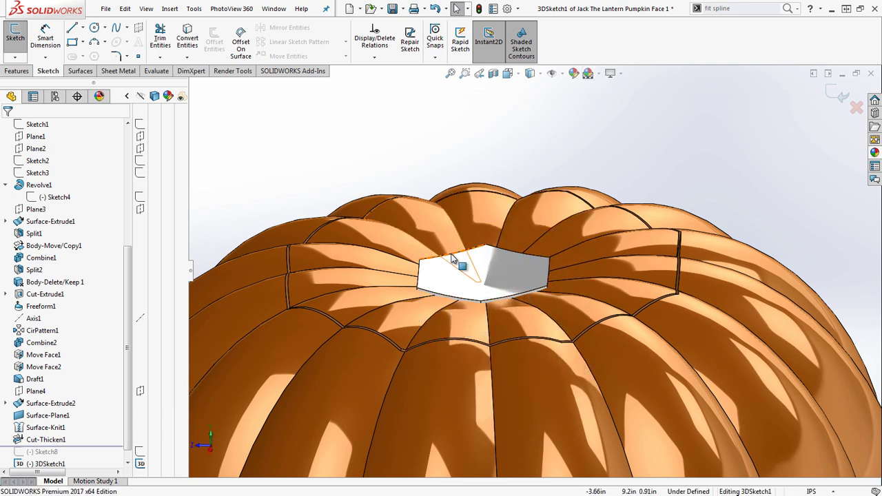
- Convert the six outer edges of the hexagonal flat at the pumpkin's top centre into the 3D sketch
{"action": "middle_click_drag", "start_coordinate": [449, 285], "coordinate": [476, 230]}
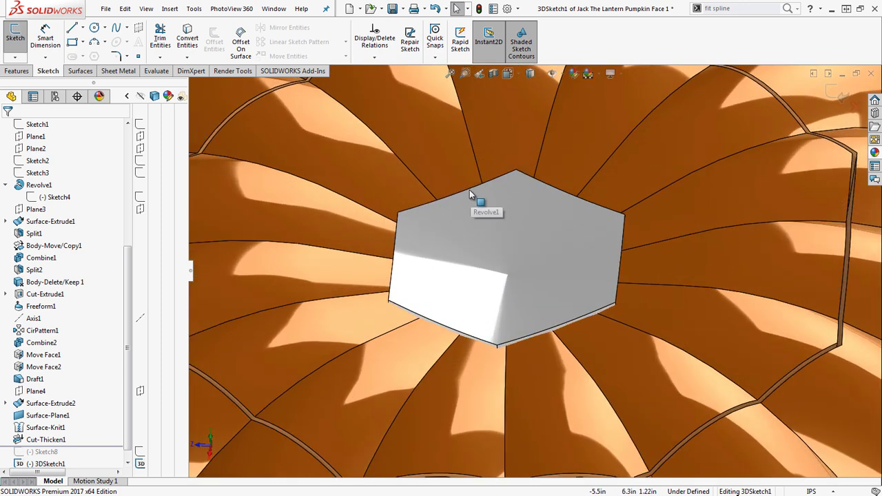
{"action": "left_click", "coordinate": [535, 179], "text": "ctrl"}
{"action": "left_click", "coordinate": [534, 179]}
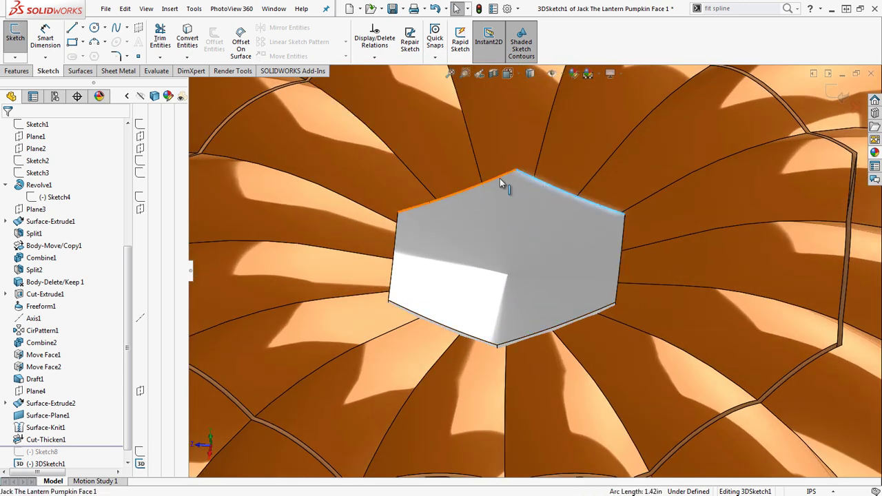
{"action": "left_click", "coordinate": [620, 258], "text": "ctrl"}
{"action": "left_click", "coordinate": [555, 325]}
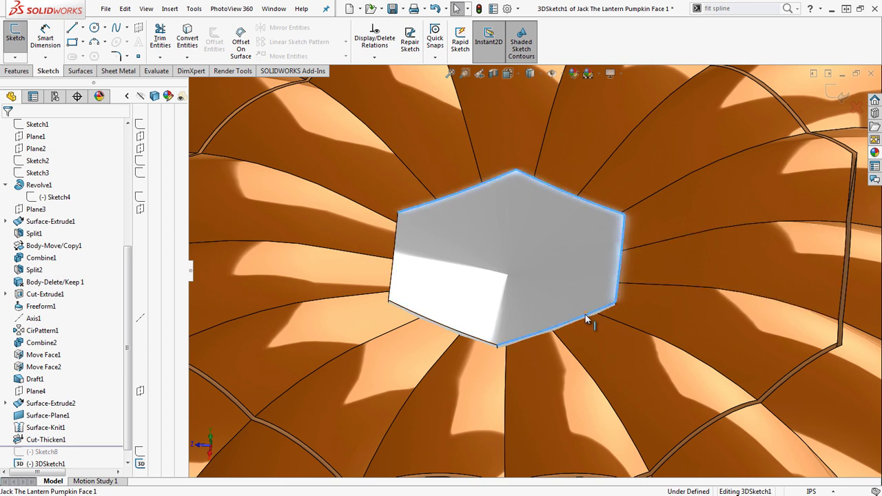
{"action": "left_click", "coordinate": [472, 340]}
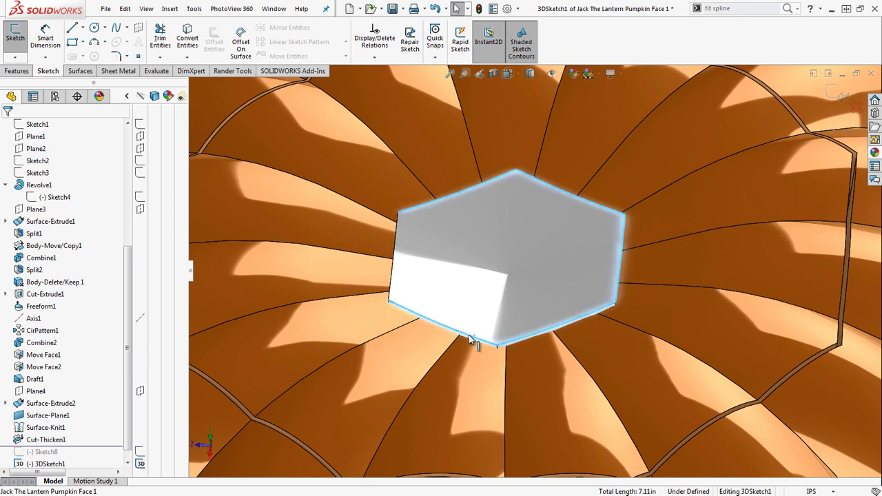
{"action": "left_click", "coordinate": [391, 288]}
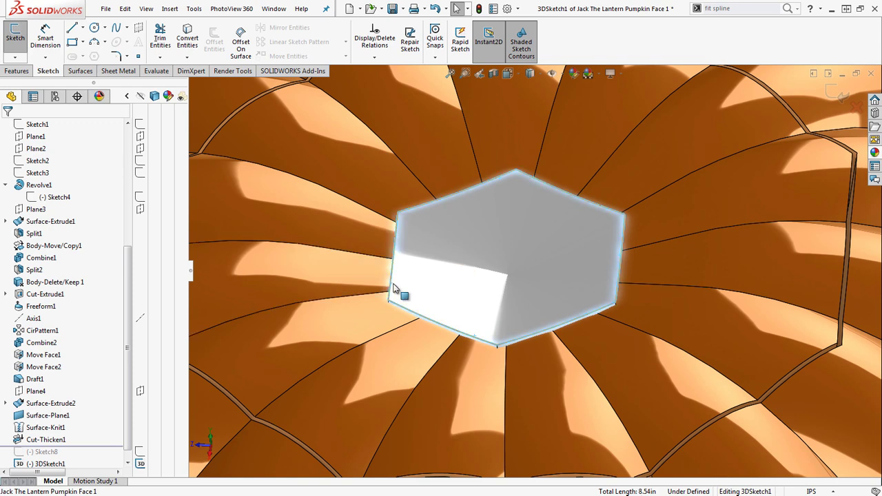
{"action": "left_click", "coordinate": [189, 38]}
- Draw a construction line between two opposite corners of the converted hexagon and finish the 3D sketch
{"action": "scroll", "coordinate": [508, 241], "scroll_direction": "up", "scroll_amount": 4}
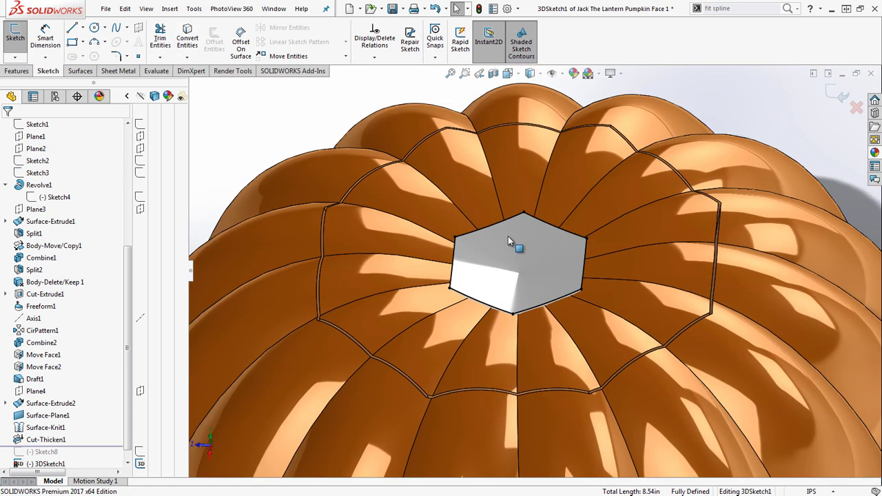
{"action": "mouse_move", "coordinate": [510, 233]}
{"action": "middle_mouse_down"}
{"action": "mouse_move", "coordinate": [507, 195]}
{"action": "mouse_move", "coordinate": [524, 228]}
{"action": "middle_mouse_up"}
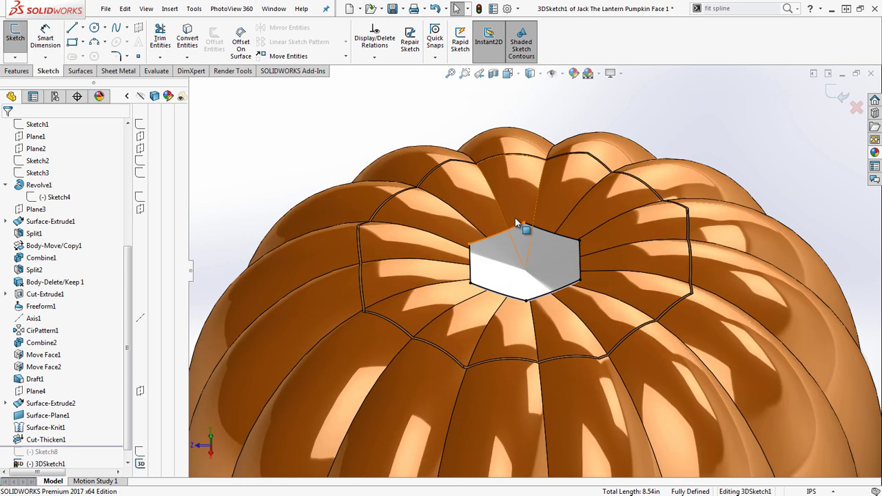
{"action": "left_click", "coordinate": [82, 28]}
{"action": "left_click", "coordinate": [80, 57]}
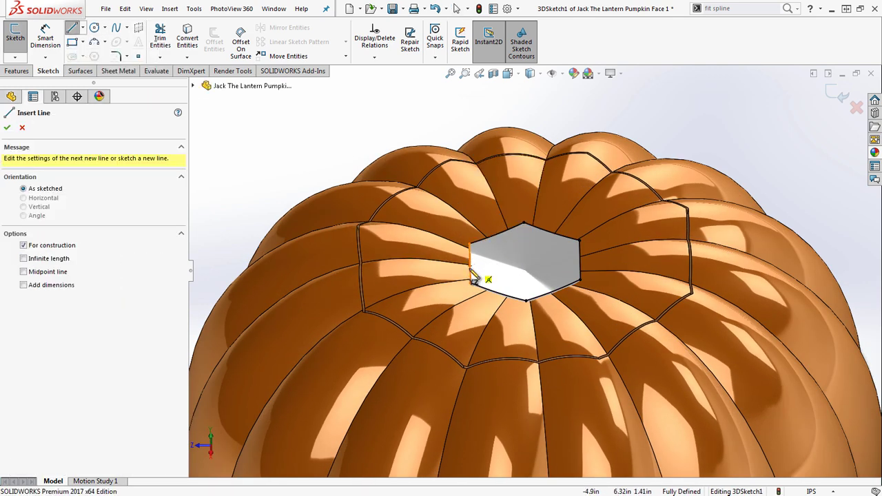
{"action": "left_click", "coordinate": [469, 244]}
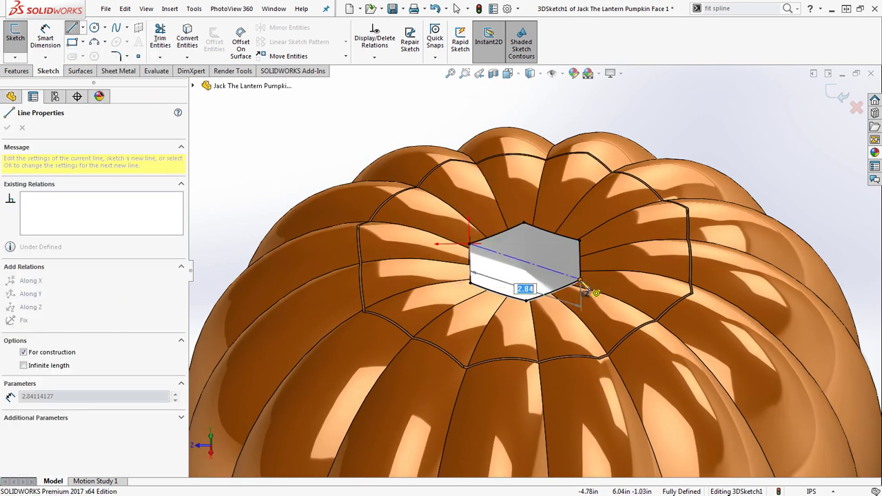
{"action": "left_click", "coordinate": [579, 280]}
{"action": "right_click", "coordinate": [695, 128]}
{"action": "left_click", "coordinate": [739, 138]}
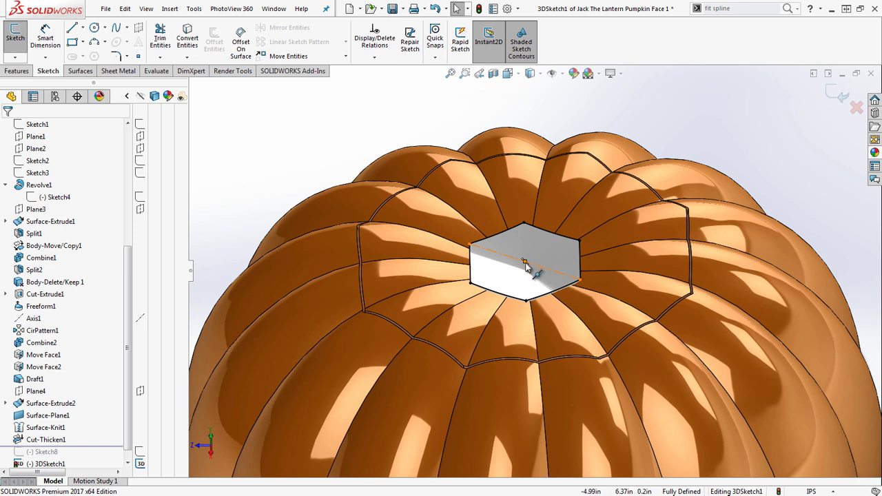
{"action": "left_click", "coordinate": [839, 95]}
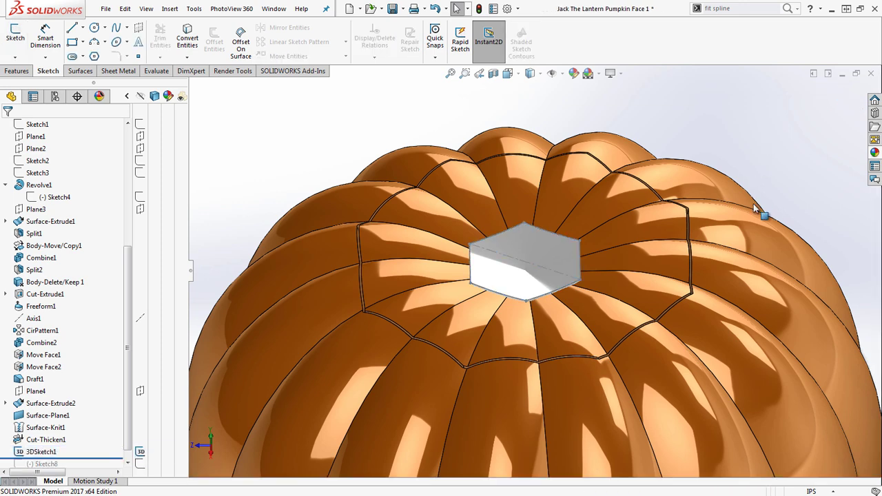
- Start a new sketch on Plane4 above the hexagonal flat
{"action": "key", "text": "f"}
{"action": "middle_click_drag", "start_coordinate": [555, 323], "coordinate": [532, 298]}
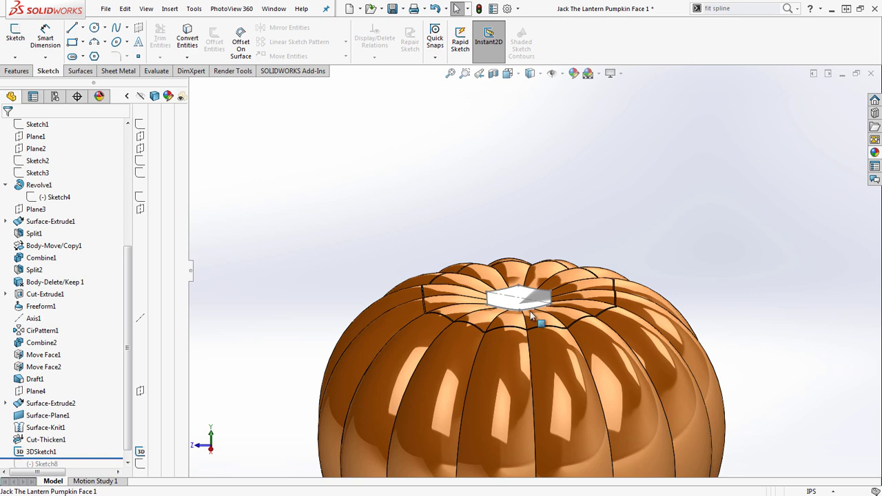
{"action": "mouse_move", "coordinate": [129, 295]}
{"action": "left_mouse_down"}
{"action": "mouse_move", "coordinate": [126, 251]}
{"action": "mouse_move", "coordinate": [126, 305]}
{"action": "left_mouse_up"}
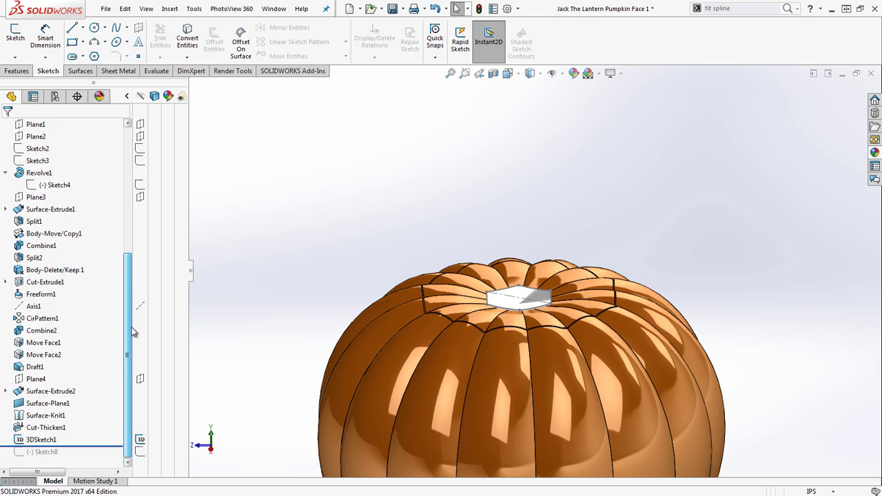
{"action": "left_click", "coordinate": [25, 379]}
{"action": "middle_click_drag", "start_coordinate": [580, 351], "coordinate": [555, 153]}
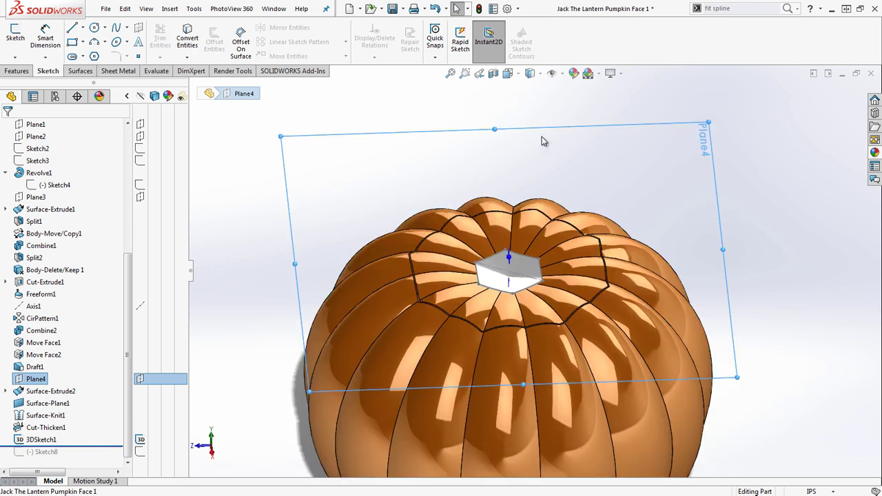
{"action": "middle_click_drag", "start_coordinate": [528, 263], "coordinate": [528, 368]}
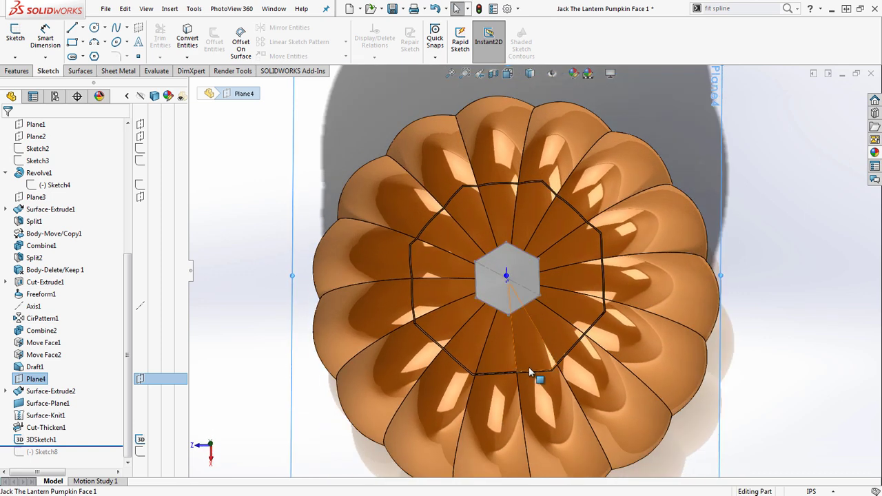
{"action": "scroll", "coordinate": [528, 345], "scroll_direction": "up", "scroll_amount": 2}
{"action": "left_click", "coordinate": [15, 34]}
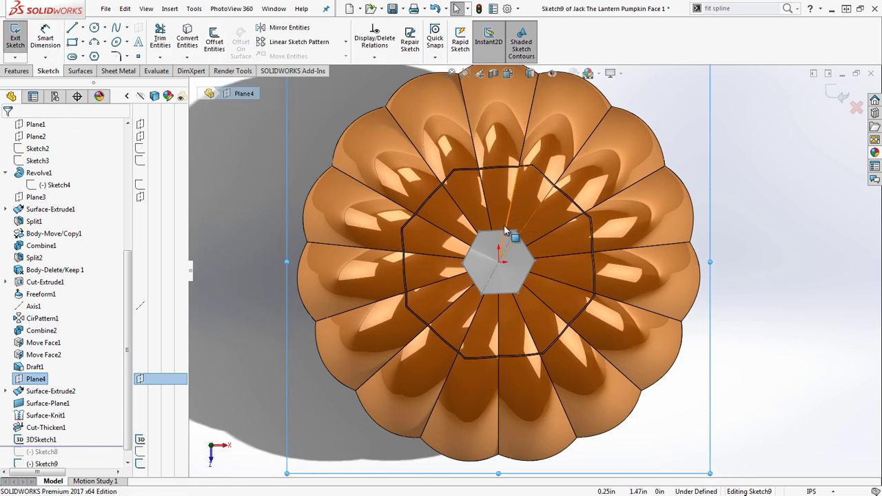
- Offset the hexagon chain of 3DSketch1 inward by 0.30 in, with the direction reversed
{"action": "right_click", "coordinate": [508, 231]}
{"action": "left_click", "coordinate": [534, 236]}
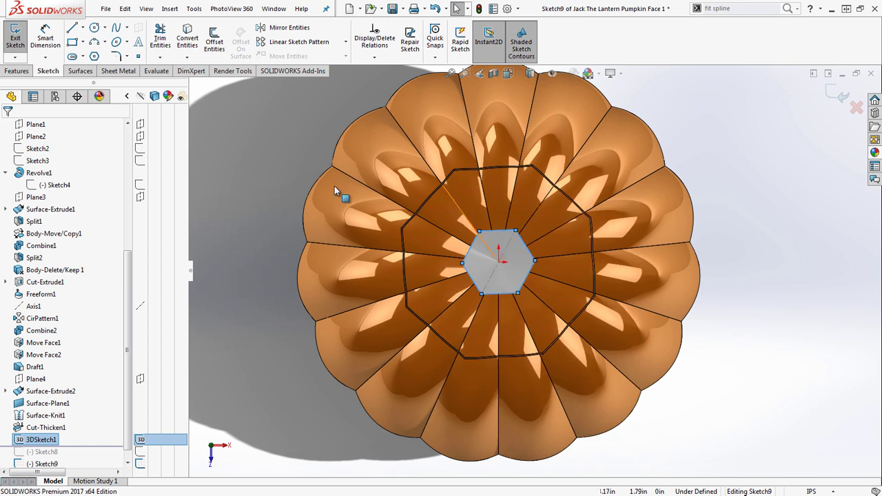
{"action": "left_click", "coordinate": [214, 41]}
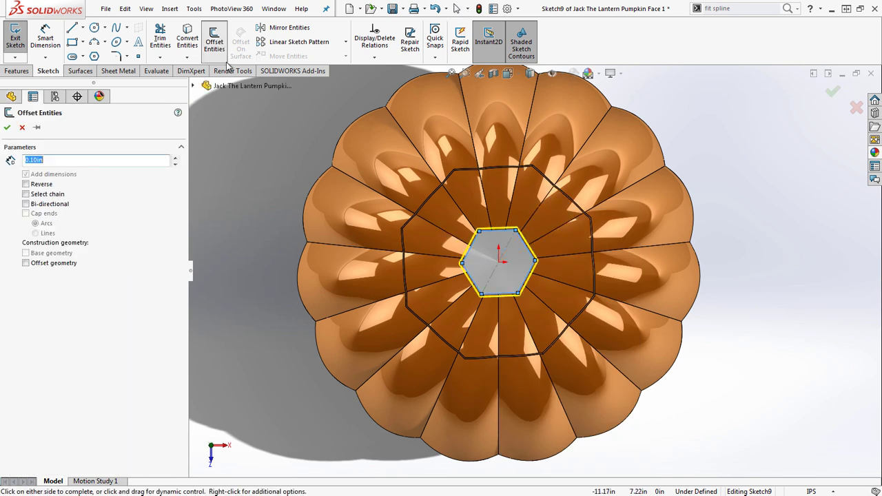
{"action": "left_click", "coordinate": [25, 185]}
{"action": "type", "text": ".25"}
{"action": "key", "text": "Return"}
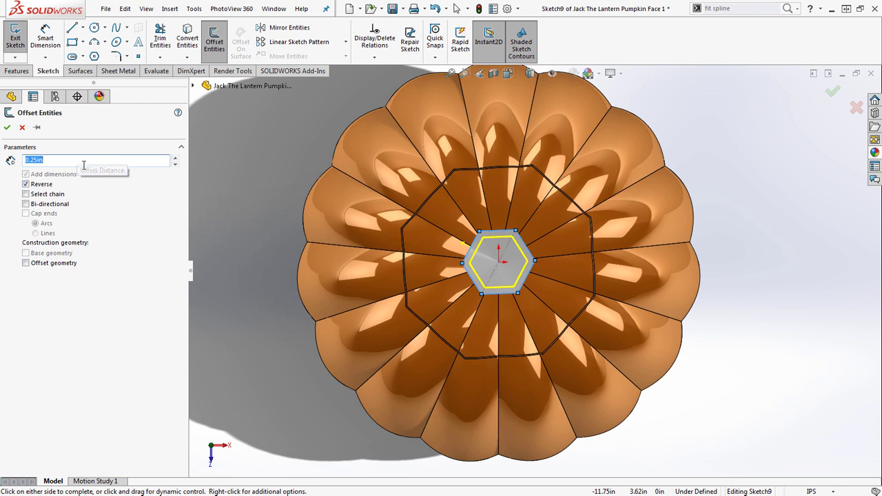
{"action": "type", "text": "4"}
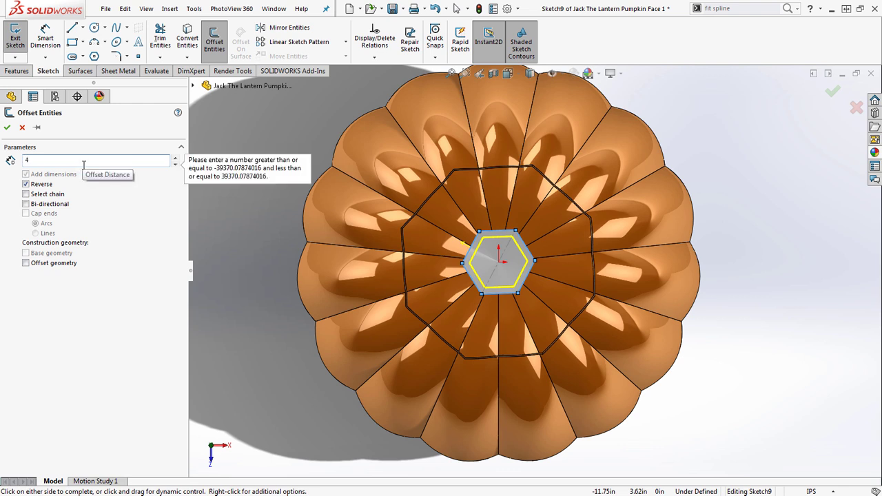
{"action": "key", "text": "BackSpace"}
{"action": "type", "text": ".4"}
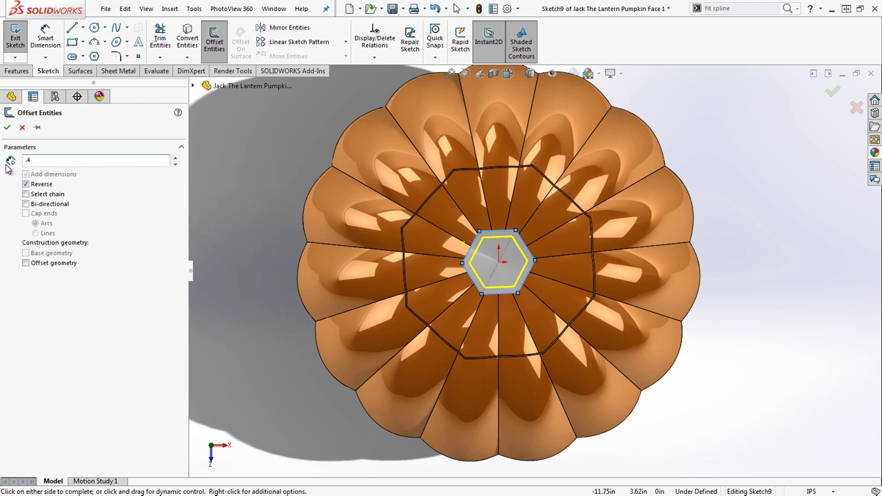
{"action": "key", "text": "Return"}
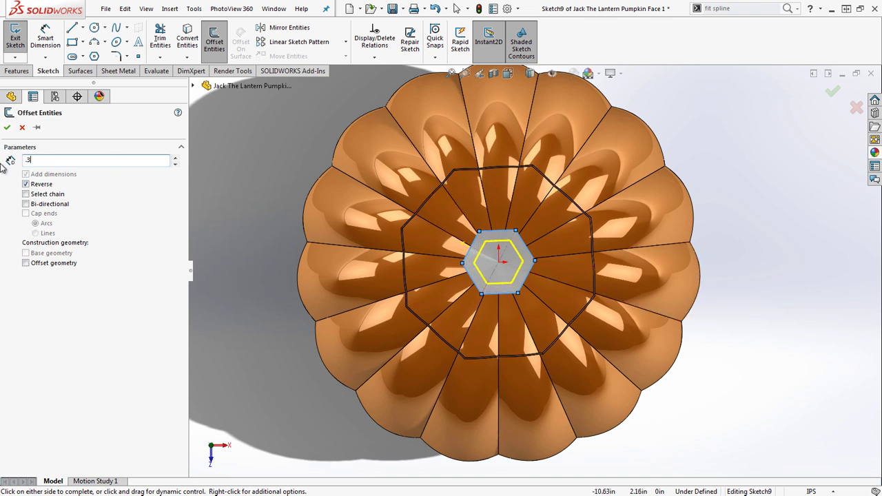
{"action": "key", "text": "Return"}
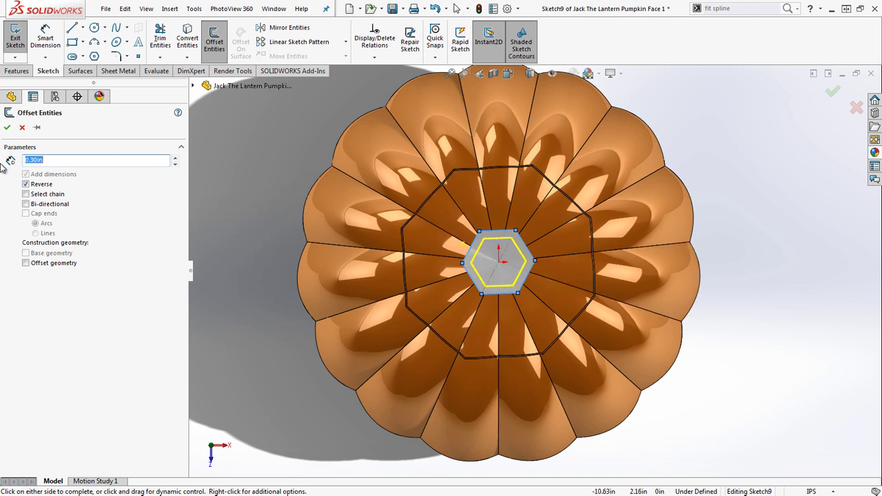
{"action": "left_click", "coordinate": [8, 127]}
- Delete the offset dimension to free the inner hexagon
{"action": "mouse_move", "coordinate": [482, 145]}
{"action": "middle_mouse_down"}
{"action": "mouse_move", "coordinate": [492, 161]}
{"action": "mouse_move", "coordinate": [473, 202]}
{"action": "mouse_move", "coordinate": [491, 235]}
{"action": "mouse_move", "coordinate": [479, 269]}
{"action": "mouse_move", "coordinate": [476, 262]}
{"action": "middle_mouse_up"}
{"action": "scroll", "coordinate": [468, 251], "scroll_direction": "down", "scroll_amount": 2}
{"action": "left_click", "coordinate": [489, 233]}
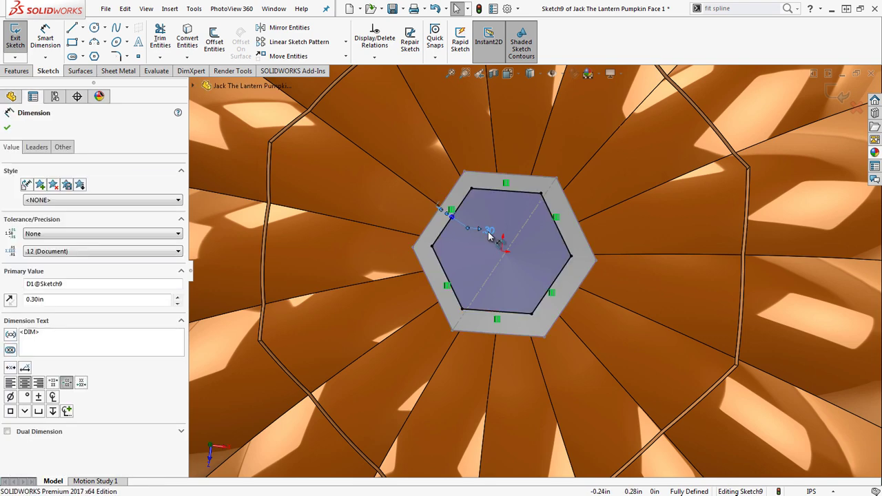
{"action": "key", "text": "Delete"}
{"action": "left_click", "coordinate": [467, 259]}
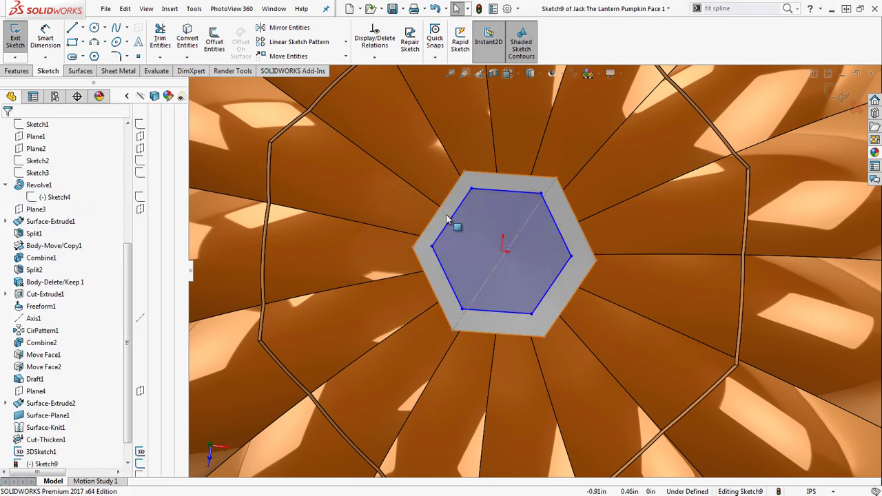
- Shift the corners of the inner hexagon slightly to make it irregular and finish the sketch
{"action": "left_click", "coordinate": [459, 209]}
{"action": "mouse_move", "coordinate": [472, 188]}
{"action": "left_mouse_down"}
{"action": "mouse_move", "coordinate": [476, 201]}
{"action": "mouse_move", "coordinate": [477, 190]}
{"action": "left_mouse_up"}
{"action": "left_click", "coordinate": [546, 192]}
{"action": "mouse_move", "coordinate": [547, 194]}
{"action": "left_mouse_down"}
{"action": "mouse_move", "coordinate": [553, 215]}
{"action": "mouse_move", "coordinate": [545, 197]}
{"action": "left_mouse_up"}
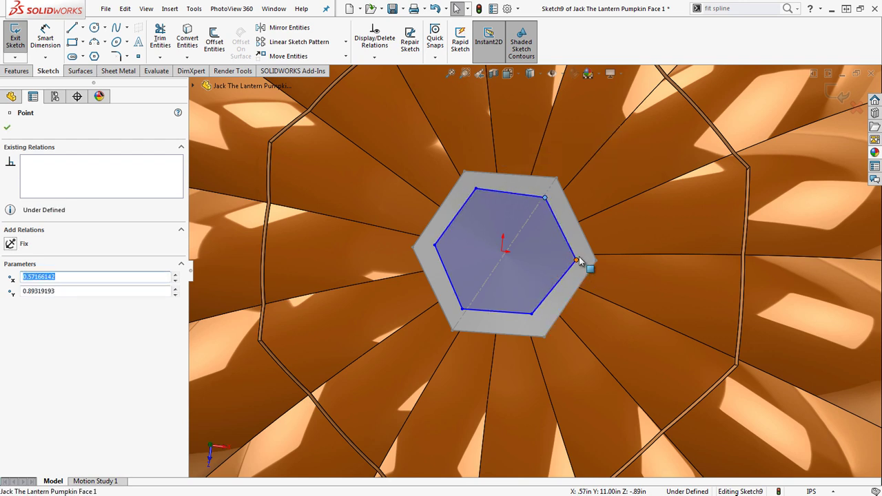
{"action": "left_click_drag", "start_coordinate": [576, 260], "coordinate": [566, 262]}
{"action": "left_click_drag", "start_coordinate": [530, 324], "coordinate": [532, 311]}
{"action": "left_click", "coordinate": [461, 311]}
{"action": "left_click_drag", "start_coordinate": [462, 311], "coordinate": [468, 312]}
{"action": "mouse_move", "coordinate": [435, 246]}
{"action": "left_mouse_down"}
{"action": "mouse_move", "coordinate": [467, 253]}
{"action": "mouse_move", "coordinate": [440, 248]}
{"action": "left_mouse_up"}
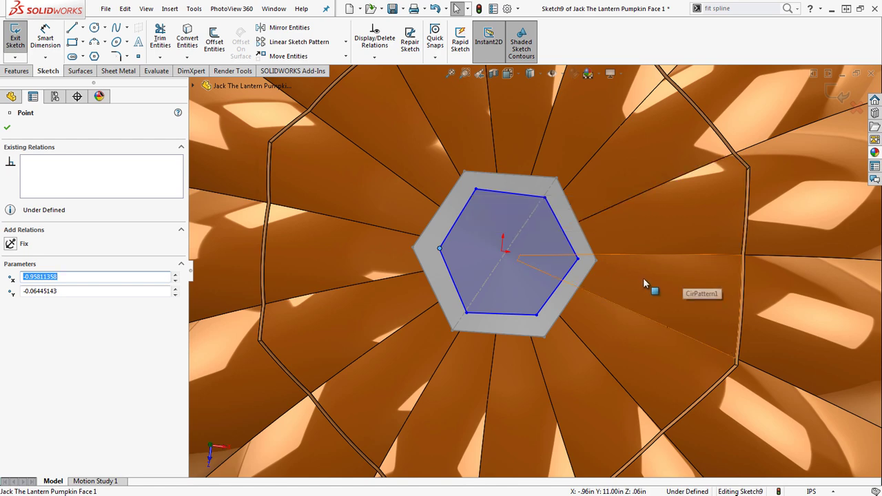
{"action": "left_click", "coordinate": [840, 100]}
- Set up a Boundary Boss/Base between Sketch9 and 3DSketch1 and align the connectors with matching hexagon corners
{"action": "scroll", "coordinate": [495, 253], "scroll_direction": "up", "scroll_amount": 3}
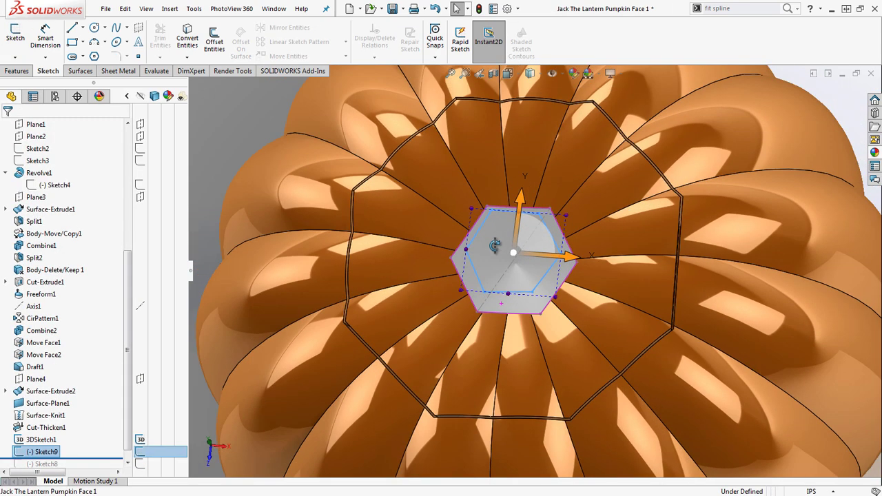
{"action": "middle_click_drag", "start_coordinate": [495, 253], "coordinate": [512, 148]}
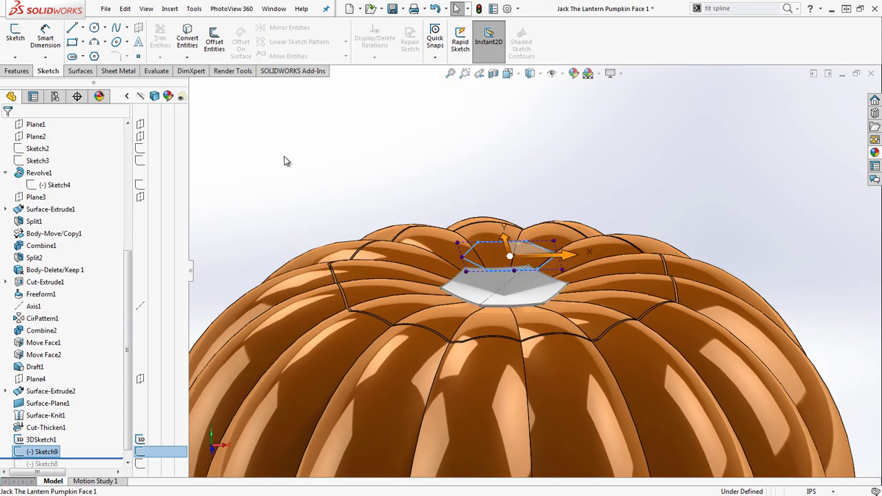
{"action": "left_click", "coordinate": [17, 71]}
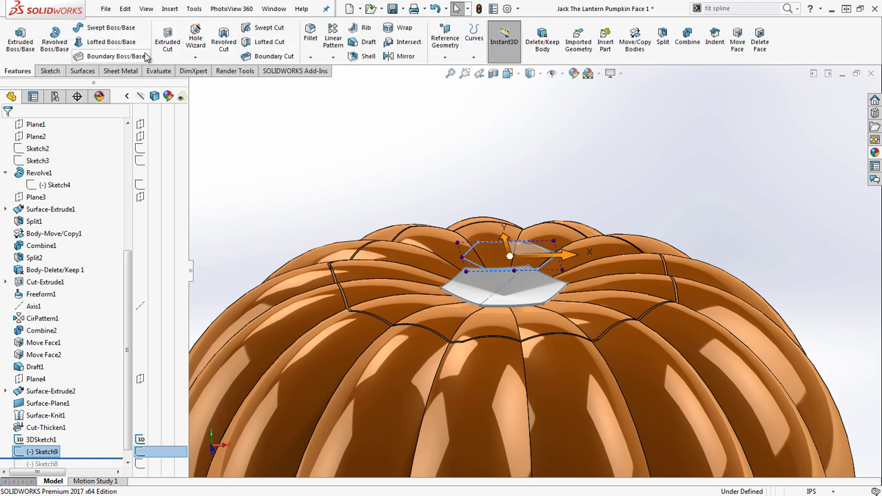
{"action": "left_click", "coordinate": [110, 56]}
{"action": "scroll", "coordinate": [532, 312], "scroll_direction": "down", "scroll_amount": 3}
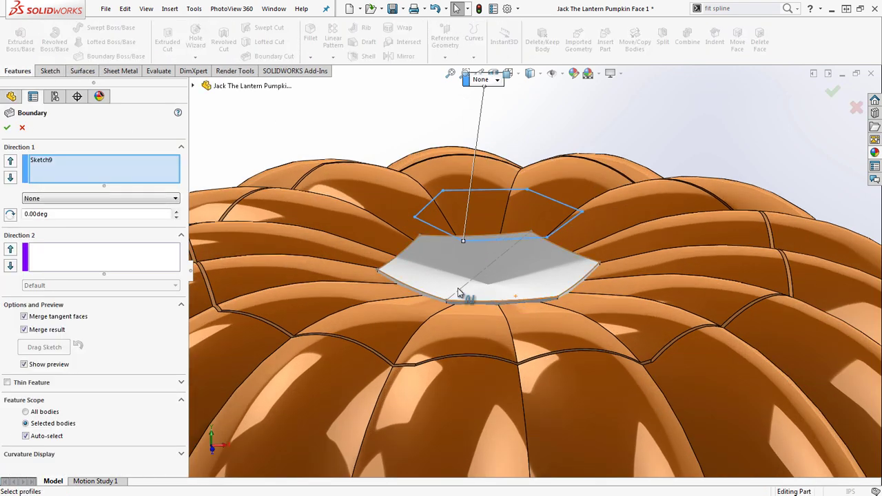
{"action": "left_click", "coordinate": [454, 304]}
{"action": "middle_click_drag", "start_coordinate": [469, 305], "coordinate": [483, 324]}
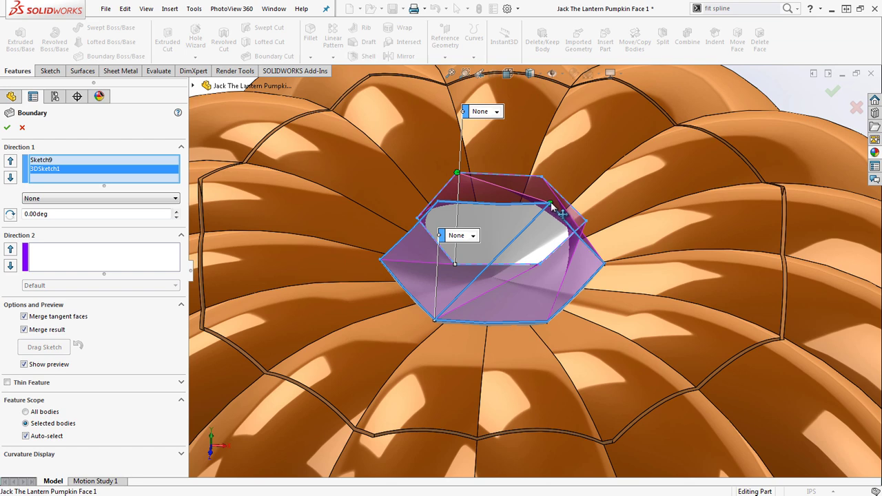
{"action": "middle_click_drag", "start_coordinate": [453, 232], "coordinate": [441, 209]}
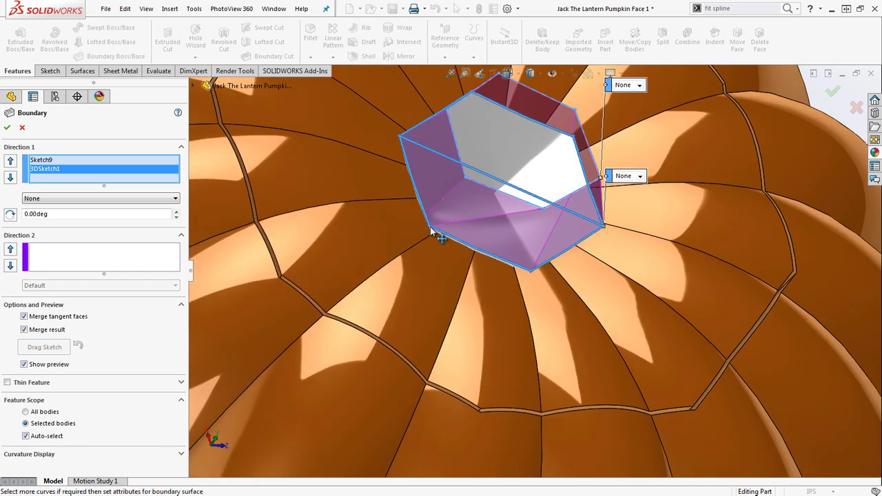
{"action": "middle_click_drag", "start_coordinate": [507, 238], "coordinate": [492, 191]}
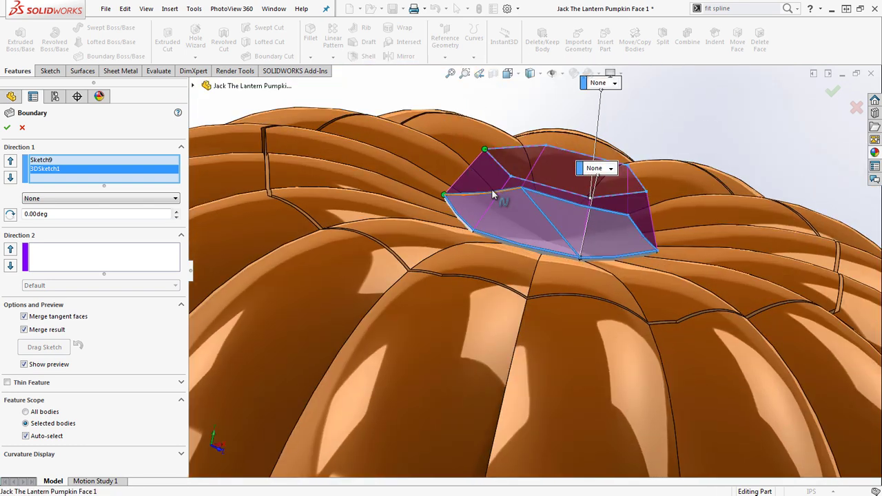
- Set the Sketch9 end to Normal To Profile, turn off merging of the result, and finish the stem-base boundary
{"action": "left_click", "coordinate": [41, 161]}
{"action": "left_click", "coordinate": [55, 198]}
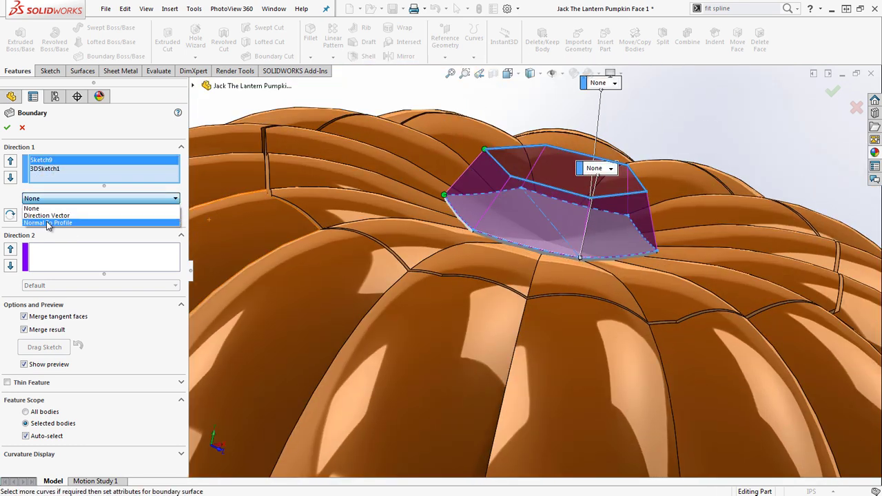
{"action": "left_click", "coordinate": [50, 222]}
{"action": "middle_click_drag", "start_coordinate": [254, 222], "coordinate": [484, 224]}
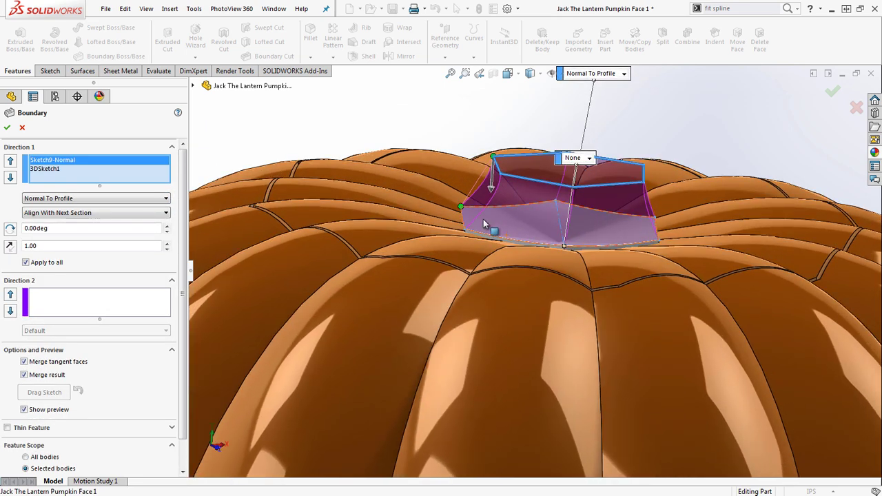
{"action": "left_click", "coordinate": [40, 377]}
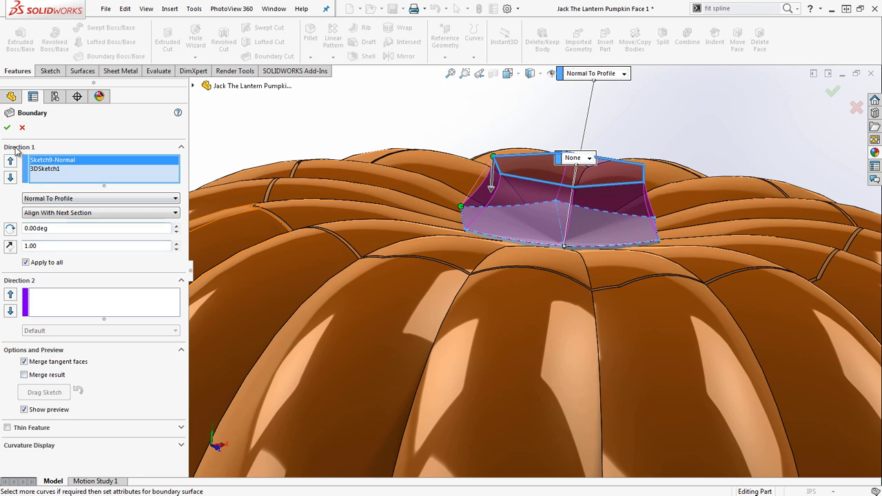
{"action": "key", "text": "Return"}
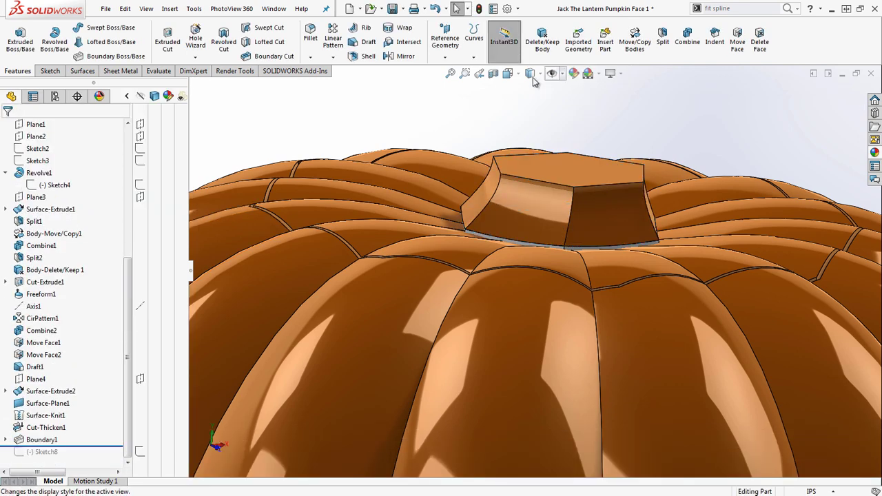
- Examine the gap beneath the stem base in a section view, and return to the unsectioned model
{"action": "left_click", "coordinate": [494, 73]}
{"action": "middle_click_drag", "start_coordinate": [533, 250], "coordinate": [583, 271]}
{"action": "left_click", "coordinate": [832, 92]}
{"action": "scroll", "coordinate": [519, 222], "scroll_direction": "down", "scroll_amount": 3}
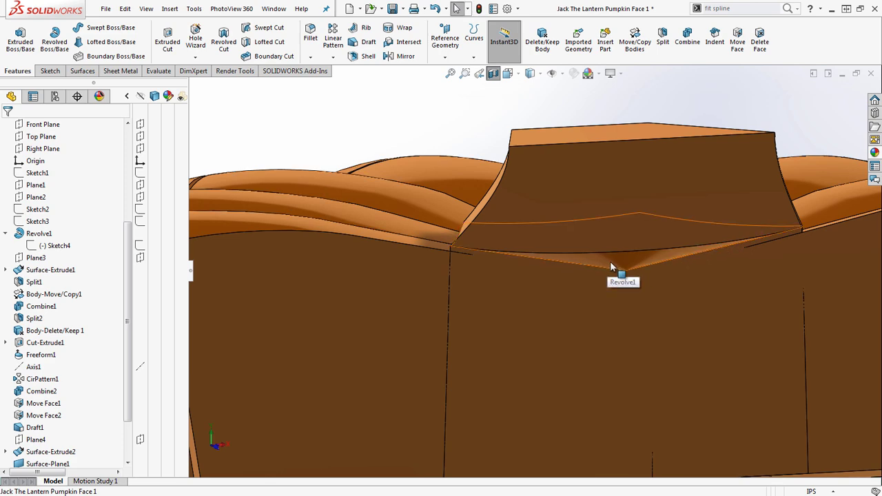
{"action": "scroll", "coordinate": [599, 258], "scroll_direction": "up", "scroll_amount": 10}
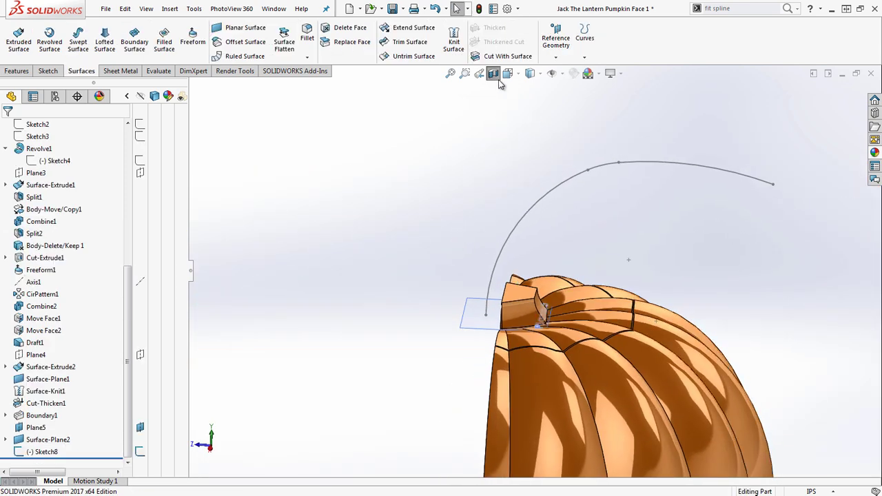
{"action": "left_click", "coordinate": [493, 73]}
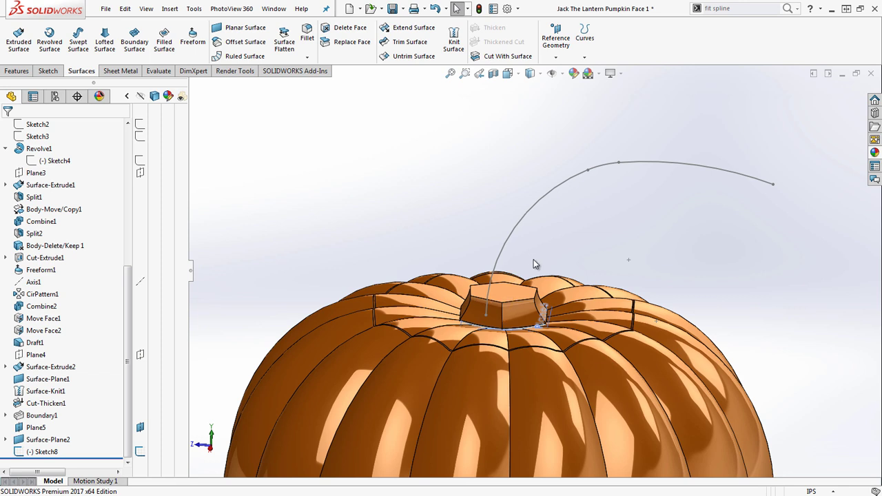
- Create a reference plane through the free end of the stem guide curve, perpendicular to the curve
{"action": "left_click", "coordinate": [264, 5]}
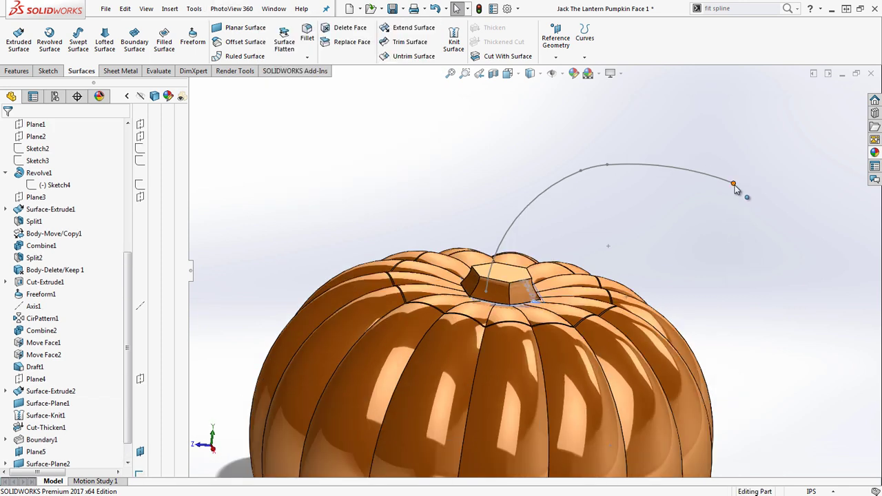
{"action": "left_click", "coordinate": [734, 184]}
{"action": "left_click", "coordinate": [549, 120]}
{"action": "scroll", "coordinate": [544, 266], "scroll_direction": "up", "scroll_amount": 2}
{"action": "mouse_move", "coordinate": [604, 244]}
{"action": "middle_mouse_down"}
{"action": "mouse_move", "coordinate": [572, 269]}
{"action": "mouse_move", "coordinate": [583, 257]}
{"action": "middle_mouse_up"}
{"action": "left_click", "coordinate": [16, 71]}
{"action": "left_click", "coordinate": [445, 41]}
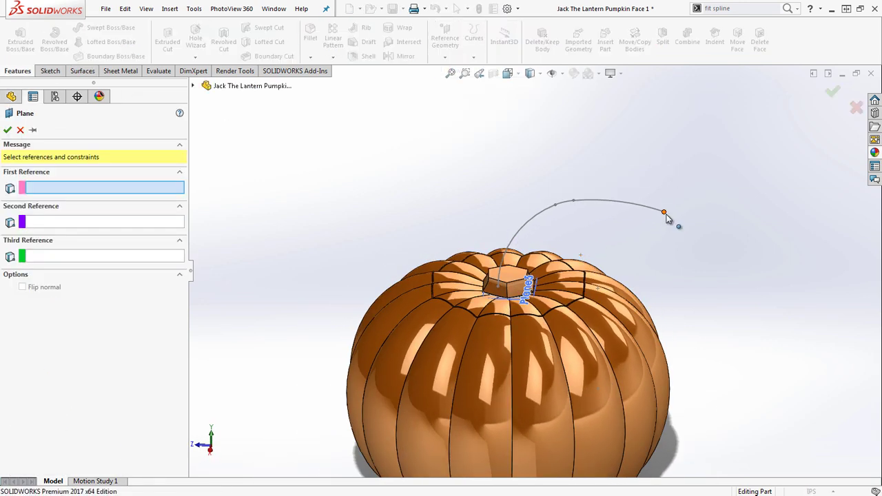
{"action": "left_click", "coordinate": [664, 214]}
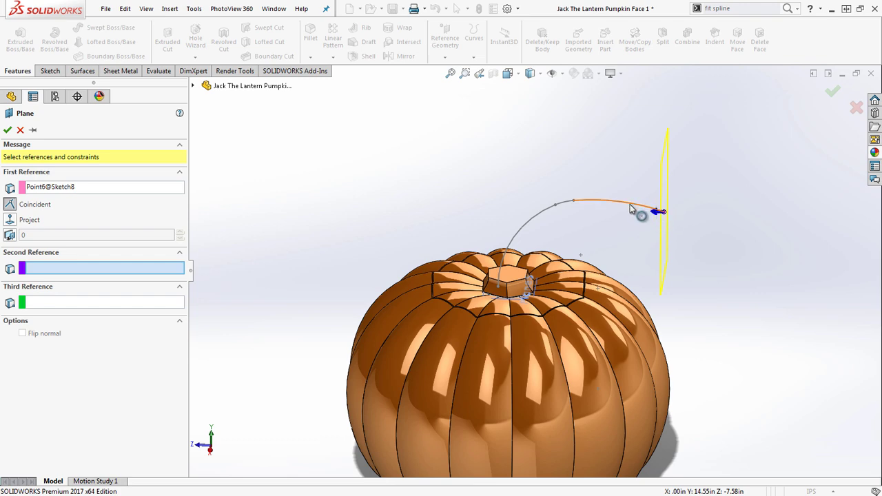
{"action": "left_click", "coordinate": [630, 209]}
{"action": "right_click", "coordinate": [630, 206]}
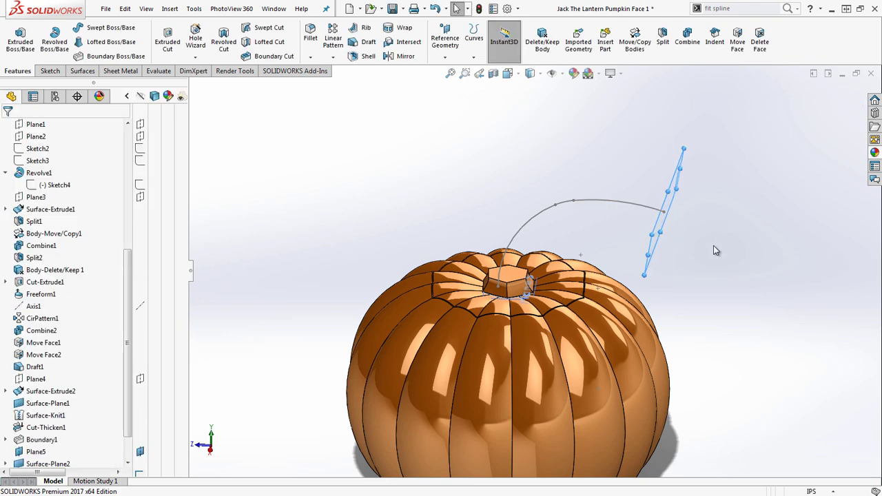
- Sketch a six-sided inscribed-circle polygon on the new plane, centred on the guide curve's end point
{"action": "middle_click_drag", "start_coordinate": [697, 256], "coordinate": [606, 171]}
{"action": "middle_click_drag", "start_coordinate": [562, 181], "coordinate": [791, 225]}
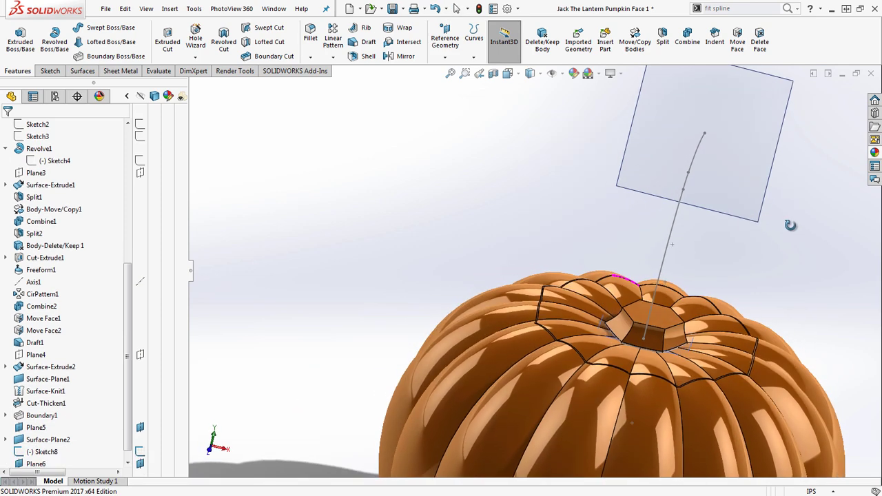
{"action": "key", "text": "z"}
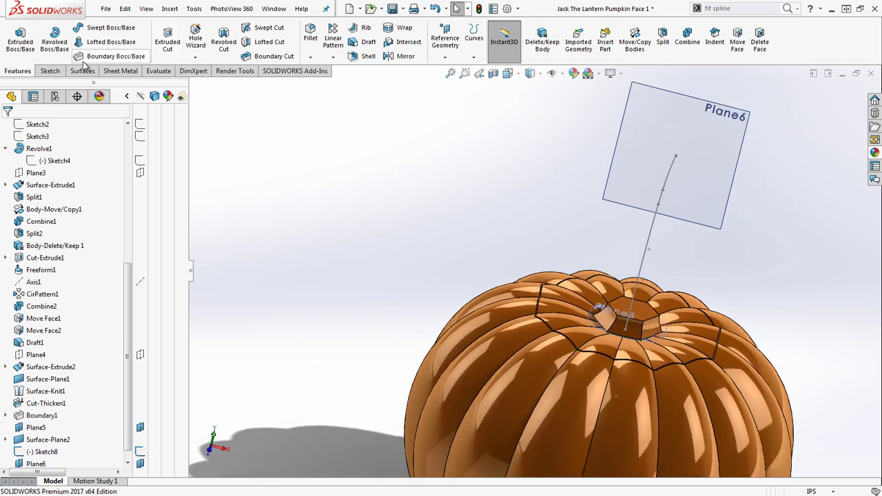
{"action": "left_click", "coordinate": [50, 72]}
{"action": "left_click", "coordinate": [94, 57]}
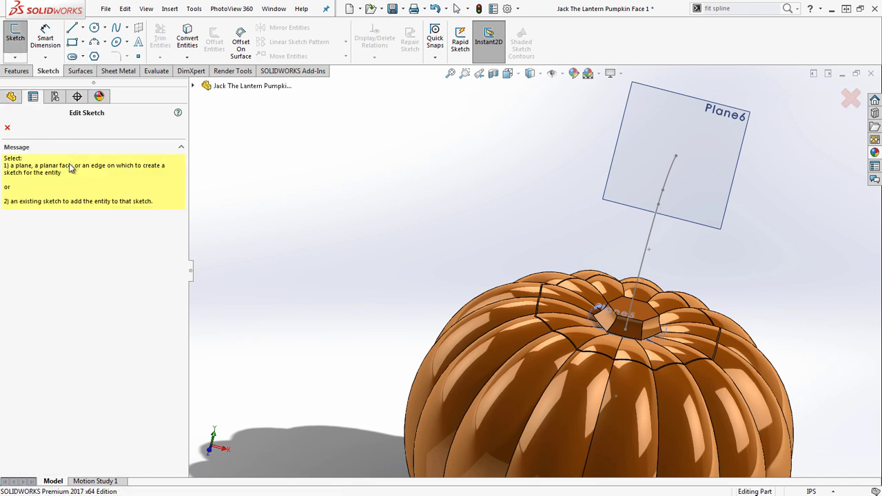
{"action": "left_click", "coordinate": [710, 134]}
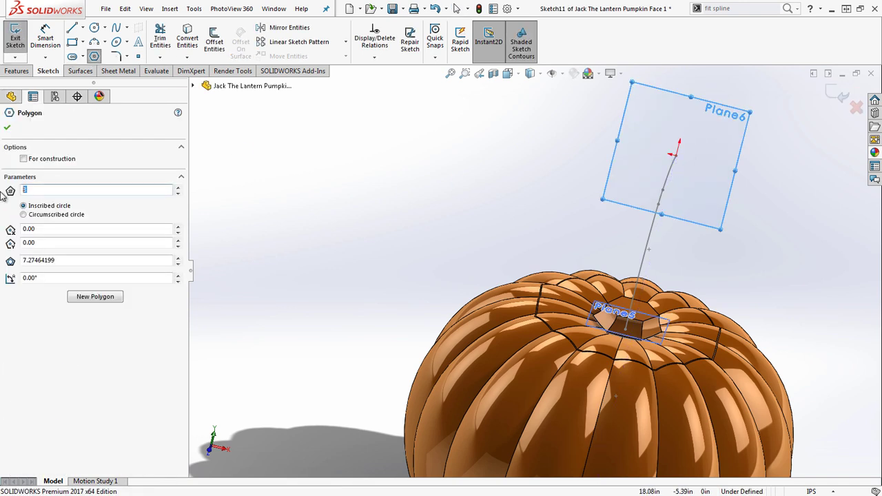
{"action": "middle_click_drag", "start_coordinate": [227, 182], "coordinate": [531, 163]}
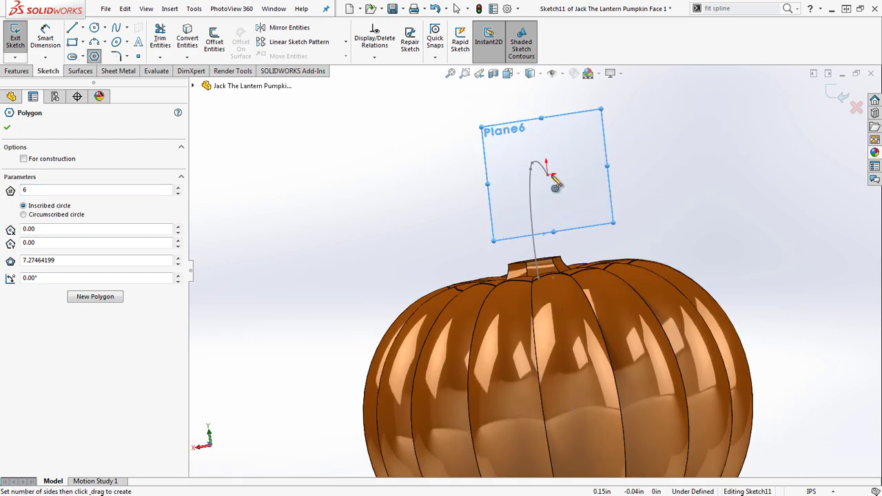
{"action": "left_click", "coordinate": [548, 172]}
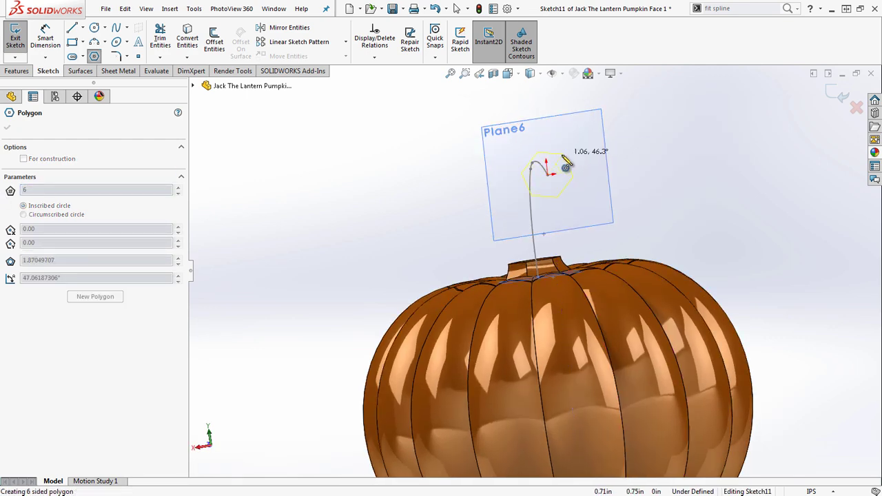
{"action": "left_click", "coordinate": [565, 166]}
{"action": "right_click", "coordinate": [566, 165]}
{"action": "left_click", "coordinate": [581, 161]}
- Shrink the hexagon by pulling a corner in to about X 0.49, Y 0.48, and exit the sketch
{"action": "middle_click_drag", "start_coordinate": [581, 161], "coordinate": [678, 173]}
{"action": "left_click", "coordinate": [640, 162]}
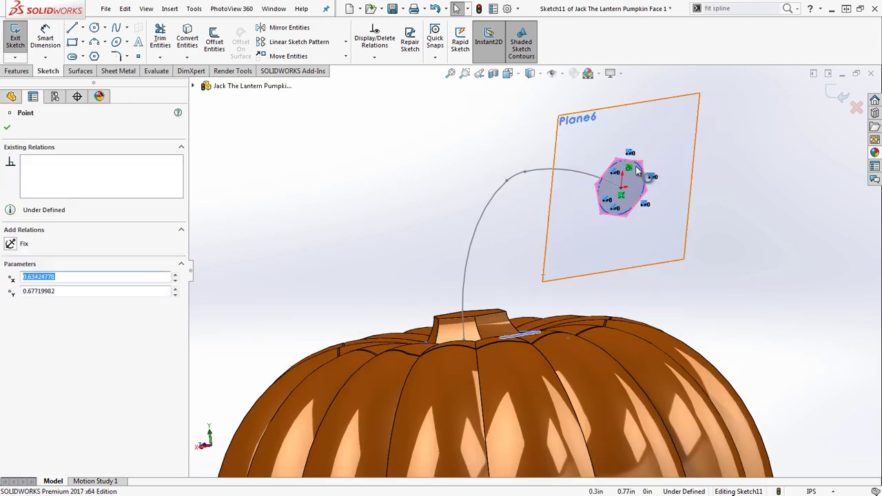
{"action": "left_click", "coordinate": [703, 216]}
{"action": "mouse_move", "coordinate": [703, 219]}
{"action": "middle_mouse_down"}
{"action": "mouse_move", "coordinate": [639, 235]}
{"action": "mouse_move", "coordinate": [536, 198]}
{"action": "middle_mouse_up"}
{"action": "left_click_drag", "start_coordinate": [529, 197], "coordinate": [520, 200]}
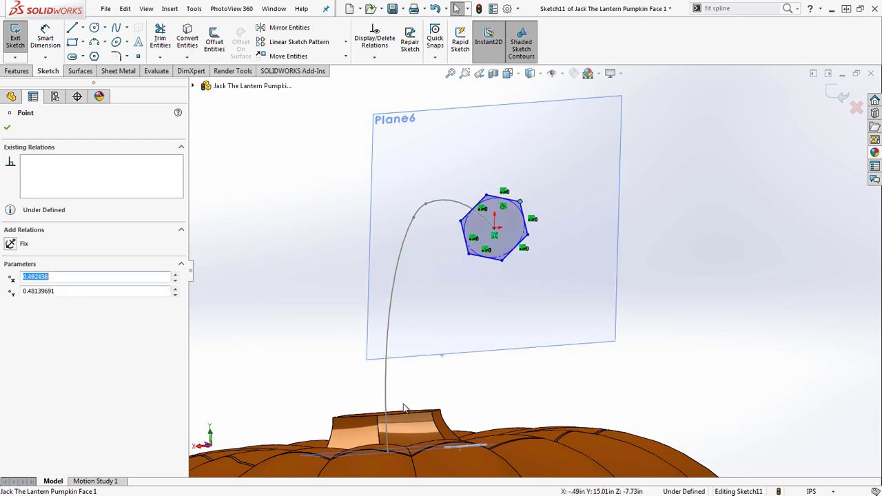
{"action": "middle_click_drag", "start_coordinate": [401, 404], "coordinate": [381, 402]}
{"action": "middle_click_drag", "start_coordinate": [464, 393], "coordinate": [623, 214]}
{"action": "left_click", "coordinate": [848, 93]}
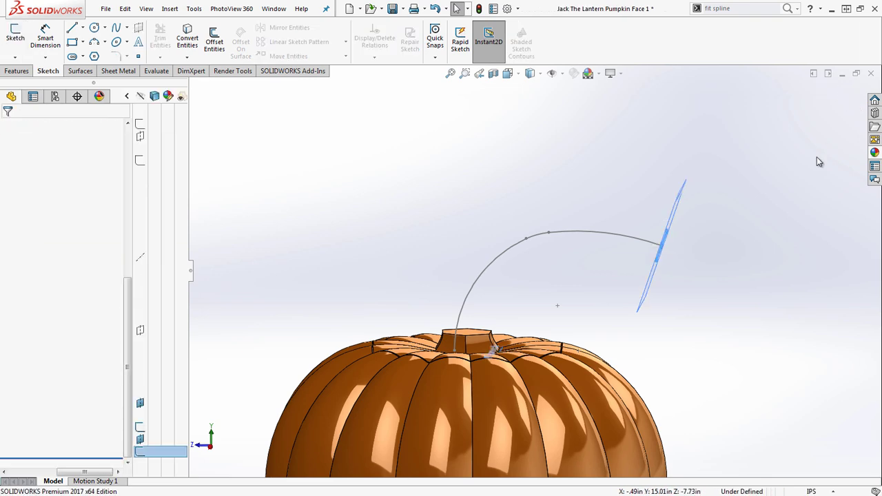
- Set up a Boundary Boss/Base between the stem base's upper face and the hexagon at the guide curve's end
{"action": "scroll", "coordinate": [779, 204], "scroll_direction": "up", "scroll_amount": 3}
{"action": "scroll", "coordinate": [491, 324], "scroll_direction": "down", "scroll_amount": 3}
{"action": "middle_click_drag", "start_coordinate": [496, 279], "coordinate": [507, 315]}
{"action": "left_click", "coordinate": [16, 71]}
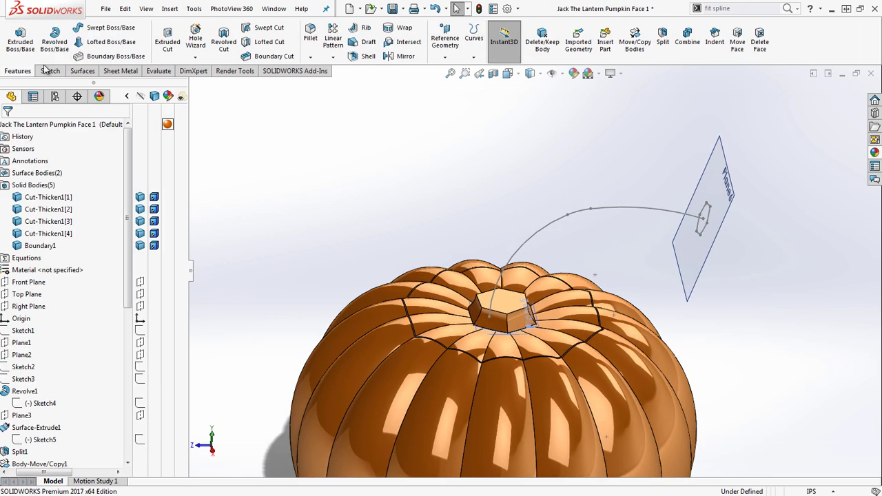
{"action": "left_click", "coordinate": [109, 56]}
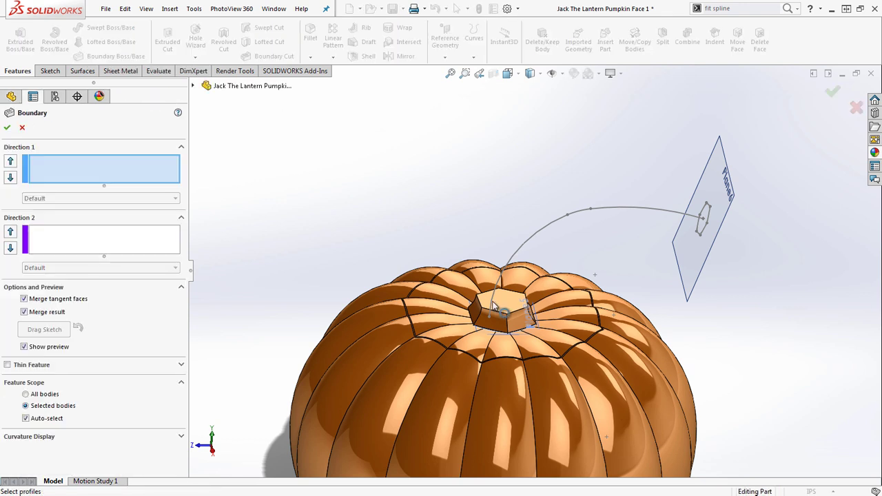
{"action": "left_click", "coordinate": [507, 306]}
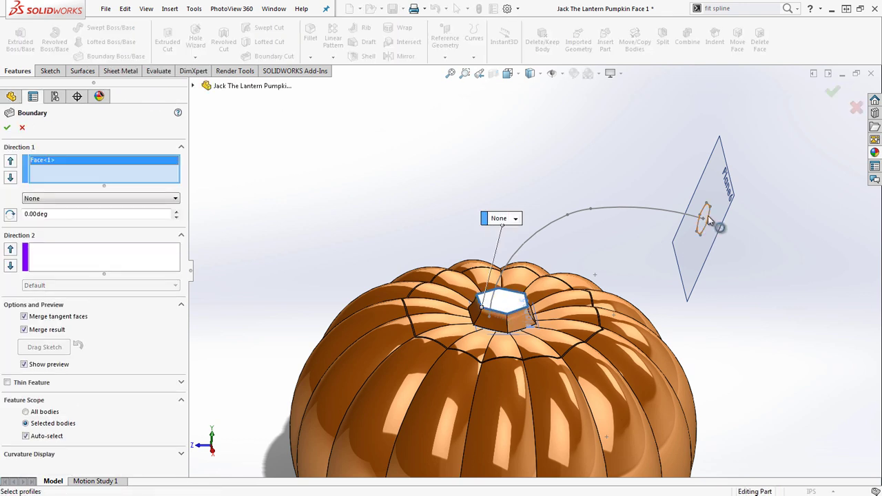
{"action": "scroll", "coordinate": [703, 221], "scroll_direction": "down", "scroll_amount": 3}
{"action": "middle_click_drag", "start_coordinate": [703, 221], "coordinate": [723, 226]}
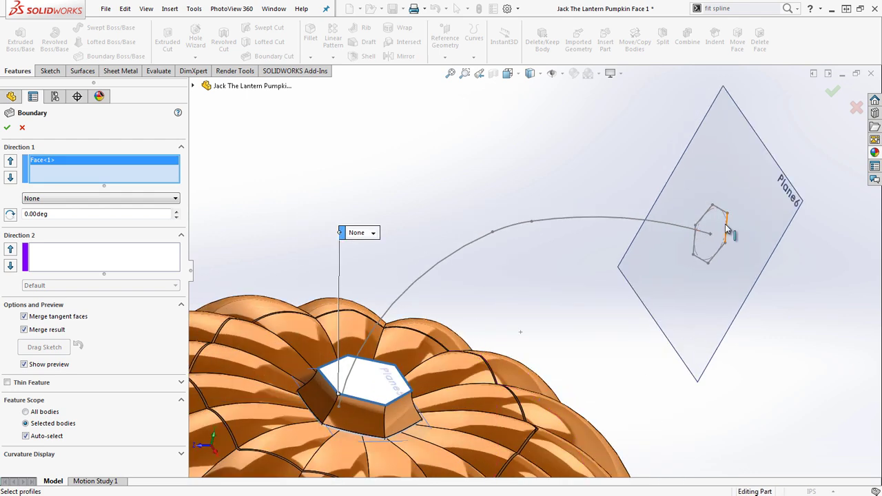
{"action": "left_click", "coordinate": [725, 225]}
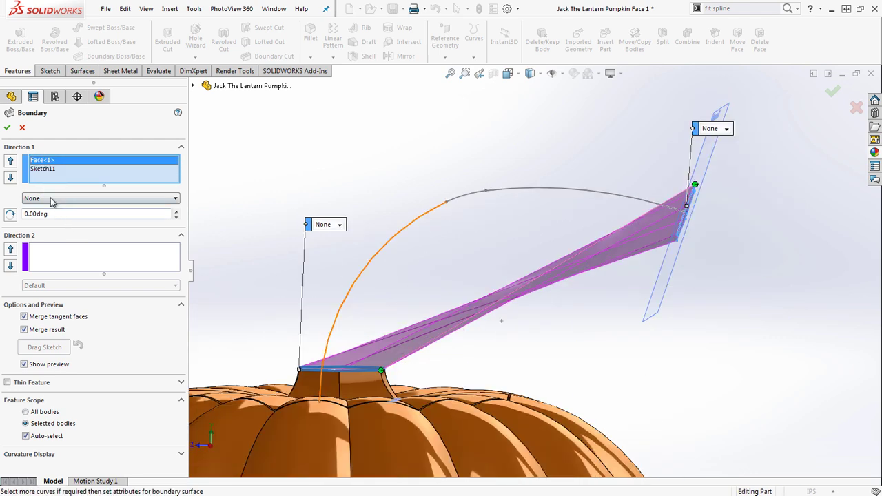
- Set both the stem-base face and the end hexagon to Normal To Profile
{"action": "left_click", "coordinate": [50, 199]}
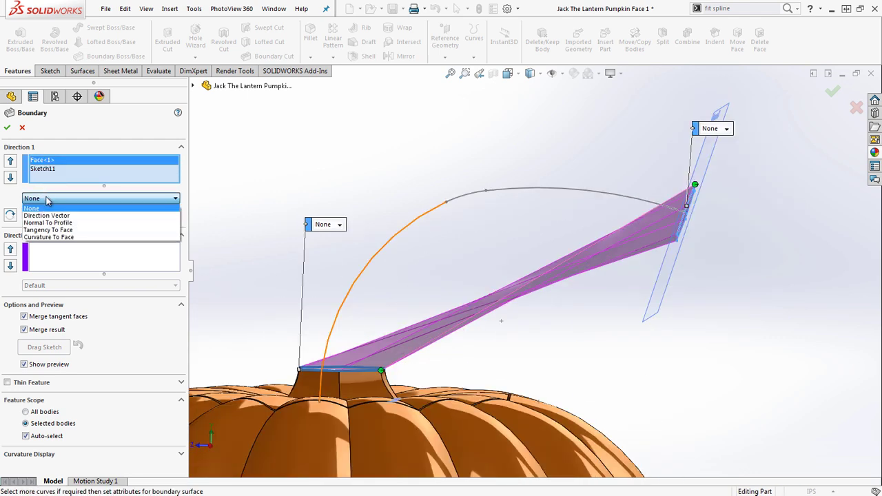
{"action": "left_click", "coordinate": [44, 223]}
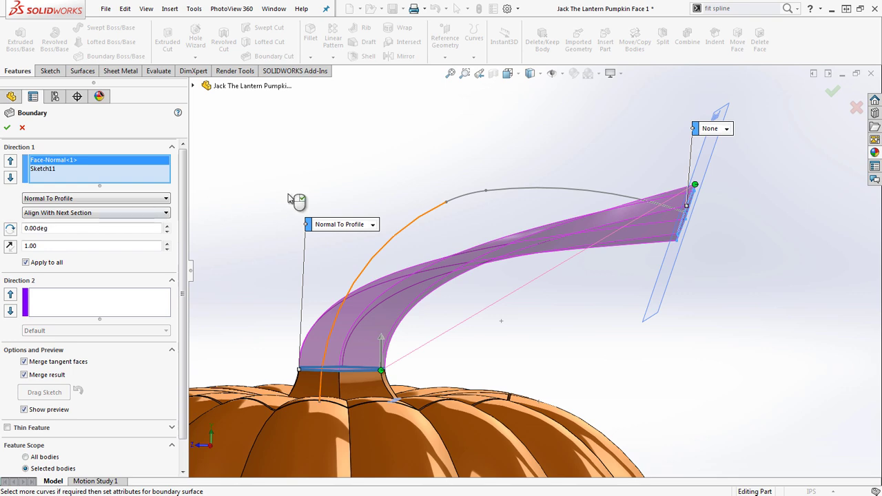
{"action": "left_click", "coordinate": [43, 169]}
{"action": "left_click", "coordinate": [66, 198]}
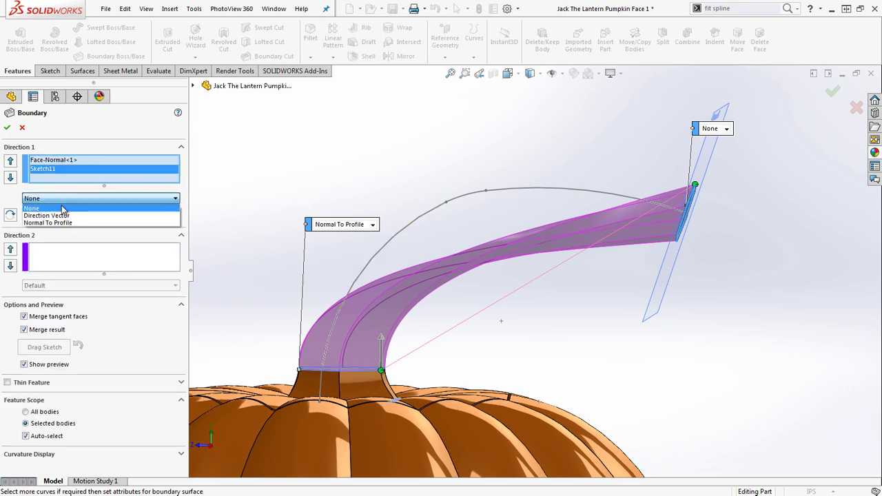
{"action": "left_click", "coordinate": [48, 223]}
{"action": "mouse_move", "coordinate": [418, 277]}
{"action": "middle_mouse_down"}
{"action": "mouse_move", "coordinate": [473, 270]}
{"action": "mouse_move", "coordinate": [508, 299]}
{"action": "mouse_move", "coordinate": [477, 214]}
{"action": "middle_mouse_up"}
{"action": "middle_click_drag", "start_coordinate": [421, 129], "coordinate": [423, 155]}
{"action": "middle_click_drag", "start_coordinate": [417, 116], "coordinate": [543, 322]}
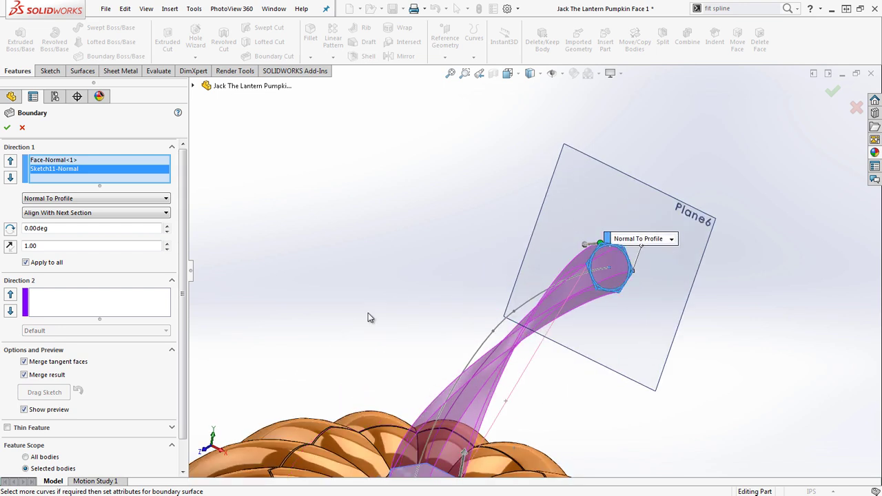
- Choose Align With Section Normal for the end hexagon and Align With Next Section for the stem-base face
{"action": "left_click", "coordinate": [77, 214]}
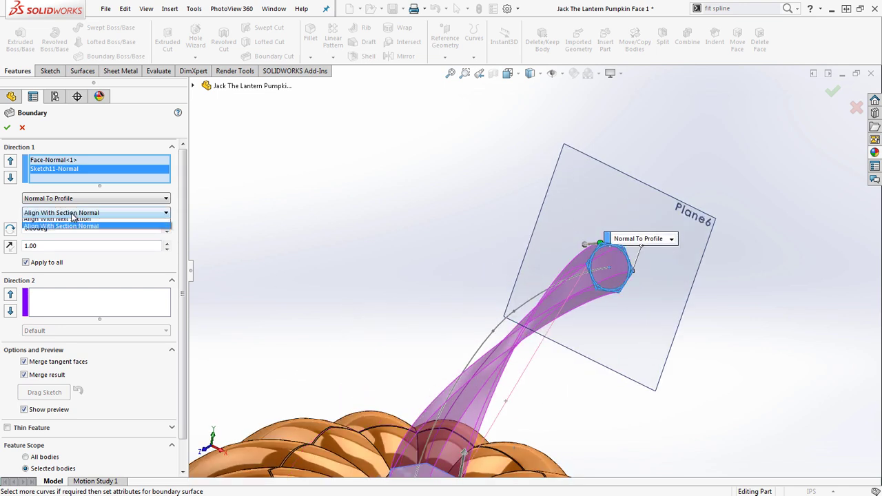
{"action": "left_click", "coordinate": [60, 224]}
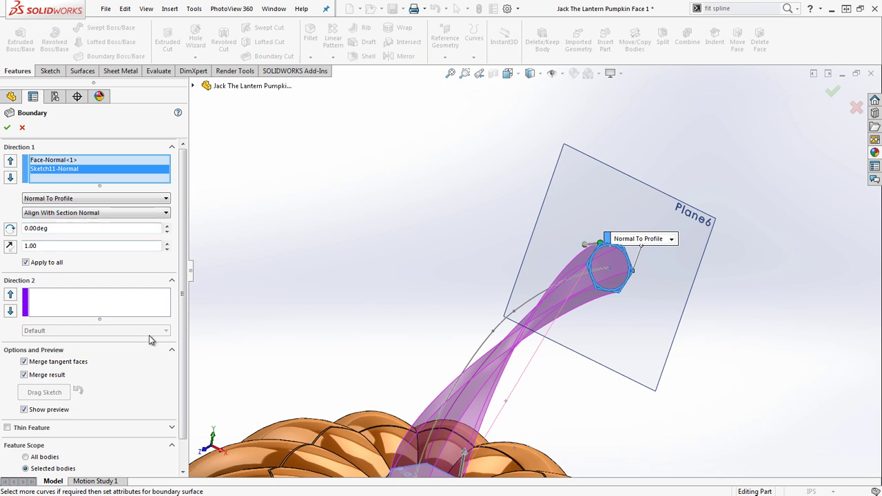
{"action": "left_click", "coordinate": [59, 160]}
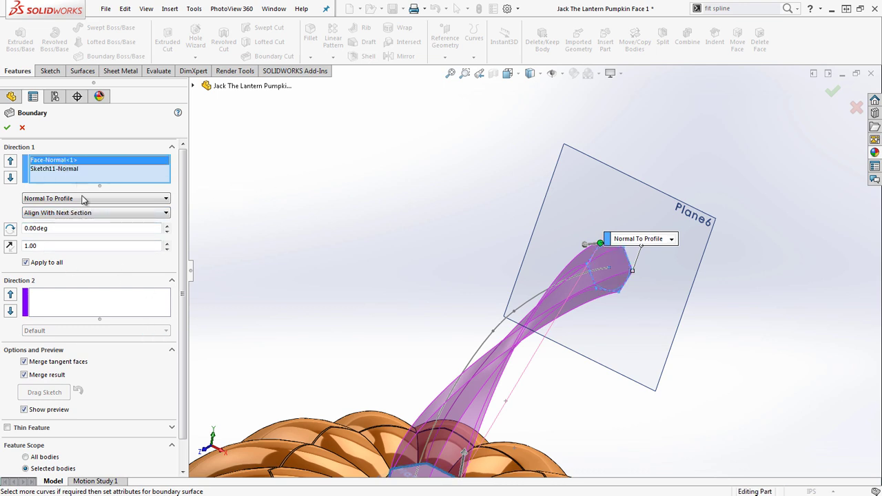
{"action": "left_click", "coordinate": [55, 231]}
{"action": "left_click", "coordinate": [83, 212]}
{"action": "left_click", "coordinate": [62, 222]}
- Move the connector on the end hexagon to the corner matching the base face to untwist the stem
{"action": "middle_click_drag", "start_coordinate": [525, 234], "coordinate": [504, 365]}
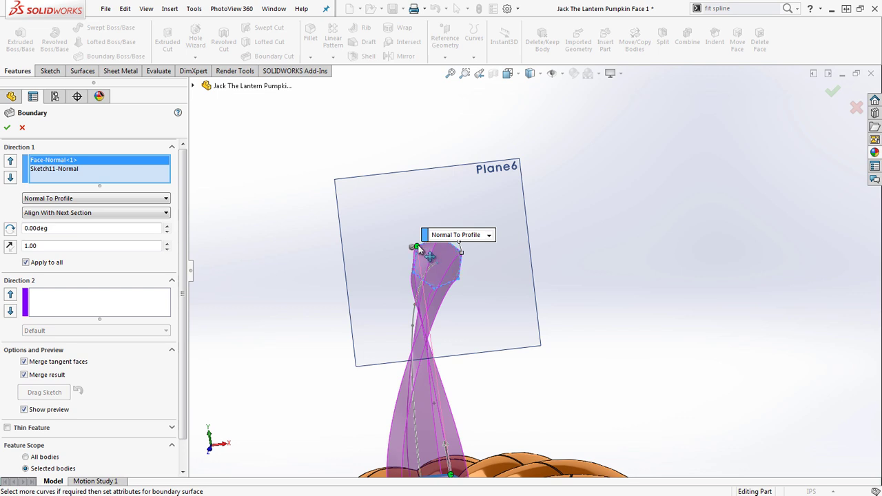
{"action": "middle_click_drag", "start_coordinate": [486, 262], "coordinate": [626, 264]}
{"action": "left_click_drag", "start_coordinate": [617, 256], "coordinate": [618, 256]}
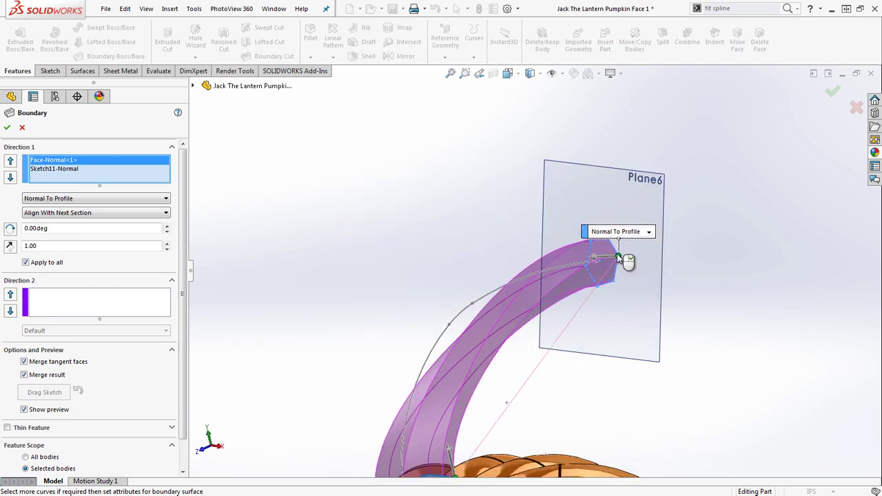
{"action": "middle_click_drag", "start_coordinate": [627, 271], "coordinate": [583, 292]}
{"action": "scroll", "coordinate": [568, 279], "scroll_direction": "up", "scroll_amount": 3}
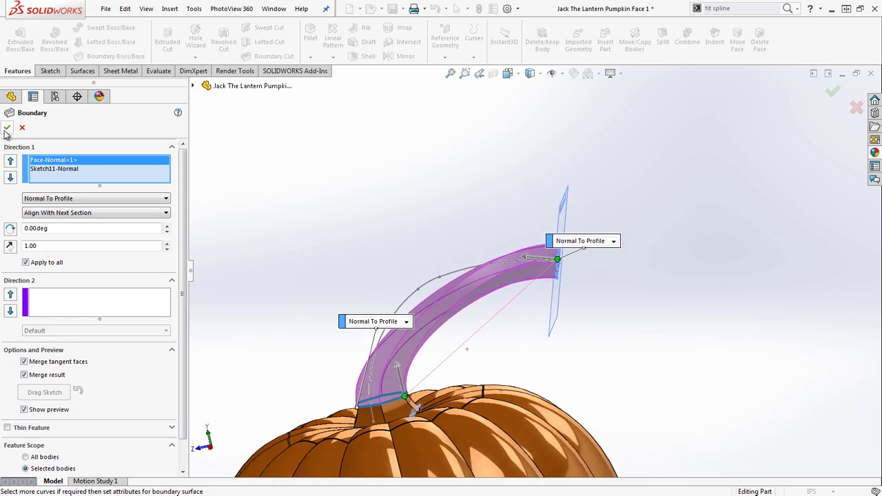
- Accept the boundary feature to create the curved stem
{"action": "key", "text": "z"}
{"action": "left_click", "coordinate": [7, 128]}
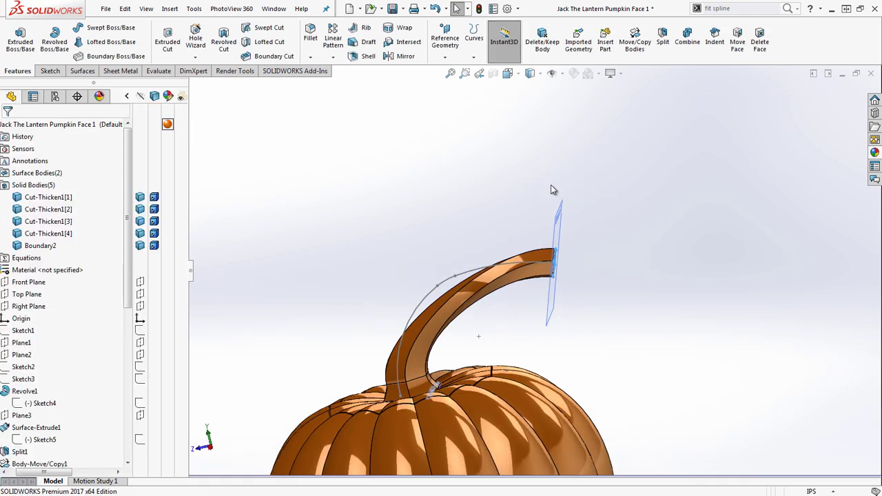
{"action": "middle_click_drag", "start_coordinate": [523, 246], "coordinate": [574, 266]}
{"action": "scroll", "coordinate": [518, 276], "scroll_direction": "down", "scroll_amount": 3}
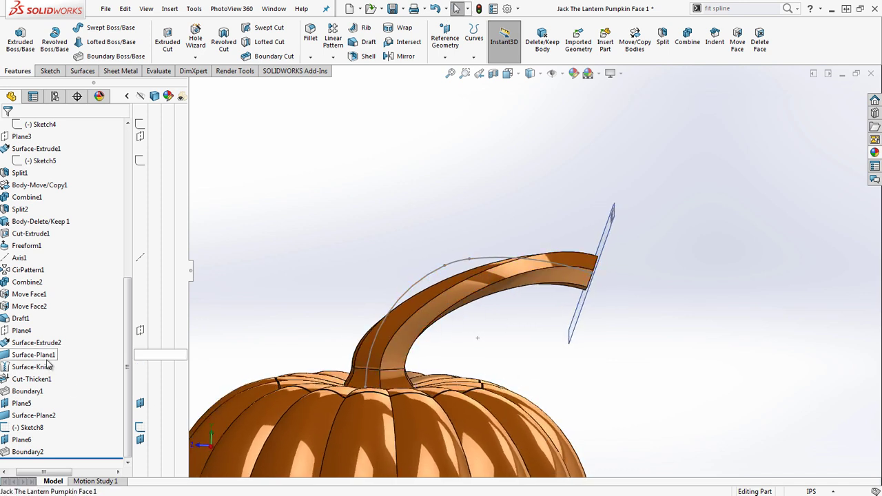
- Edit the stem's boundary feature, setting the tangent length to about 1.68 at the base face and about 1.42 at the end hexagon
{"action": "right_click", "coordinate": [19, 450]}
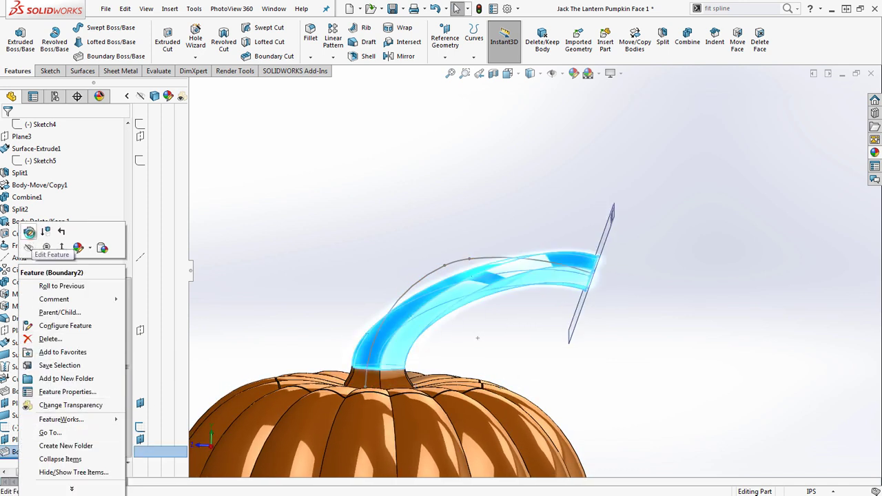
{"action": "left_click", "coordinate": [28, 234]}
{"action": "left_click_drag", "start_coordinate": [404, 333], "coordinate": [402, 328]}
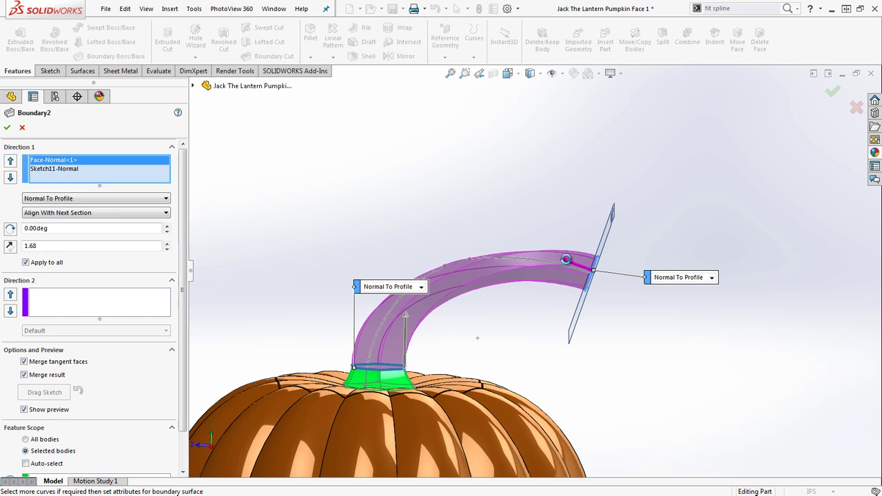
{"action": "left_click_drag", "start_coordinate": [559, 260], "coordinate": [554, 258]}
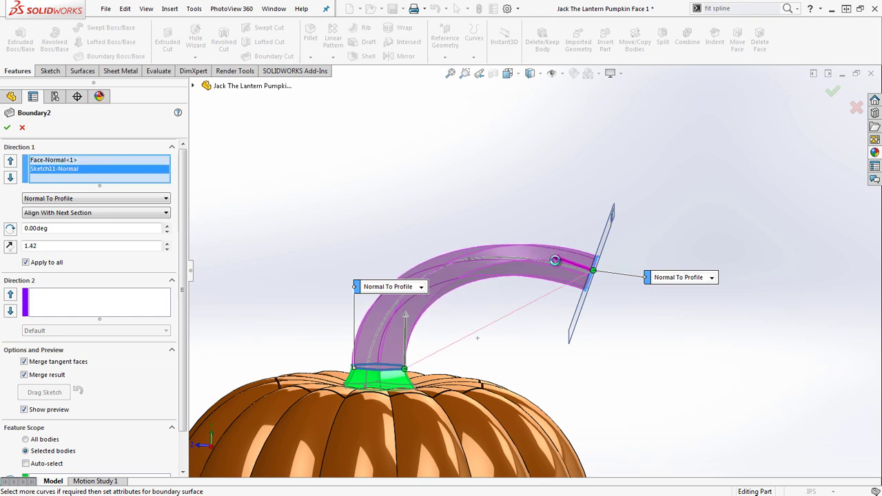
{"action": "left_click", "coordinate": [826, 94]}
{"action": "middle_click_drag", "start_coordinate": [709, 359], "coordinate": [464, 327]}
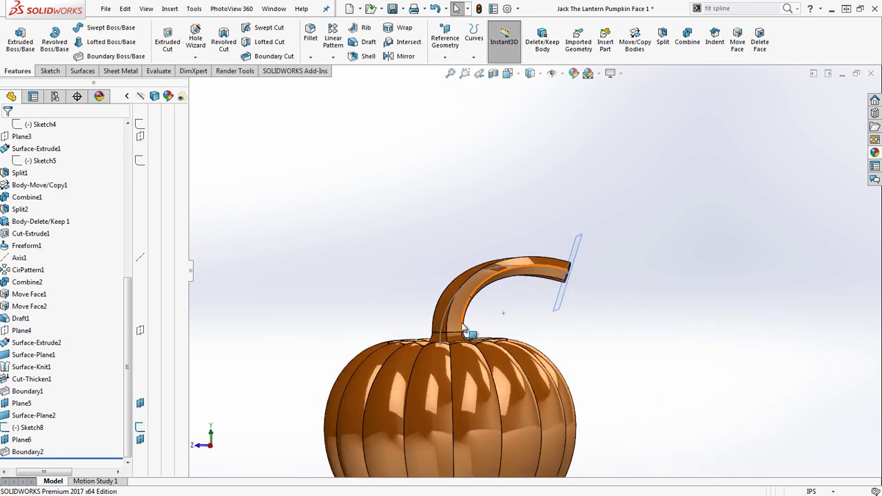
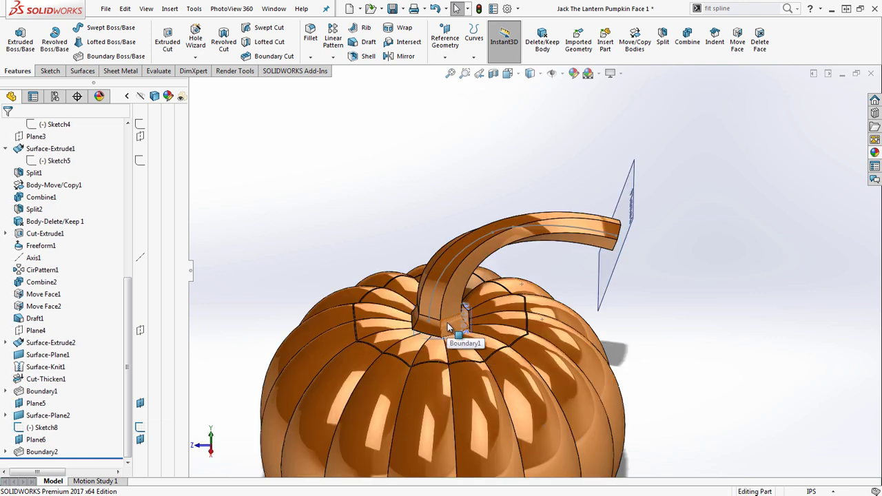
- Isolate the stem body and offset its bottom face outward by 1 in with Move Face, ending the isolation once applied
{"action": "right_click", "coordinate": [446, 328]}
{"action": "left_click", "coordinate": [491, 441]}
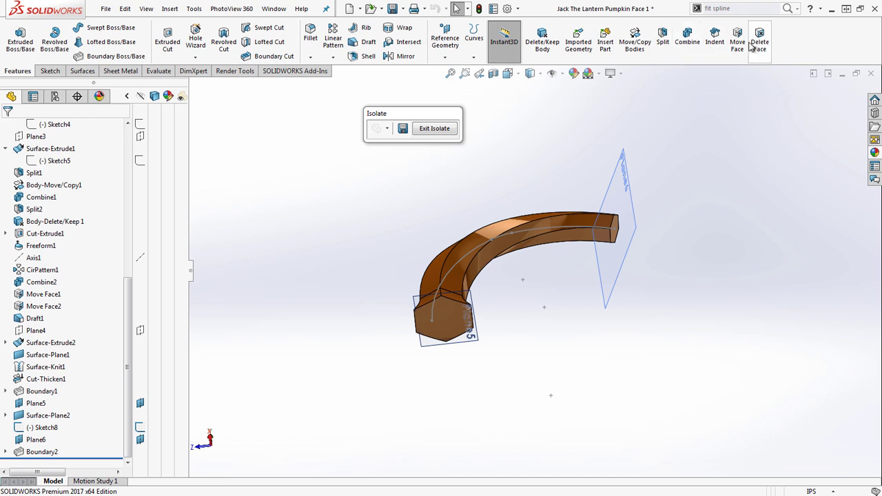
{"action": "left_click", "coordinate": [448, 323]}
{"action": "middle_click_drag", "start_coordinate": [449, 323], "coordinate": [339, 333]}
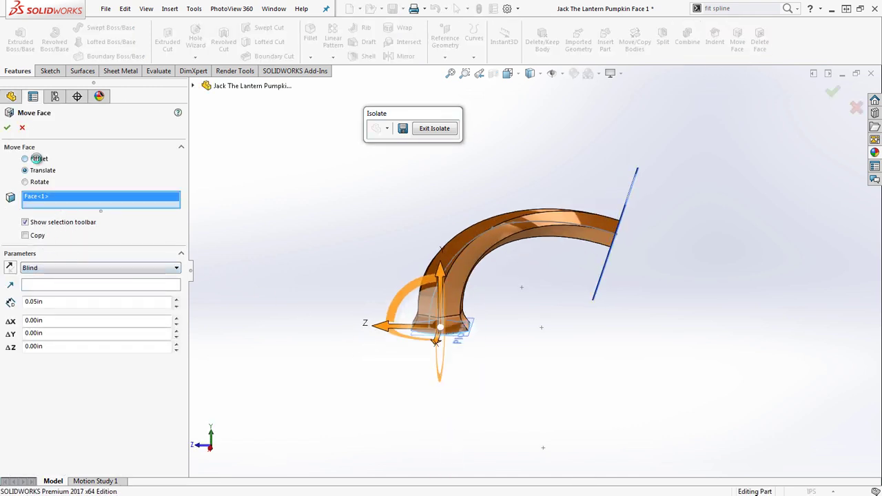
{"action": "left_click", "coordinate": [26, 159]}
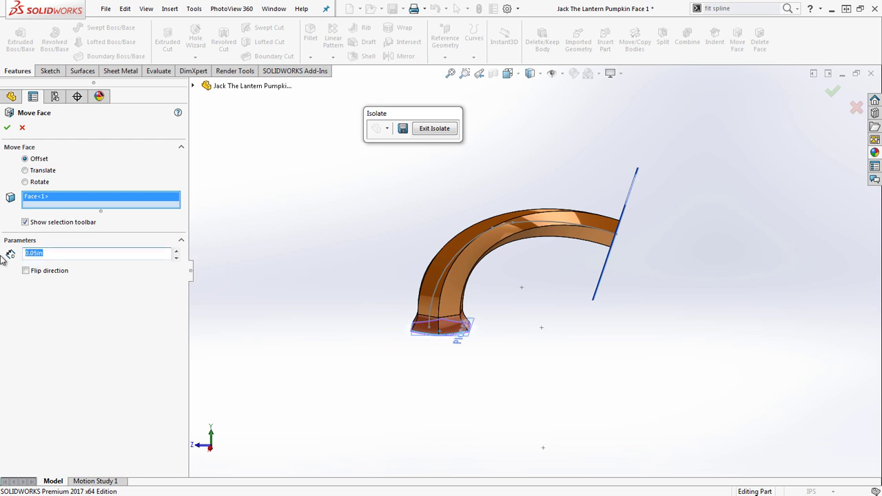
{"action": "type", "text": "1"}
{"action": "key", "text": "Return"}
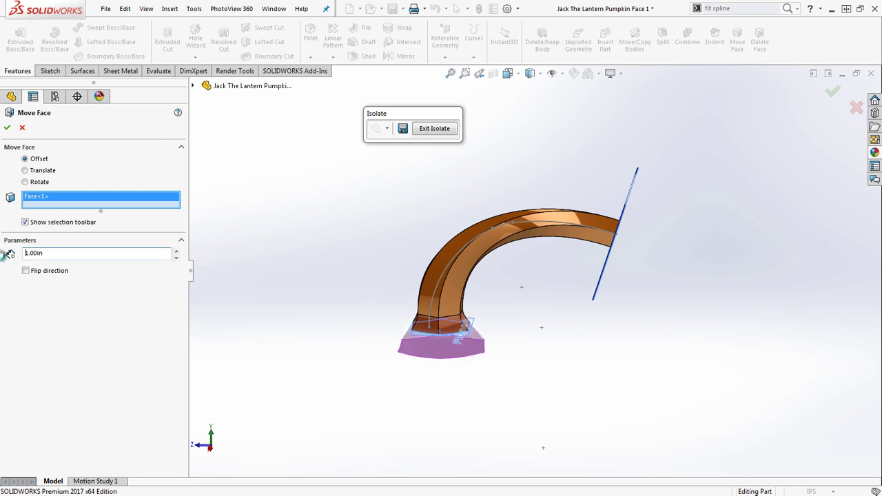
{"action": "left_click", "coordinate": [7, 127]}
{"action": "scroll", "coordinate": [427, 319], "scroll_direction": "down", "scroll_amount": 2}
{"action": "left_click", "coordinate": [434, 129]}
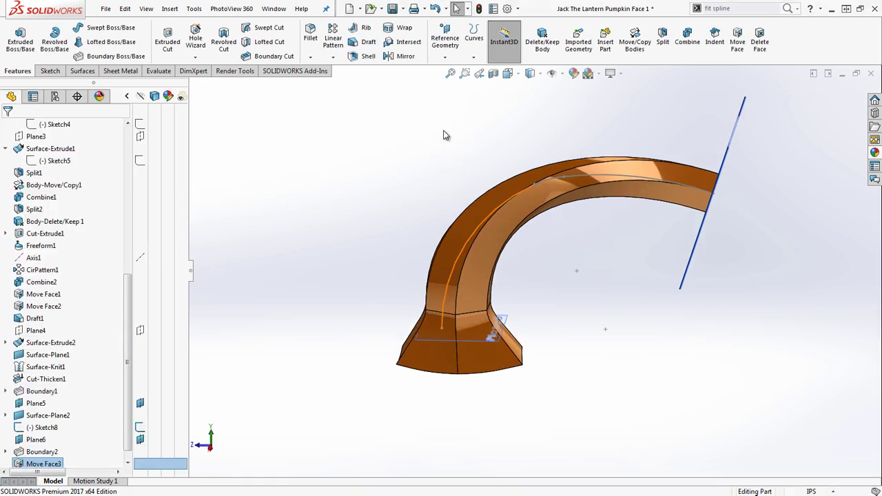
- Hide the outer pumpkin body and the inner core body so only the lid and stem are shown
{"action": "scroll", "coordinate": [463, 330], "scroll_direction": "down", "scroll_amount": 3}
{"action": "middle_click_drag", "start_coordinate": [463, 330], "coordinate": [470, 310]}
{"action": "scroll", "coordinate": [472, 345], "scroll_direction": "down", "scroll_amount": 4}
{"action": "scroll", "coordinate": [470, 311], "scroll_direction": "up", "scroll_amount": 4}
{"action": "scroll", "coordinate": [451, 289], "scroll_direction": "up", "scroll_amount": 4}
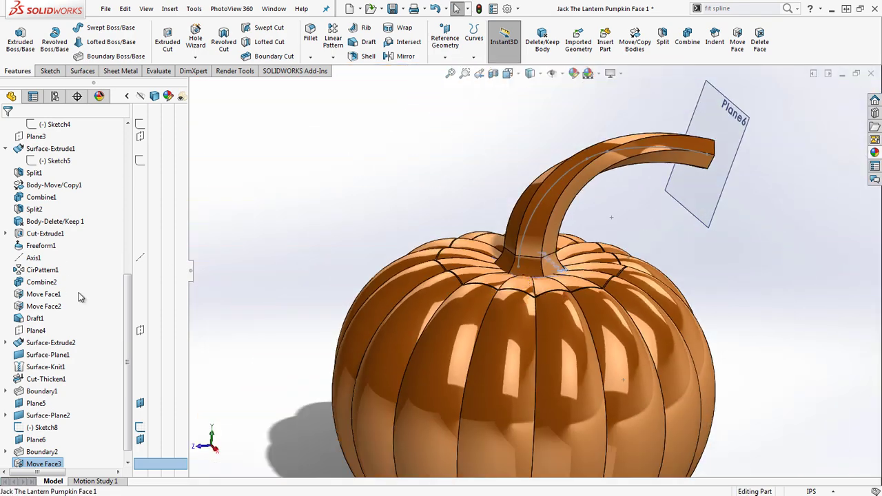
{"action": "scroll", "coordinate": [130, 292], "scroll_direction": "up", "scroll_amount": 10}
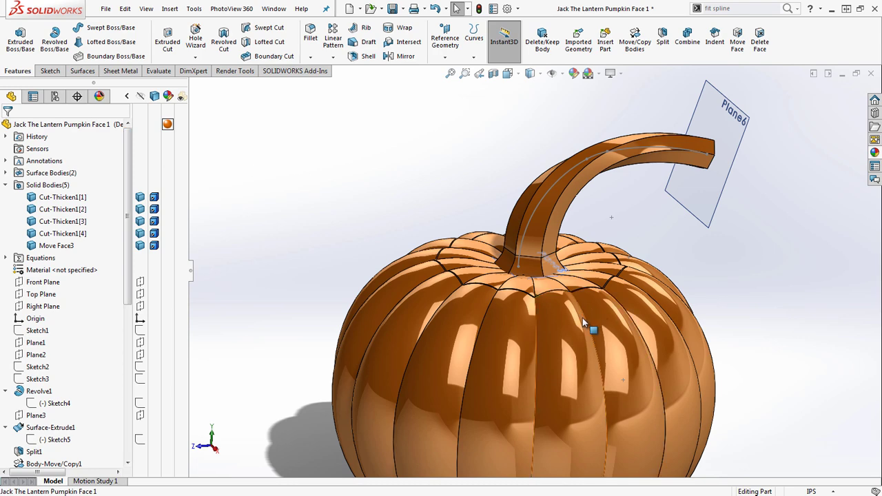
{"action": "scroll", "coordinate": [552, 331], "scroll_direction": "up", "scroll_amount": 2}
{"action": "right_click", "coordinate": [539, 337]}
{"action": "left_click", "coordinate": [564, 207]}
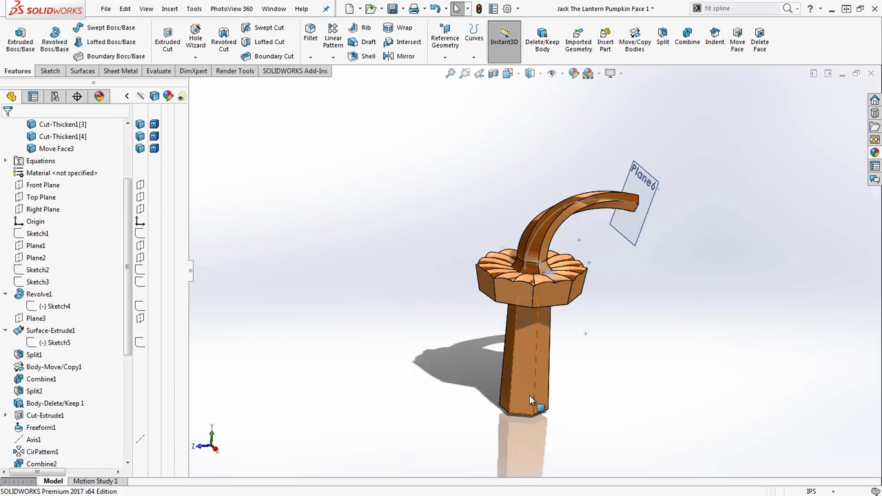
{"action": "right_click", "coordinate": [528, 316]}
{"action": "left_click", "coordinate": [571, 220]}
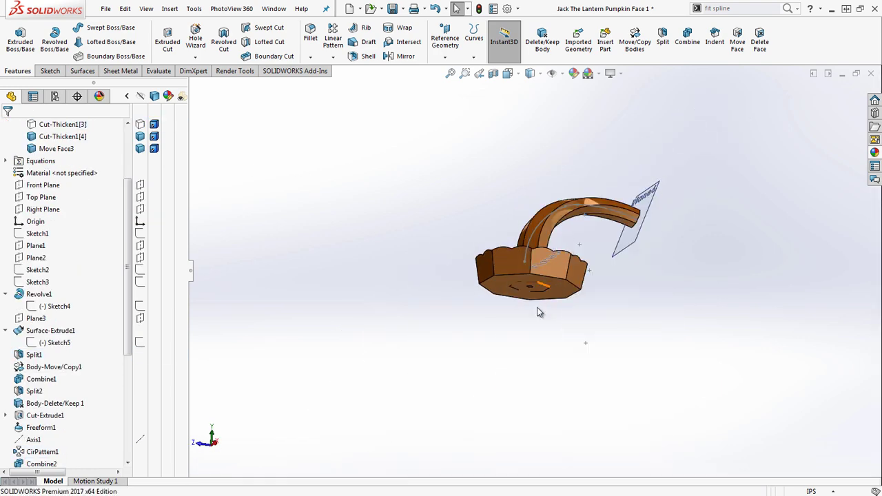
- Combine the lid body, its center body and the stem body into one with the Add operation
{"action": "scroll", "coordinate": [543, 302], "scroll_direction": "down", "scroll_amount": 5}
{"action": "middle_click_drag", "start_coordinate": [544, 286], "coordinate": [535, 349]}
{"action": "scroll", "coordinate": [333, 173], "scroll_direction": "up", "scroll_amount": 5}
{"action": "scroll", "coordinate": [62, 207], "scroll_direction": "up", "scroll_amount": 3}
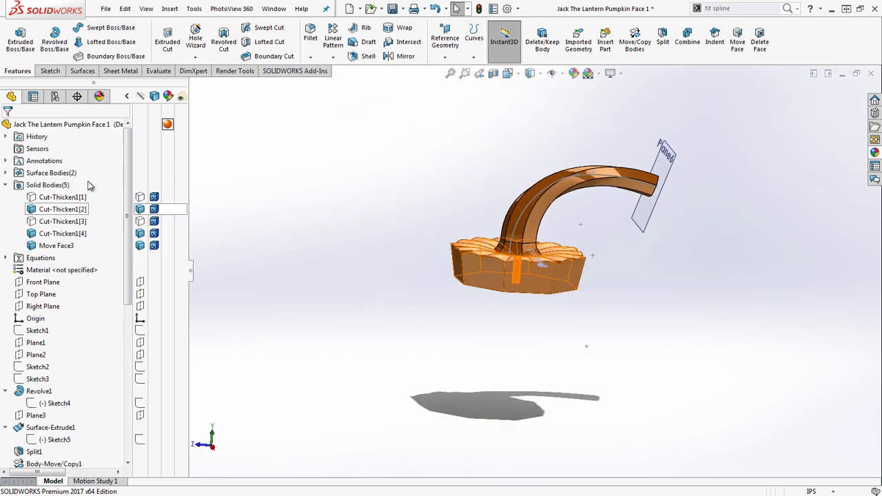
{"action": "left_click", "coordinate": [60, 233]}
{"action": "left_click", "coordinate": [52, 246], "text": "ctrl"}
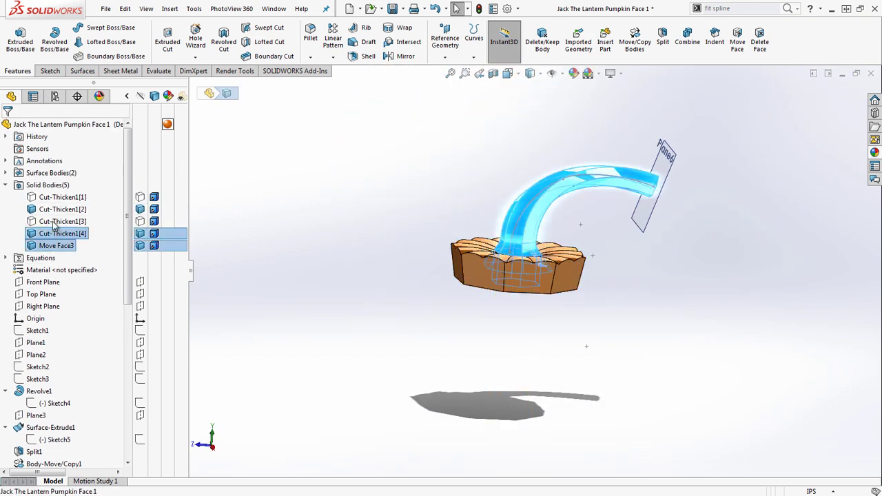
{"action": "left_click", "coordinate": [60, 208], "text": "ctrl"}
{"action": "right_click", "coordinate": [57, 211]}
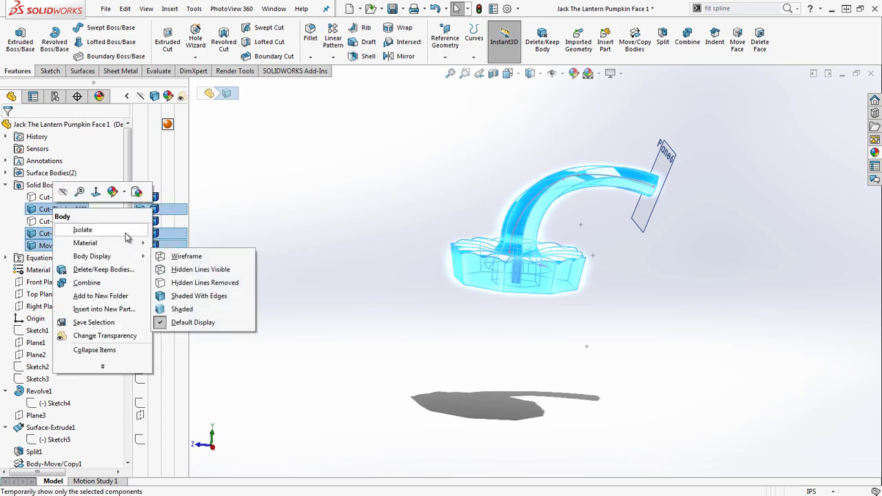
{"action": "left_click", "coordinate": [87, 282]}
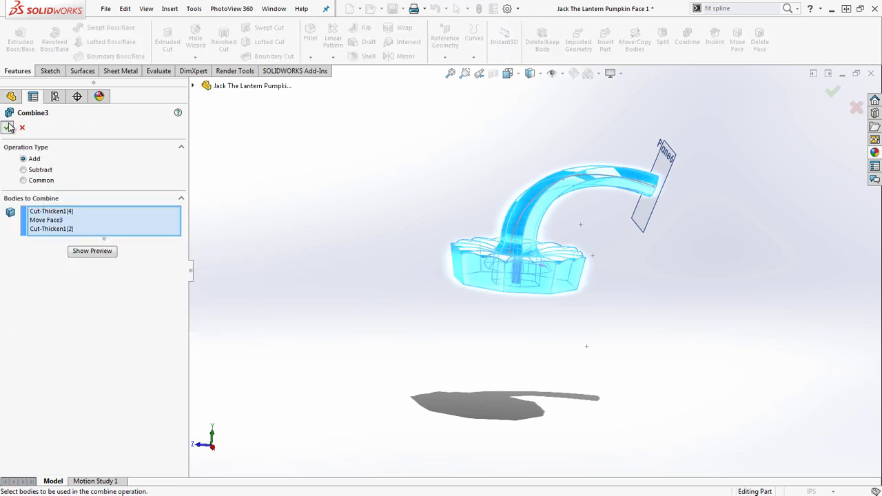
{"action": "left_click", "coordinate": [8, 127]}
{"action": "scroll", "coordinate": [510, 282], "scroll_direction": "down", "scroll_amount": 6}
{"action": "middle_click_drag", "start_coordinate": [506, 342], "coordinate": [497, 341]}
{"action": "left_click", "coordinate": [490, 304]}
{"action": "right_click", "coordinate": [494, 311]}
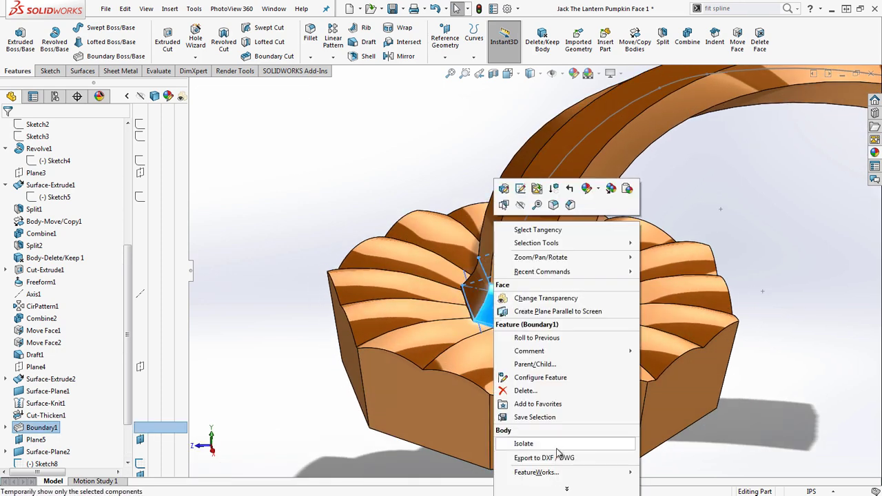
{"action": "left_click", "coordinate": [537, 230]}
{"action": "scroll", "coordinate": [565, 255], "scroll_direction": "up", "scroll_amount": 4}
{"action": "middle_click_drag", "start_coordinate": [572, 246], "coordinate": [638, 248]}
{"action": "left_click", "coordinate": [639, 248]}
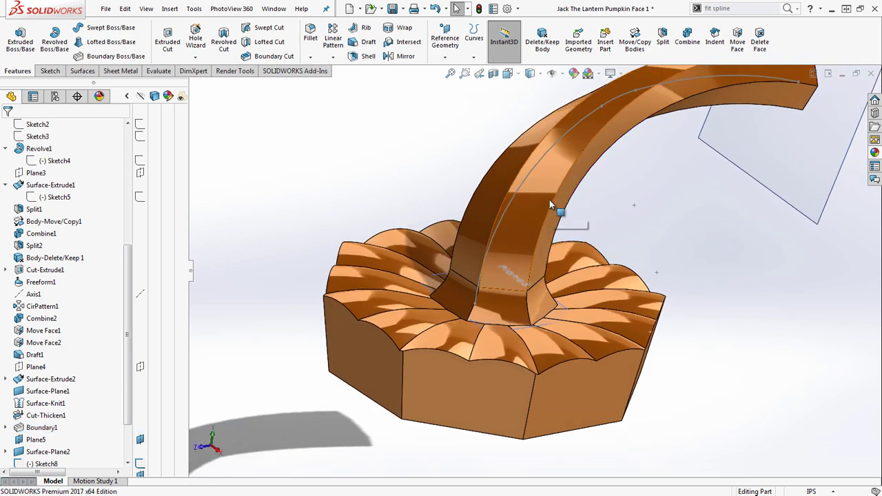
- Start a symmetric constant-size fillet on the six long edges running along the stem
{"action": "scroll", "coordinate": [534, 228], "scroll_direction": "up", "scroll_amount": 2}
{"action": "left_click", "coordinate": [310, 33]}
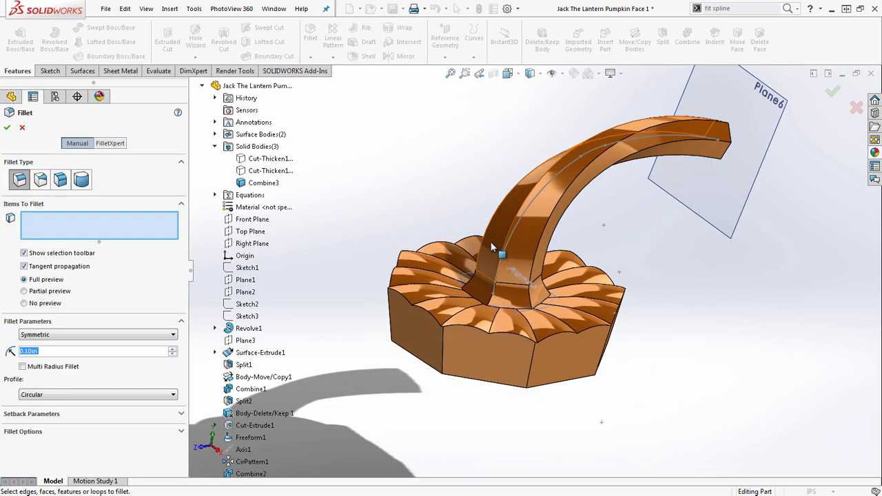
{"action": "left_click", "coordinate": [505, 246]}
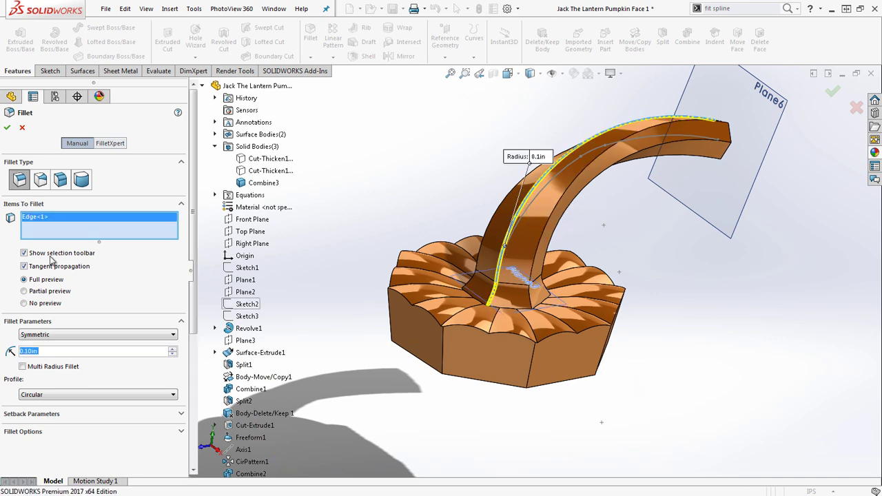
{"action": "left_click", "coordinate": [533, 268]}
{"action": "middle_click_drag", "start_coordinate": [536, 271], "coordinate": [436, 245]}
{"action": "left_click", "coordinate": [541, 229]}
{"action": "left_click", "coordinate": [439, 193]}
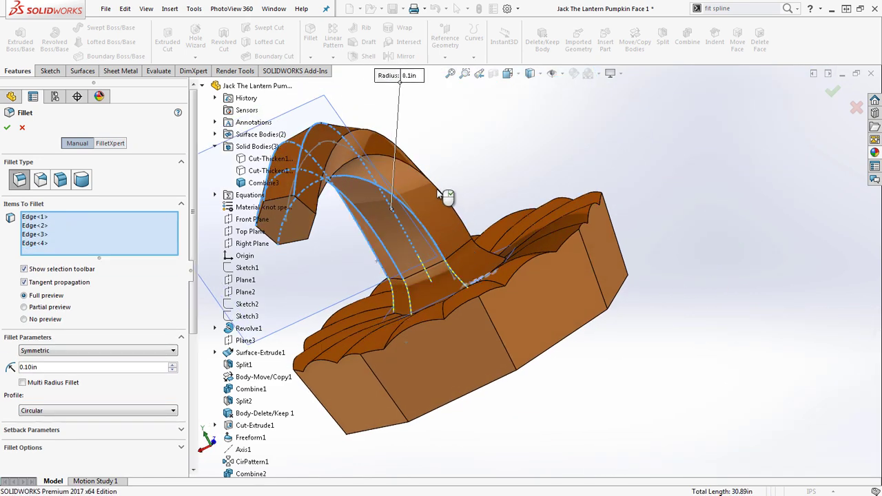
{"action": "middle_click_drag", "start_coordinate": [409, 198], "coordinate": [437, 196]}
{"action": "left_click", "coordinate": [430, 176]}
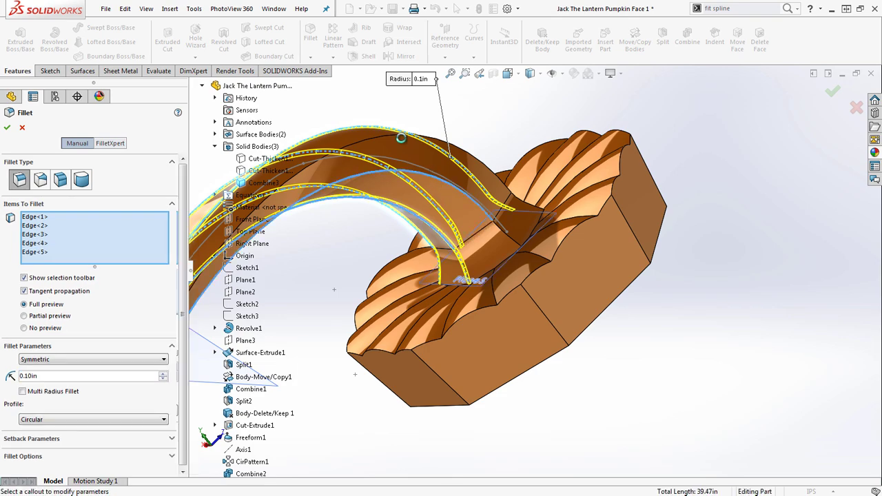
{"action": "left_click", "coordinate": [393, 208]}
{"action": "middle_click_drag", "start_coordinate": [394, 209], "coordinate": [531, 168]}
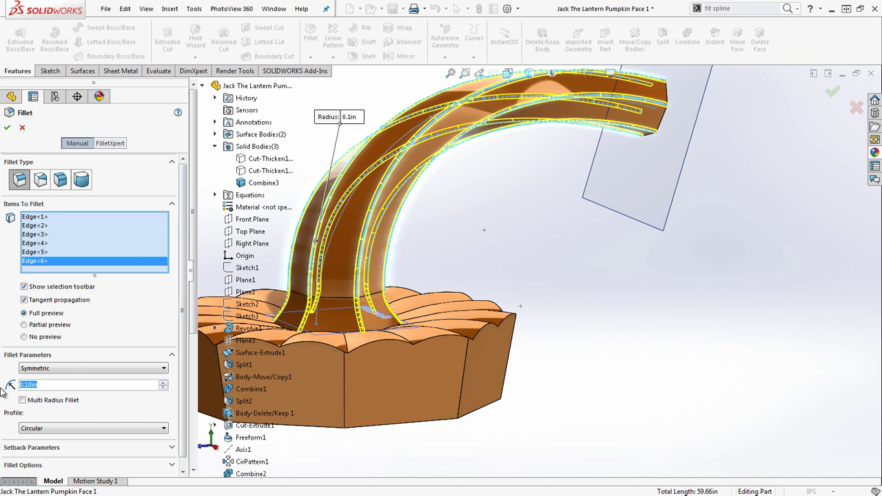
- Try fillet radii of 0.25 in and 0.2 in on the six stem edges
{"action": "type", "text": "0.25"}
{"action": "key", "text": "Return"}
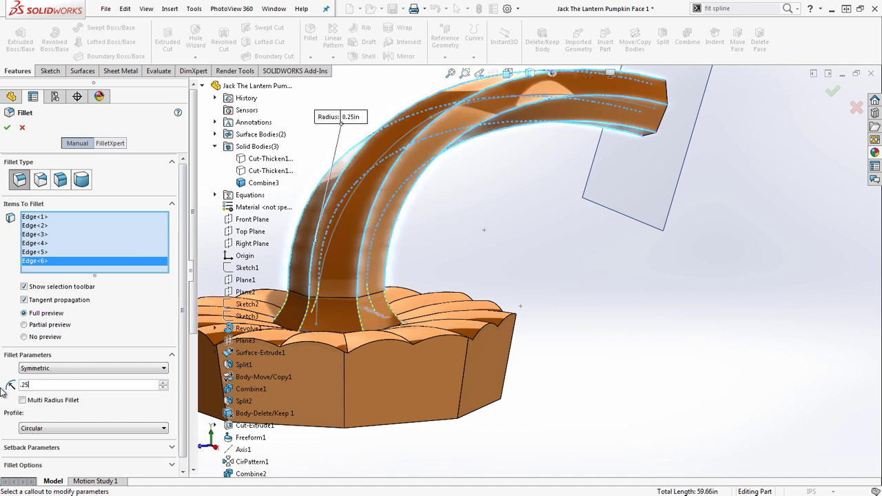
{"action": "type", "text": "0.2"}
{"action": "key", "text": "Return"}
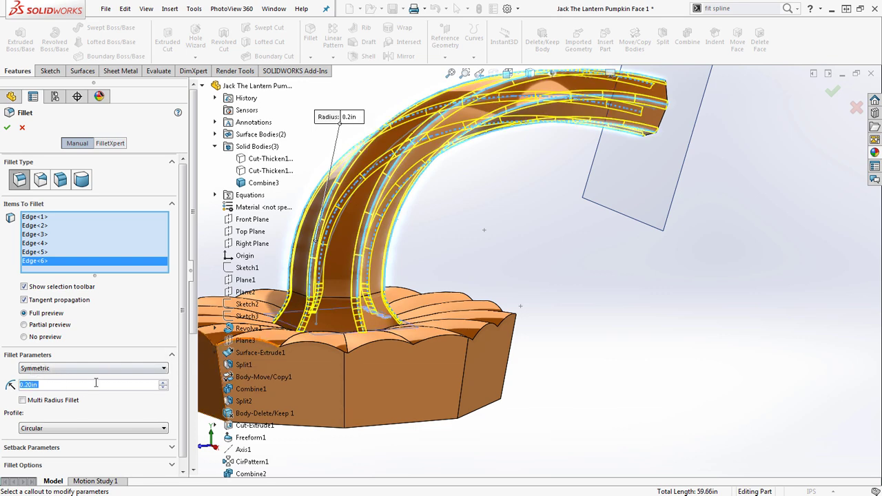
- Set the stem edge fillet radius to 0.15 in and apply the fillet
{"action": "type", "text": "0.15"}
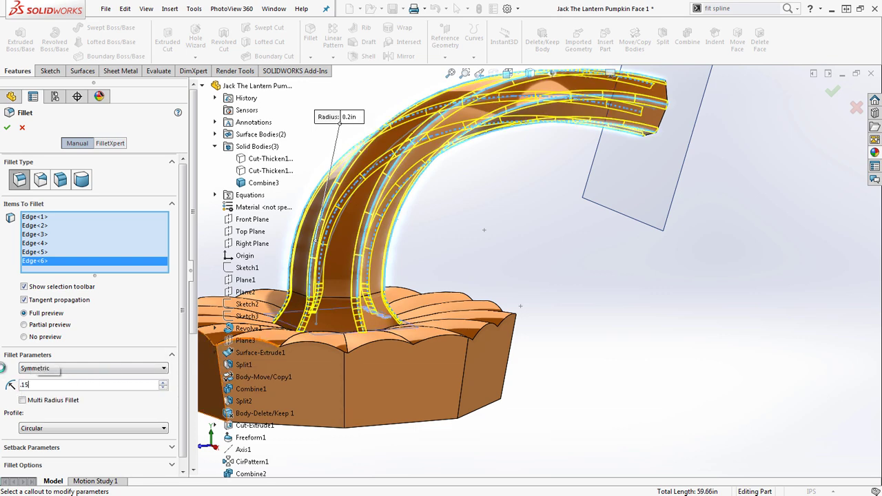
{"action": "key", "text": "Return"}
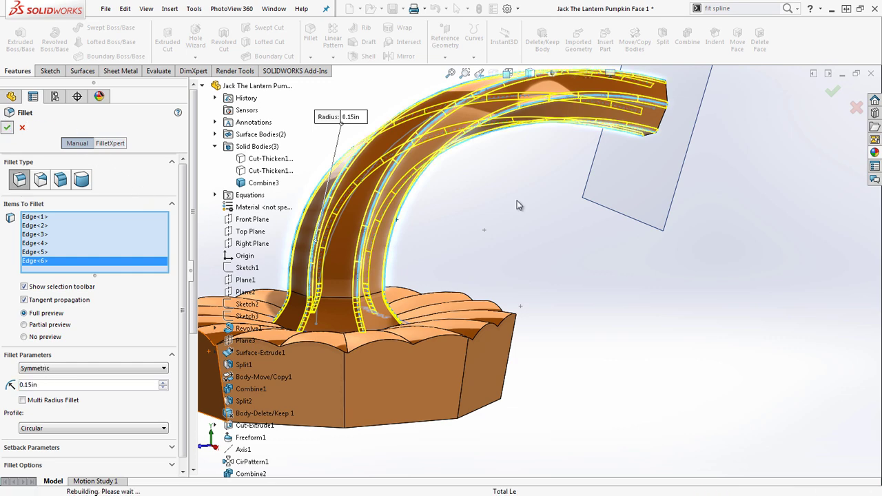
{"action": "key", "text": "Return"}
{"action": "scroll", "coordinate": [583, 284], "scroll_direction": "up", "scroll_amount": 3}
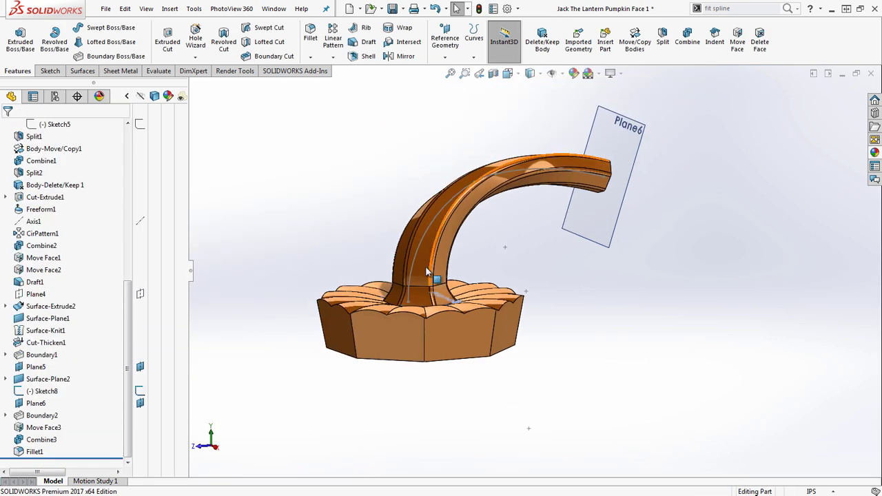
{"action": "right_click", "coordinate": [422, 207]}
{"action": "left_click", "coordinate": [474, 228]}
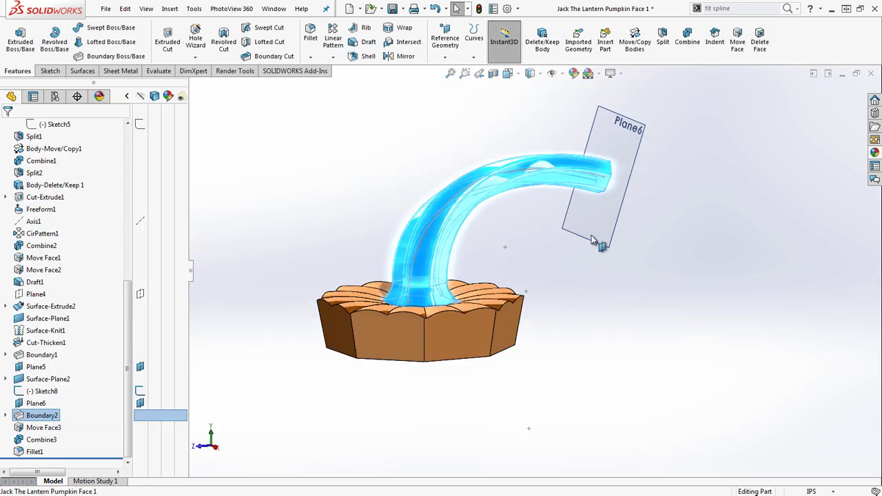
{"action": "middle_click_drag", "start_coordinate": [677, 170], "coordinate": [485, 208]}
{"action": "scroll", "coordinate": [496, 190], "scroll_direction": "down", "scroll_amount": 7}
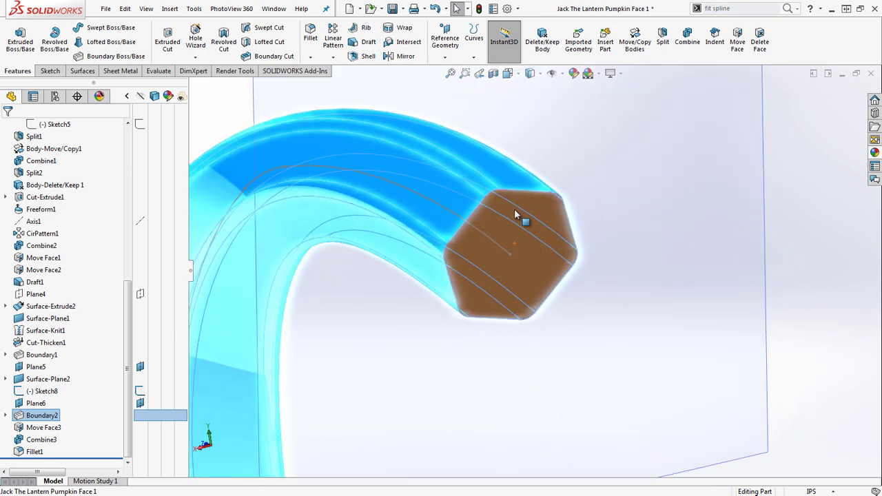
{"action": "left_click", "coordinate": [514, 210], "text": "ctrl"}
{"action": "scroll", "coordinate": [769, 266], "scroll_direction": "up", "scroll_amount": 2}
{"action": "scroll", "coordinate": [769, 267], "scroll_direction": "up", "scroll_amount": 1}
{"action": "key", "text": "Escape"}
- Fillet the edges of the stem's hexagonal end face with a 0.15 in radius
{"action": "left_click", "coordinate": [310, 34]}
{"action": "left_click", "coordinate": [546, 253]}
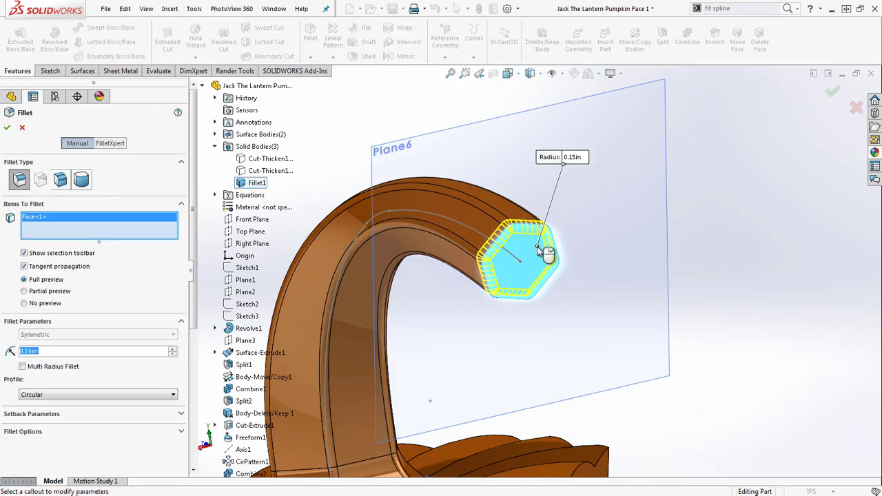
{"action": "right_click", "coordinate": [546, 253]}
- Select all stem faces tangent to the end face and give them a dark green color appearance
{"action": "right_click", "coordinate": [522, 223]}
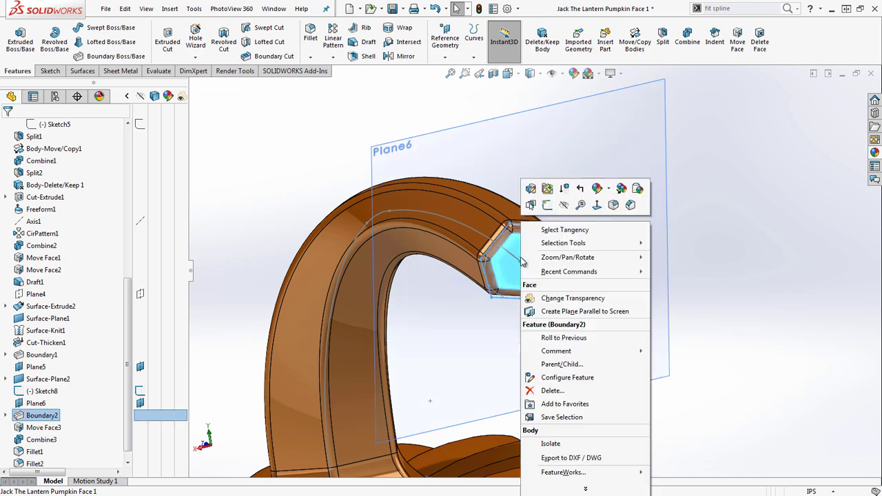
{"action": "left_click", "coordinate": [555, 230]}
{"action": "scroll", "coordinate": [561, 236], "scroll_direction": "up", "scroll_amount": 5}
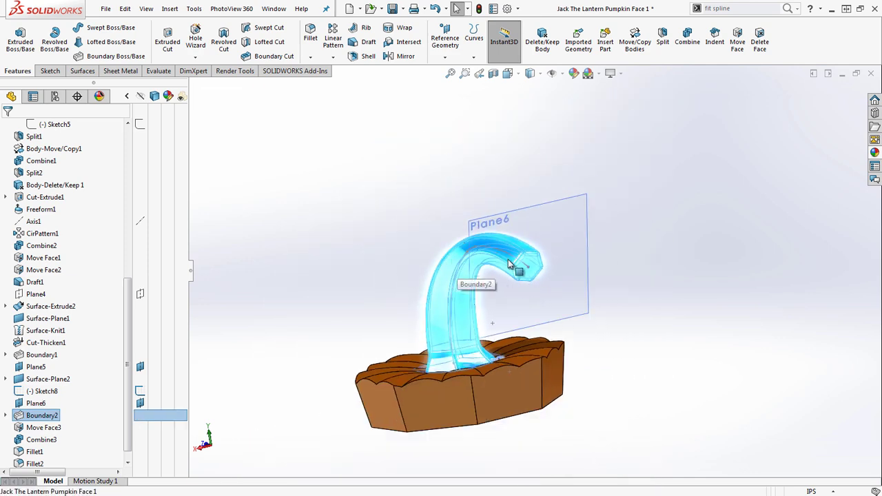
{"action": "right_click", "coordinate": [527, 264]}
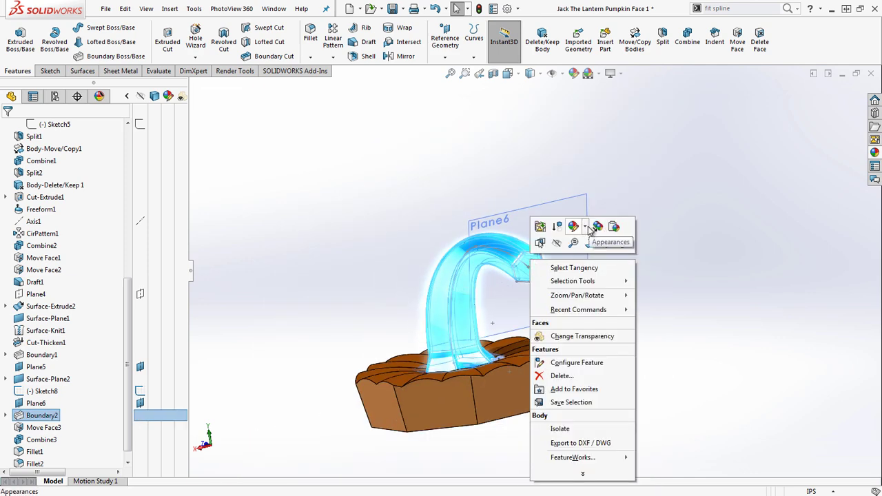
{"action": "mouse_move", "coordinate": [573, 227]}
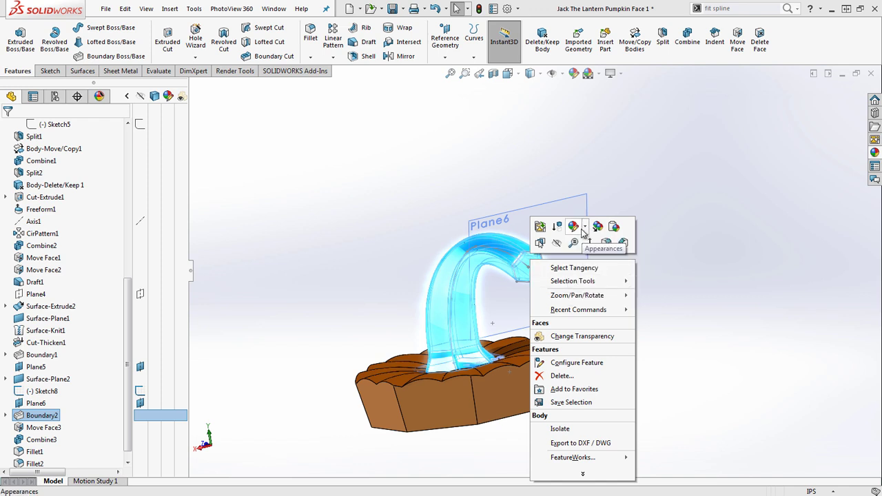
{"action": "left_click", "coordinate": [585, 230]}
{"action": "left_click", "coordinate": [587, 253]}
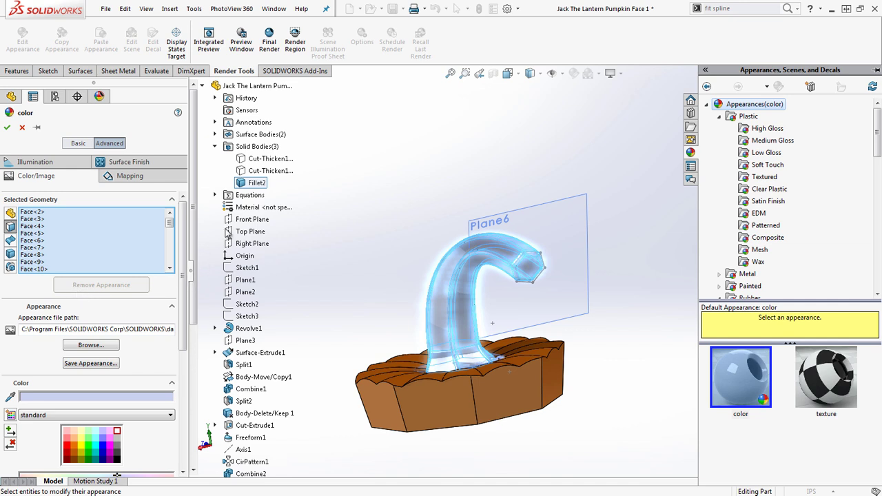
{"action": "left_click", "coordinate": [85, 454]}
{"action": "left_click", "coordinate": [86, 458]}
{"action": "left_click", "coordinate": [87, 464]}
{"action": "left_click", "coordinate": [89, 454]}
{"action": "left_click", "coordinate": [87, 463]}
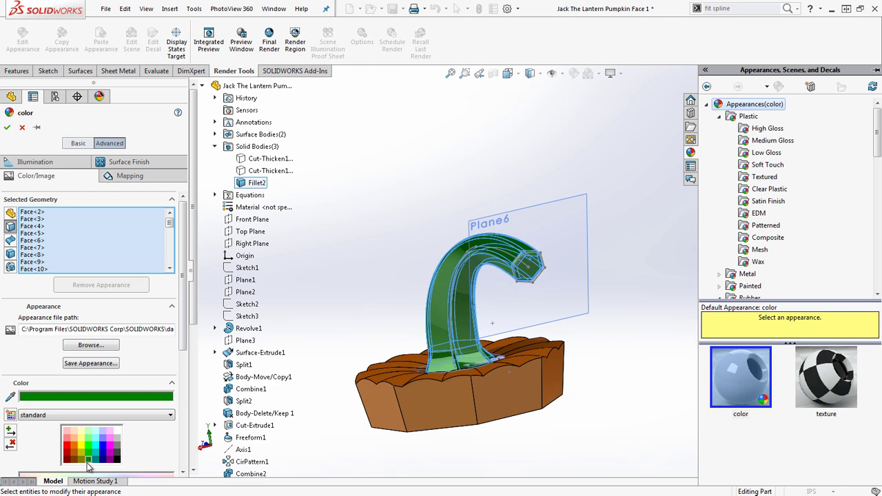
{"action": "left_click", "coordinate": [7, 128]}
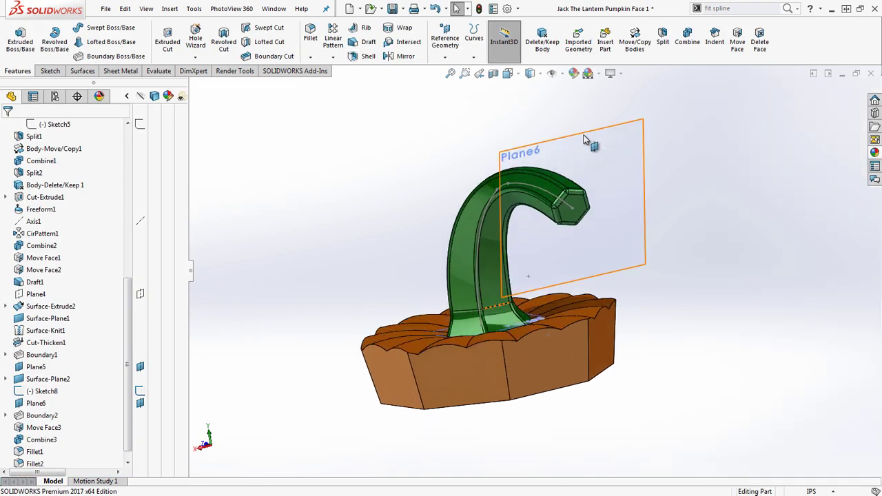
- Hide Plane6 and show the hidden solid bodies Cut-Thicken1[3] and Cut-Thicken1[1]
{"action": "right_click", "coordinate": [584, 132]}
{"action": "left_click", "coordinate": [622, 122]}
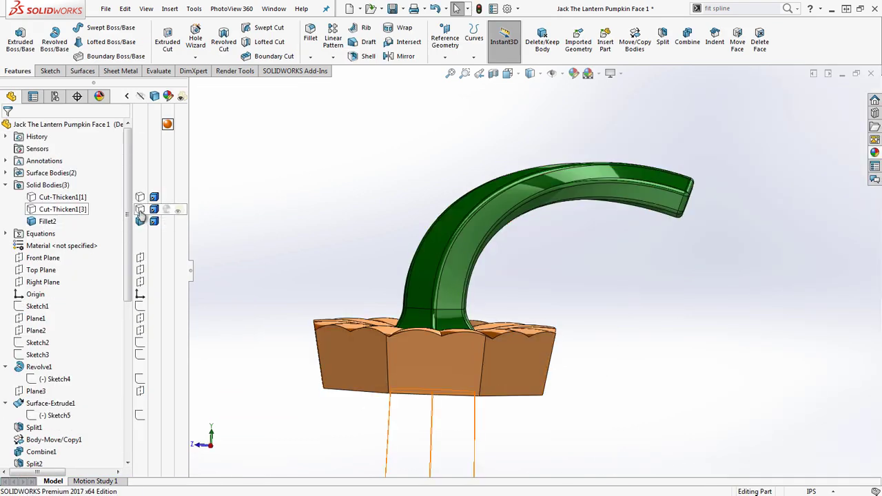
{"action": "left_click", "coordinate": [140, 209]}
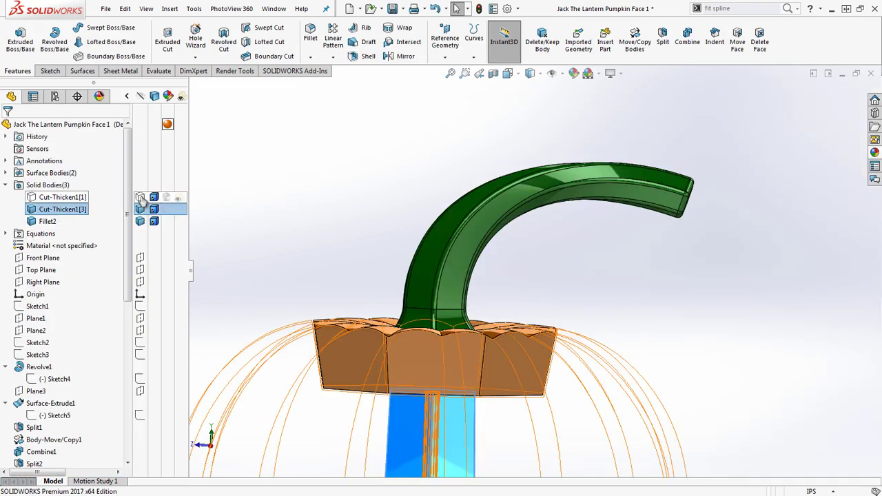
{"action": "left_click", "coordinate": [140, 197]}
{"action": "scroll", "coordinate": [601, 237], "scroll_direction": "up", "scroll_amount": 5}
{"action": "left_click", "coordinate": [618, 420]}
{"action": "scroll", "coordinate": [628, 413], "scroll_direction": "down", "scroll_amount": 2}
{"action": "scroll", "coordinate": [628, 379], "scroll_direction": "up", "scroll_amount": 1}
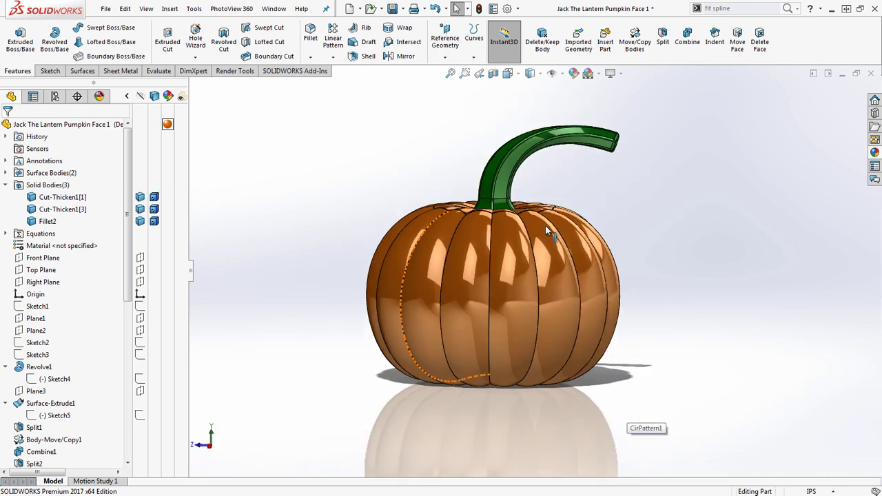
{"action": "scroll", "coordinate": [561, 180], "scroll_direction": "down", "scroll_amount": 1}
{"action": "middle_click_drag", "start_coordinate": [527, 187], "coordinate": [498, 293]}
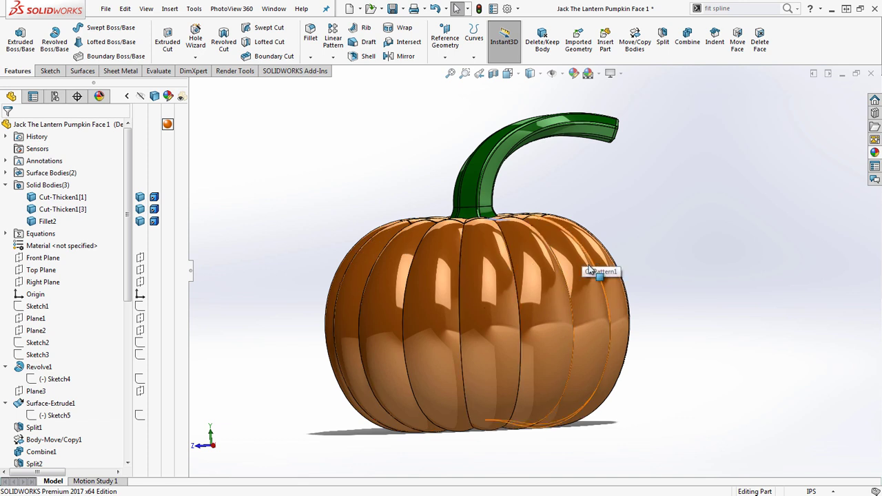